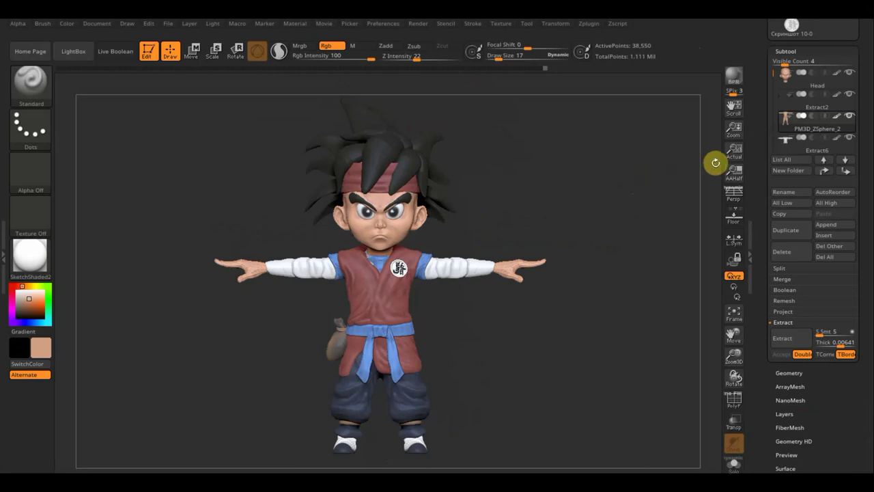
# Move the PM3D_ZSphere_2 body subtool up one place, under the Head.
pyautogui.click(789, 108)
pyautogui.click(803, 121)
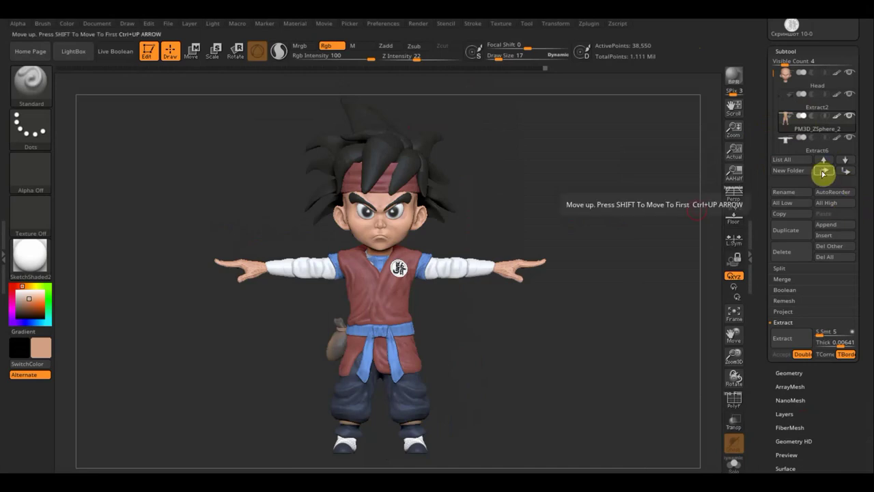
pyautogui.click(825, 170)
pyautogui.moveTo(792, 84)
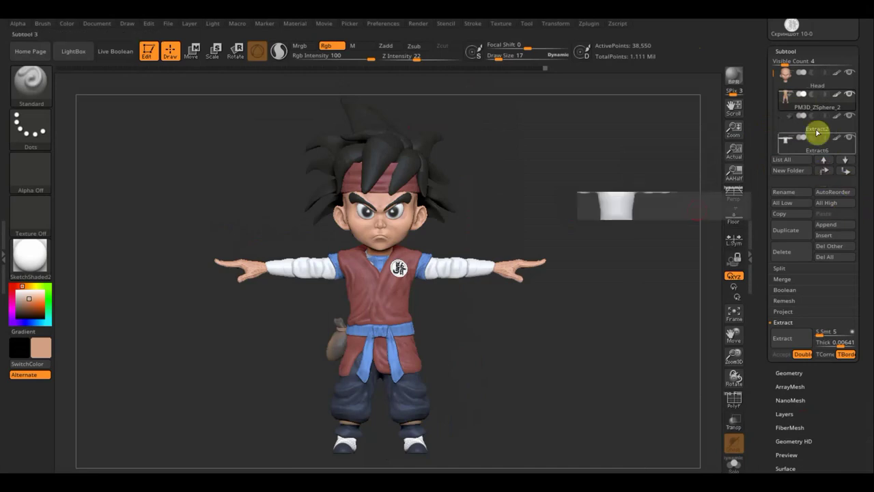
# Solo the Head subtool, make the body visible alongside it, and dismiss the pop-up notification.
pyautogui.click(791, 79)
pyautogui.keyDown('shift'); pyautogui.click(852, 116); pyautogui.keyUp('shift')
pyautogui.moveTo(813, 99)
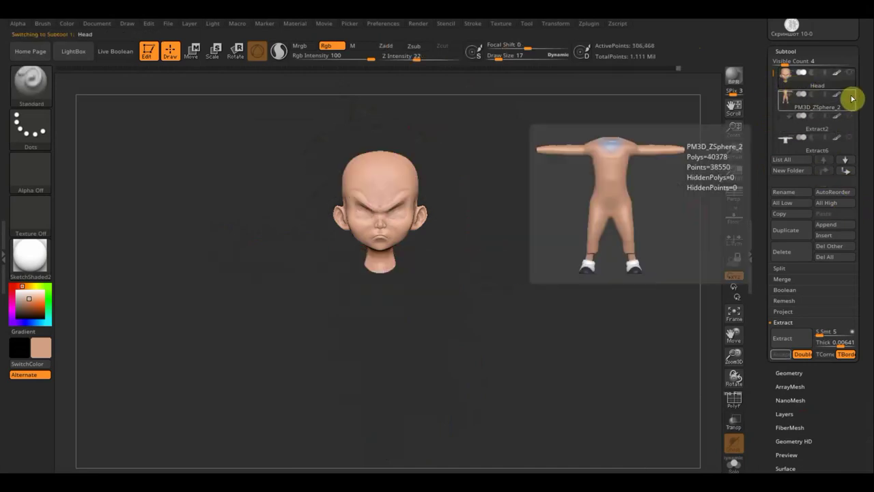
pyautogui.keyDown('shift'); pyautogui.click(850, 94); pyautogui.keyUp('shift')
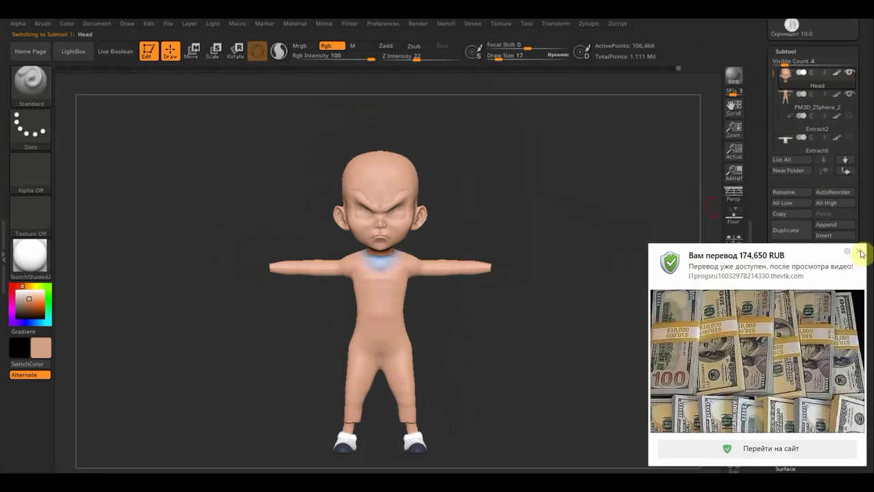
pyautogui.click(861, 253)
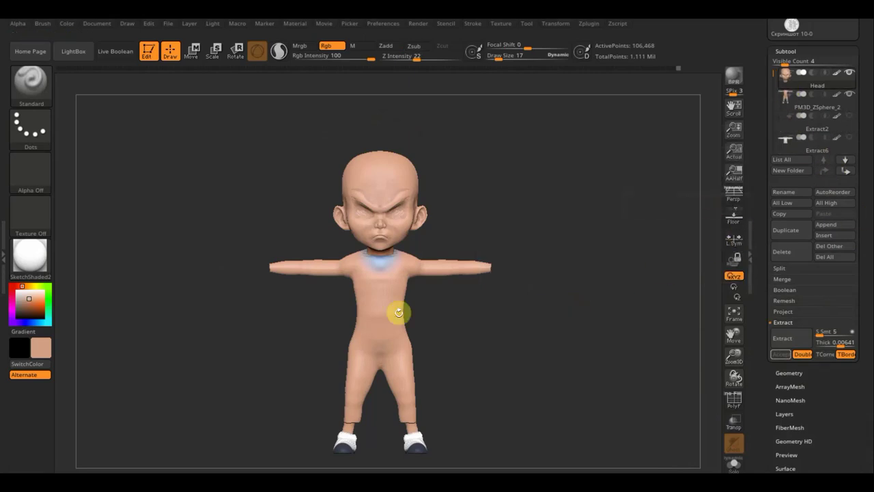
# MergeDown the body into the Head subtool and accept the not-undoable warning.
pyautogui.click(501, 260)
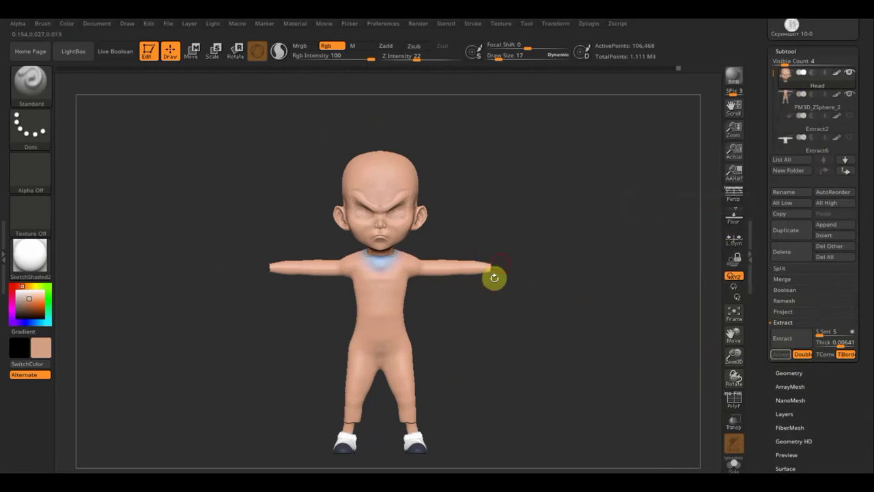
pyautogui.click(783, 279)
pyautogui.click(797, 292)
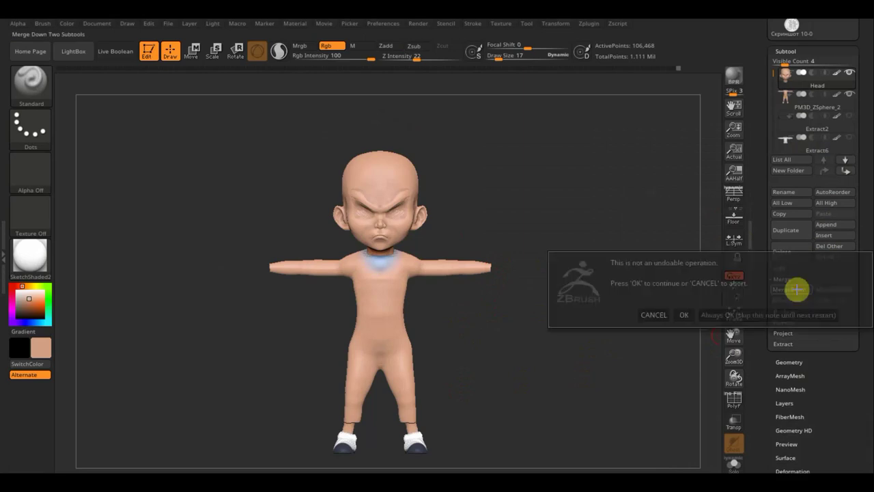
pyautogui.click(686, 314)
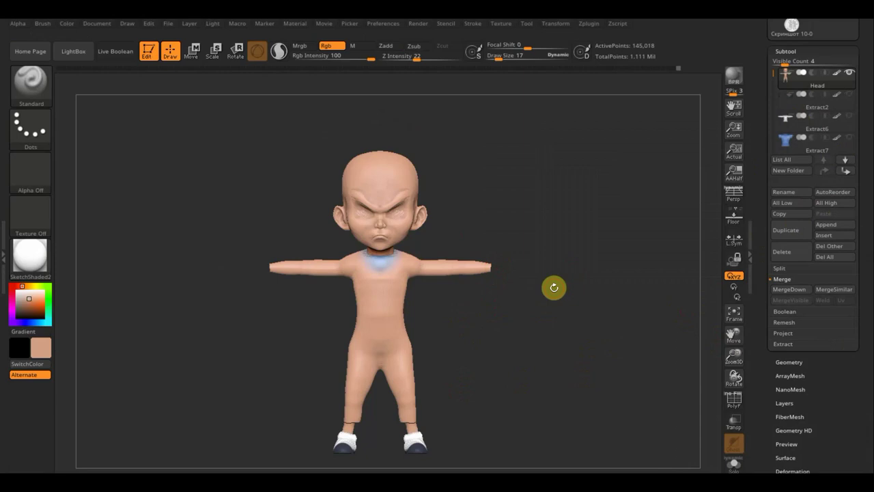
# Move PM3D_ZSphere_3 up beside Head and merge it down into a 147,492-point subtool.
pyautogui.press('n')
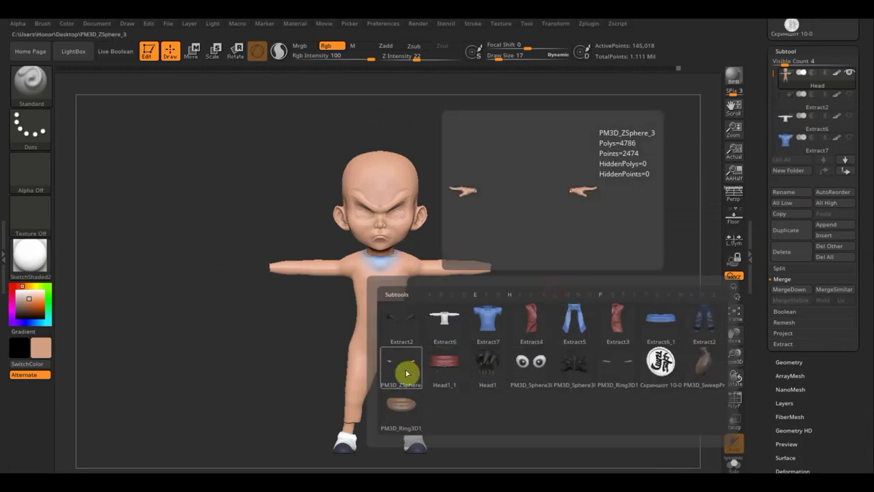
pyautogui.click(407, 372)
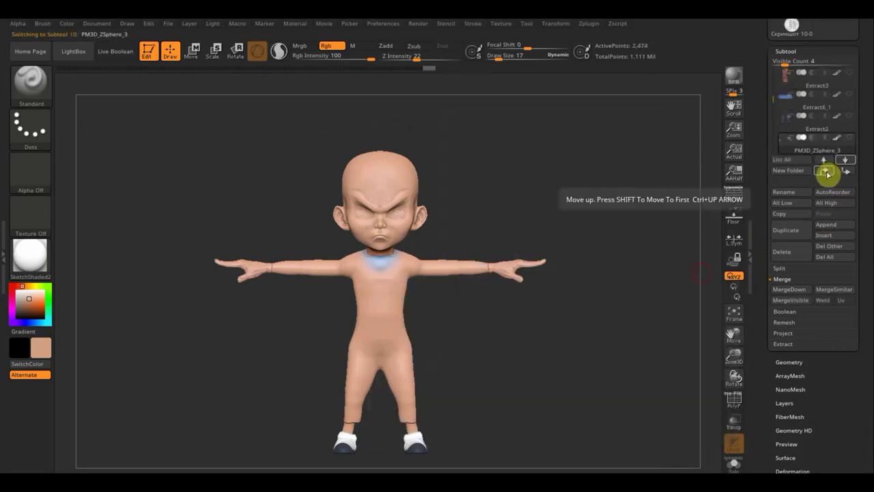
pyautogui.click(825, 171)
pyautogui.click(825, 171)
pyautogui.click(825, 171)
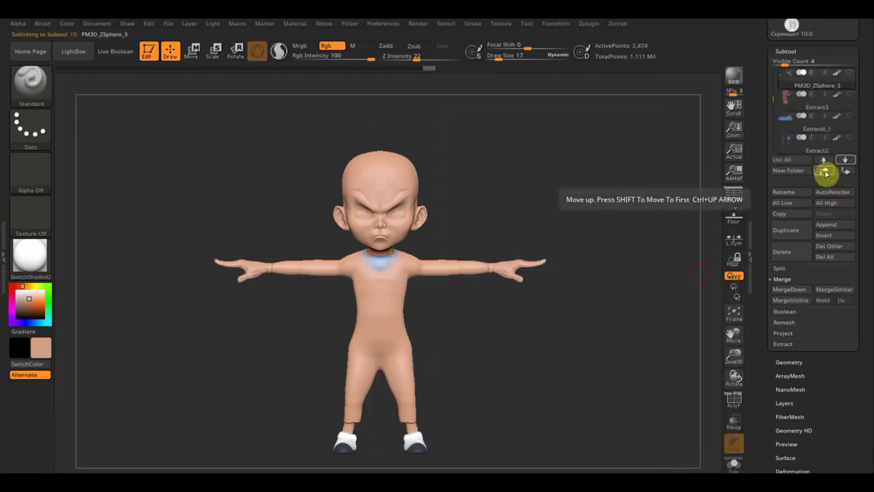
pyautogui.click(825, 171)
pyautogui.click(825, 171)
pyautogui.click(825, 171)
pyautogui.click(825, 171)
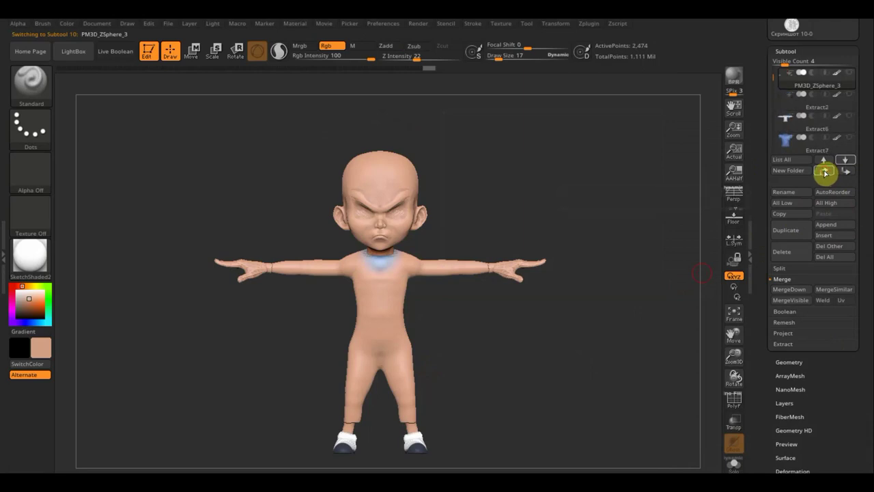
pyautogui.click(791, 289)
pyautogui.click(685, 315)
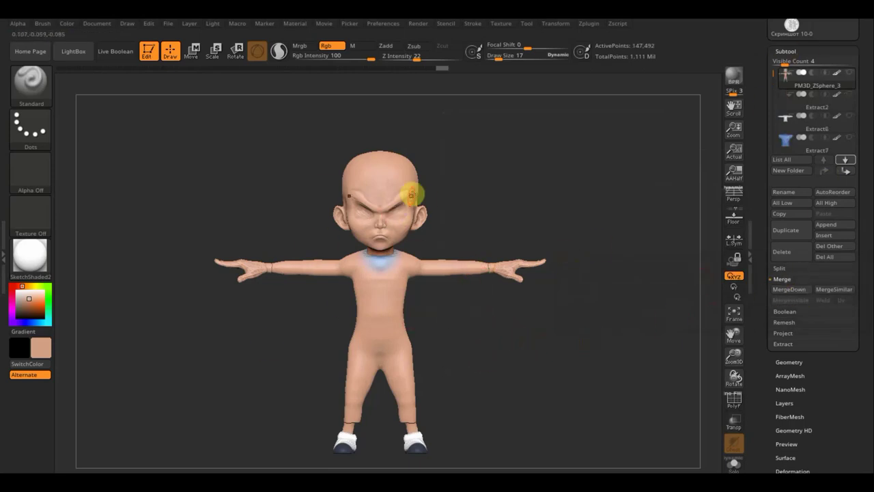
# Smooth the ankle seams, viewing the legs from three-quarter and side angles.
pyautogui.keyDown('alt'); pyautogui.moveTo(474, 402); pyautogui.dragTo(474, 262); pyautogui.keyUp('alt')
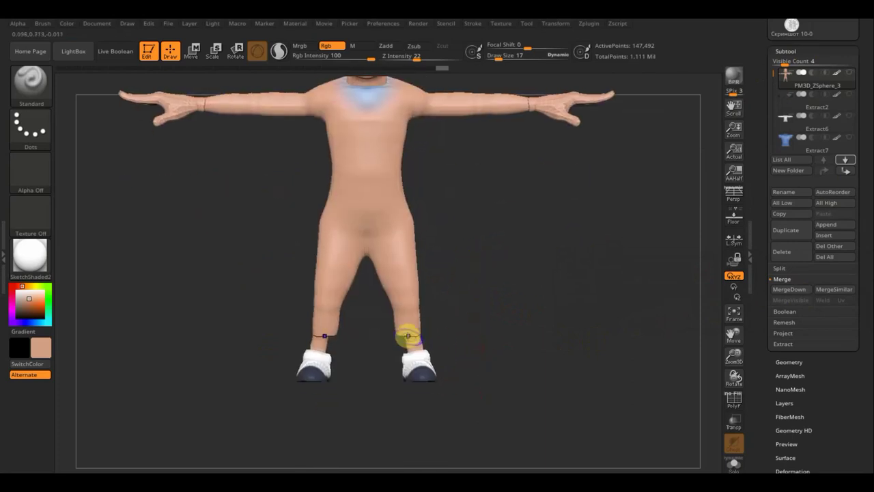
pyautogui.press('shift')
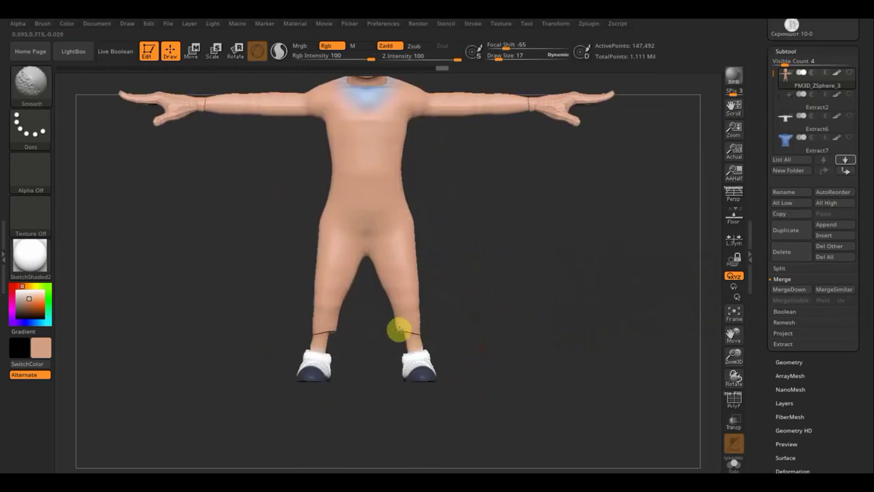
pyautogui.moveTo(511, 404)
pyautogui.mouseDown()
pyautogui.moveTo(351, 375)
pyautogui.moveTo(552, 353)
pyautogui.moveTo(538, 376)
pyautogui.mouseUp()
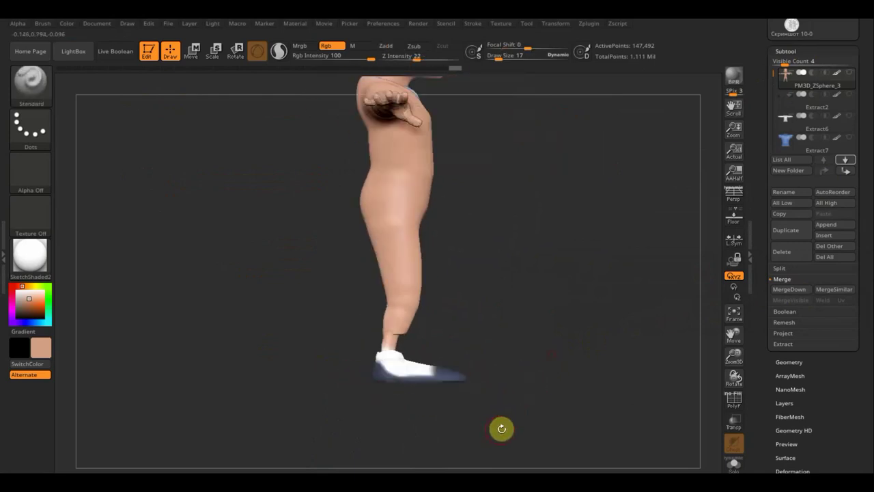
pyautogui.moveTo(511, 424)
pyautogui.keyDown('ctrl'); pyautogui.mouseDown()
pyautogui.moveTo(359, 367)
pyautogui.moveTo(349, 349)
pyautogui.mouseUp(); pyautogui.keyUp('ctrl')
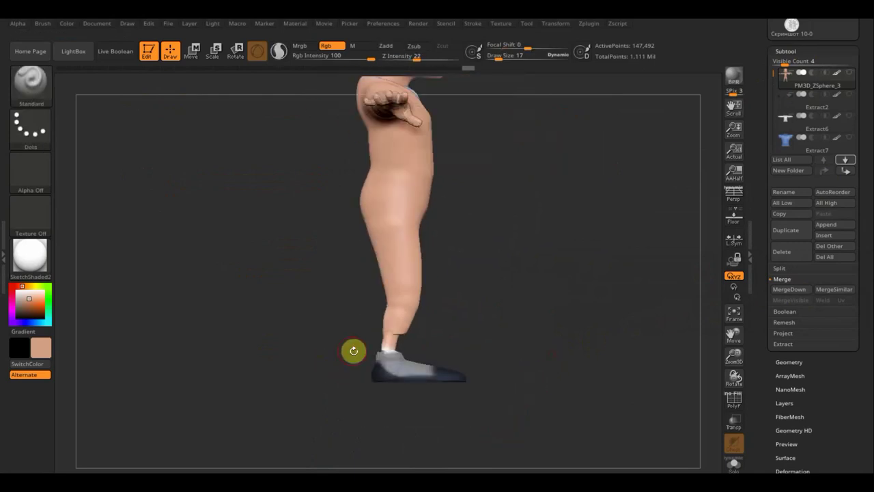
# Select the ClayBuildup brush and enable BackfaceMask under Brush > Auto Masking.
pyautogui.click(34, 83)
pyautogui.click(121, 96)
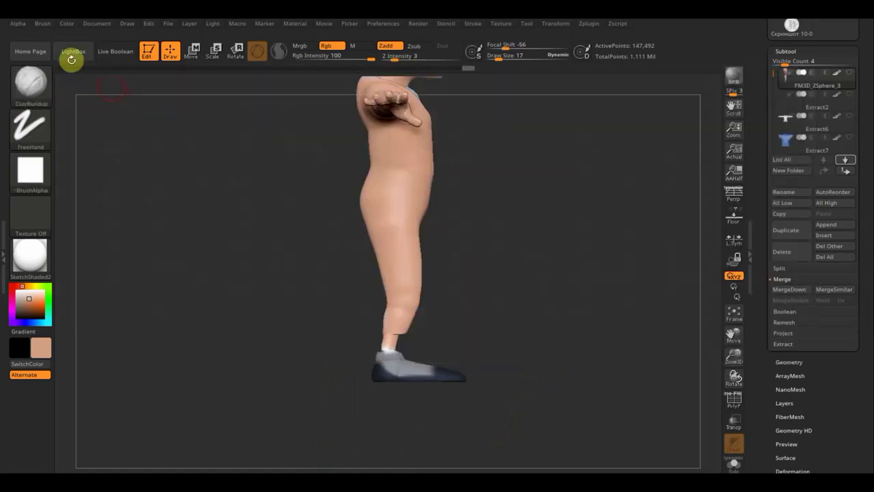
pyautogui.click(45, 25)
pyautogui.scroll(-5, 115, 335)
pyautogui.scroll(-3, 117, 303)
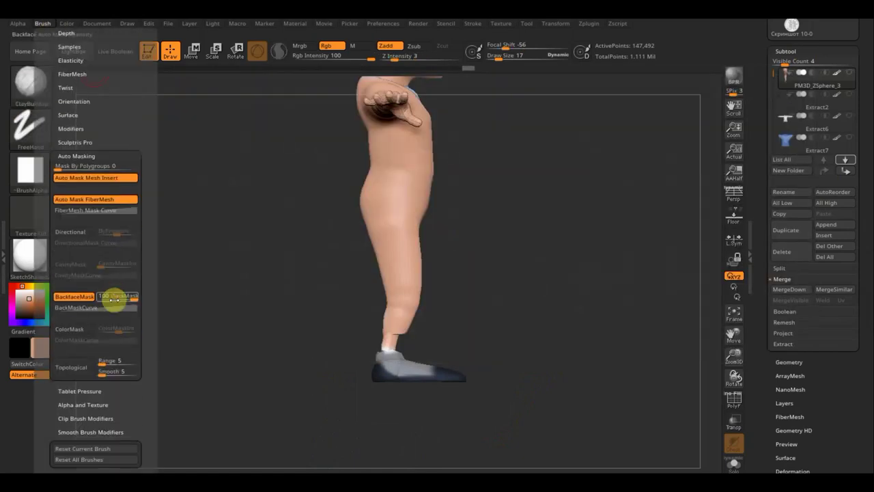
pyautogui.click(70, 303)
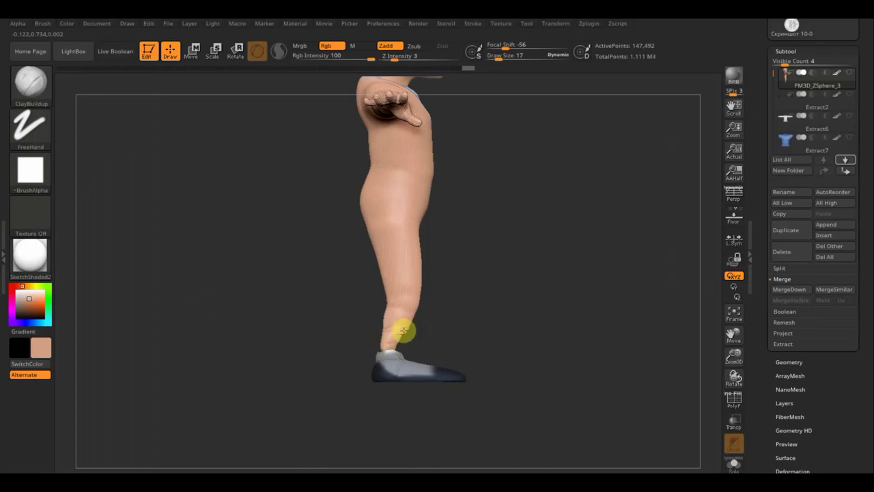
# Smooth the upper body from the front view, zoomed in on the chest.
pyautogui.moveTo(462, 337)
pyautogui.keyDown('shift'); pyautogui.mouseDown()
pyautogui.moveTo(407, 331)
pyautogui.moveTo(402, 344)
pyautogui.moveTo(400, 331)
pyautogui.mouseUp(); pyautogui.keyUp('shift')
pyautogui.press('shift')
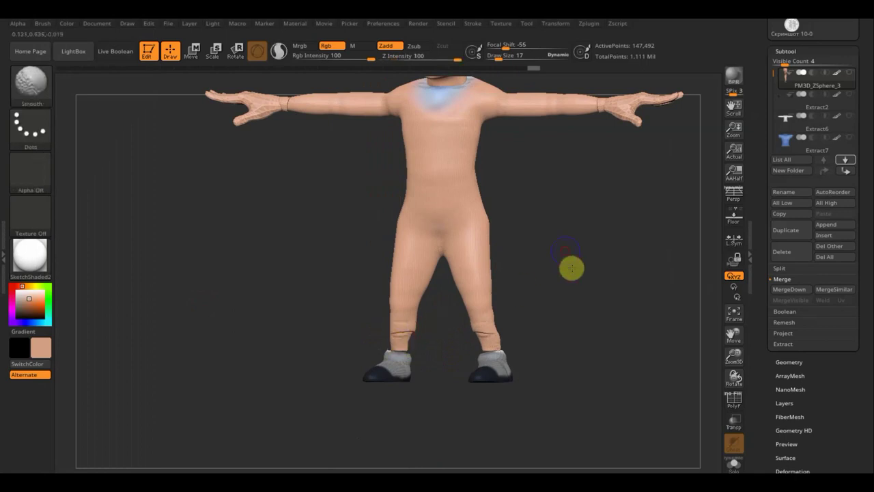
pyautogui.moveTo(571, 267)
pyautogui.keyDown('alt'); pyautogui.mouseDown()
pyautogui.moveTo(576, 244)
pyautogui.moveTo(536, 377)
pyautogui.moveTo(426, 269)
pyautogui.mouseUp(); pyautogui.keyUp('alt')
pyautogui.press('shift')
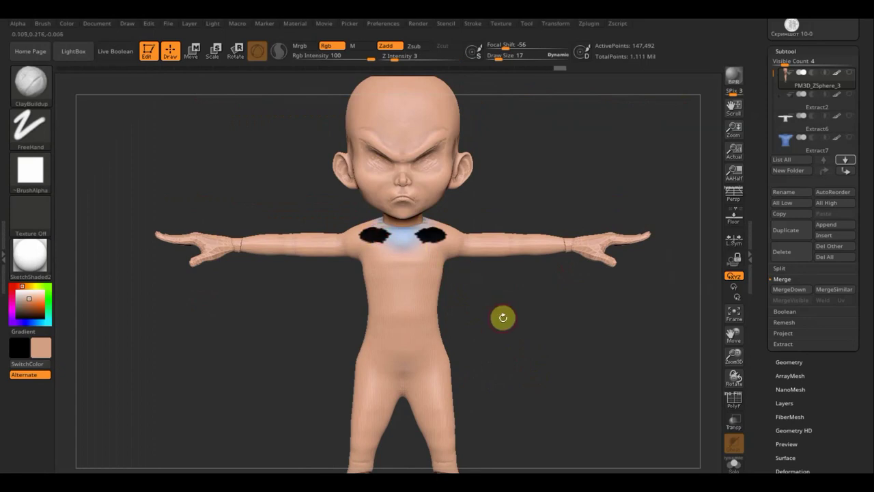
# Clear the mask from the chest and turn off Rgb so the brush won't paint colour.
pyautogui.keyDown('alt'); pyautogui.moveTo(503, 314); pyautogui.dragTo(482, 303); pyautogui.keyUp('alt')
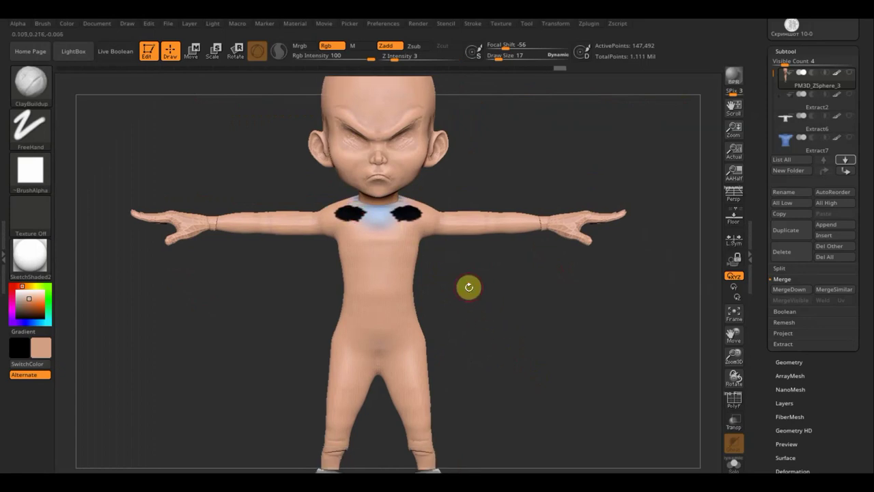
pyautogui.keyDown('ctrl'); pyautogui.click(470, 287); pyautogui.keyUp('ctrl')
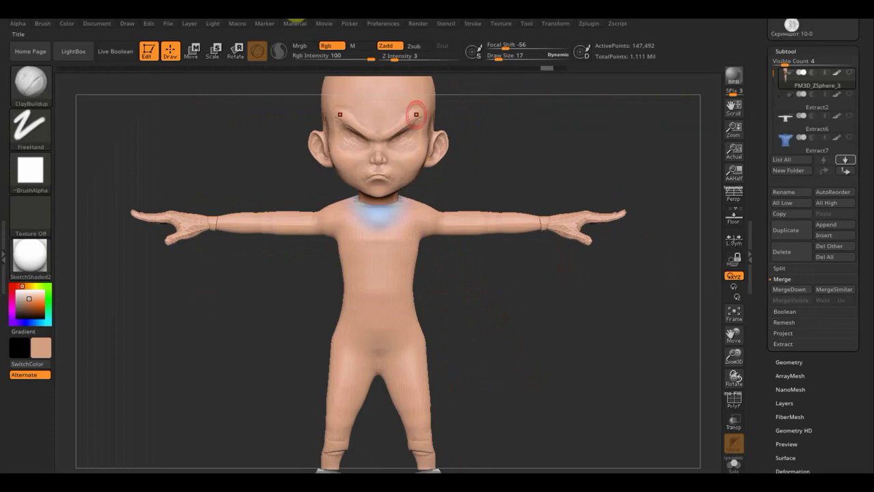
pyautogui.click(327, 45)
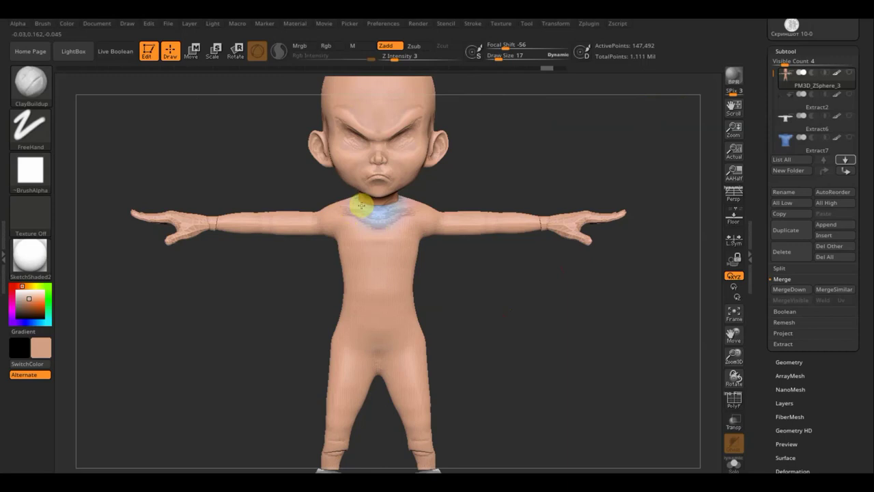
# Smooth and sculpt around the neck seam so the head blends into the body.
pyautogui.press('shift')
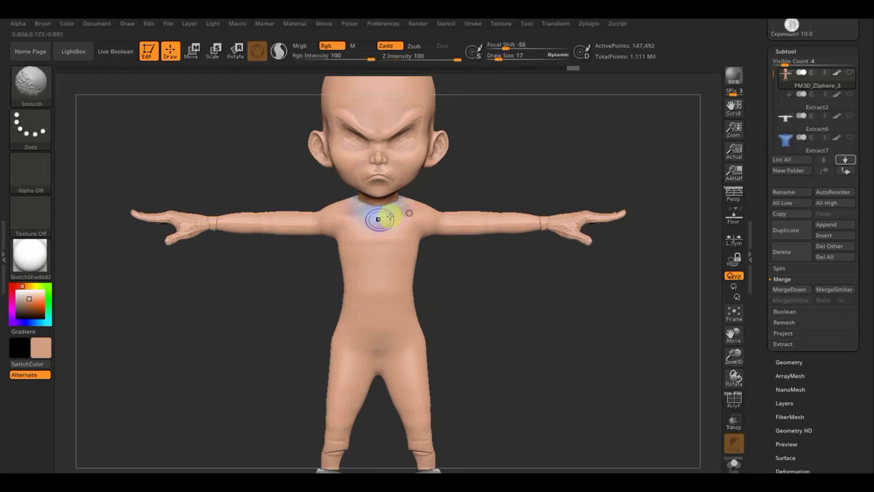
pyautogui.moveTo(400, 244)
pyautogui.mouseDown()
pyautogui.moveTo(441, 280)
pyautogui.moveTo(418, 237)
pyautogui.mouseUp()
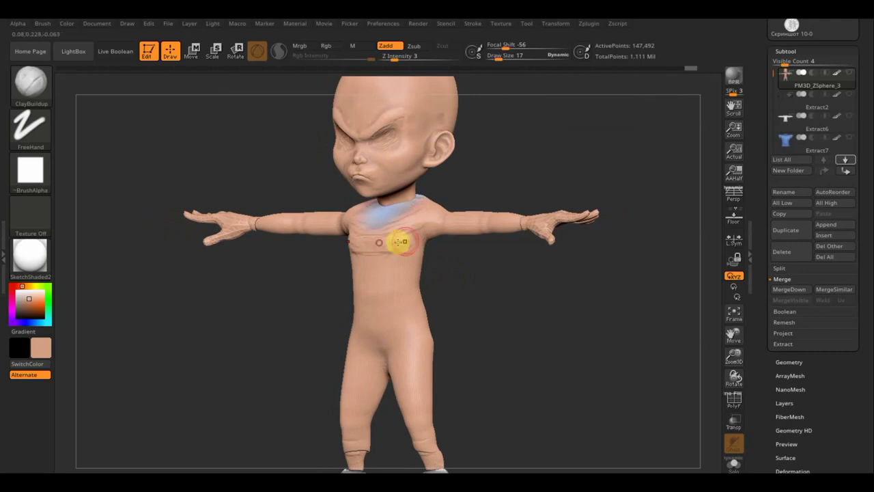
pyautogui.press('shift')
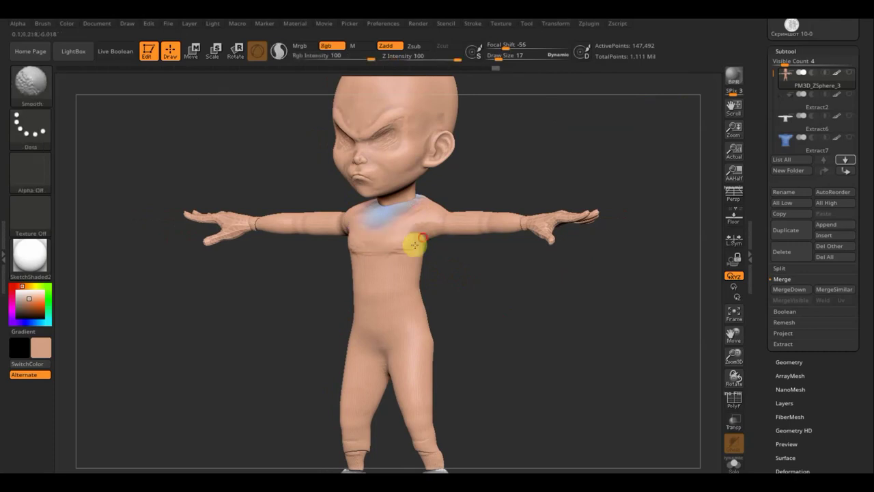
pyautogui.moveTo(458, 278)
pyautogui.mouseDown()
pyautogui.moveTo(496, 287)
pyautogui.moveTo(462, 279)
pyautogui.moveTo(444, 316)
pyautogui.moveTo(464, 326)
pyautogui.moveTo(511, 269)
pyautogui.moveTo(512, 279)
pyautogui.moveTo(493, 285)
pyautogui.moveTo(546, 295)
pyautogui.moveTo(527, 337)
pyautogui.moveTo(564, 316)
pyautogui.moveTo(513, 308)
pyautogui.moveTo(401, 247)
pyautogui.mouseUp()
pyautogui.press('shift')
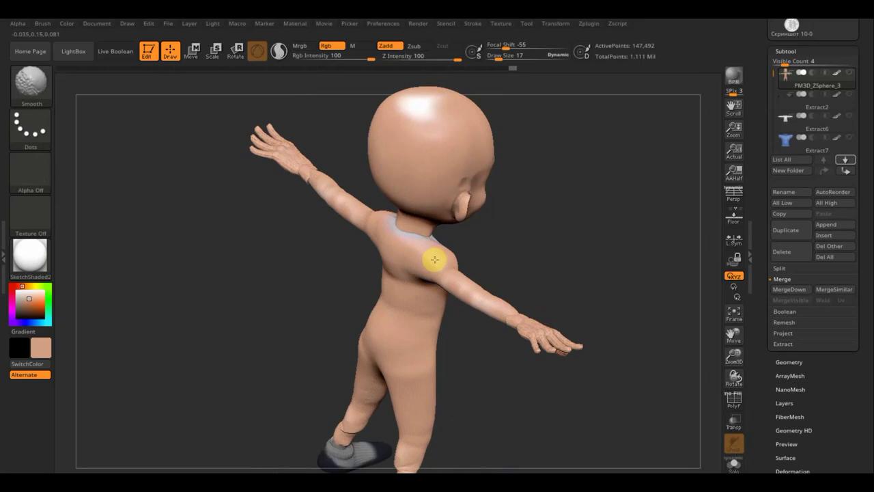
# Stroke across the shoulder below the neck and lightly smooth the forehead and brow from the front.
pyautogui.press('shift')
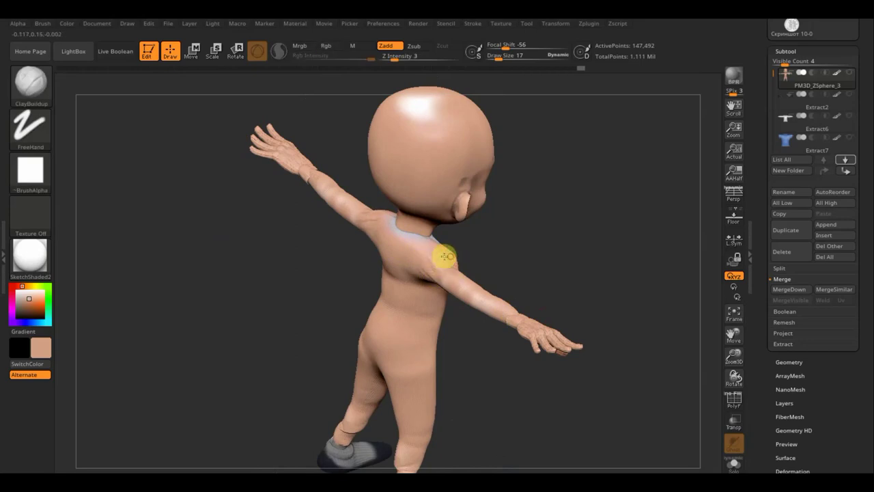
pyautogui.moveTo(444, 255); pyautogui.dragTo(438, 260)
pyautogui.press('shift')
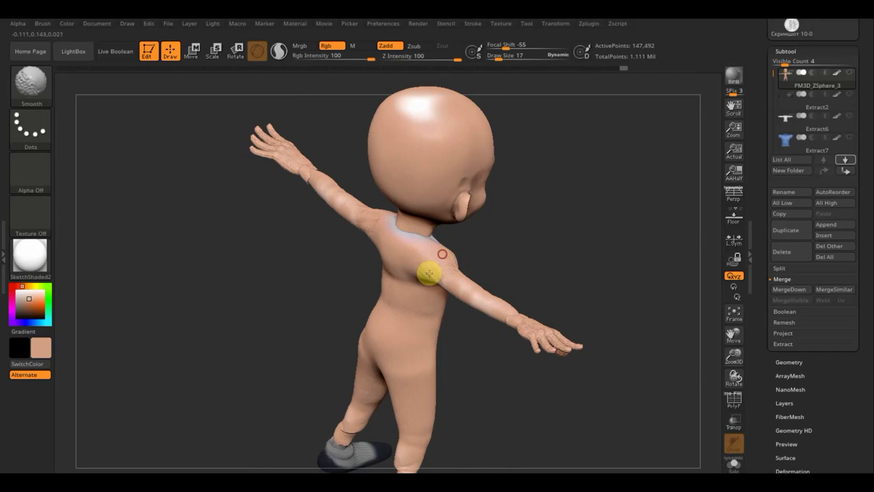
pyautogui.moveTo(525, 248)
pyautogui.mouseDown()
pyautogui.moveTo(498, 240)
pyautogui.moveTo(562, 273)
pyautogui.moveTo(644, 299)
pyautogui.mouseUp()
pyautogui.press('shift')
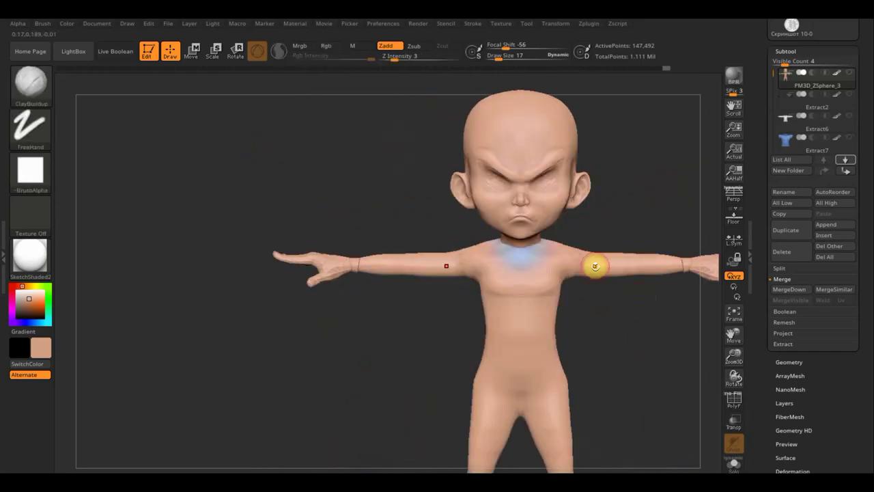
pyautogui.press('shift')
pyautogui.moveTo(557, 146)
pyautogui.keyDown('shift'); pyautogui.mouseDown()
pyautogui.moveTo(523, 107)
pyautogui.moveTo(552, 179)
pyautogui.mouseUp(); pyautogui.keyUp('shift')
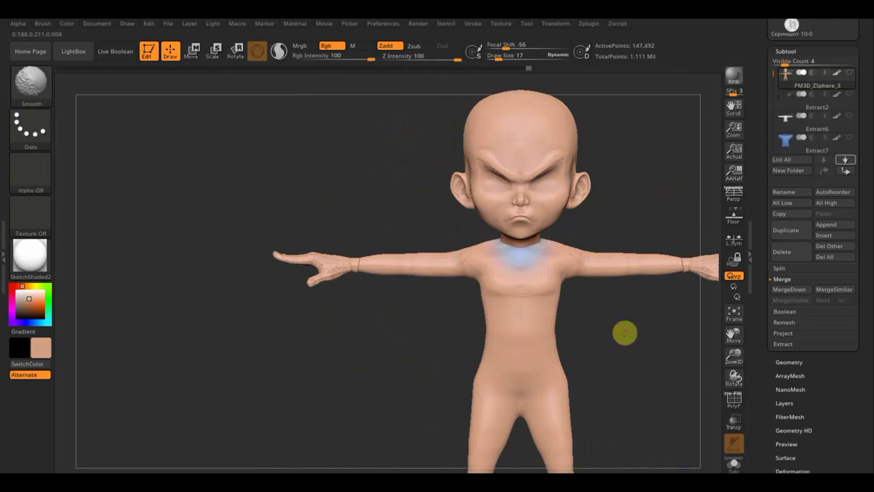
pyautogui.moveTo(648, 332)
pyautogui.keyDown('alt'); pyautogui.mouseDown()
pyautogui.moveTo(555, 329)
pyautogui.moveTo(468, 298)
pyautogui.mouseUp(); pyautogui.keyUp('alt')
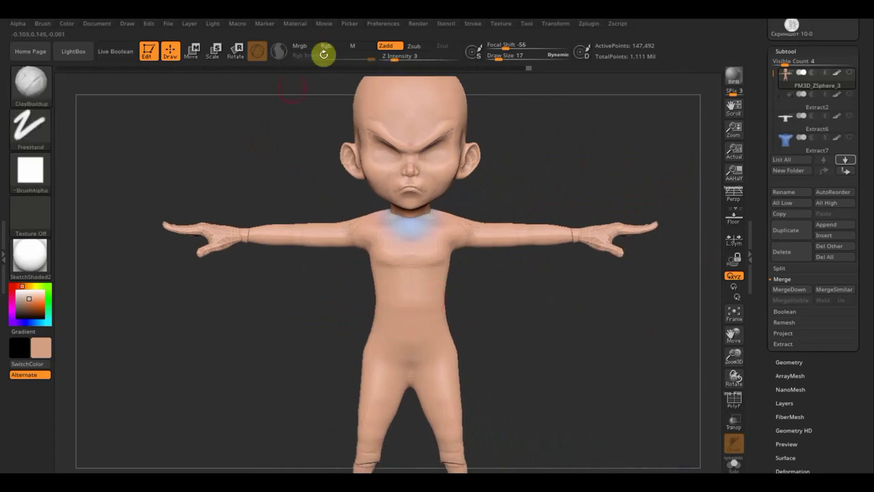
# Re-enable Rgb and mask a band around the base of the neck.
pyautogui.click(326, 46)
pyautogui.moveTo(423, 253)
pyautogui.mouseDown()
pyautogui.moveTo(420, 293)
pyautogui.moveTo(406, 238)
pyautogui.moveTo(380, 228)
pyautogui.moveTo(428, 234)
pyautogui.mouseUp()
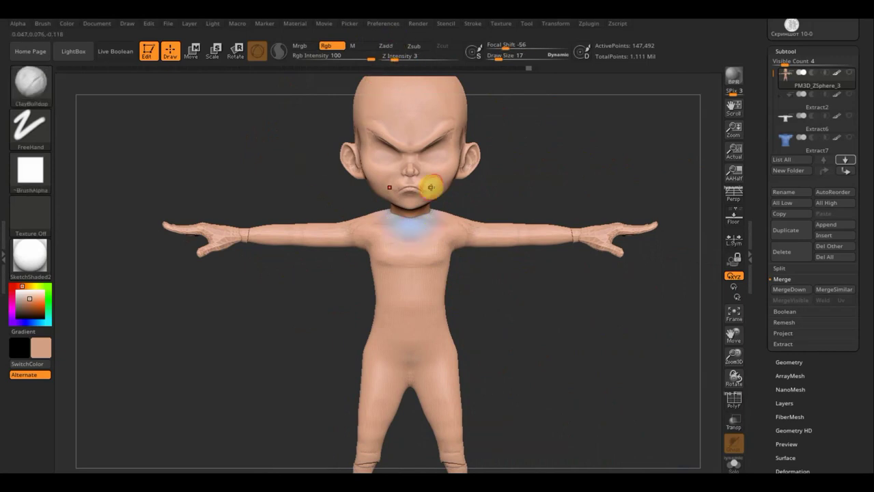
pyautogui.moveTo(425, 210)
pyautogui.mouseDown()
pyautogui.moveTo(406, 219)
pyautogui.moveTo(443, 215)
pyautogui.moveTo(354, 220)
pyautogui.mouseUp()
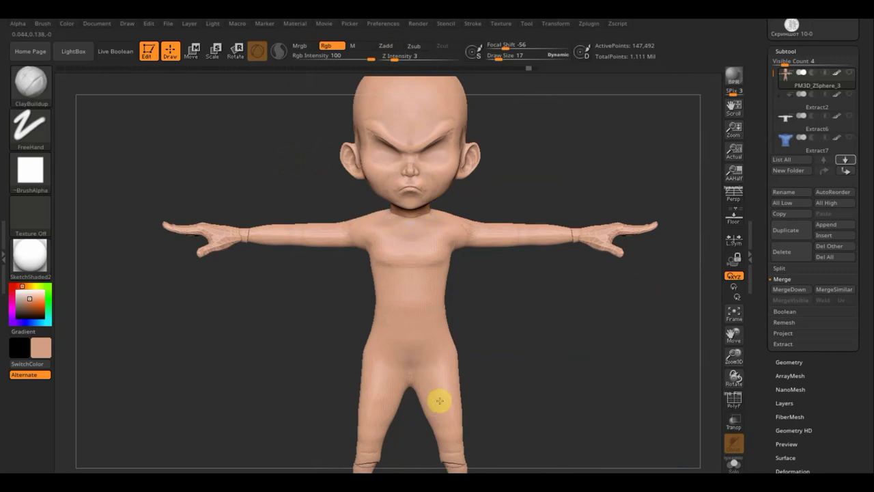
pyautogui.press('shift')
# Mask symmetric bands around both wrists and blur the mask to soften them.
pyautogui.keyDown('shift'); pyautogui.moveTo(251, 229); pyautogui.dragTo(263, 243); pyautogui.keyUp('shift')
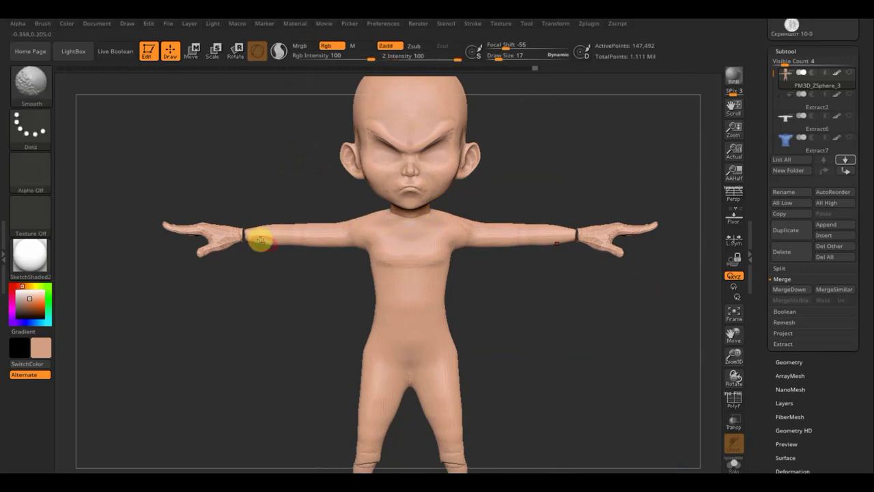
pyautogui.press('ctrl')
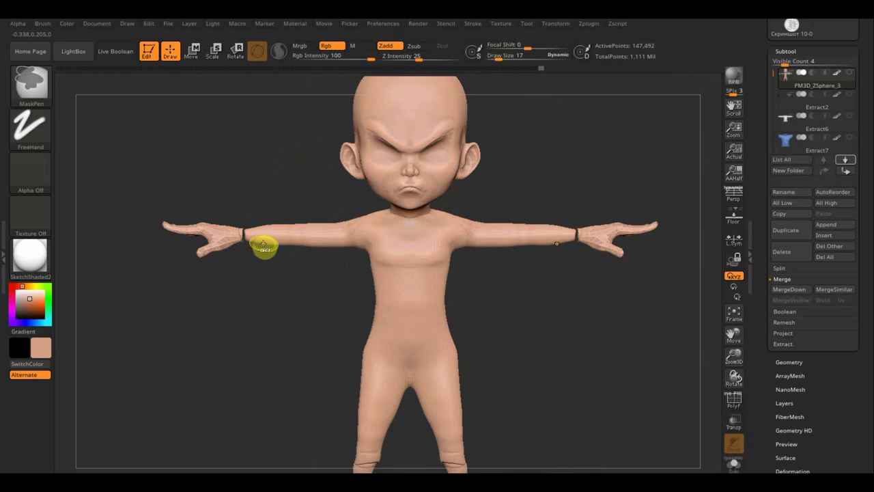
pyautogui.keyDown('ctrl'); pyautogui.click(263, 243); pyautogui.keyUp('ctrl')
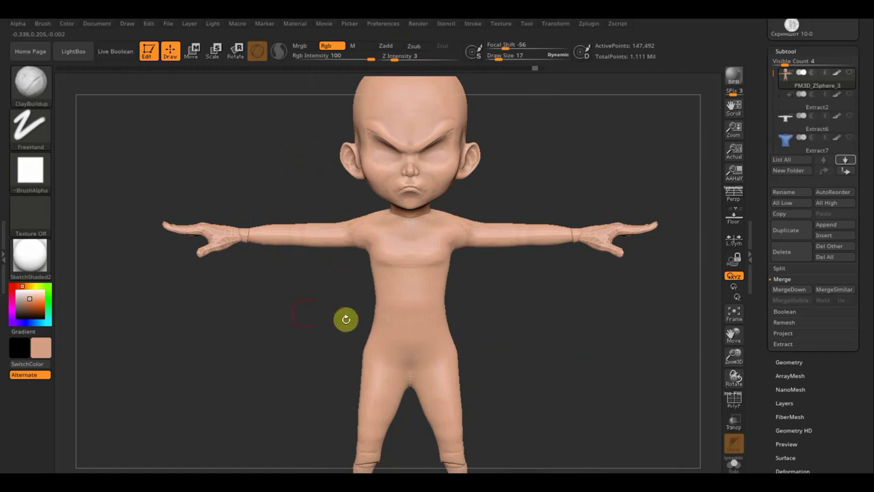
# Reframe and orbit the figure to inspect it from back, side and front.
pyautogui.keyDown('alt'); pyautogui.moveTo(484, 357); pyautogui.dragTo(463, 305); pyautogui.keyUp('alt')
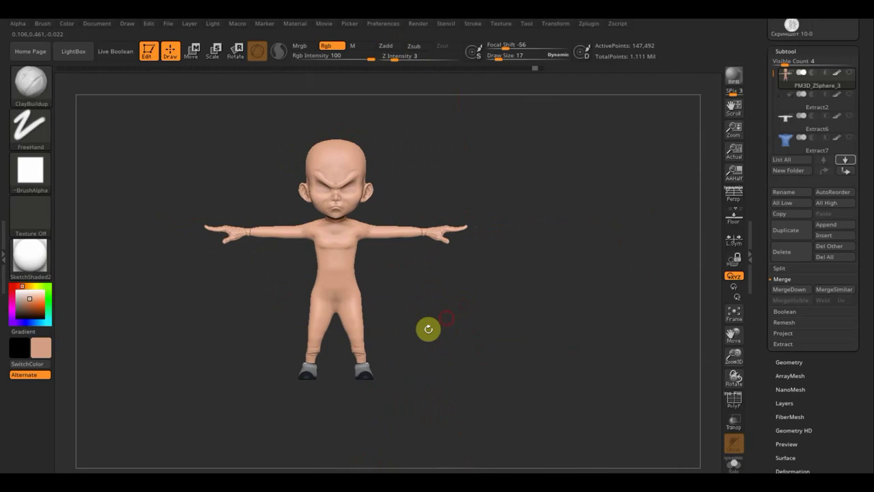
pyautogui.keyDown('alt'); pyautogui.moveTo(428, 328); pyautogui.dragTo(461, 299); pyautogui.keyUp('alt')
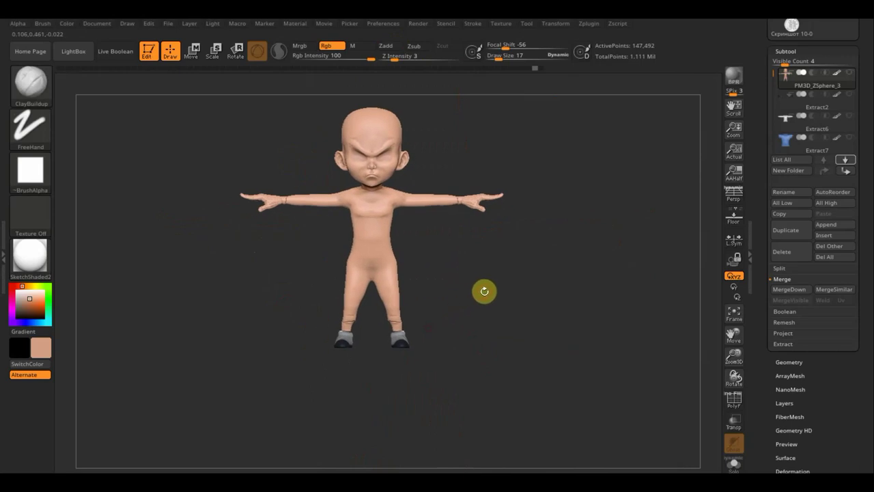
pyautogui.keyDown('alt'); pyautogui.moveTo(468, 295); pyautogui.dragTo(485, 332); pyautogui.keyUp('alt')
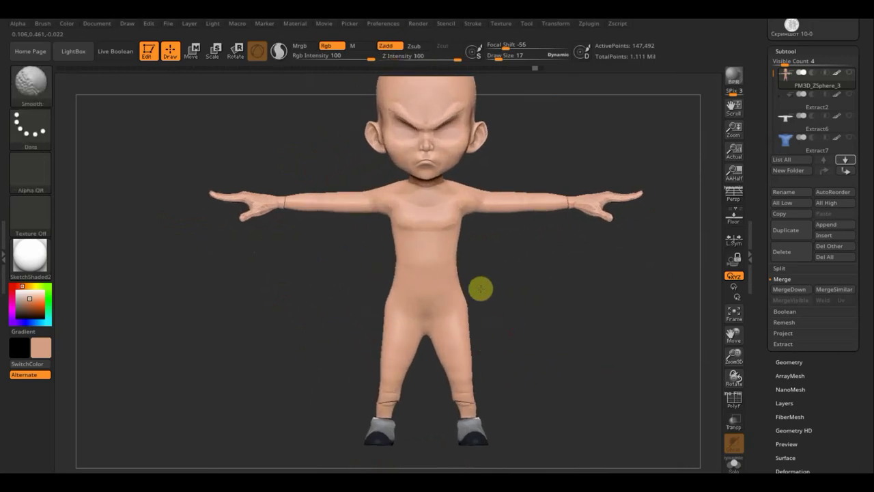
pyautogui.press('shift')
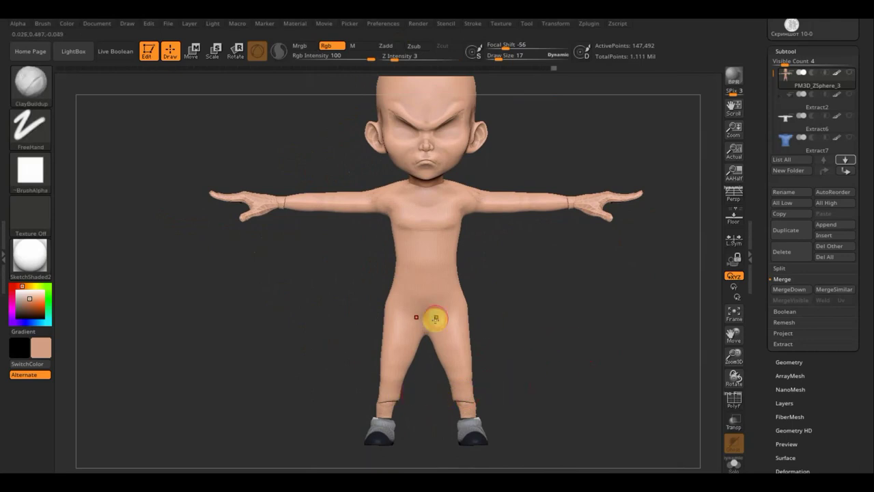
pyautogui.moveTo(535, 319)
pyautogui.mouseDown()
pyautogui.moveTo(430, 326)
pyautogui.moveTo(470, 289)
pyautogui.mouseUp()
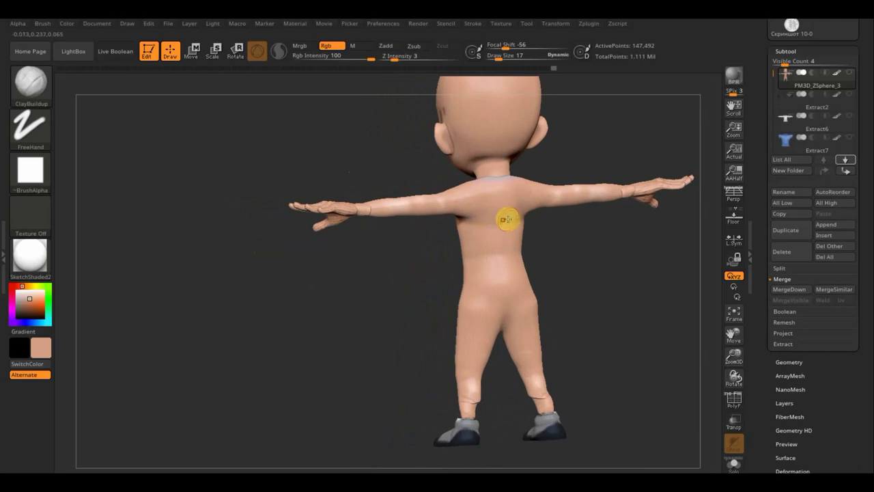
pyautogui.moveTo(511, 203); pyautogui.dragTo(513, 180)
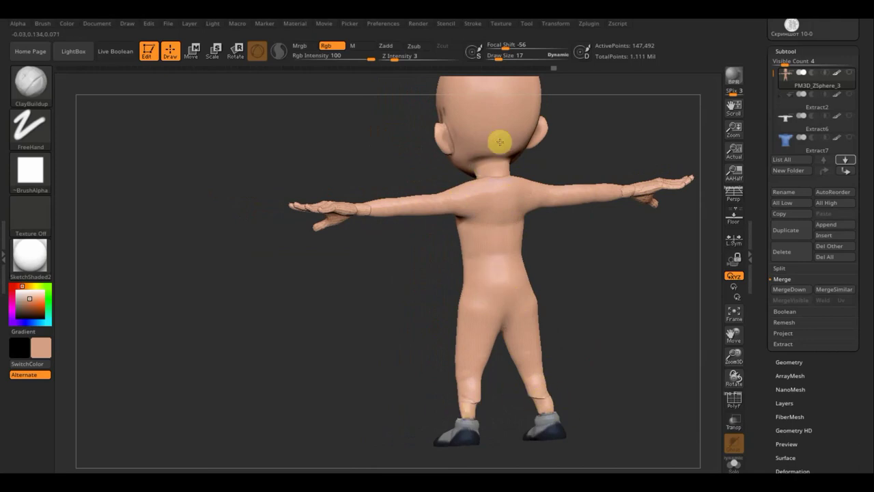
pyautogui.moveTo(396, 307)
pyautogui.mouseDown()
pyautogui.moveTo(478, 287)
pyautogui.moveTo(566, 206)
pyautogui.mouseUp()
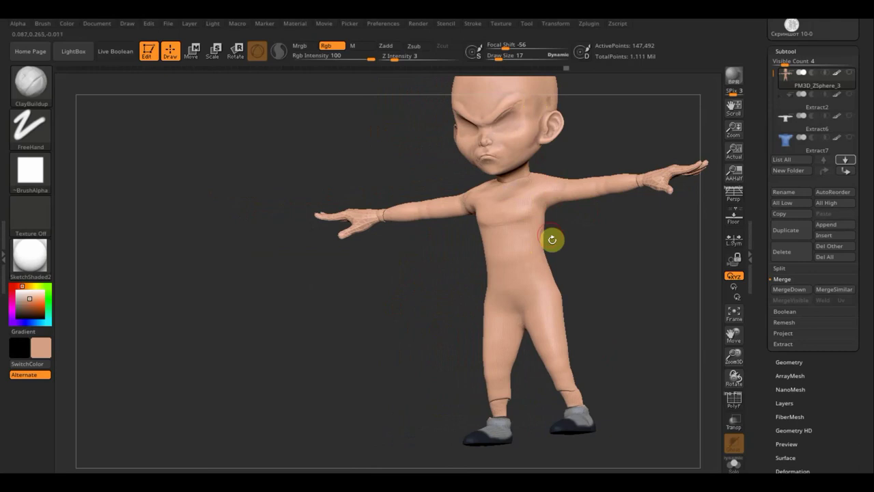
pyautogui.moveTo(552, 239)
pyautogui.mouseDown()
pyautogui.moveTo(537, 307)
pyautogui.moveTo(556, 328)
pyautogui.mouseUp()
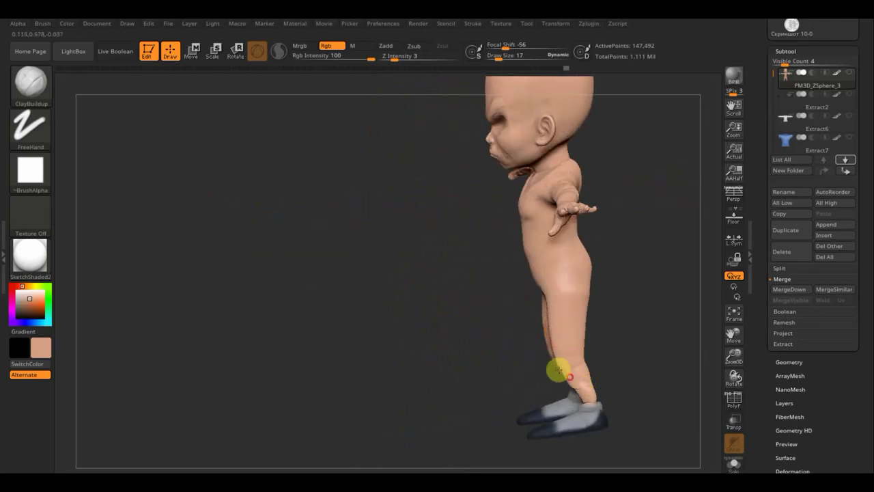
pyautogui.moveTo(559, 371)
pyautogui.mouseDown()
pyautogui.moveTo(485, 299)
pyautogui.moveTo(685, 318)
pyautogui.moveTo(562, 342)
pyautogui.moveTo(557, 327)
pyautogui.mouseUp()
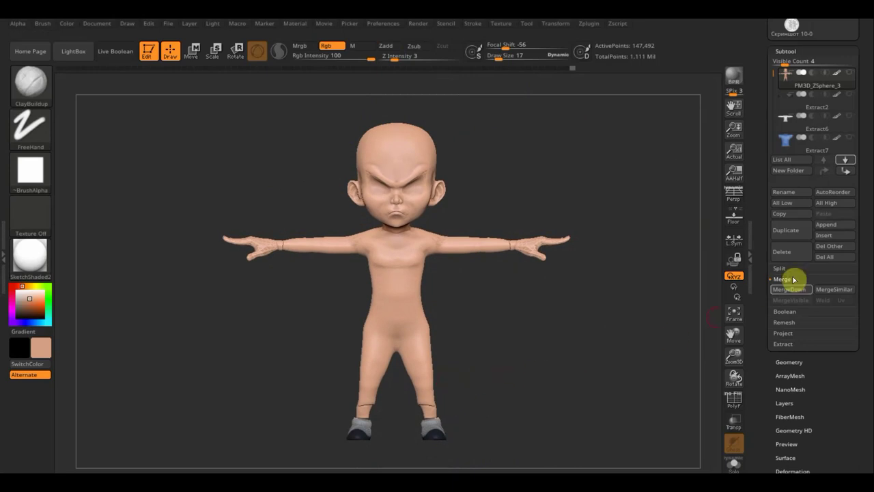
# Duplicate the body subtool, reselect the original PM3D_ZSphere_3, and enable PolyF.
pyautogui.click(792, 232)
pyautogui.click(790, 86)
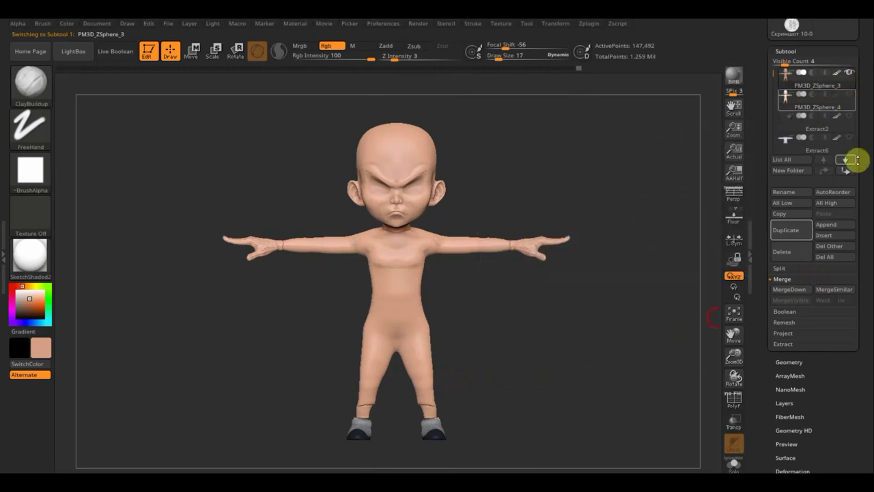
pyautogui.click(789, 362)
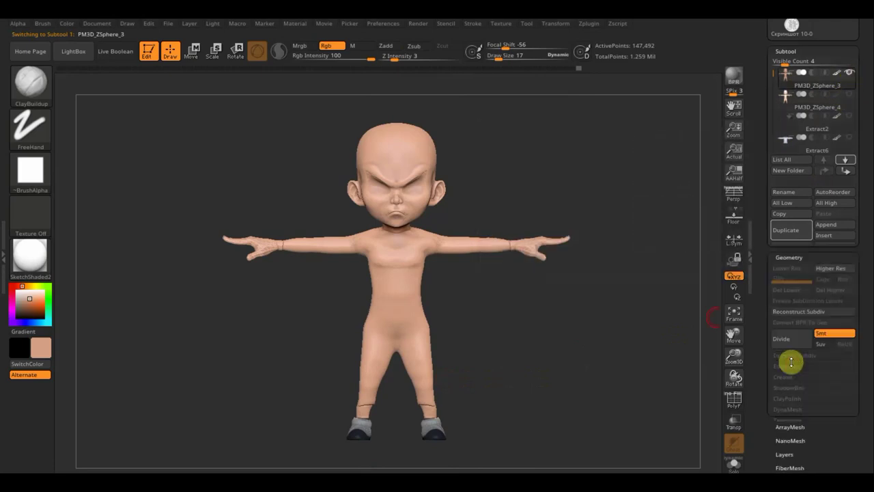
pyautogui.click(733, 399)
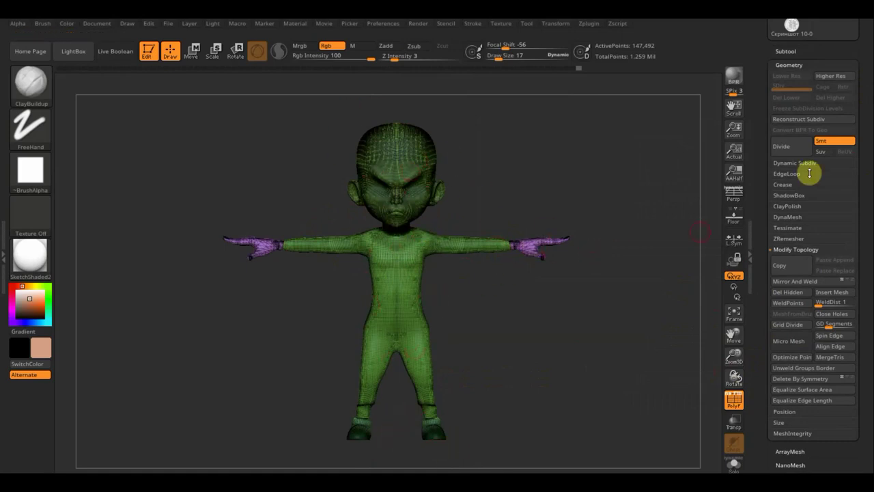
# Clear the mask and DynaMesh the body at about resolution 408, leaving 43,753 points.
pyautogui.click(790, 218)
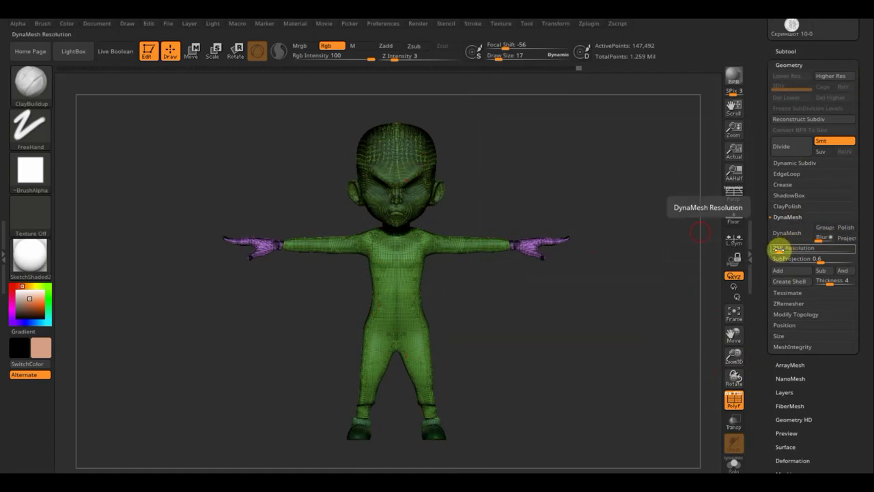
pyautogui.moveTo(781, 250); pyautogui.dragTo(795, 237)
pyautogui.click(793, 234)
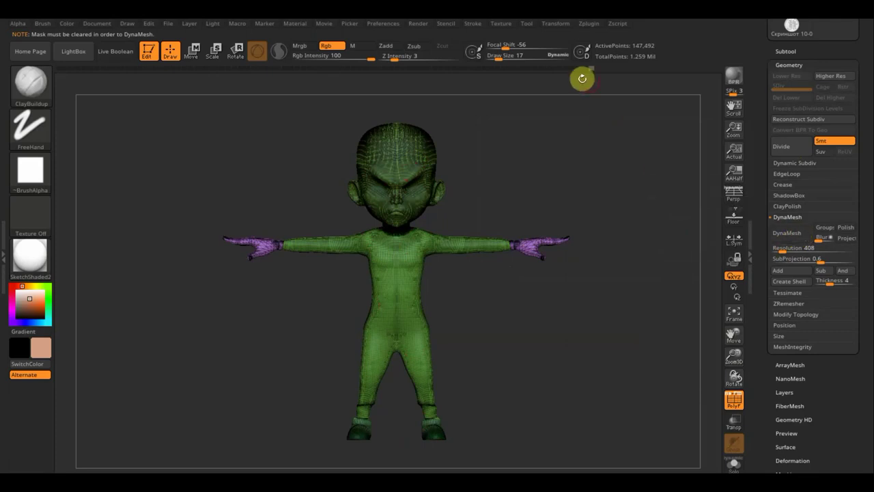
pyautogui.moveTo(579, 73); pyautogui.dragTo(567, 68)
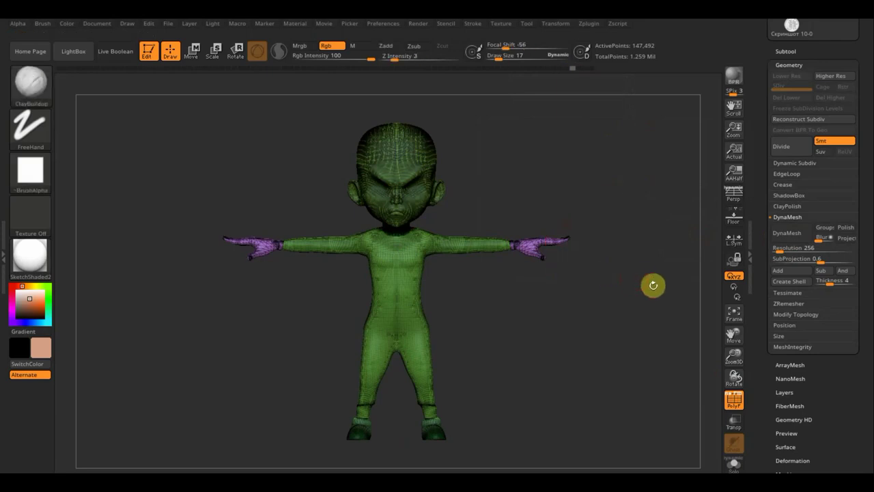
pyautogui.hotkey('ctrl', 'shift', 'z')
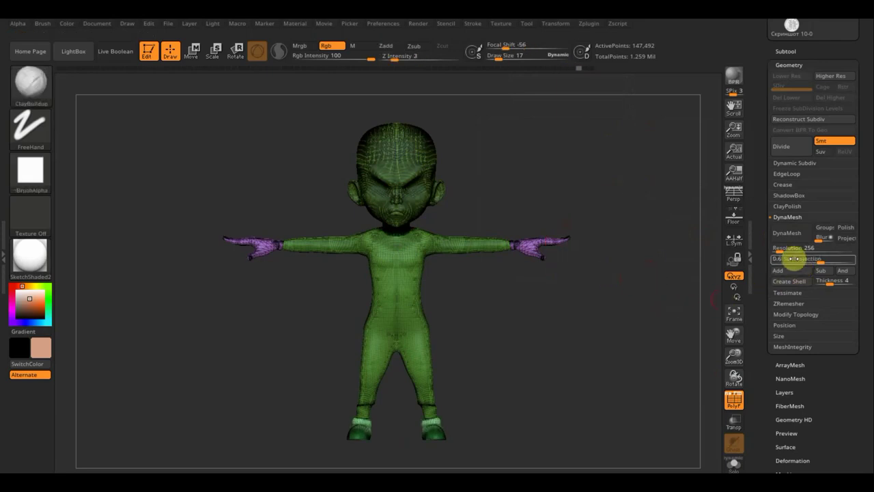
pyautogui.click(779, 248)
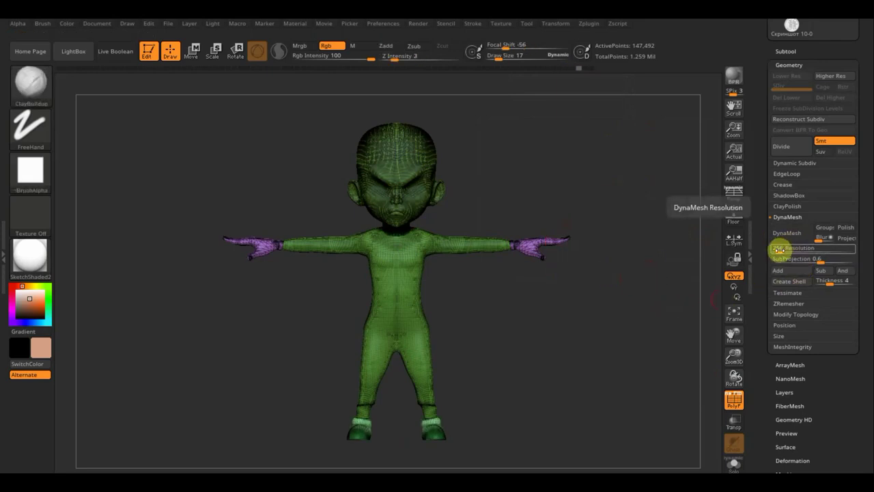
pyautogui.moveTo(779, 249); pyautogui.dragTo(784, 252)
pyautogui.click(790, 233)
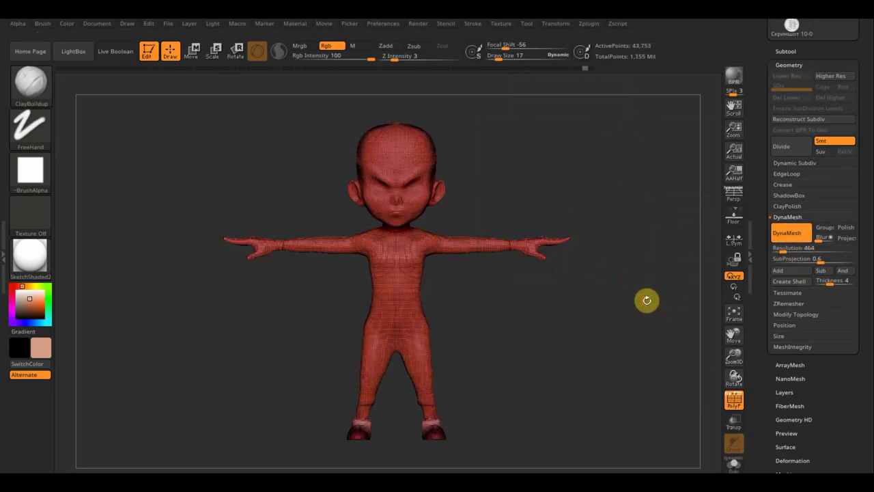
# Turn off PolyF and orbit the remeshed boy to check his side, back and top.
pyautogui.moveTo(647, 299)
pyautogui.mouseDown()
pyautogui.moveTo(588, 306)
pyautogui.moveTo(636, 298)
pyautogui.moveTo(638, 314)
pyautogui.mouseUp()
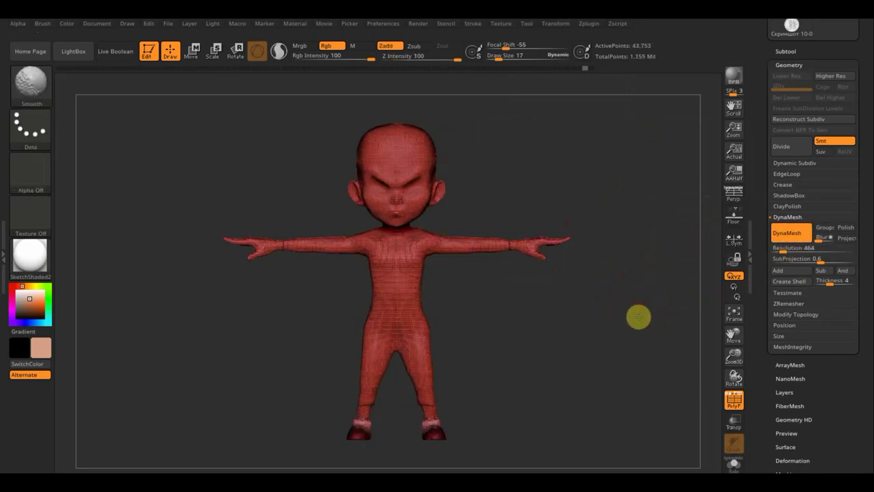
pyautogui.click(733, 401)
pyautogui.moveTo(644, 346)
pyautogui.mouseDown()
pyautogui.moveTo(599, 347)
pyautogui.moveTo(630, 347)
pyautogui.moveTo(537, 377)
pyautogui.mouseUp()
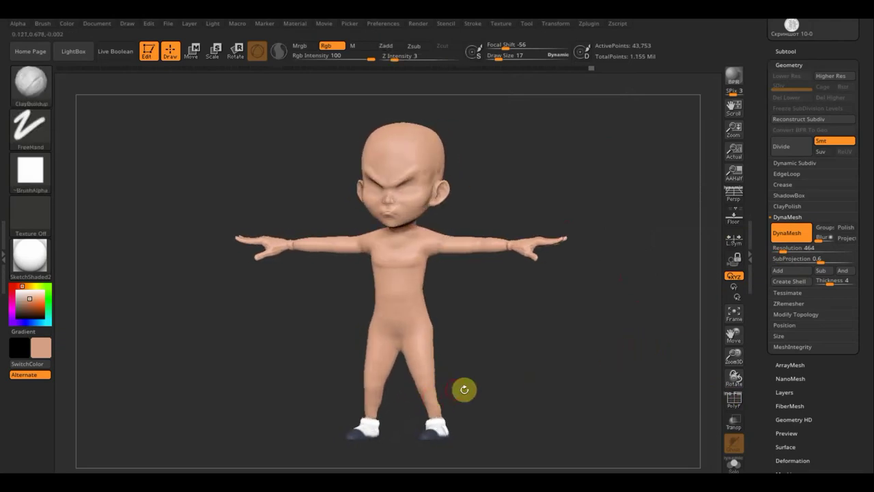
pyautogui.moveTo(465, 387)
pyautogui.mouseDown()
pyautogui.moveTo(445, 390)
pyautogui.moveTo(462, 349)
pyautogui.moveTo(452, 357)
pyautogui.moveTo(445, 412)
pyautogui.mouseUp()
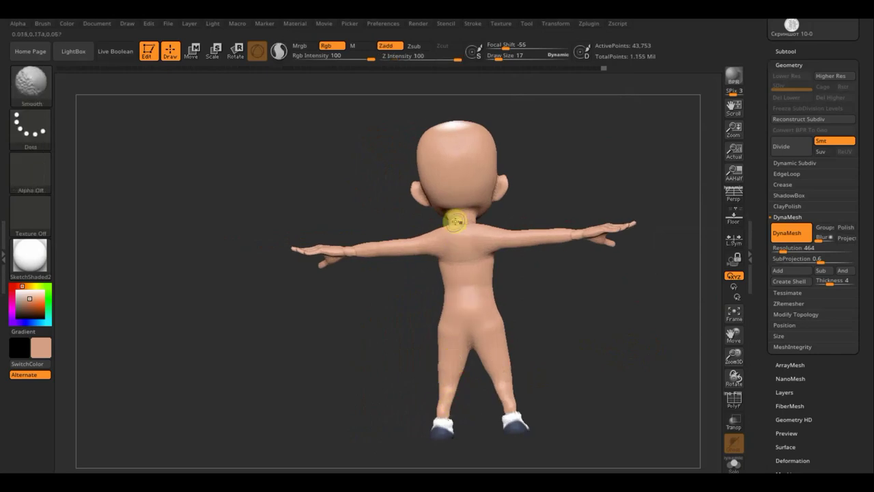
pyautogui.moveTo(597, 133); pyautogui.dragTo(606, 168)
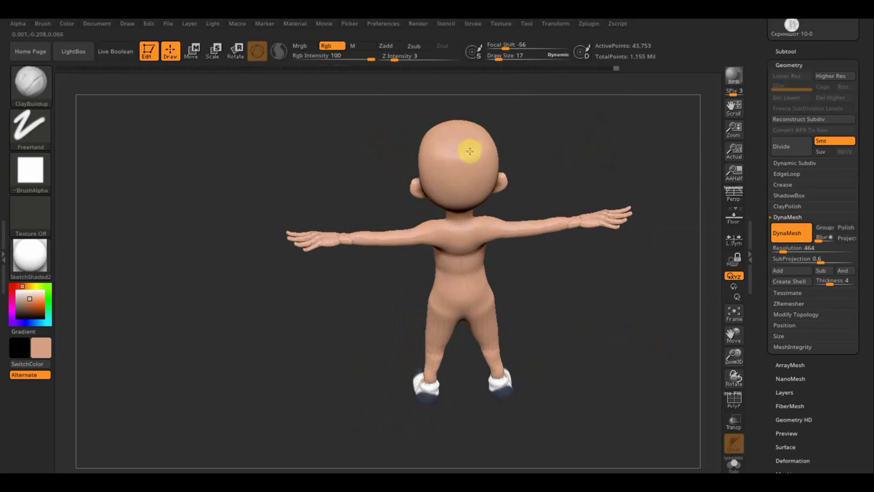
pyautogui.moveTo(552, 240)
pyautogui.mouseDown()
pyautogui.moveTo(558, 248)
pyautogui.moveTo(673, 202)
pyautogui.moveTo(663, 302)
pyautogui.moveTo(669, 299)
pyautogui.moveTo(645, 321)
pyautogui.moveTo(578, 294)
pyautogui.moveTo(599, 355)
pyautogui.moveTo(165, 184)
pyautogui.mouseUp()
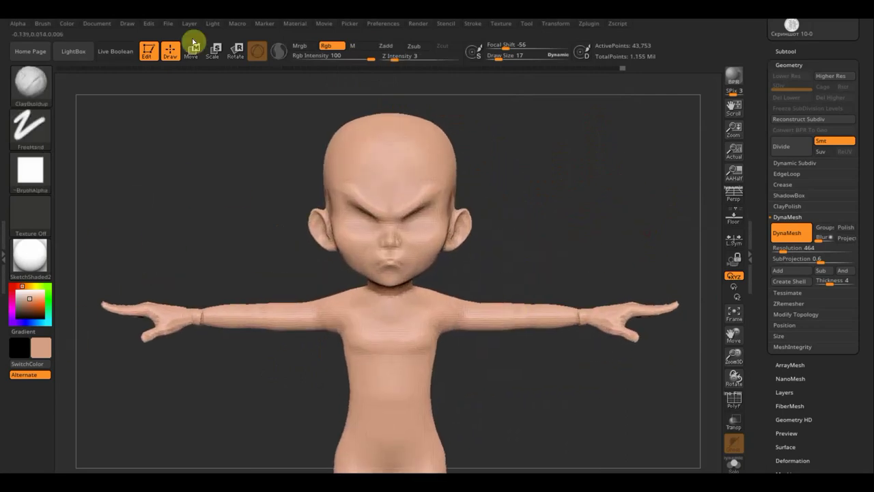
# Switch to the Standard brush and pick a greyish paint colour.
pyautogui.click(31, 82)
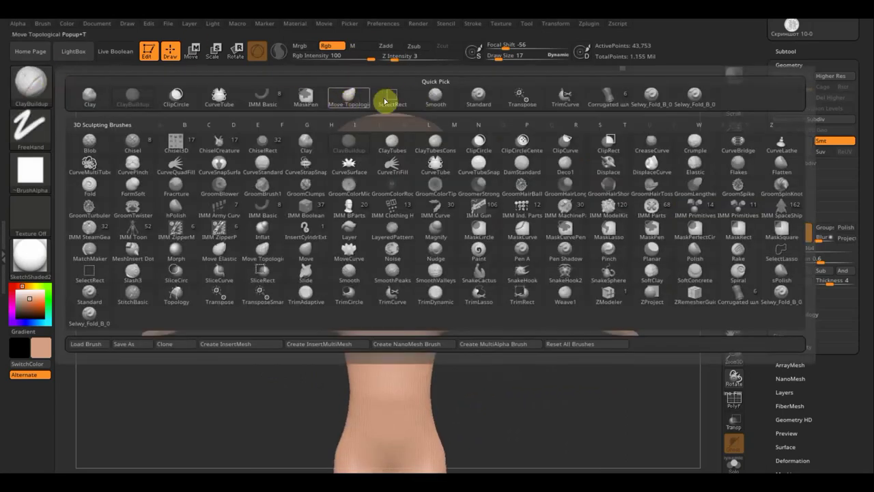
pyautogui.click(478, 97)
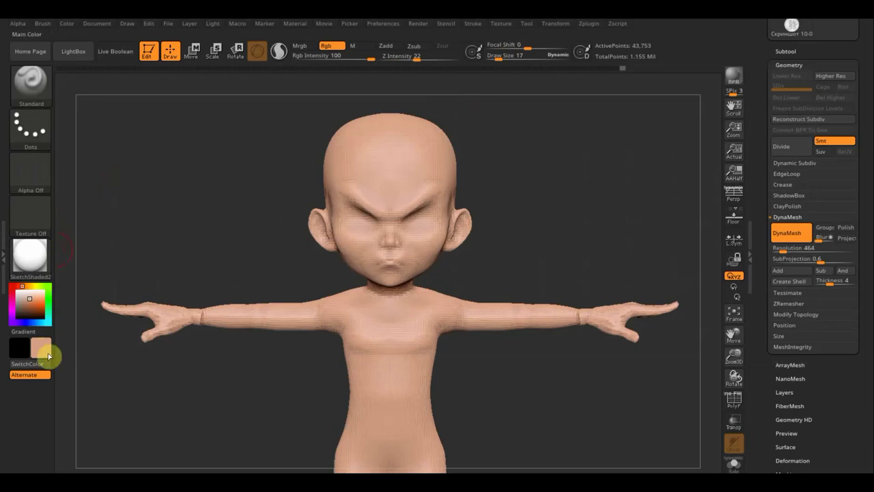
pyautogui.click(48, 355)
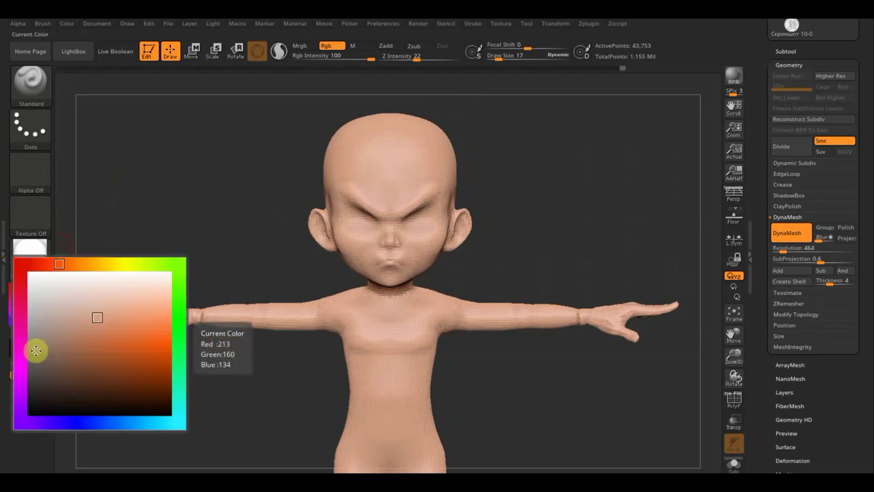
pyautogui.click(37, 349)
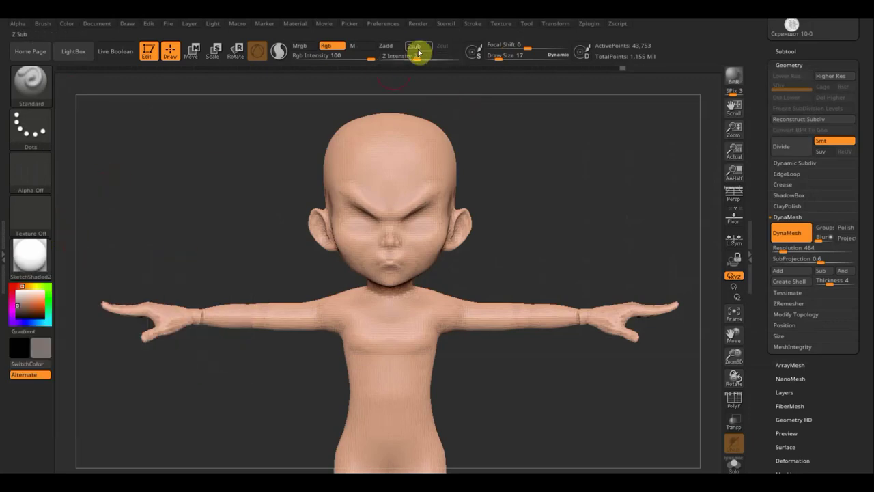
# Lower the brush's Z Intensity, settling it at 4.
pyautogui.moveTo(417, 58); pyautogui.dragTo(394, 60)
pyautogui.moveTo(357, 219); pyautogui.dragTo(374, 203)
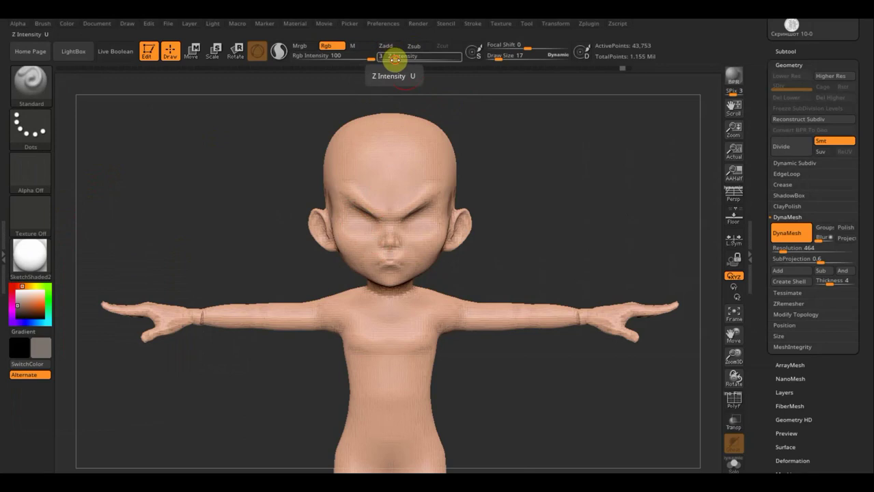
pyautogui.click(400, 60)
pyautogui.moveTo(398, 59); pyautogui.dragTo(381, 59)
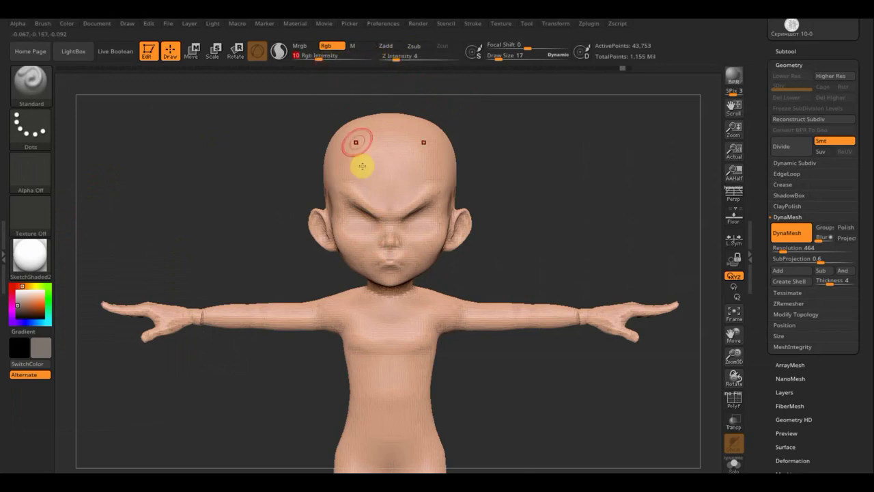
# Paint soft grey shading around the eyes, mouth, ear and cheek, and under the chin.
pyautogui.moveTo(360, 217); pyautogui.dragTo(407, 211)
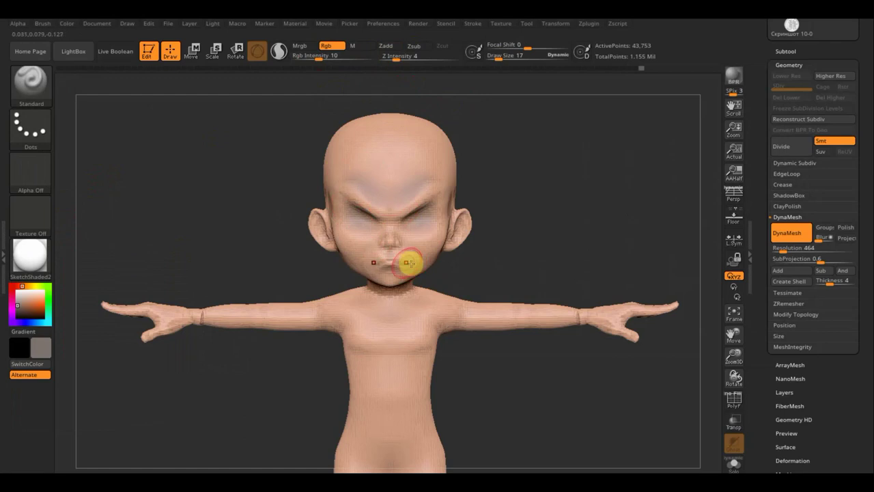
pyautogui.moveTo(404, 273); pyautogui.dragTo(373, 277)
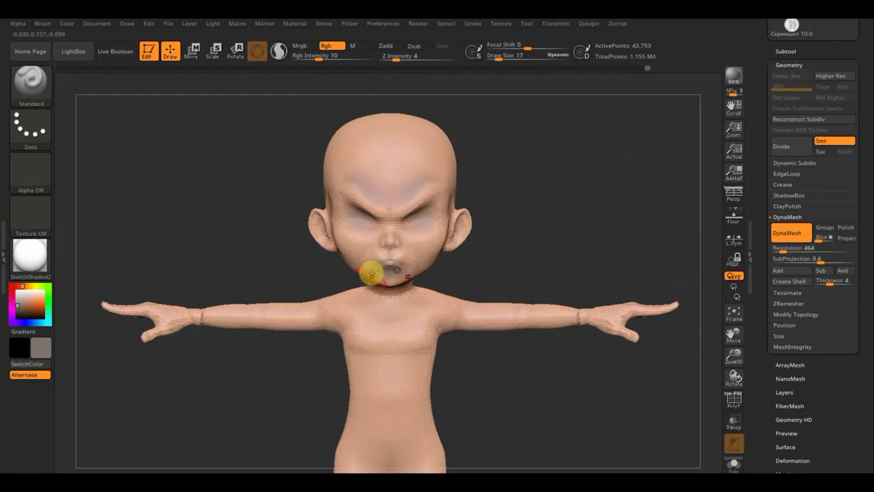
pyautogui.moveTo(517, 176); pyautogui.dragTo(424, 230)
pyautogui.moveTo(313, 214)
pyautogui.mouseDown()
pyautogui.moveTo(335, 257)
pyautogui.moveTo(318, 201)
pyautogui.moveTo(343, 209)
pyautogui.moveTo(332, 258)
pyautogui.moveTo(334, 248)
pyautogui.moveTo(378, 252)
pyautogui.moveTo(355, 267)
pyautogui.mouseUp()
pyautogui.keyDown('shift'); pyautogui.moveTo(504, 262); pyautogui.dragTo(482, 253); pyautogui.keyUp('shift')
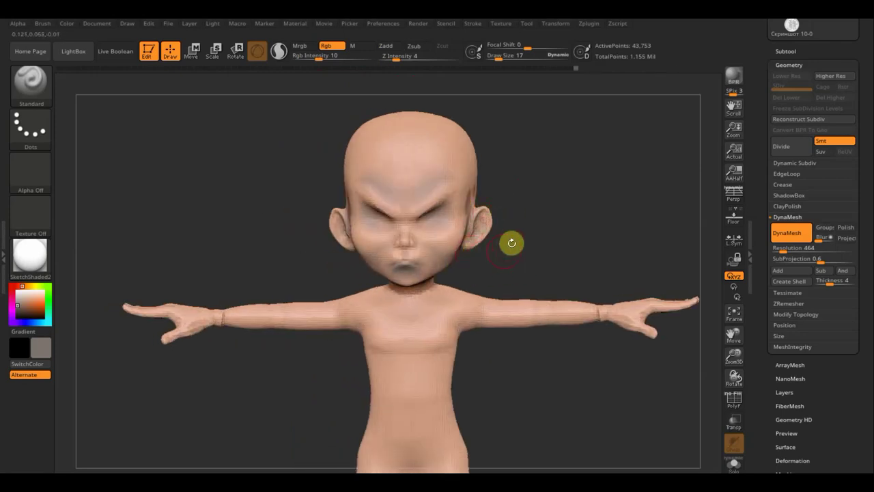
pyautogui.moveTo(402, 298); pyautogui.dragTo(458, 288)
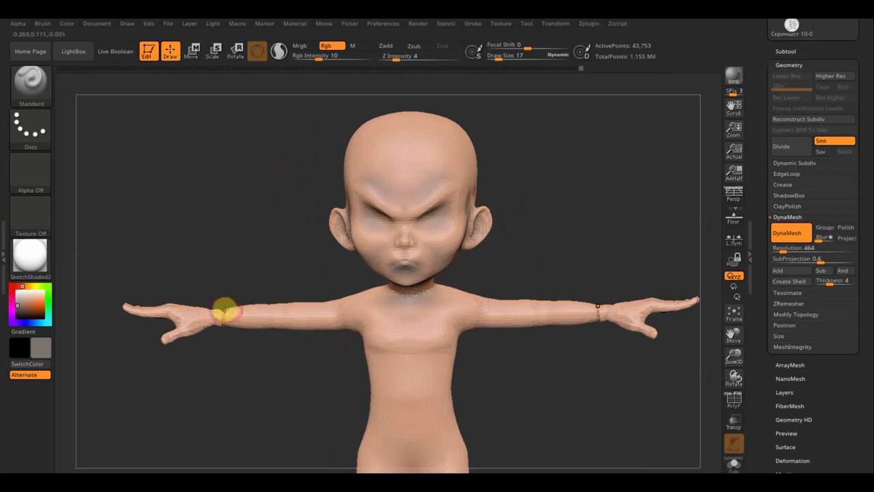
# Smooth the left forearm and wrist, then return the character to a straight front view.
pyautogui.moveTo(228, 323)
pyautogui.keyDown('shift'); pyautogui.mouseDown()
pyautogui.moveTo(225, 312)
pyautogui.moveTo(171, 303)
pyautogui.moveTo(197, 317)
pyautogui.mouseUp(); pyautogui.keyUp('shift')
pyautogui.moveTo(253, 222)
pyautogui.mouseDown()
pyautogui.moveTo(252, 330)
pyautogui.moveTo(260, 330)
pyautogui.mouseUp()
pyautogui.moveTo(211, 314); pyautogui.dragTo(216, 240)
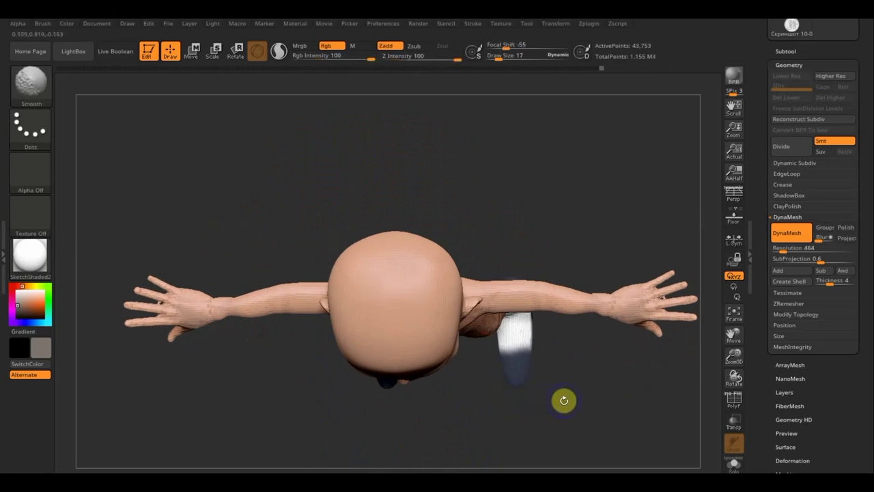
pyautogui.moveTo(564, 401)
pyautogui.mouseDown()
pyautogui.moveTo(548, 390)
pyautogui.moveTo(558, 366)
pyautogui.moveTo(241, 361)
pyautogui.mouseUp()
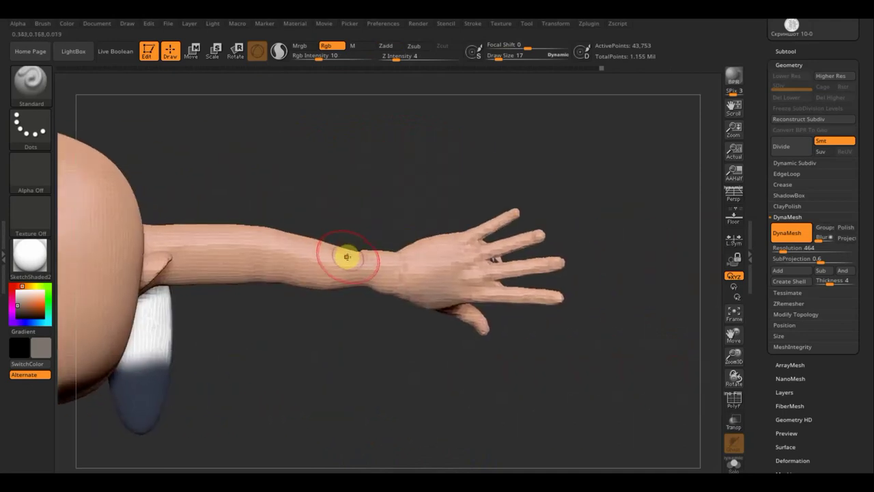
pyautogui.keyDown('alt'); pyautogui.moveTo(234, 127); pyautogui.dragTo(390, 187); pyautogui.keyUp('alt')
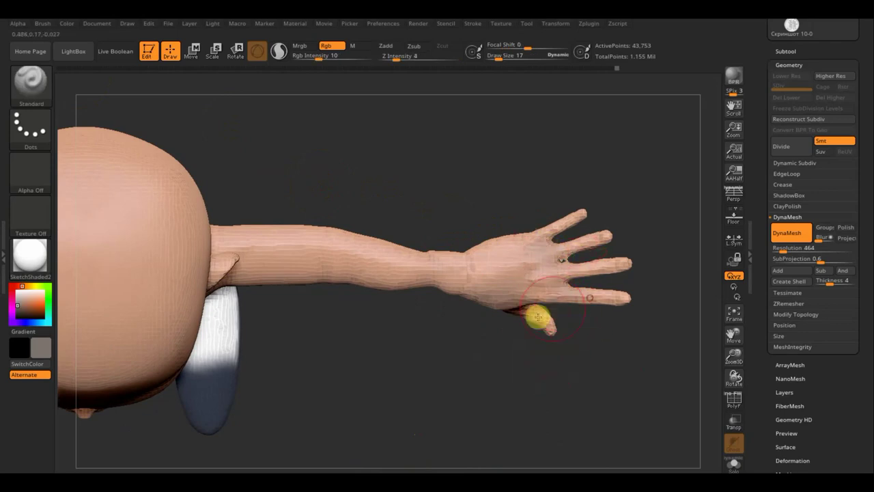
pyautogui.moveTo(429, 262)
pyautogui.keyDown('shift'); pyautogui.mouseDown()
pyautogui.moveTo(335, 238)
pyautogui.moveTo(327, 259)
pyautogui.moveTo(273, 266)
pyautogui.mouseUp(); pyautogui.keyUp('shift')
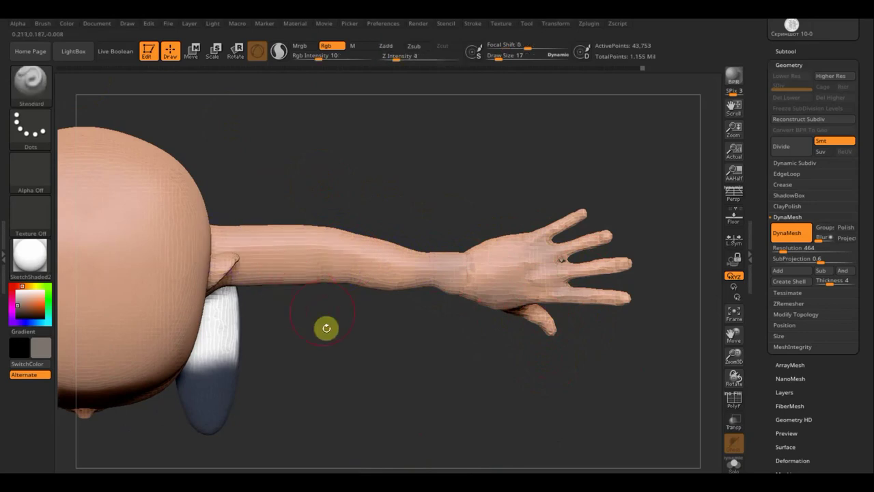
pyautogui.moveTo(327, 327)
pyautogui.mouseDown()
pyautogui.moveTo(331, 146)
pyautogui.moveTo(336, 163)
pyautogui.mouseUp()
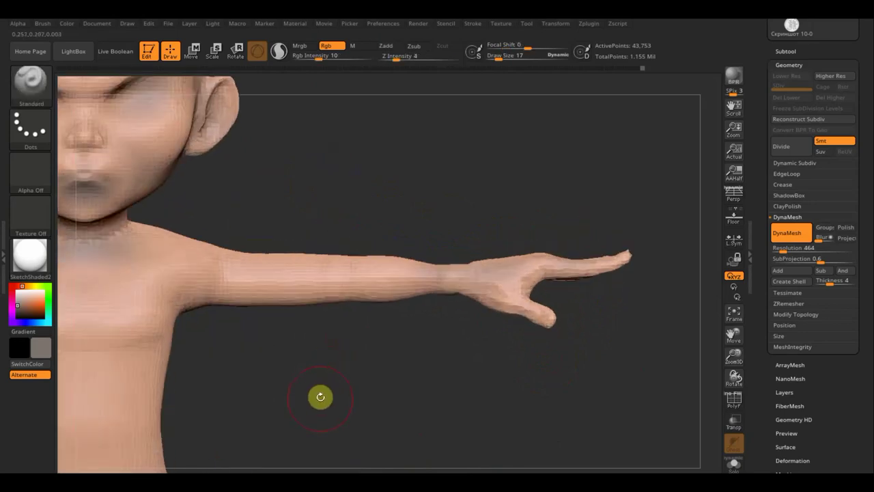
pyautogui.moveTo(320, 396)
pyautogui.mouseDown()
pyautogui.moveTo(338, 242)
pyautogui.moveTo(320, 299)
pyautogui.moveTo(422, 287)
pyautogui.moveTo(455, 312)
pyautogui.moveTo(390, 318)
pyautogui.moveTo(445, 322)
pyautogui.mouseUp()
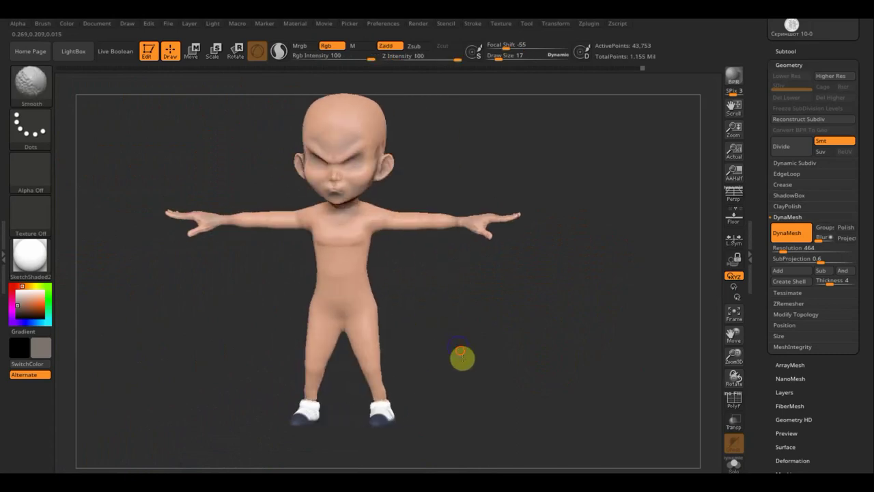
pyautogui.moveTo(463, 357); pyautogui.dragTo(470, 310)
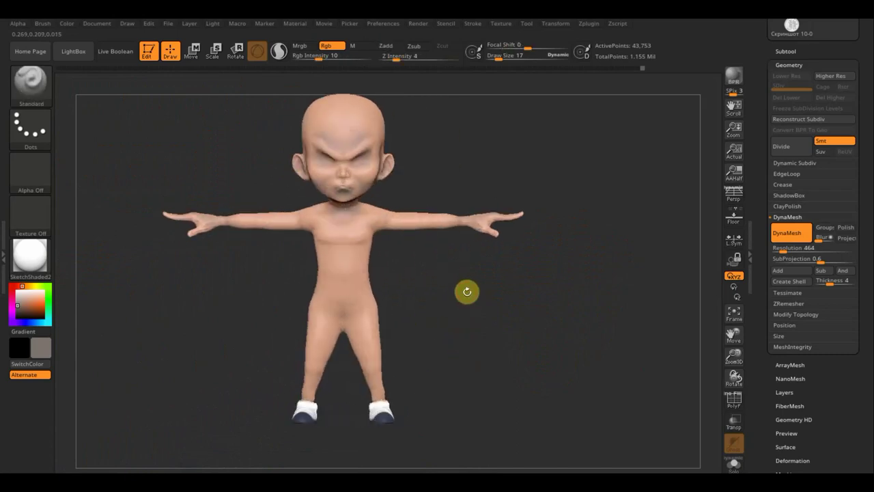
# Show all subtools together on the model, then hide the other subtools again.
pyautogui.click(785, 51)
pyautogui.click(849, 99)
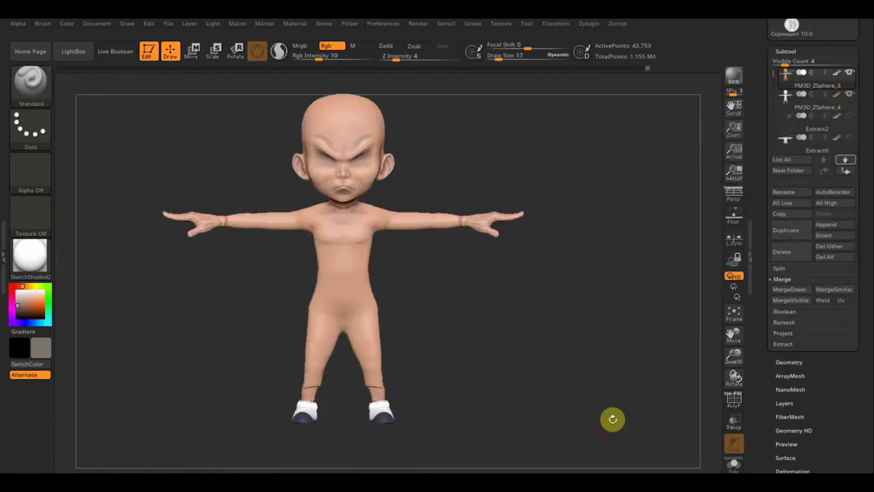
pyautogui.click(785, 332)
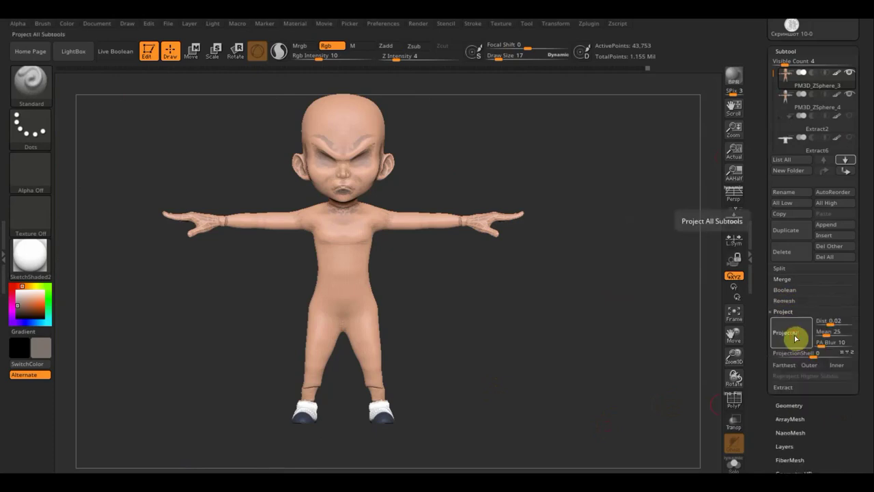
pyautogui.click(850, 95)
# Paint a dark grey patch on top of the head and blend it into the skin.
pyautogui.moveTo(670, 217); pyautogui.dragTo(644, 344)
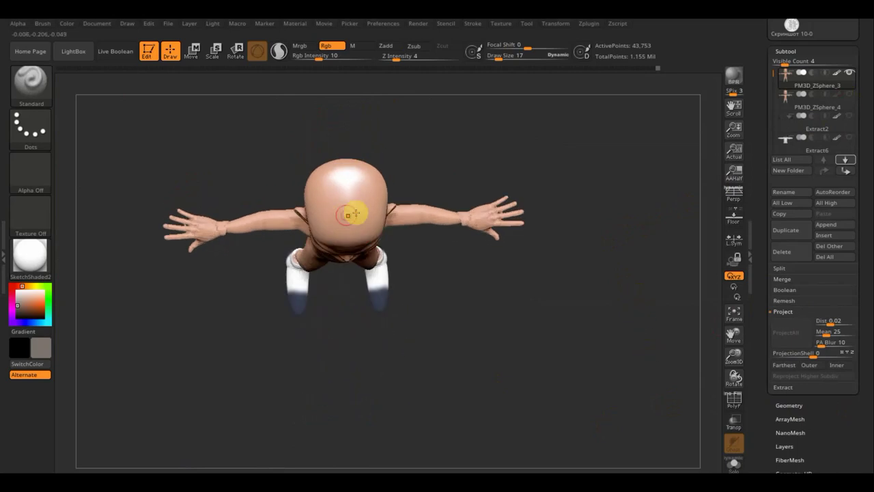
pyautogui.press('shift')
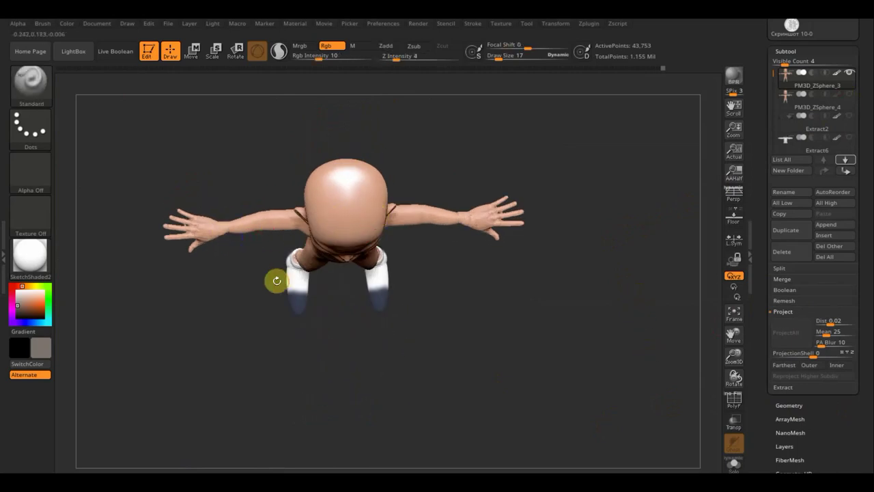
pyautogui.moveTo(275, 280); pyautogui.dragTo(250, 203)
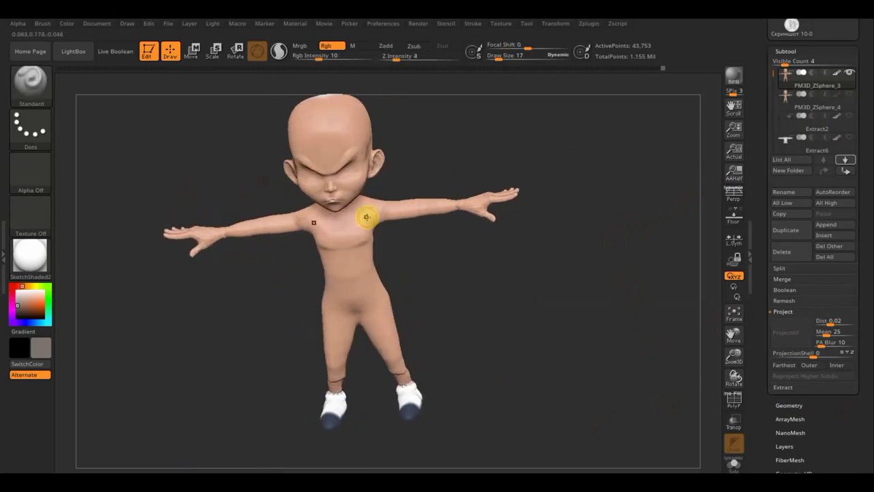
pyautogui.moveTo(440, 132); pyautogui.dragTo(319, 196)
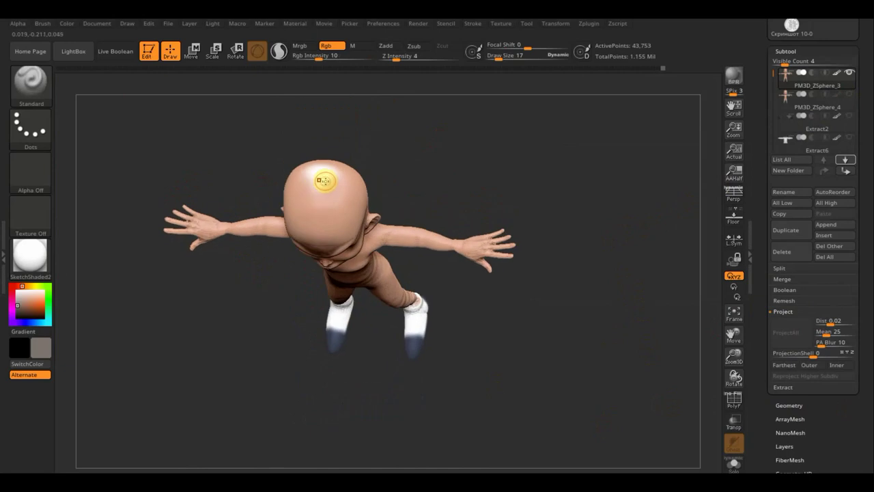
pyautogui.moveTo(319, 168); pyautogui.dragTo(342, 212)
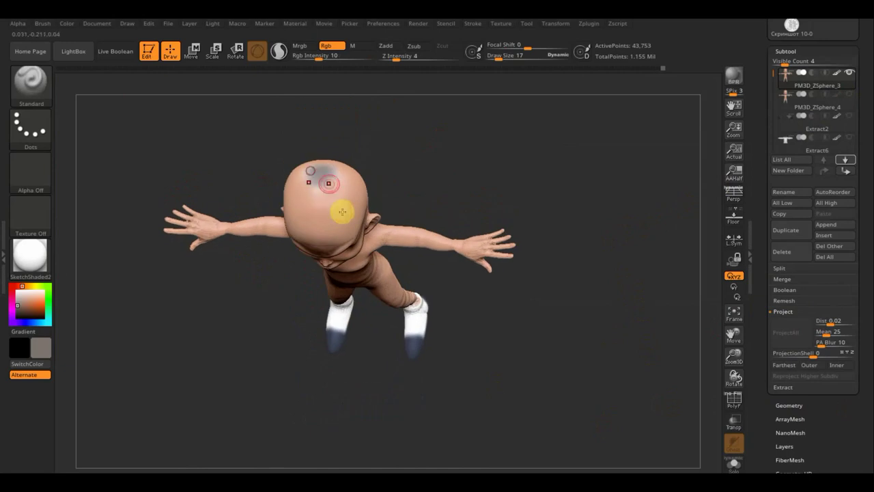
pyautogui.keyDown('shift'); pyautogui.moveTo(333, 182); pyautogui.dragTo(343, 166); pyautogui.keyUp('shift')
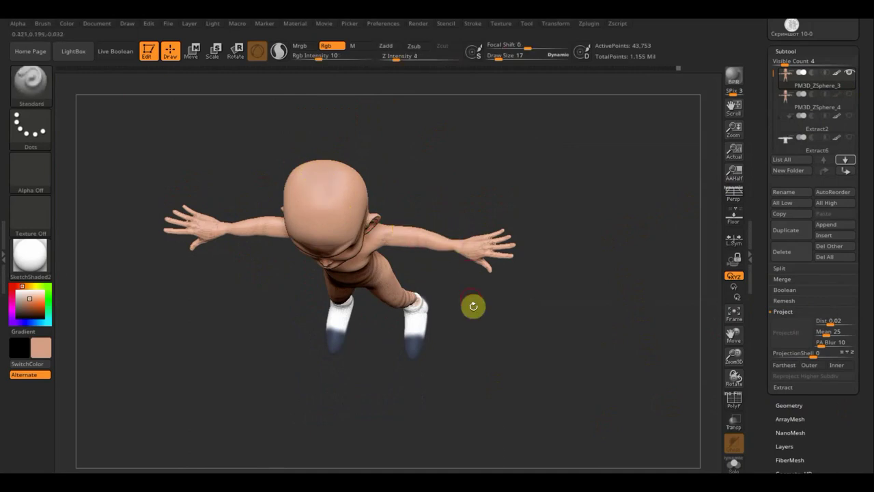
# Smooth the body while checking it from front, side and back views, then bring up the brush palette.
pyautogui.moveTo(472, 305); pyautogui.dragTo(497, 189)
pyautogui.keyDown('shift'); pyautogui.moveTo(439, 325); pyautogui.dragTo(423, 327); pyautogui.keyUp('shift')
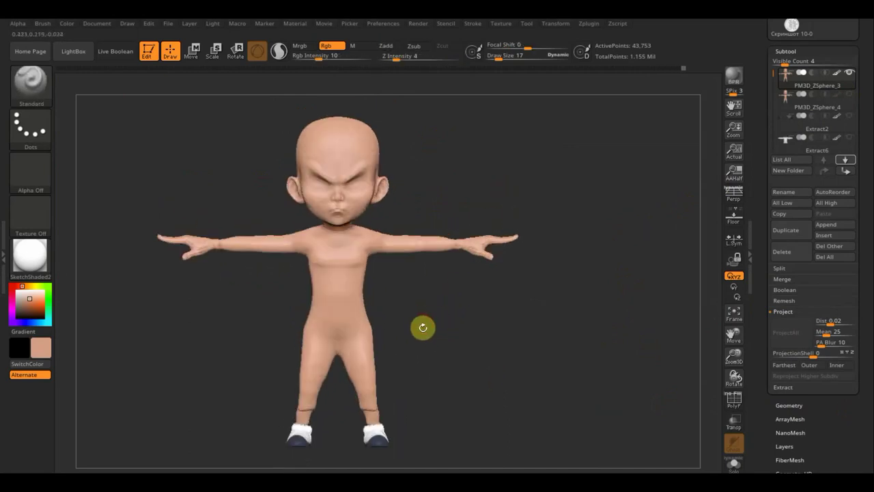
pyautogui.press('shift')
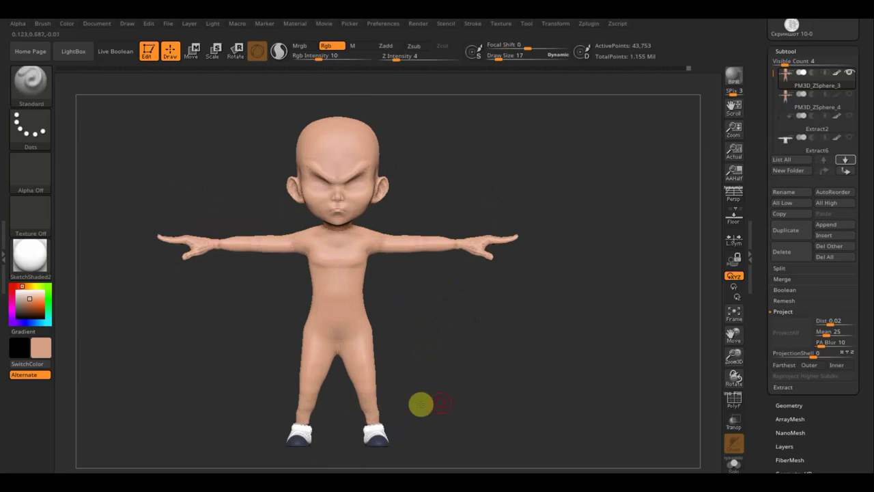
pyautogui.moveTo(419, 404); pyautogui.dragTo(371, 410)
pyautogui.moveTo(488, 392); pyautogui.dragTo(371, 410)
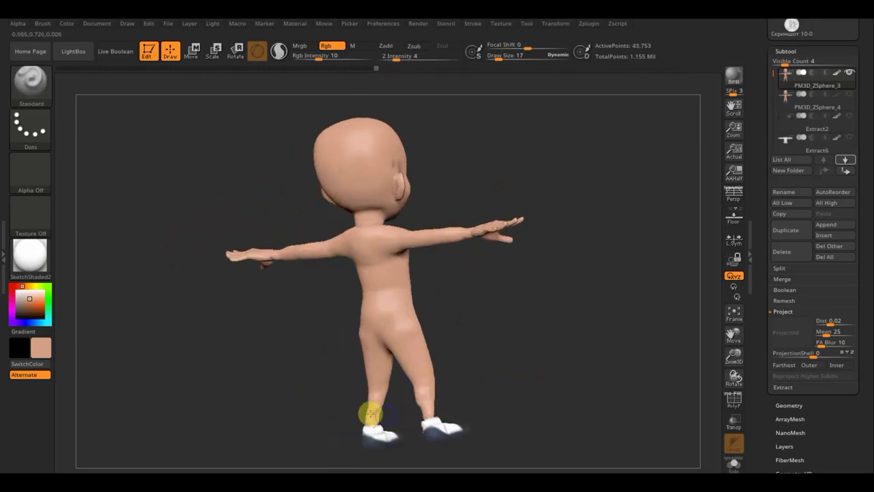
pyautogui.press('shift')
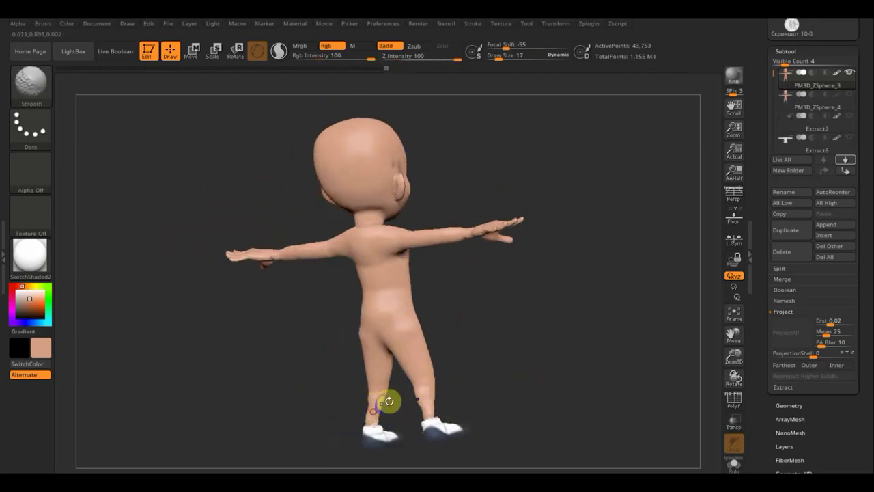
pyautogui.moveTo(492, 371)
pyautogui.mouseDown()
pyautogui.moveTo(453, 376)
pyautogui.moveTo(507, 383)
pyautogui.moveTo(578, 373)
pyautogui.moveTo(558, 371)
pyautogui.mouseUp()
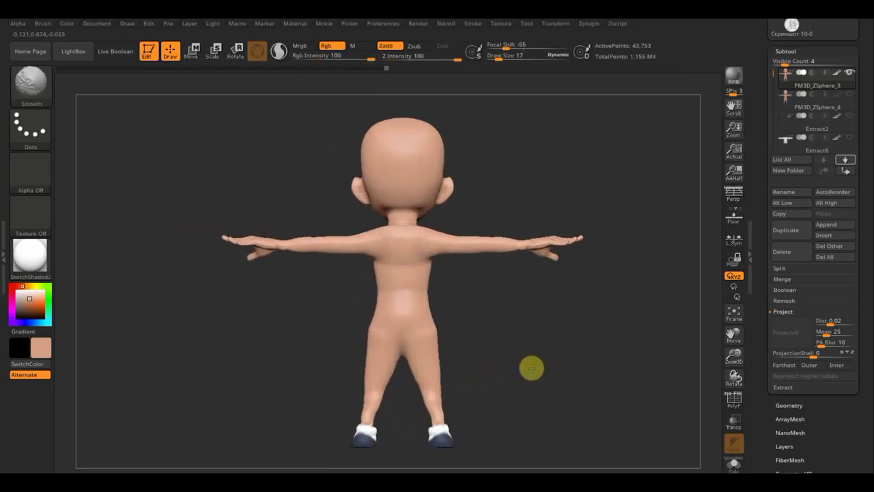
pyautogui.moveTo(554, 364)
pyautogui.mouseDown()
pyautogui.moveTo(594, 365)
pyautogui.moveTo(523, 361)
pyautogui.mouseUp()
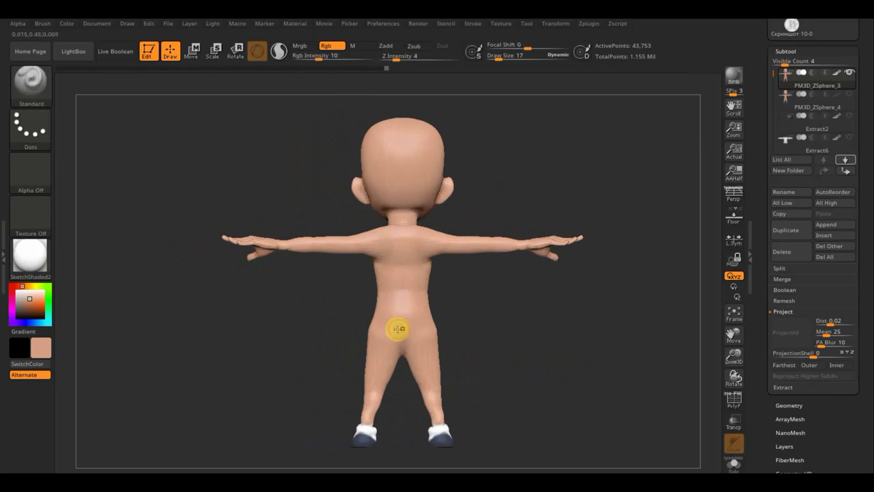
pyautogui.click(36, 84)
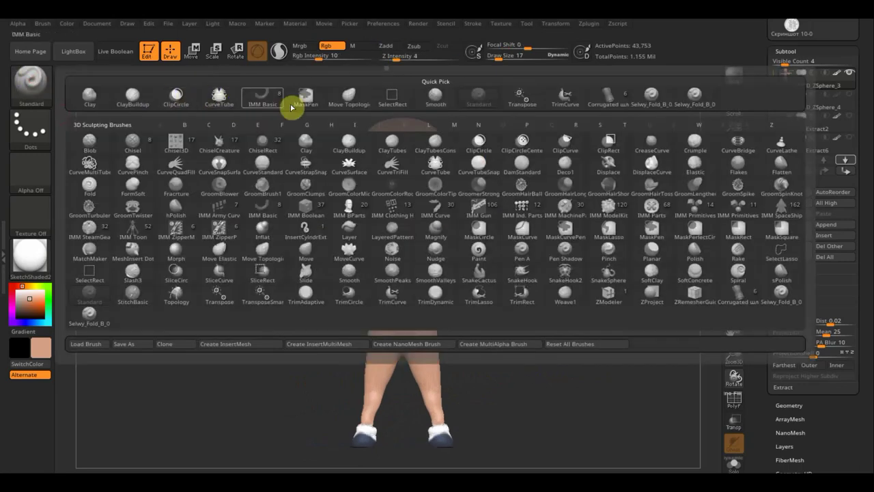
# Use ClayBuildup to shape and smooth the hip, left buttock and side of the body.
pyautogui.click(135, 99)
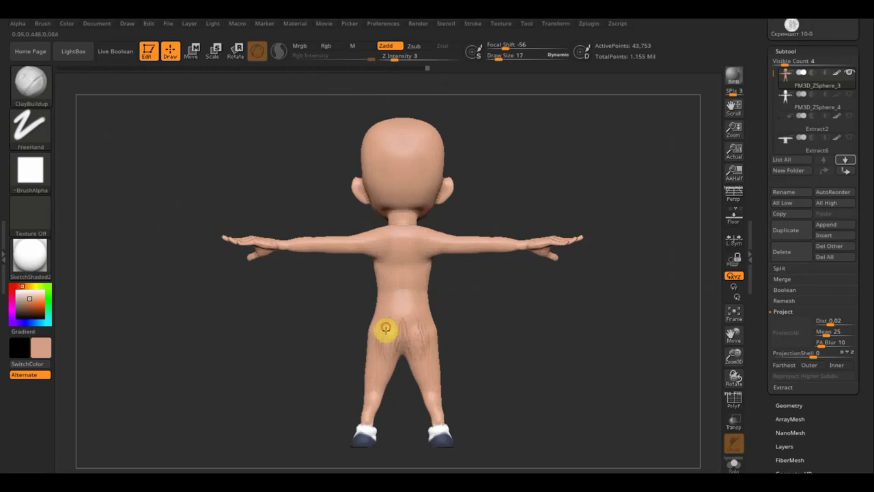
pyautogui.moveTo(480, 310)
pyautogui.mouseDown()
pyautogui.moveTo(526, 312)
pyautogui.moveTo(382, 346)
pyautogui.mouseUp()
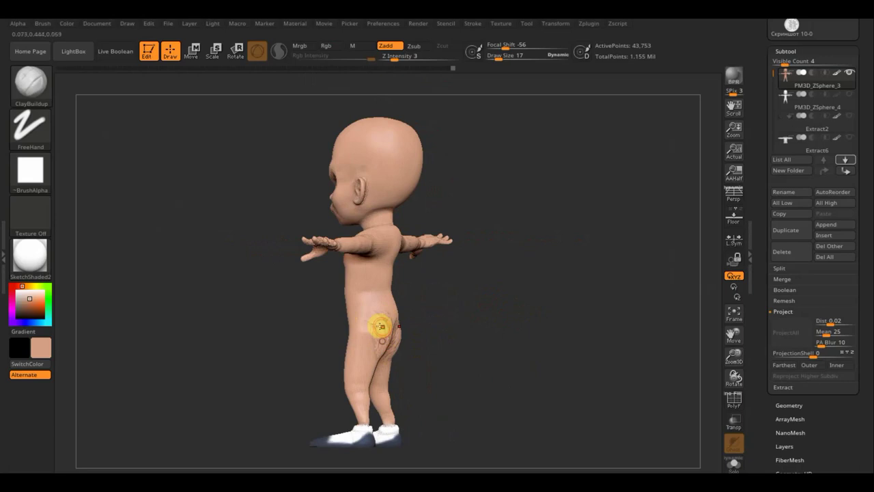
pyautogui.keyDown('shift'); pyautogui.moveTo(381, 326); pyautogui.dragTo(369, 334); pyautogui.keyUp('shift')
pyautogui.moveTo(396, 322); pyautogui.dragTo(439, 342, button='right')
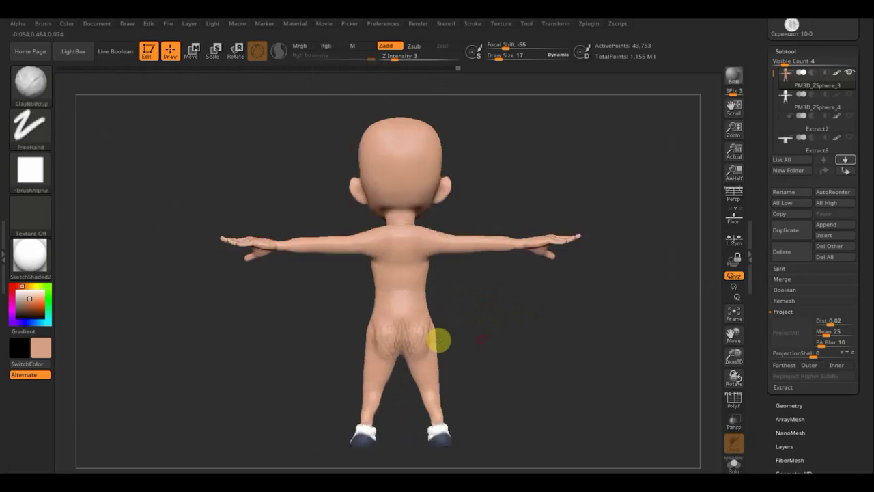
pyautogui.moveTo(380, 365)
pyautogui.keyDown('shift'); pyautogui.mouseDown()
pyautogui.moveTo(377, 345)
pyautogui.moveTo(416, 371)
pyautogui.mouseUp(); pyautogui.keyUp('shift')
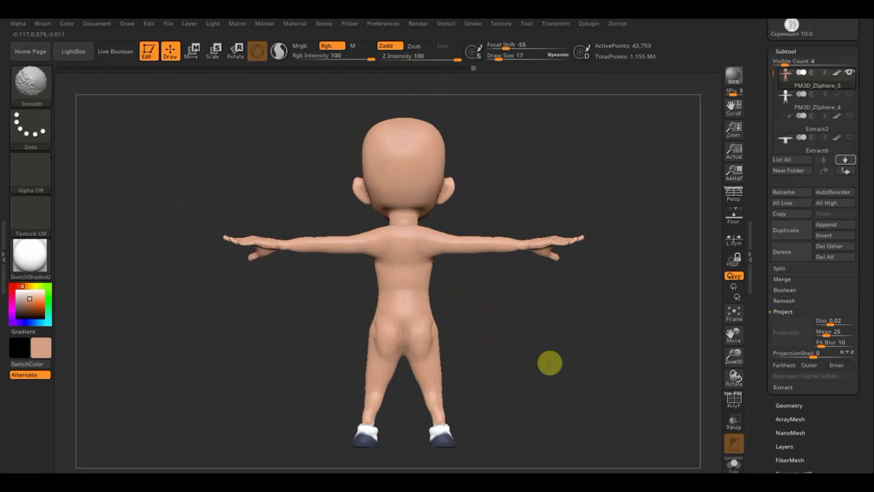
pyautogui.moveTo(568, 360); pyautogui.dragTo(459, 341, button='right')
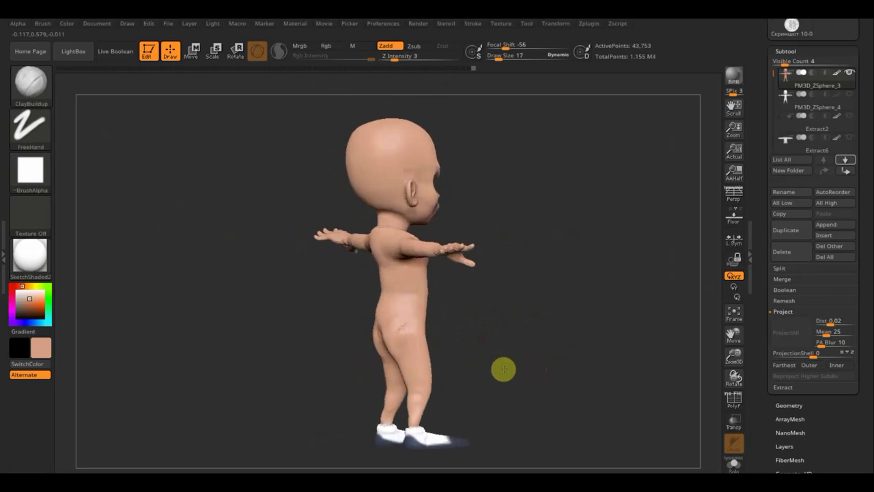
pyautogui.keyDown('shift'); pyautogui.moveTo(421, 319); pyautogui.dragTo(391, 319); pyautogui.keyUp('shift')
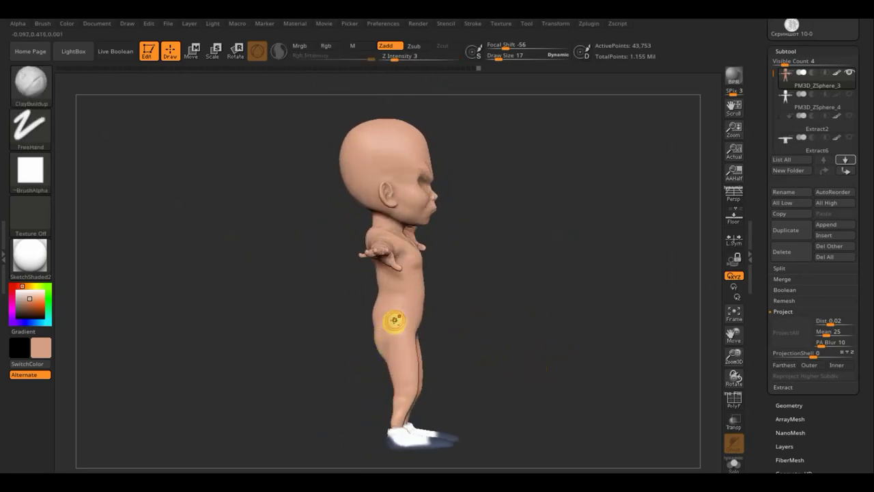
pyautogui.moveTo(444, 322)
pyautogui.mouseDown()
pyautogui.moveTo(499, 330)
pyautogui.moveTo(448, 342)
pyautogui.moveTo(499, 353)
pyautogui.mouseUp()
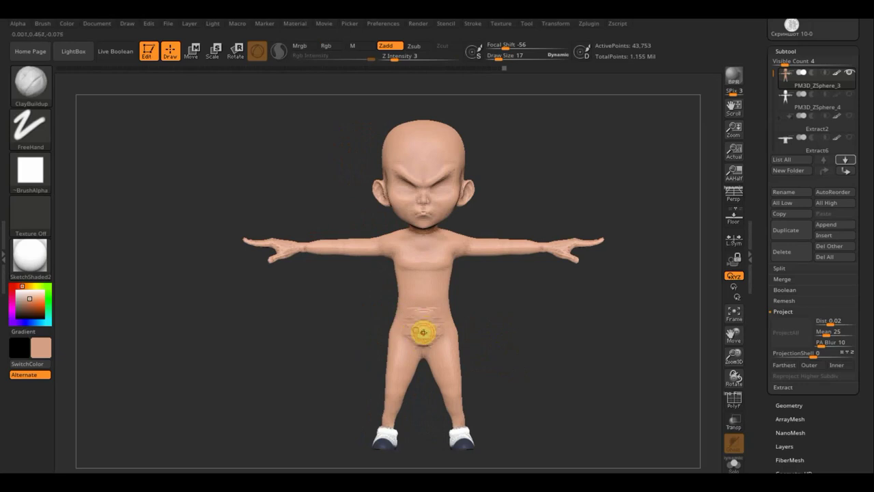
pyautogui.press('shift')
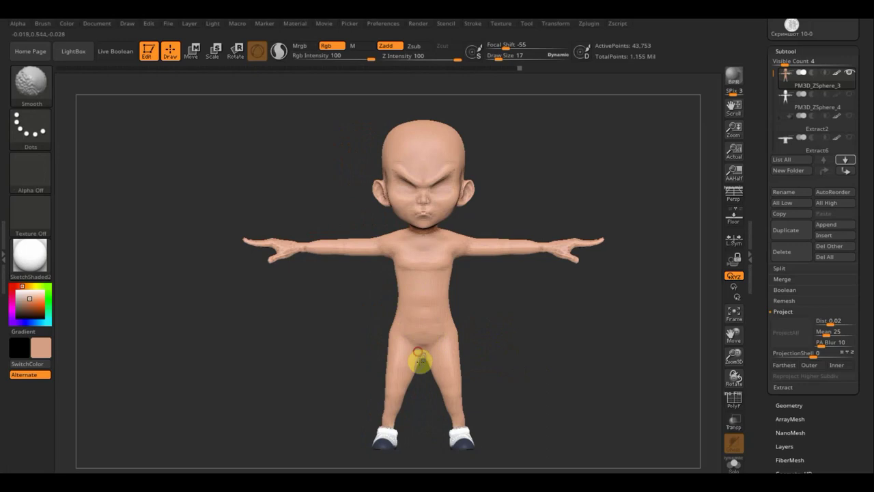
# Select the Move Topologic brush at Draw Size 48 and zoom in on the body.
pyautogui.click(41, 85)
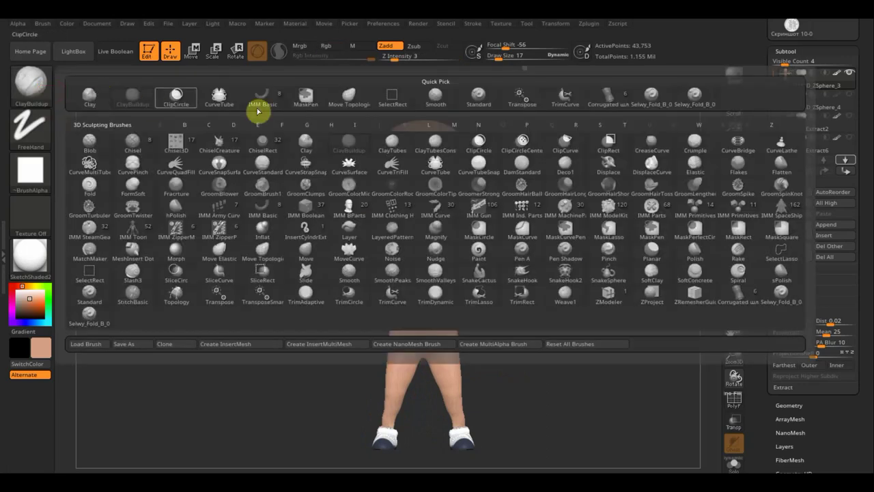
pyautogui.click(345, 100)
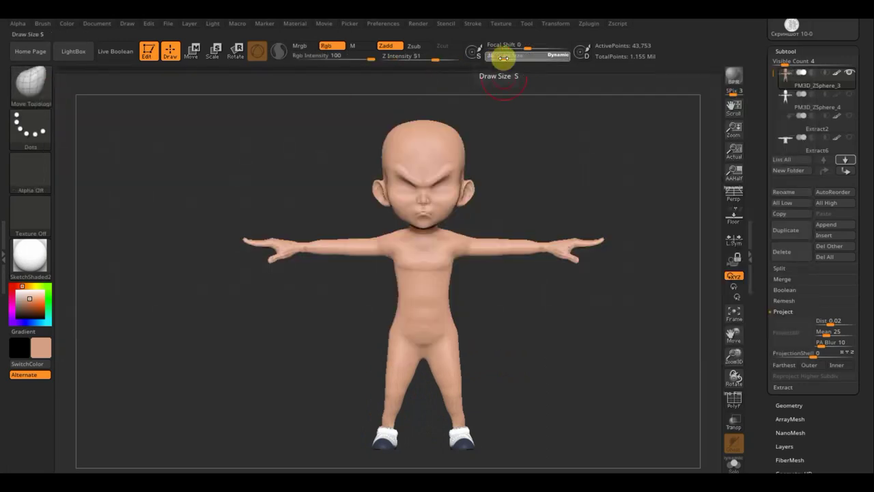
pyautogui.moveTo(507, 58); pyautogui.dragTo(504, 58)
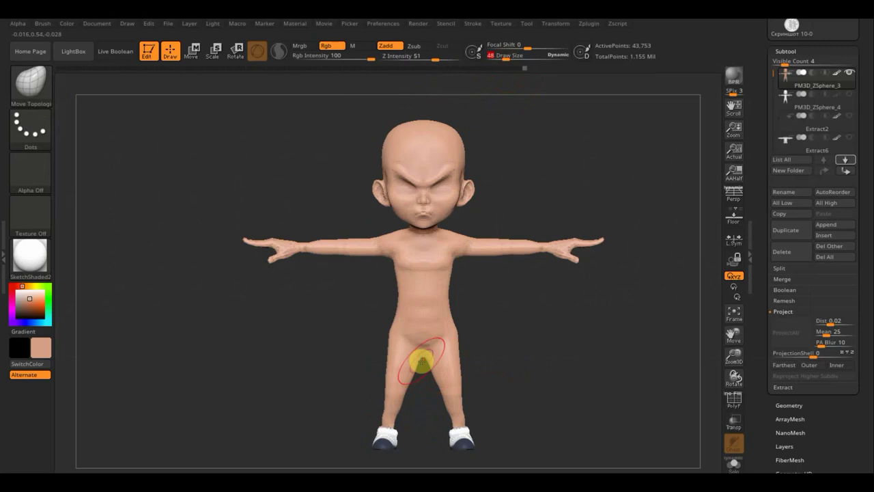
pyautogui.moveTo(515, 335); pyautogui.dragTo(525, 350)
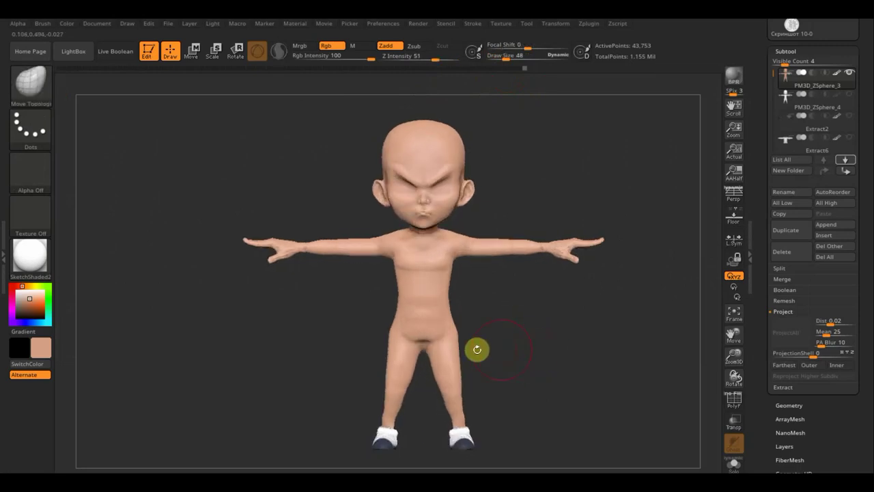
pyautogui.moveTo(541, 337)
pyautogui.keyDown('alt'); pyautogui.mouseDown()
pyautogui.moveTo(560, 415)
pyautogui.moveTo(576, 305)
pyautogui.mouseUp(); pyautogui.keyUp('alt')
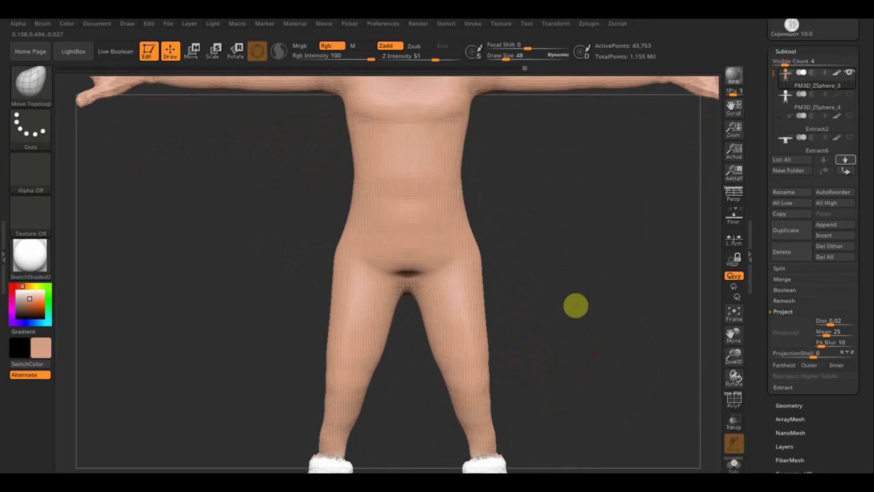
# Build up clay at the crotch with a smaller ClayBuildup brush, then smooth it.
pyautogui.click(33, 91)
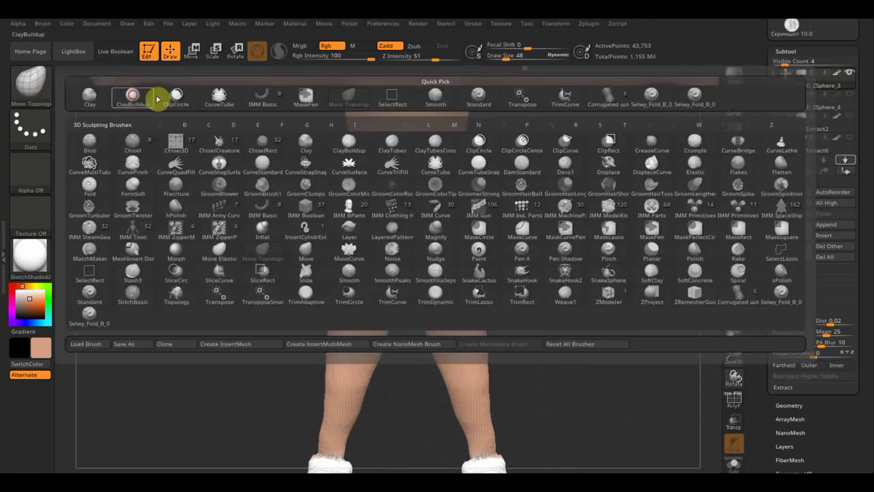
pyautogui.click(157, 97)
pyautogui.moveTo(506, 58); pyautogui.dragTo(497, 58)
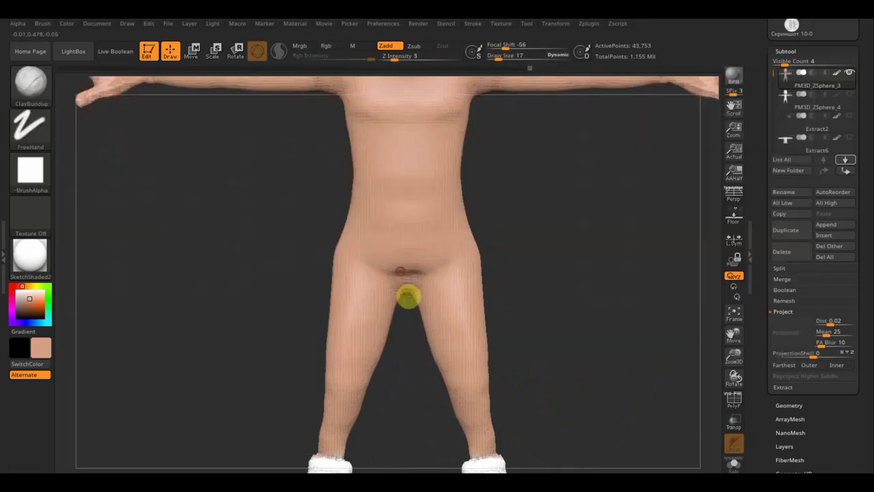
pyautogui.moveTo(404, 284)
pyautogui.mouseDown()
pyautogui.moveTo(405, 268)
pyautogui.moveTo(396, 266)
pyautogui.moveTo(401, 290)
pyautogui.moveTo(382, 289)
pyautogui.mouseUp()
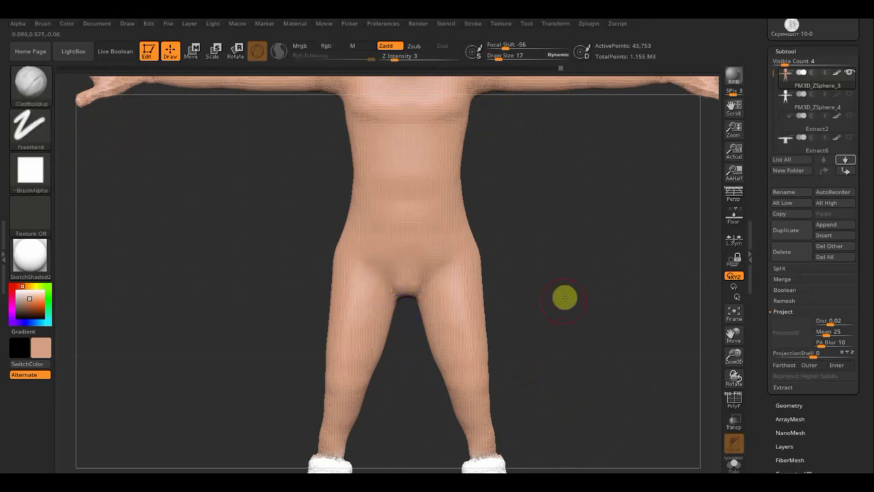
pyautogui.moveTo(564, 296)
pyautogui.mouseDown()
pyautogui.moveTo(520, 291)
pyautogui.moveTo(537, 299)
pyautogui.mouseUp()
# Smooth the hip and ankle, then frame the whole body from the front.
pyautogui.keyDown('shift'); pyautogui.moveTo(464, 253); pyautogui.dragTo(425, 228); pyautogui.keyUp('shift')
pyautogui.moveTo(525, 307)
pyautogui.mouseDown()
pyautogui.moveTo(521, 425)
pyautogui.moveTo(506, 435)
pyautogui.mouseUp()
pyautogui.keyDown('shift'); pyautogui.moveTo(463, 418); pyautogui.dragTo(456, 422); pyautogui.keyUp('shift')
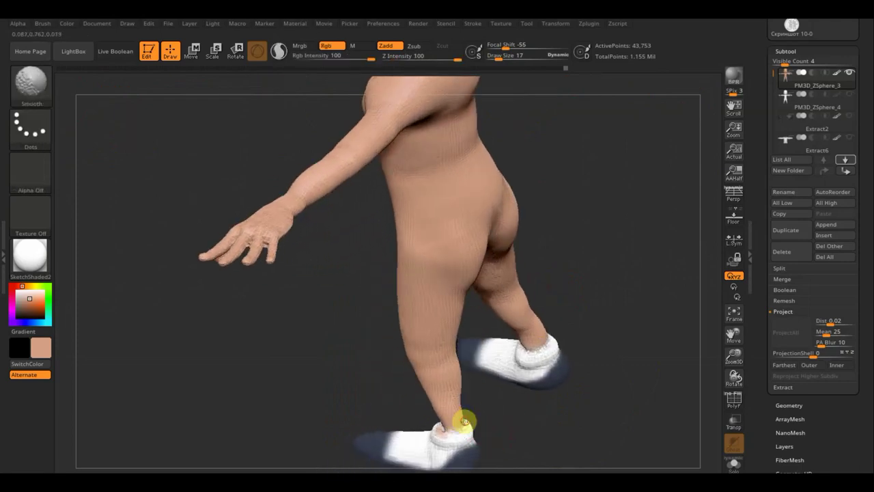
pyautogui.moveTo(546, 404)
pyautogui.mouseDown()
pyautogui.moveTo(609, 364)
pyautogui.moveTo(603, 389)
pyautogui.moveTo(558, 367)
pyautogui.mouseUp()
pyautogui.press('f')
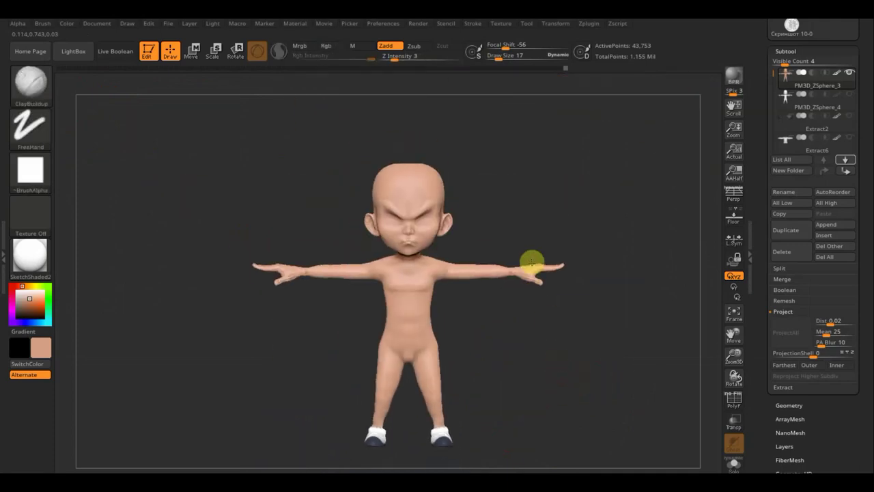
pyautogui.moveTo(528, 330); pyautogui.dragTo(525, 319)
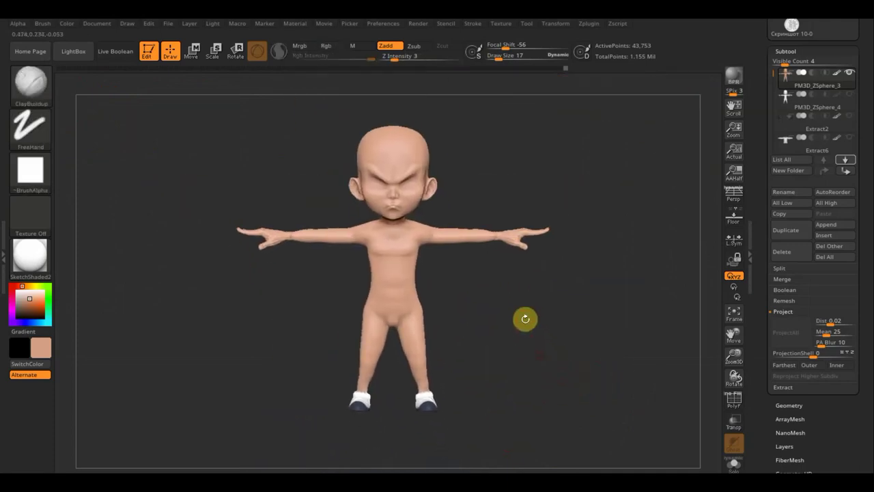
# Delete the PM3D_ZSphere_4 subtool and select the PM3D_ZSphere_3 body subtool.
pyautogui.click(787, 109)
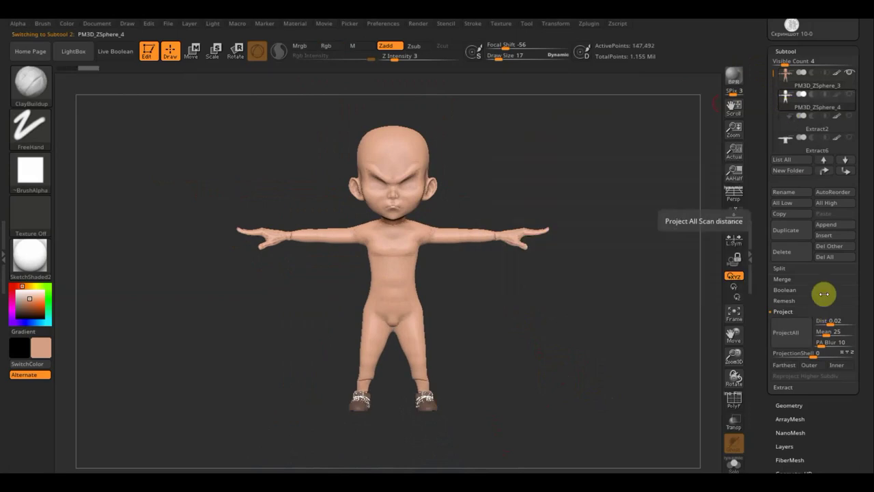
pyautogui.click(782, 251)
pyautogui.click(684, 276)
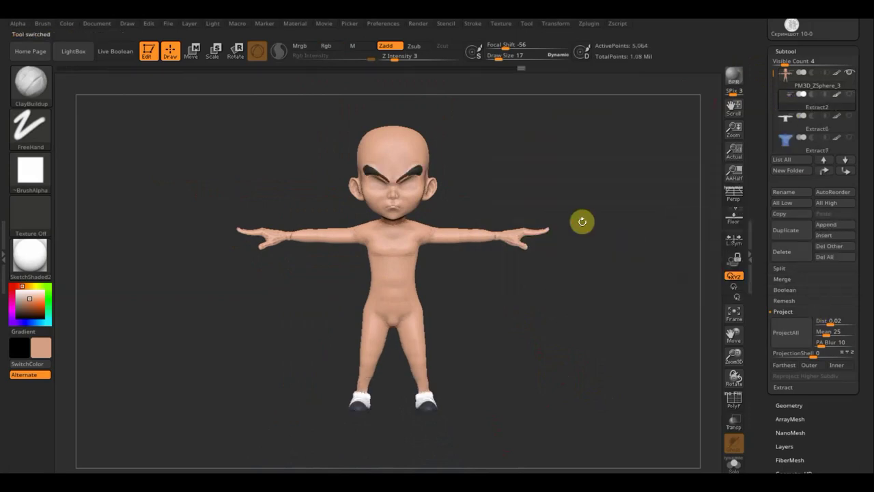
pyautogui.keyDown('shift'); pyautogui.click(850, 73); pyautogui.keyUp('shift')
pyautogui.keyDown('shift'); pyautogui.click(850, 72); pyautogui.keyUp('shift')
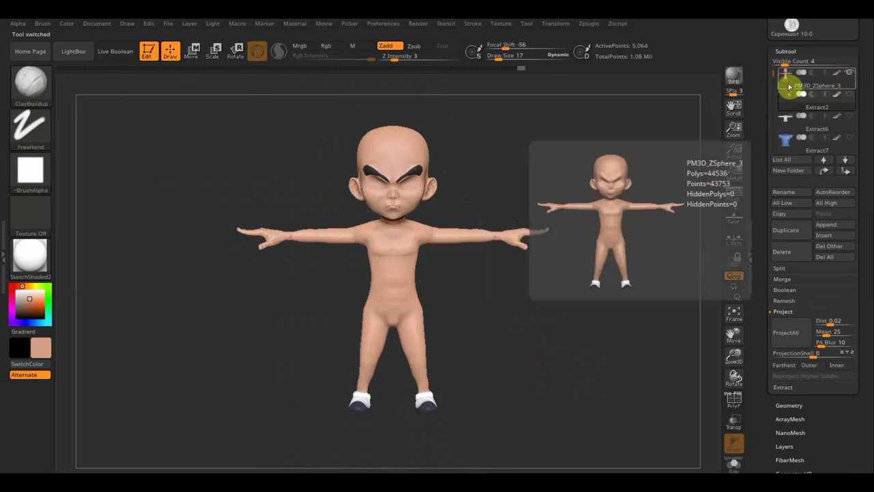
pyautogui.click(778, 88)
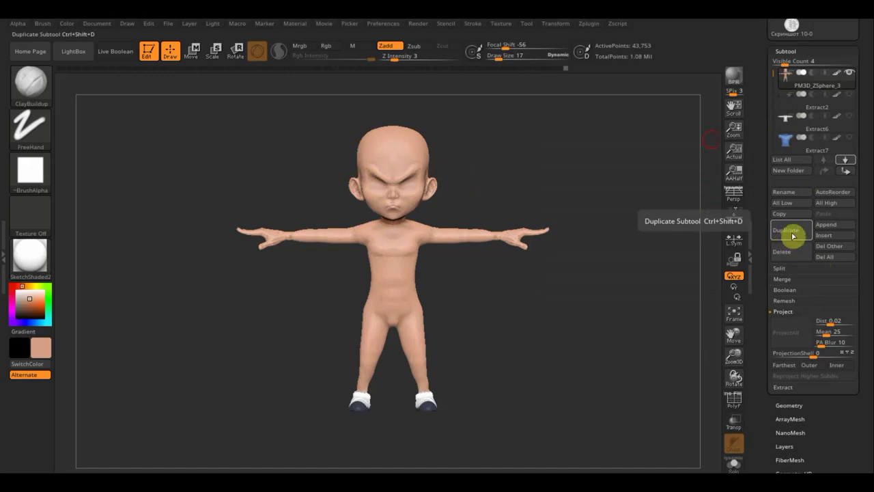
# Merge the eyebrows down into the body with MergeDown.
pyautogui.click(786, 282)
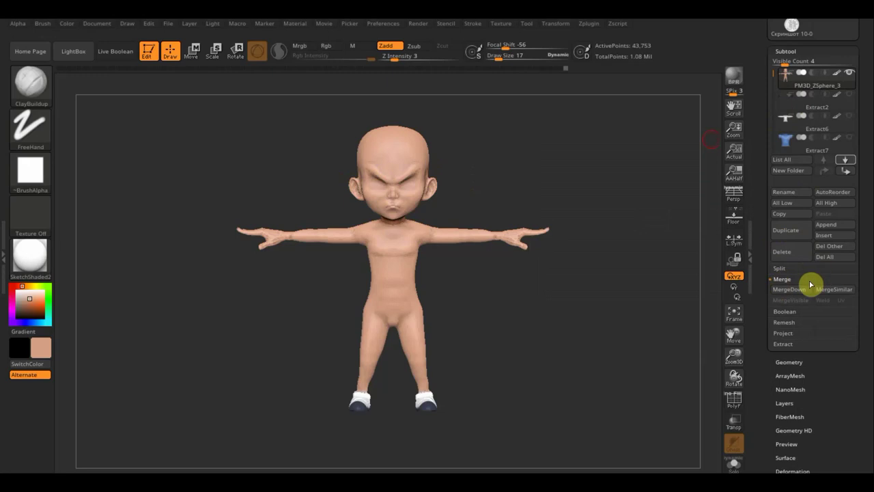
pyautogui.click(792, 284)
pyautogui.click(684, 315)
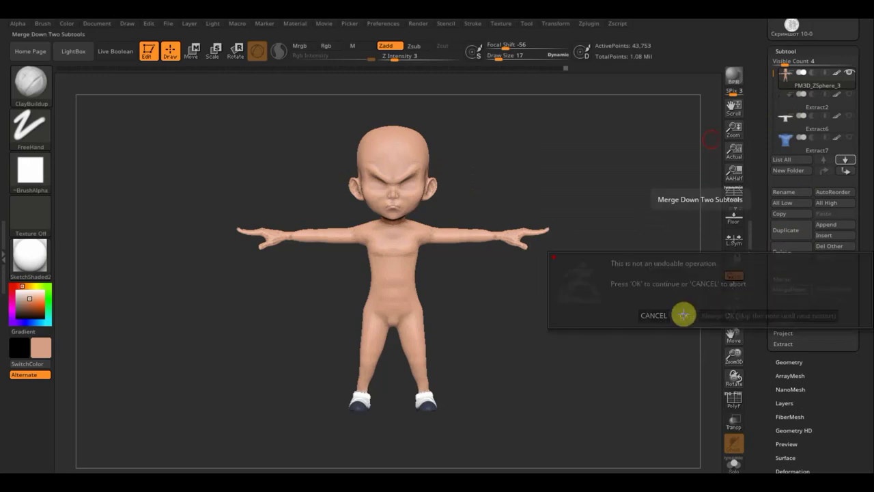
pyautogui.moveTo(499, 200); pyautogui.dragTo(560, 187)
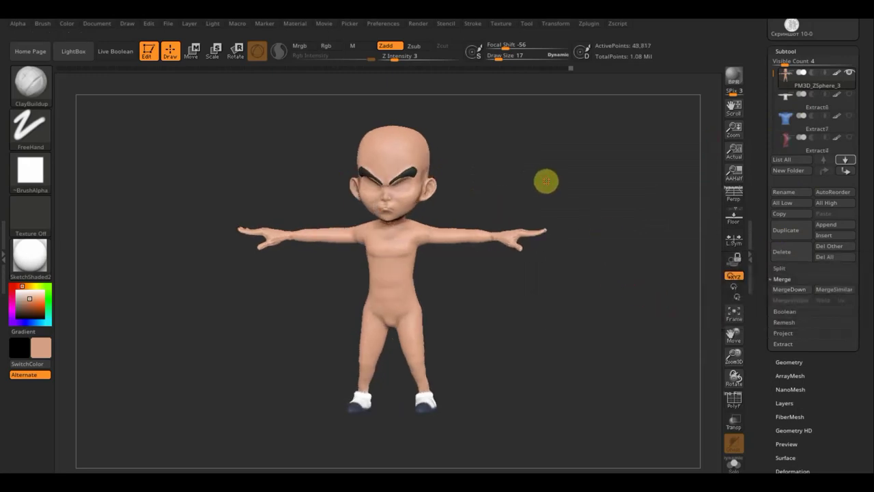
# Turn the whole body into a single polygroup, checking it with PolyF.
pyautogui.click(734, 315)
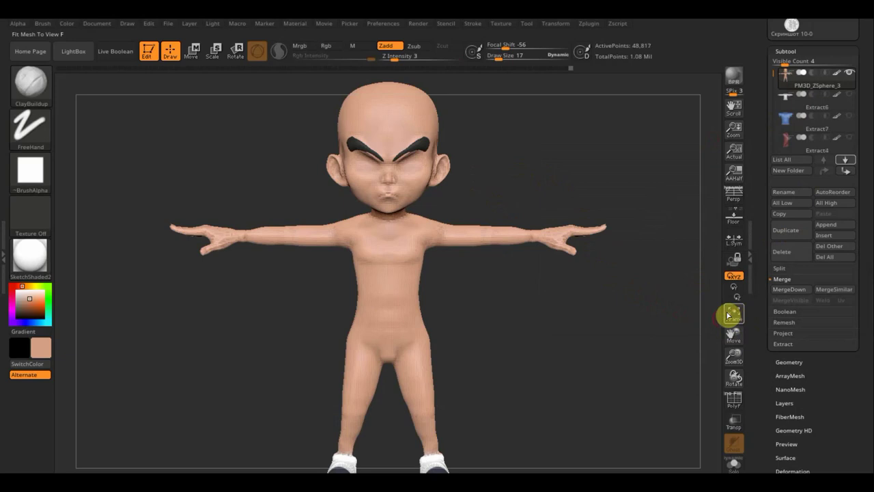
pyautogui.click(734, 399)
pyautogui.press('ctrl')
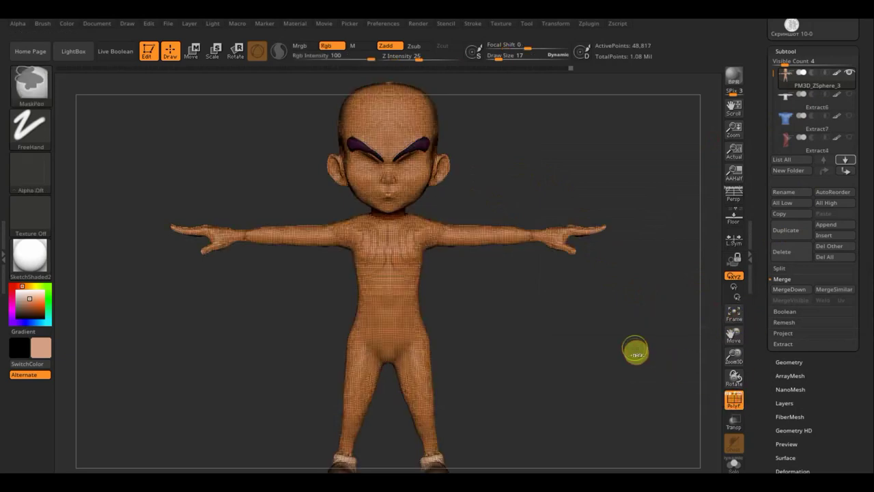
pyautogui.hotkey('ctrl', 'w')
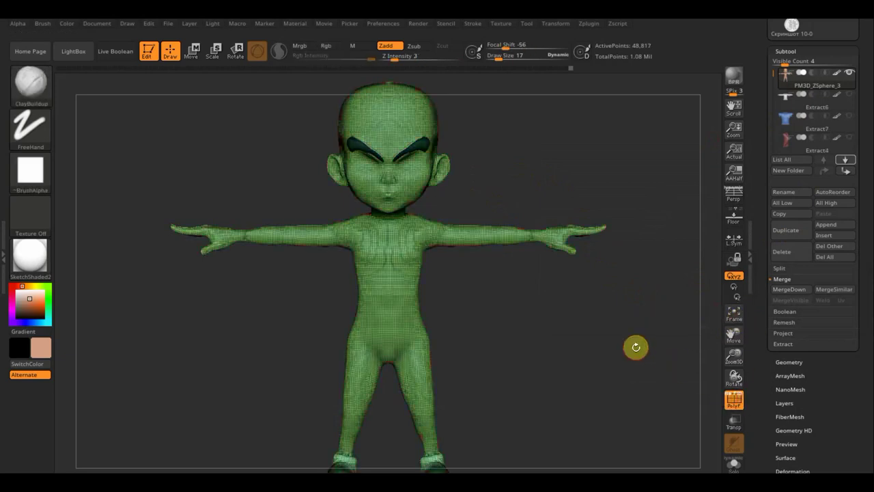
pyautogui.press('shift')
pyautogui.keyDown('alt'); pyautogui.moveTo(580, 355); pyautogui.dragTo(580, 311); pyautogui.keyUp('alt')
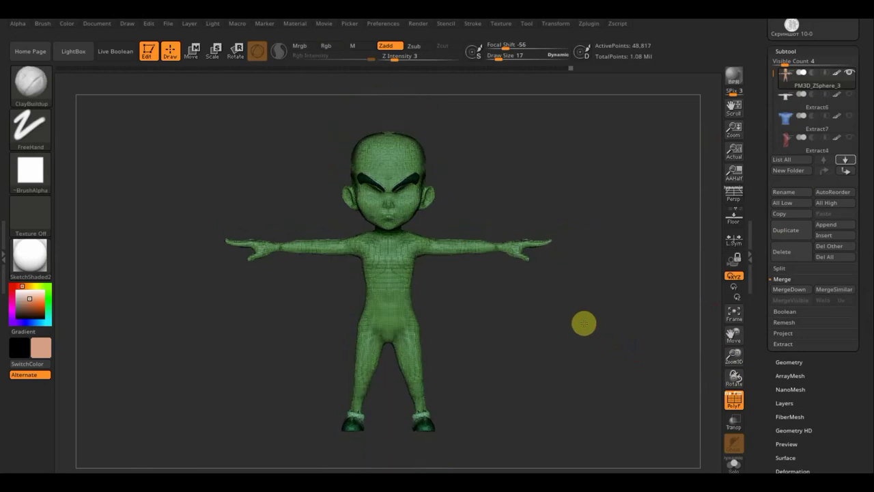
pyautogui.click(734, 406)
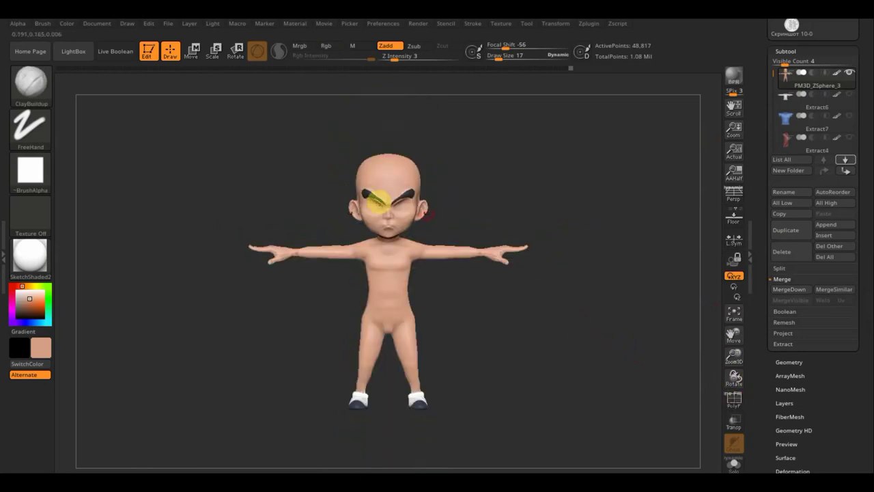
# Angle the eyebrows downward into a frown.
pyautogui.moveTo(480, 168); pyautogui.dragTo(349, 207)
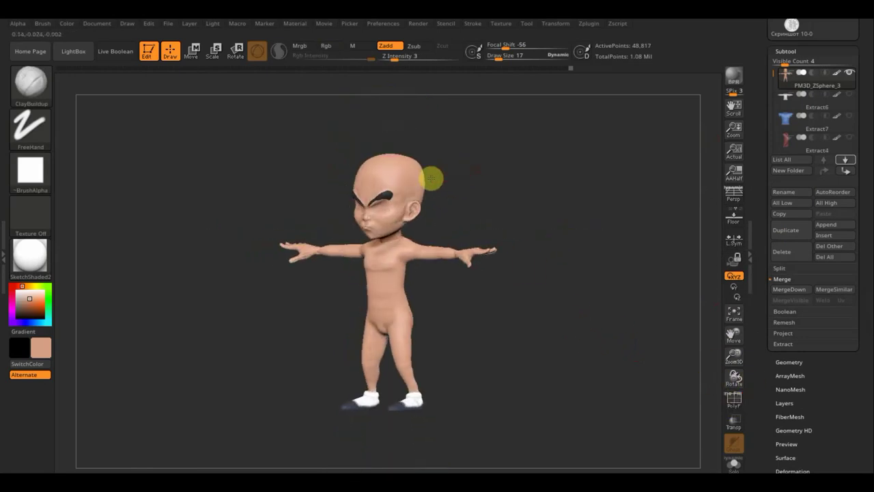
pyautogui.moveTo(488, 199); pyautogui.dragTo(443, 197)
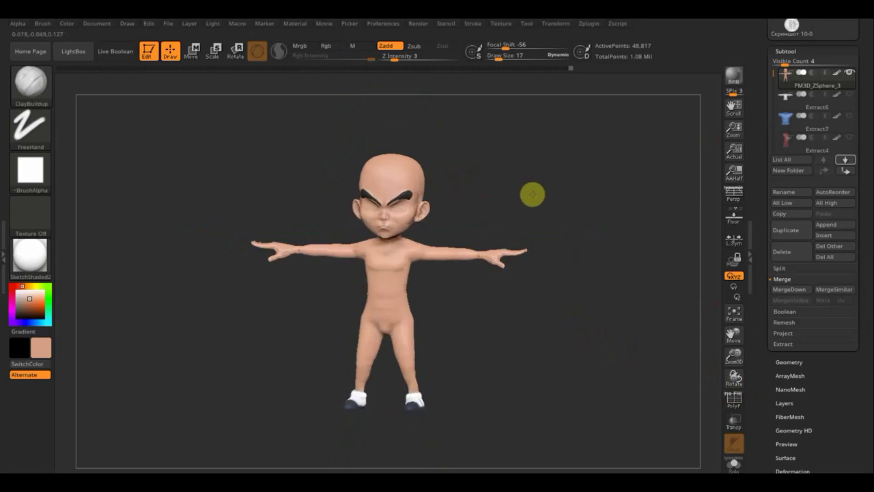
pyautogui.click(396, 195)
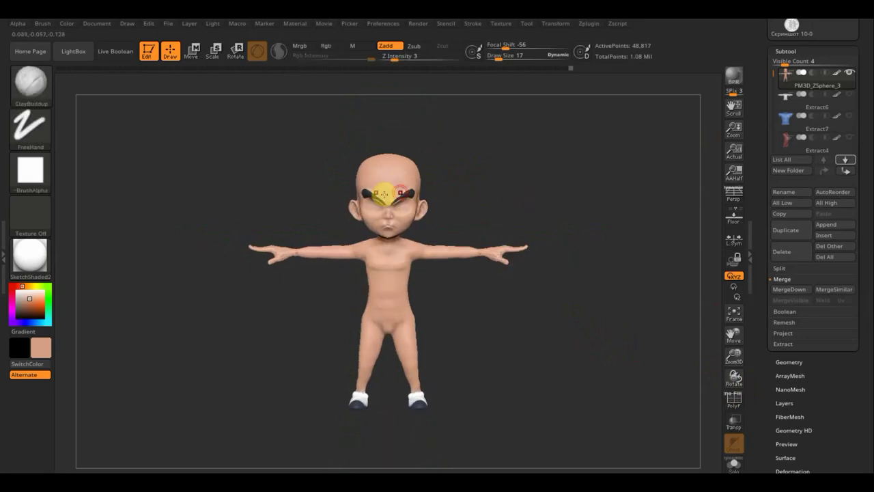
pyautogui.moveTo(384, 194); pyautogui.dragTo(404, 192)
pyautogui.moveTo(483, 191)
pyautogui.mouseDown()
pyautogui.moveTo(452, 199)
pyautogui.moveTo(521, 201)
pyautogui.moveTo(504, 200)
pyautogui.mouseUp()
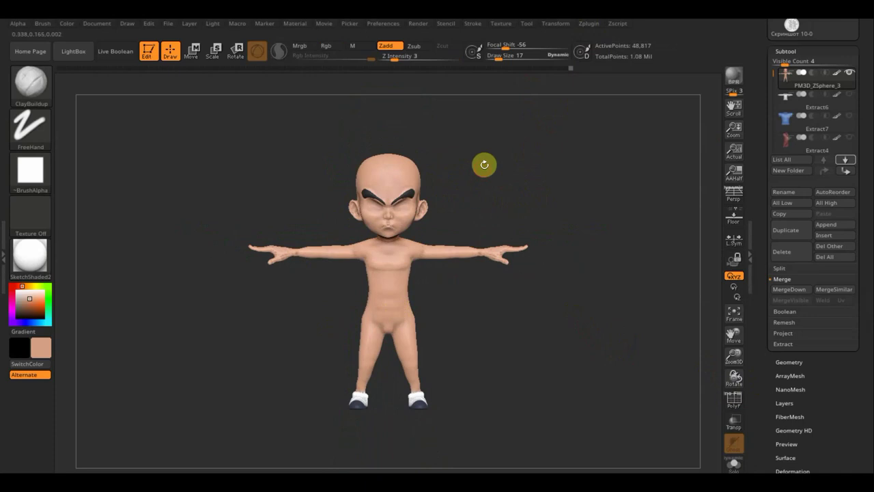
# Create a UV Master working clone of the body with Work On Clone.
pyautogui.click(589, 25)
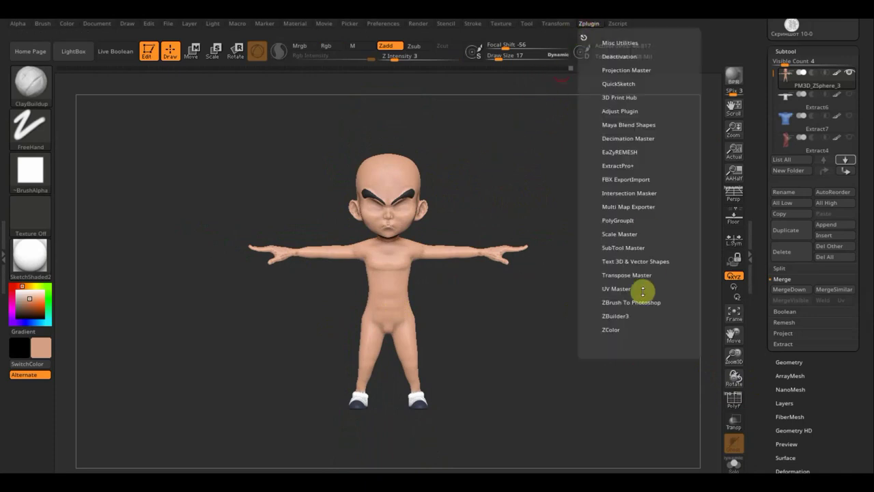
pyautogui.click(607, 291)
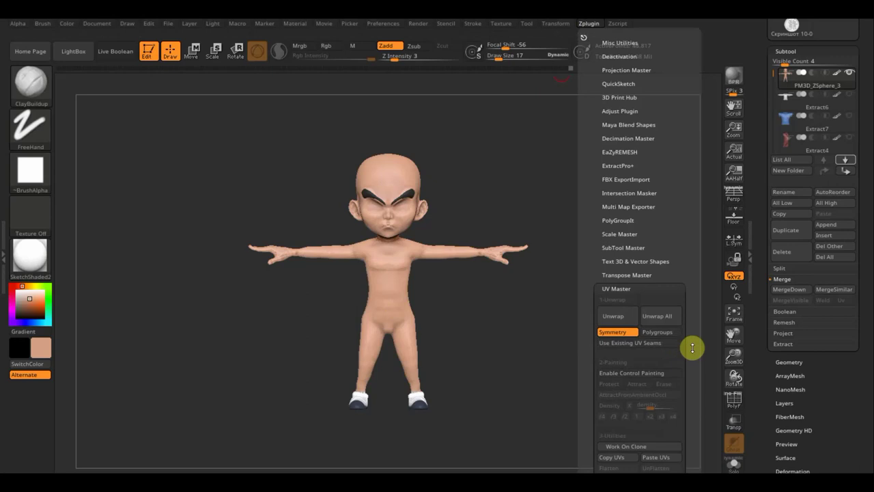
pyautogui.moveTo(690, 346); pyautogui.dragTo(691, 297)
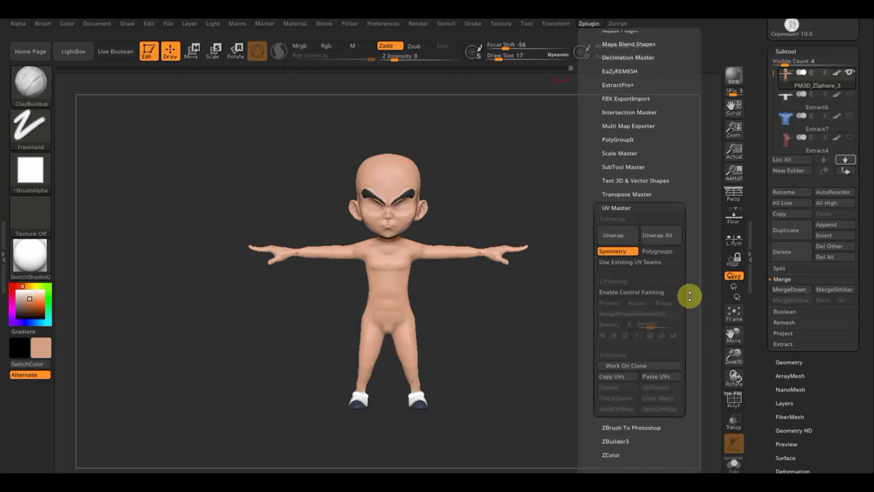
pyautogui.click(623, 367)
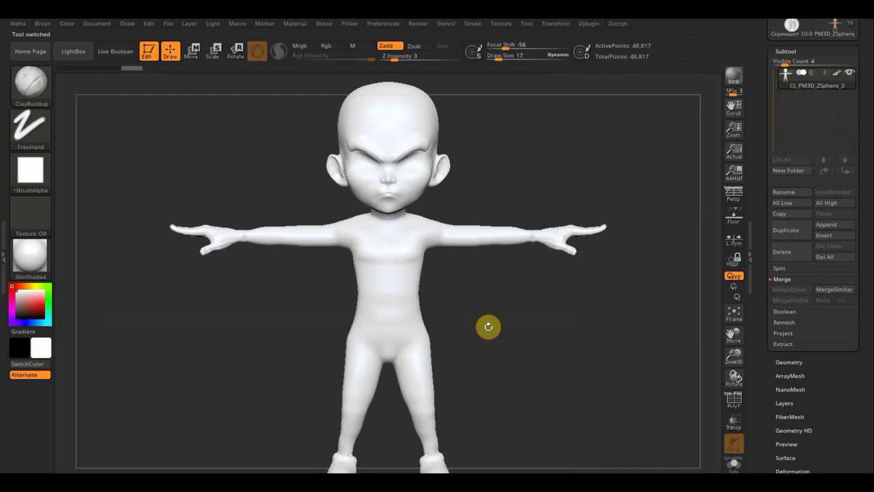
pyautogui.moveTo(493, 324)
pyautogui.mouseDown()
pyautogui.moveTo(539, 320)
pyautogui.moveTo(508, 332)
pyautogui.moveTo(506, 324)
pyautogui.mouseUp()
pyautogui.moveTo(501, 291); pyautogui.dragTo(496, 296)
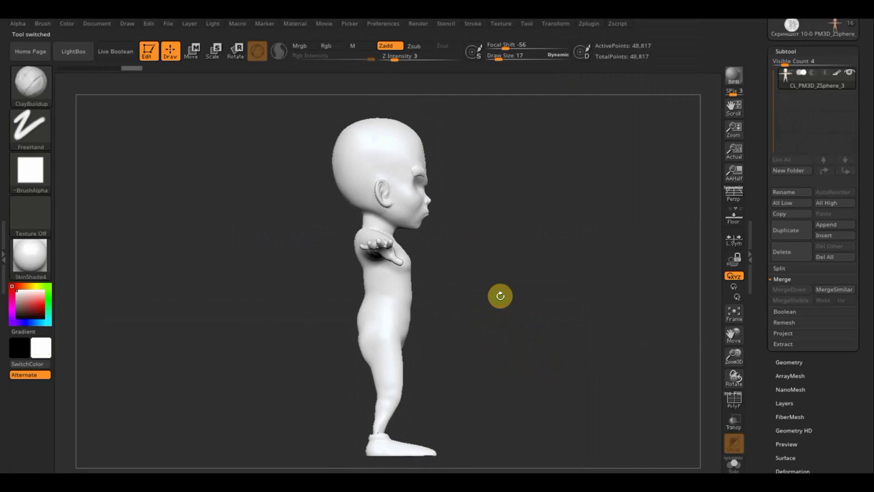
pyautogui.moveTo(512, 181); pyautogui.dragTo(527, 138)
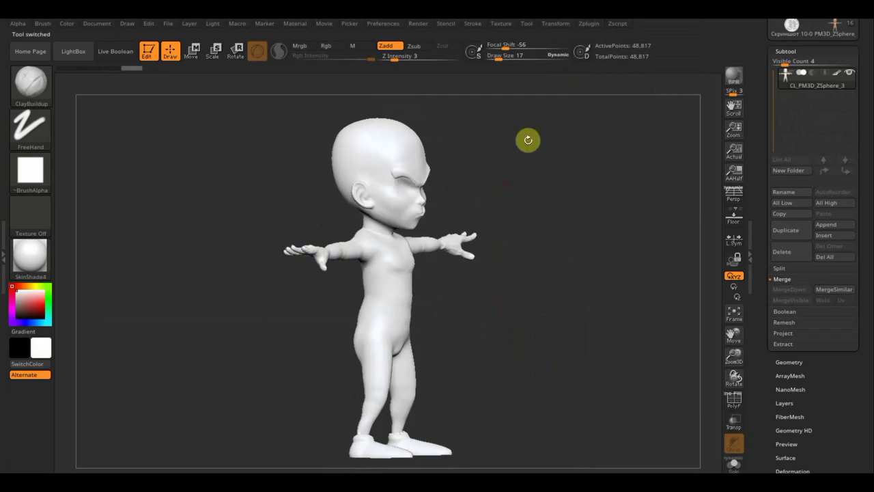
# Keep UV Master Symmetry on, enable Control Painting and choose Attract.
pyautogui.click(589, 24)
pyautogui.scroll(-3, 686, 259)
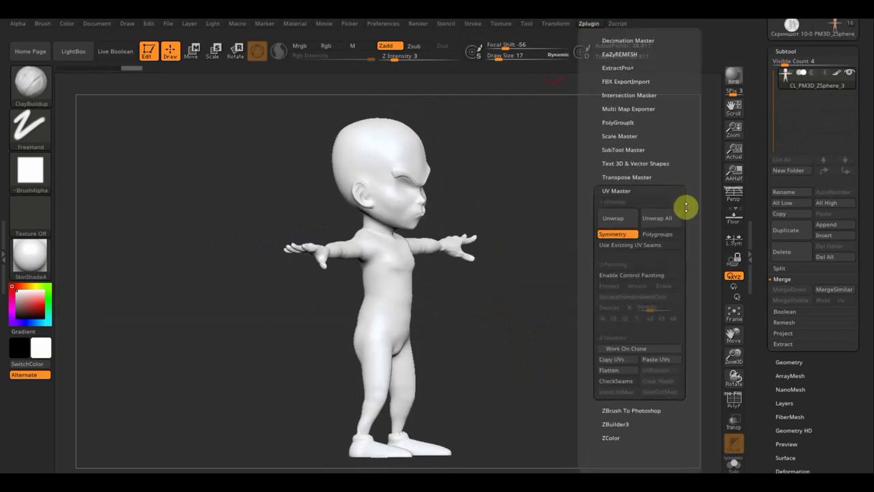
pyautogui.click(615, 232)
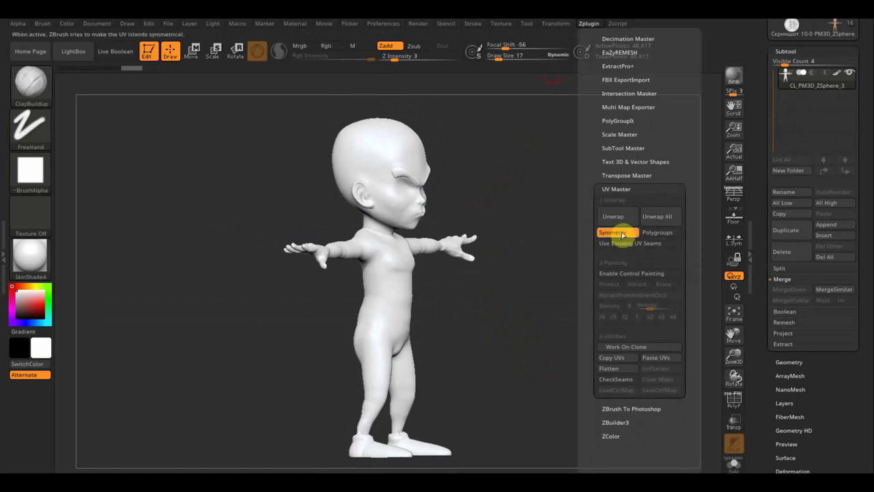
pyautogui.click(634, 274)
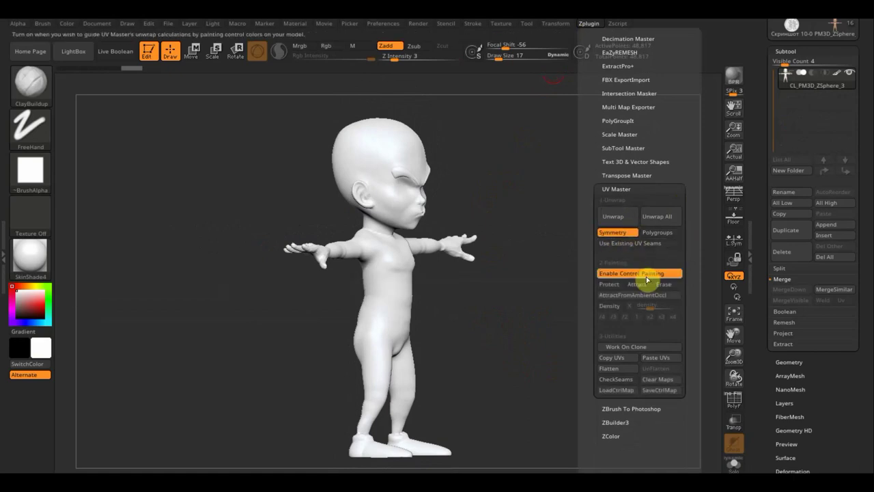
pyautogui.click(639, 286)
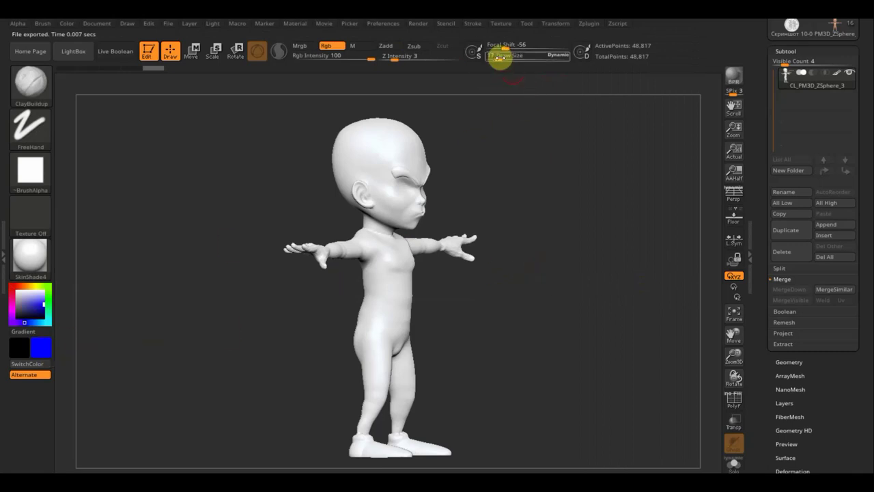
# At Draw Size 5, paint blue Attract rings around both wrists.
pyautogui.click(496, 58)
pyautogui.click(414, 217)
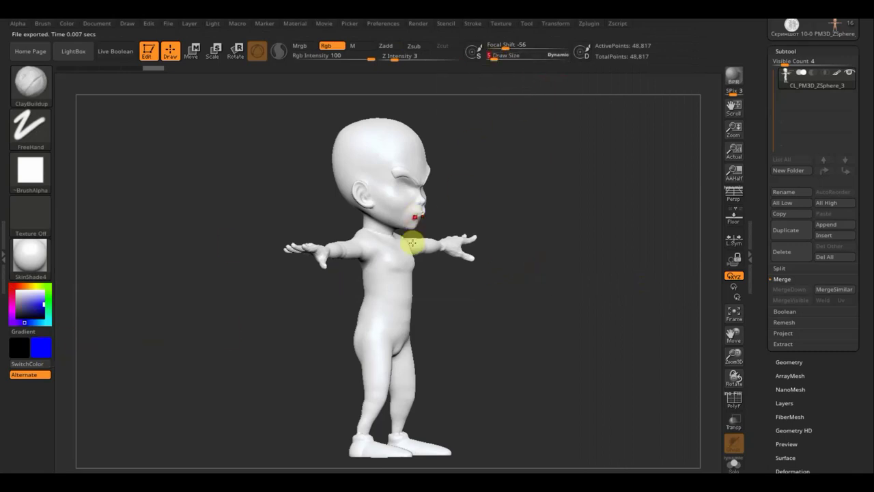
pyautogui.moveTo(488, 302)
pyautogui.mouseDown()
pyautogui.moveTo(506, 303)
pyautogui.moveTo(506, 264)
pyautogui.mouseUp()
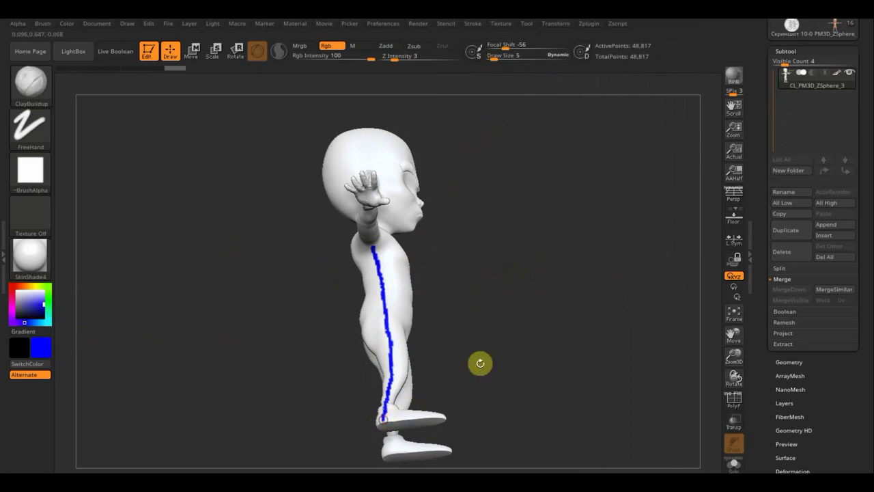
pyautogui.moveTo(563, 319)
pyautogui.mouseDown()
pyautogui.moveTo(546, 386)
pyautogui.moveTo(506, 400)
pyautogui.moveTo(451, 383)
pyautogui.moveTo(482, 385)
pyautogui.moveTo(512, 355)
pyautogui.moveTo(521, 360)
pyautogui.mouseUp()
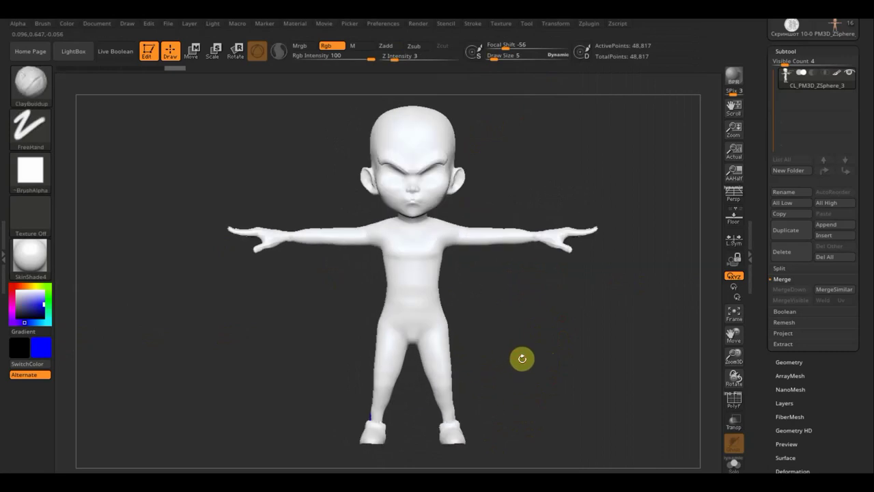
pyautogui.press('ctrl')
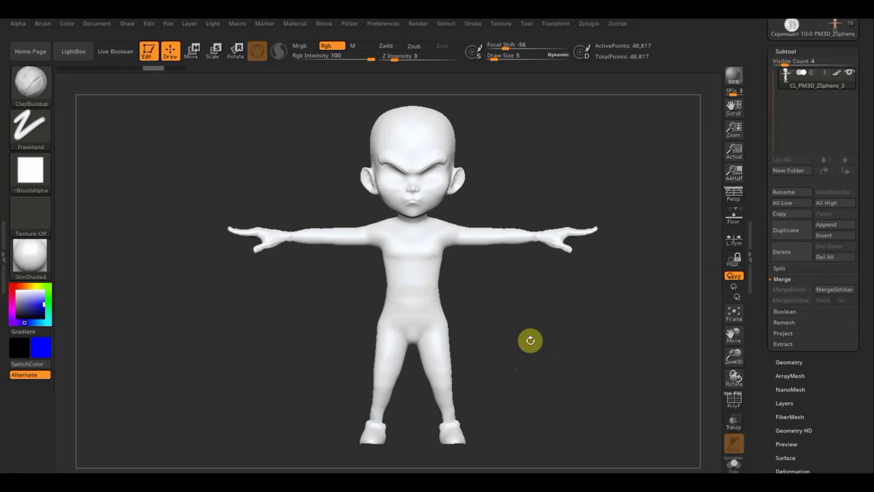
pyautogui.keyDown('shift'); pyautogui.moveTo(457, 287); pyautogui.dragTo(537, 294); pyautogui.keyUp('shift')
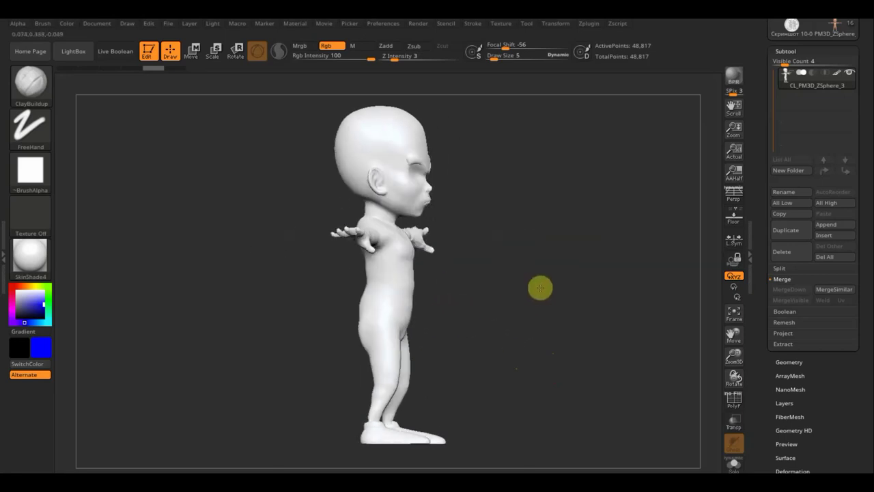
pyautogui.moveTo(459, 279)
pyautogui.mouseDown()
pyautogui.moveTo(495, 357)
pyautogui.moveTo(374, 319)
pyautogui.mouseUp()
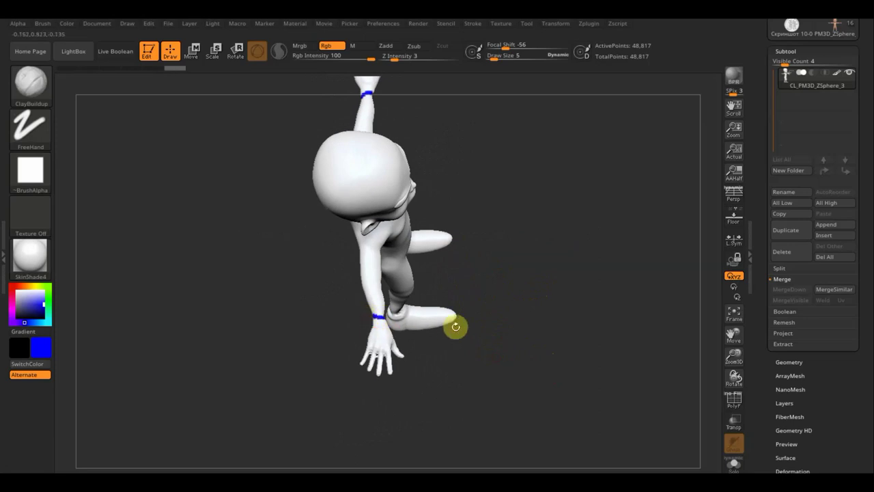
pyautogui.moveTo(485, 326); pyautogui.dragTo(571, 252)
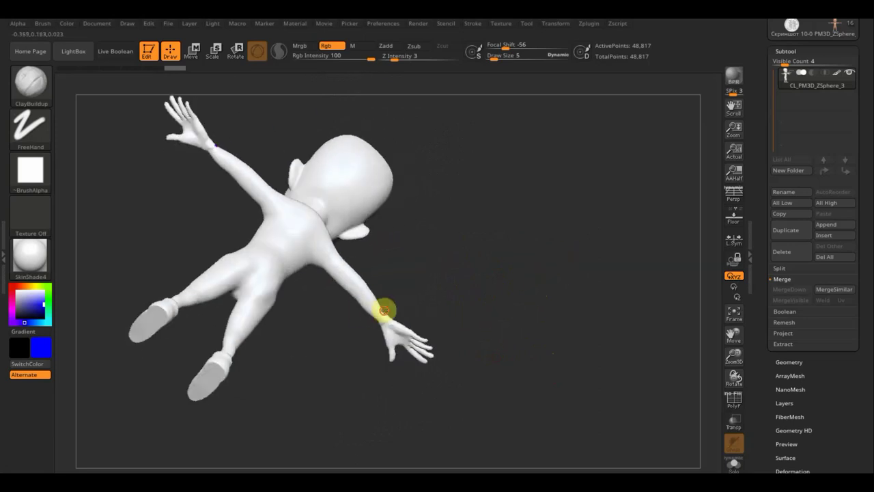
pyautogui.moveTo(428, 299)
pyautogui.mouseDown()
pyautogui.moveTo(471, 234)
pyautogui.moveTo(389, 310)
pyautogui.mouseUp()
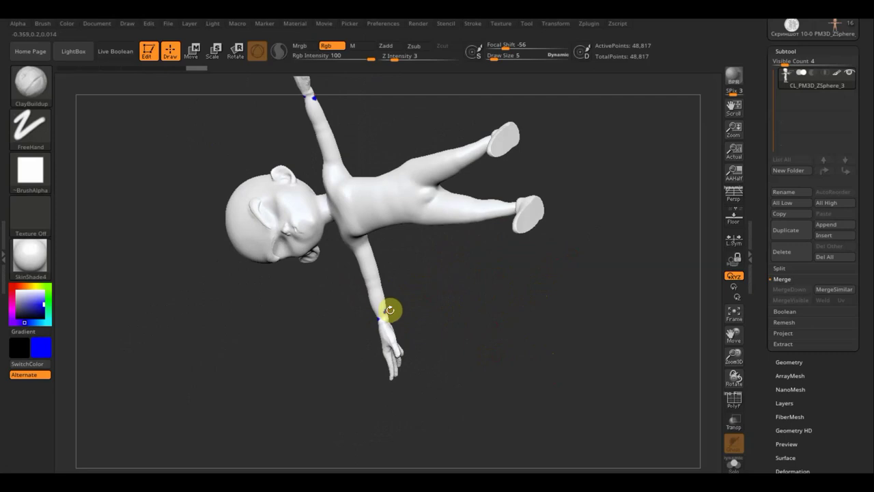
pyautogui.moveTo(447, 291)
pyautogui.mouseDown()
pyautogui.moveTo(383, 362)
pyautogui.moveTo(362, 326)
pyautogui.moveTo(331, 384)
pyautogui.moveTo(341, 380)
pyautogui.moveTo(337, 366)
pyautogui.moveTo(398, 371)
pyautogui.moveTo(374, 402)
pyautogui.moveTo(362, 400)
pyautogui.moveTo(324, 327)
pyautogui.moveTo(345, 351)
pyautogui.mouseUp()
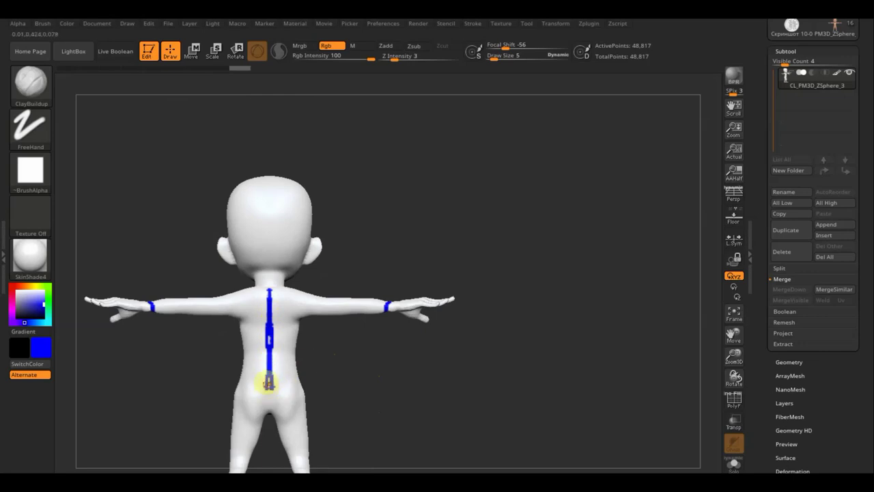
# Clear the stray blue stroke on the back and bring the model up into view.
pyautogui.keyDown('alt'); pyautogui.click(269, 375); pyautogui.keyUp('alt')
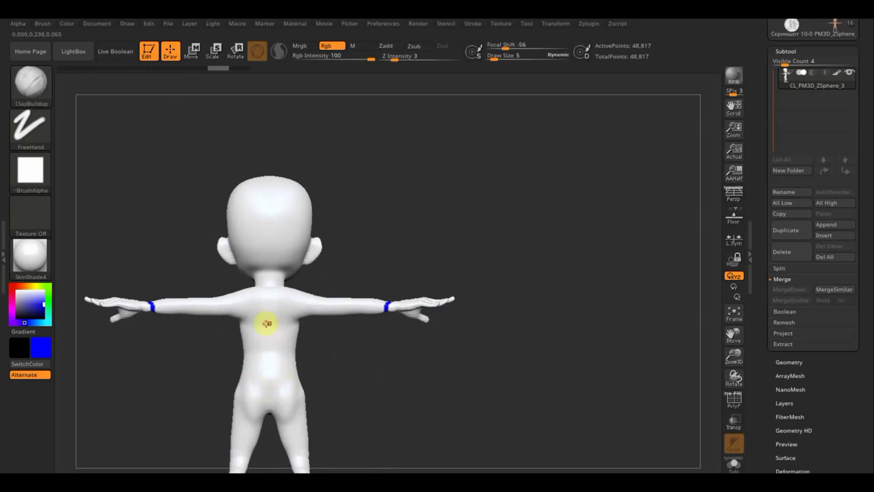
pyautogui.press('shift')
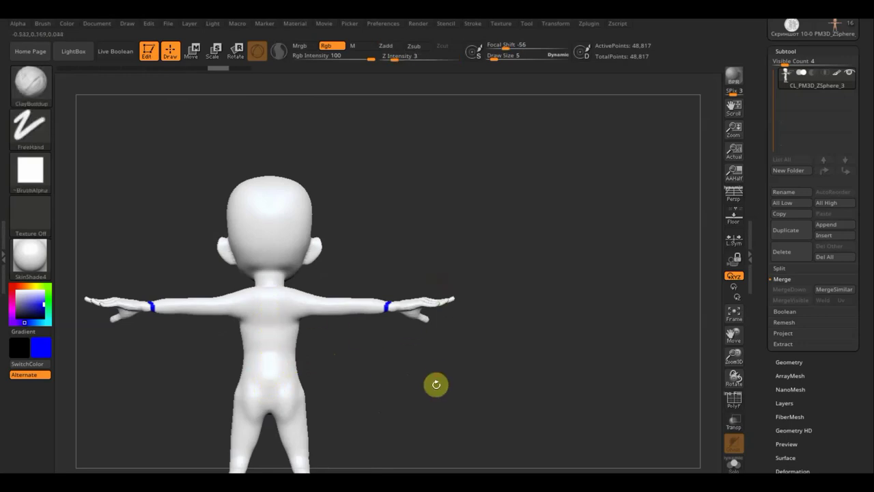
pyautogui.press('shift')
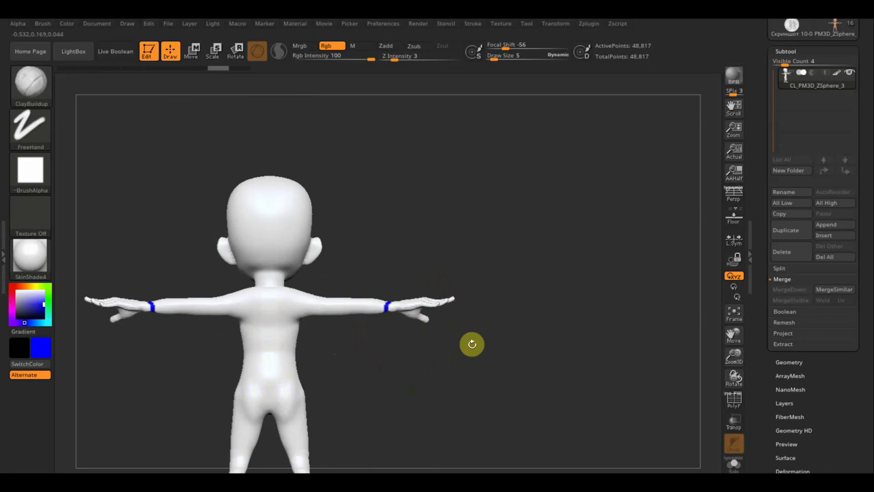
pyautogui.moveTo(420, 394)
pyautogui.keyDown('alt'); pyautogui.mouseDown()
pyautogui.moveTo(456, 369)
pyautogui.moveTo(523, 293)
pyautogui.moveTo(509, 313)
pyautogui.mouseUp(); pyautogui.keyUp('alt')
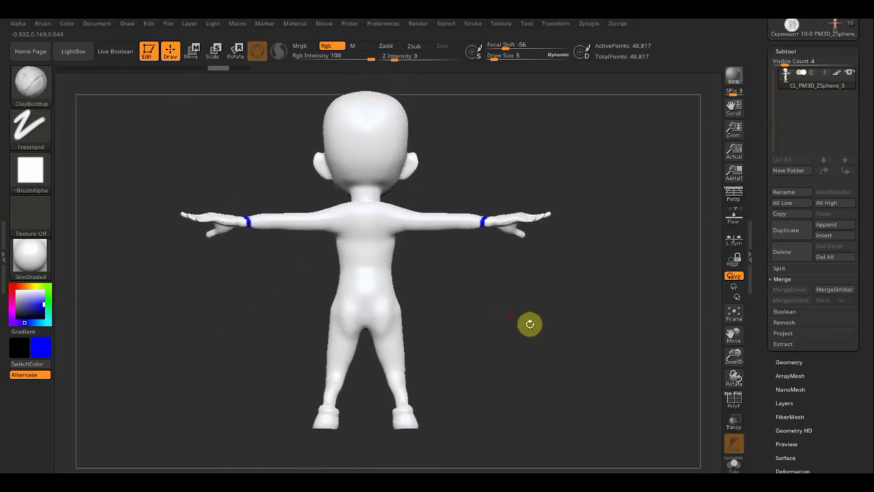
pyautogui.press('ctrl')
pyautogui.keyDown('ctrl'); pyautogui.moveTo(629, 429); pyautogui.dragTo(368, 78); pyautogui.keyUp('ctrl')
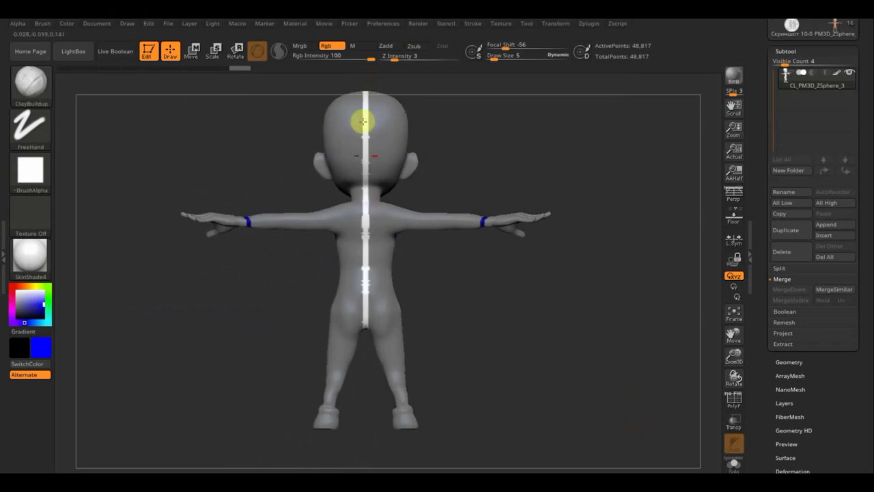
# With Draw Size 7, paint an Attract seam down the spine from neck to lower back.
pyautogui.moveTo(363, 202); pyautogui.dragTo(365, 217)
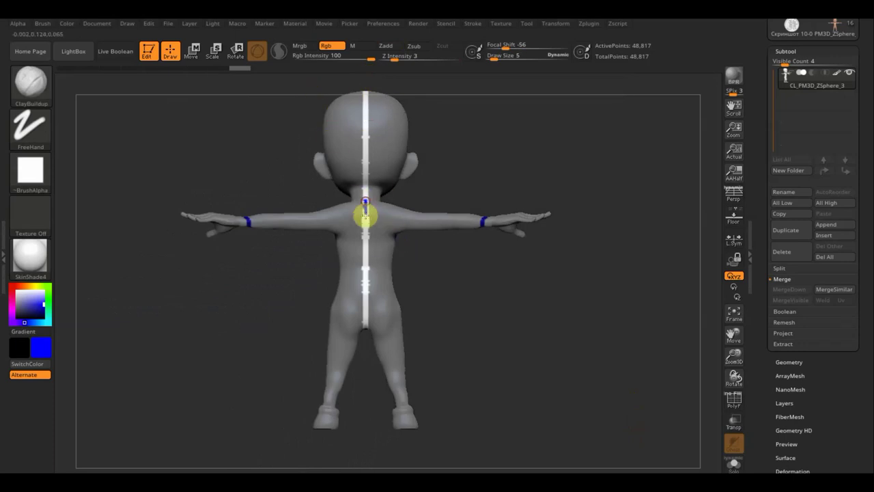
pyautogui.click(491, 54)
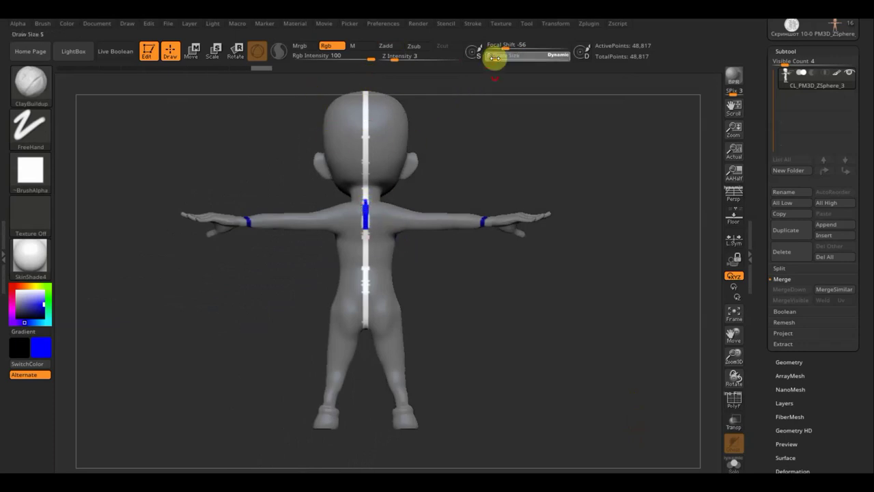
pyautogui.write('7')
pyautogui.moveTo(365, 200); pyautogui.dragTo(366, 328)
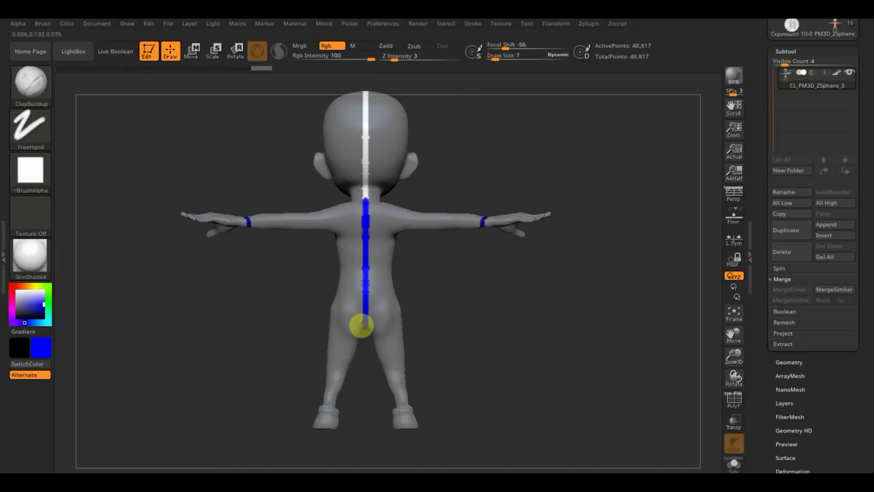
pyautogui.moveTo(486, 328)
pyautogui.mouseDown()
pyautogui.moveTo(462, 242)
pyautogui.moveTo(478, 177)
pyautogui.moveTo(530, 190)
pyautogui.moveTo(567, 212)
pyautogui.moveTo(566, 248)
pyautogui.mouseUp()
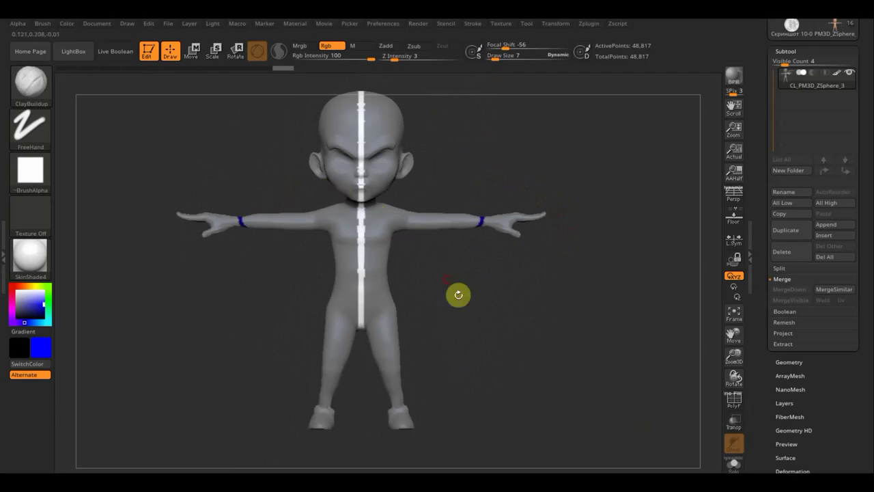
# Paint Attract seams over the head behind the ears and along both arms to the wrists.
pyautogui.moveTo(490, 297)
pyautogui.mouseDown()
pyautogui.moveTo(482, 306)
pyautogui.moveTo(417, 309)
pyautogui.moveTo(453, 347)
pyautogui.moveTo(390, 259)
pyautogui.mouseUp()
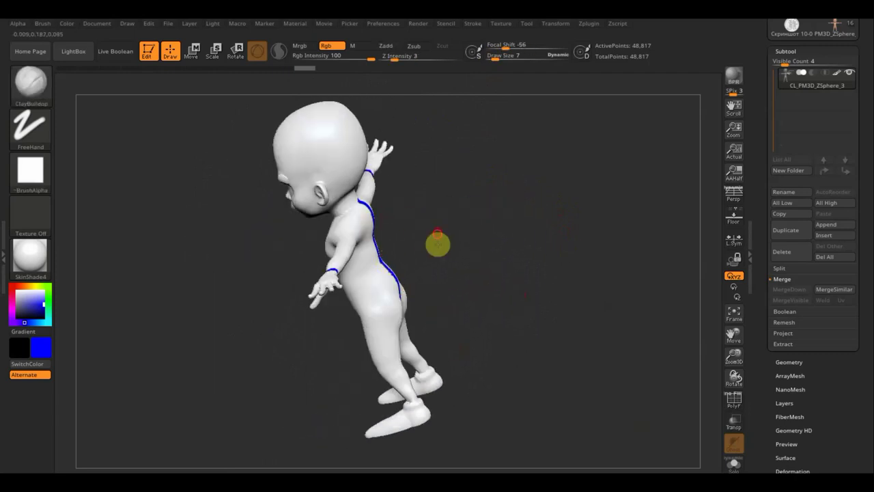
pyautogui.moveTo(437, 244); pyautogui.dragTo(385, 220)
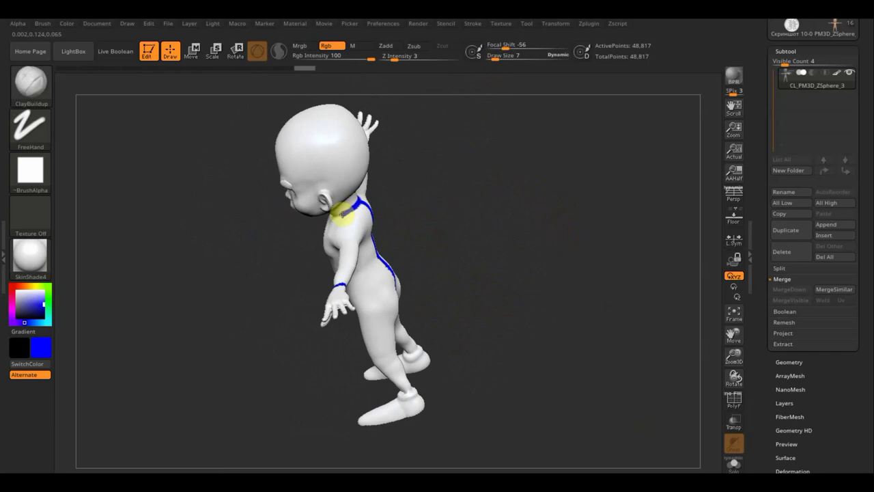
pyautogui.moveTo(481, 245)
pyautogui.mouseDown()
pyautogui.moveTo(488, 199)
pyautogui.moveTo(492, 232)
pyautogui.mouseUp()
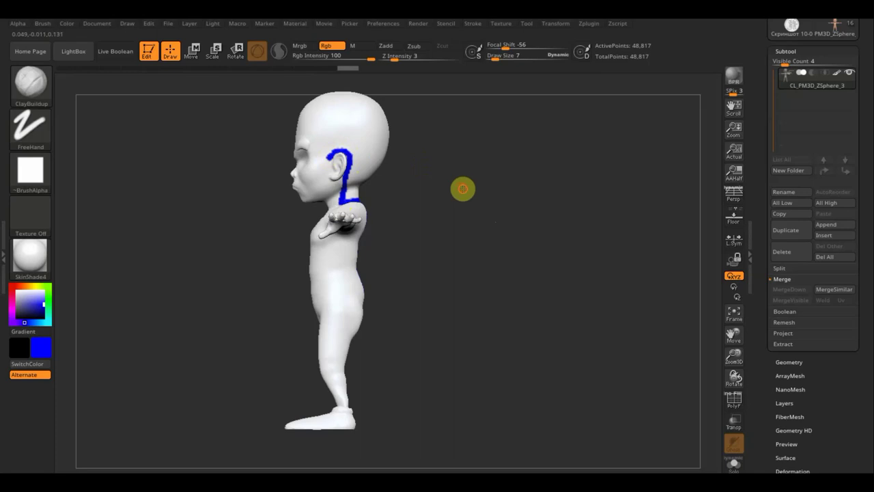
pyautogui.moveTo(462, 187)
pyautogui.mouseDown()
pyautogui.moveTo(476, 205)
pyautogui.moveTo(365, 182)
pyautogui.mouseUp()
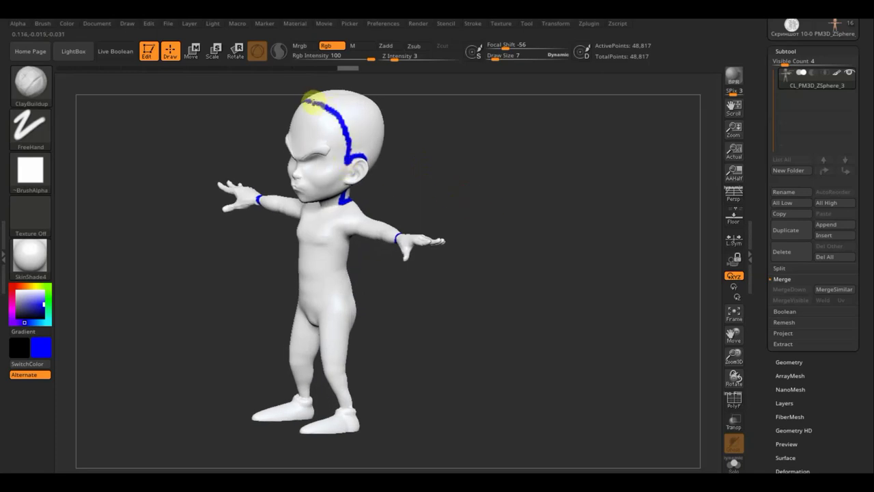
pyautogui.moveTo(464, 189)
pyautogui.mouseDown()
pyautogui.moveTo(510, 179)
pyautogui.moveTo(508, 159)
pyautogui.moveTo(461, 173)
pyautogui.moveTo(412, 168)
pyautogui.mouseUp()
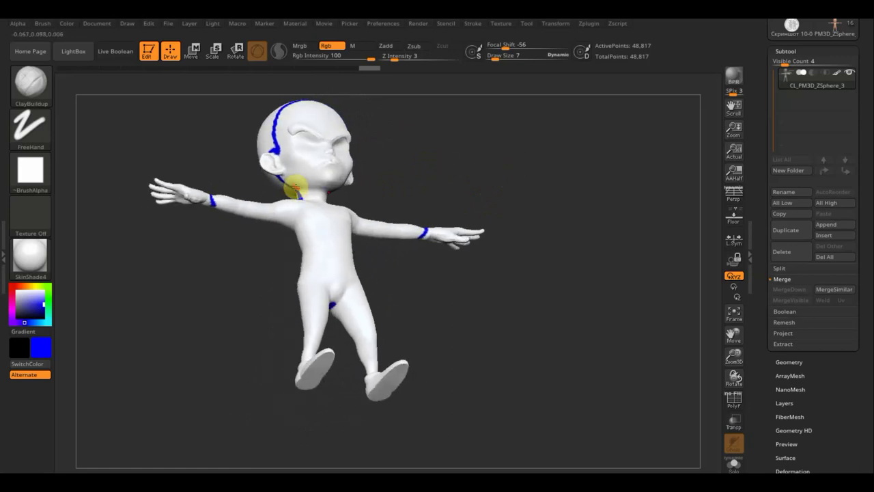
pyautogui.moveTo(398, 171)
pyautogui.mouseDown()
pyautogui.moveTo(446, 175)
pyautogui.moveTo(421, 180)
pyautogui.moveTo(499, 201)
pyautogui.moveTo(486, 365)
pyautogui.moveTo(449, 283)
pyautogui.moveTo(488, 308)
pyautogui.moveTo(461, 294)
pyautogui.moveTo(469, 273)
pyautogui.moveTo(537, 255)
pyautogui.mouseUp()
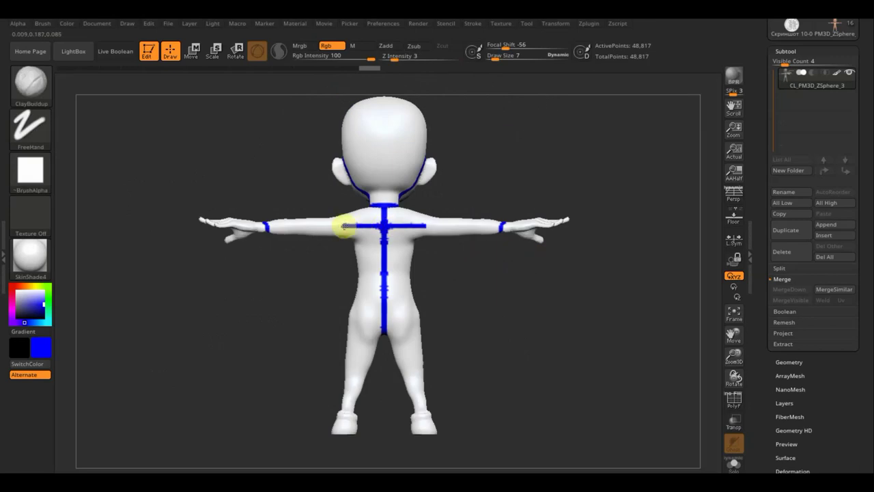
pyautogui.moveTo(324, 227)
pyautogui.mouseDown()
pyautogui.moveTo(279, 228)
pyautogui.moveTo(306, 244)
pyautogui.mouseUp()
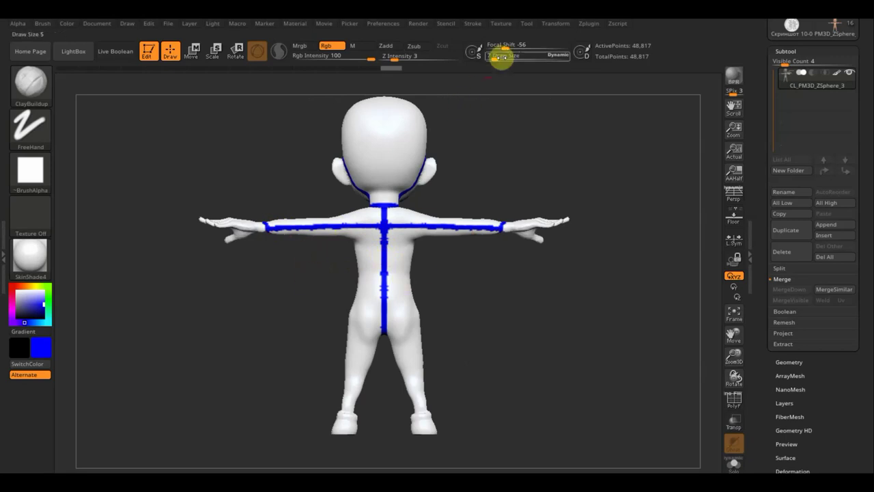
pyautogui.moveTo(498, 55); pyautogui.dragTo(500, 57)
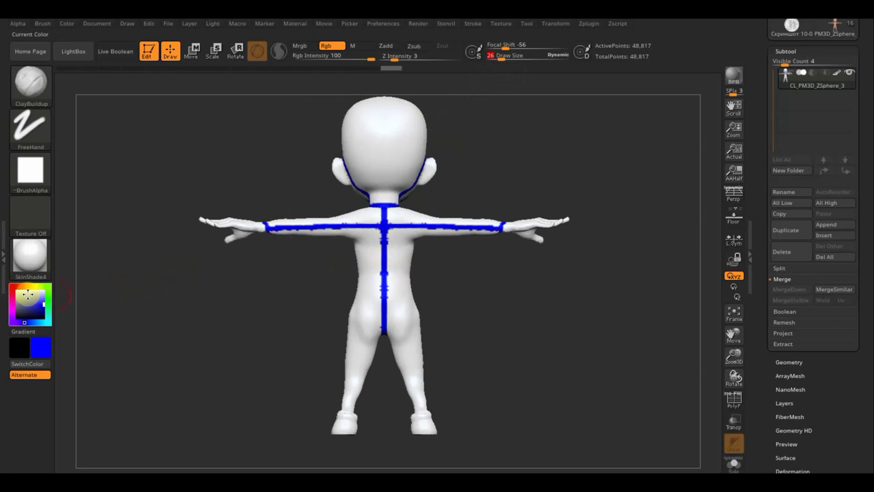
# Erase the lower-back seam in white, then return to blue at draw size 6 in UV Master Attract mode.
pyautogui.click(15, 292)
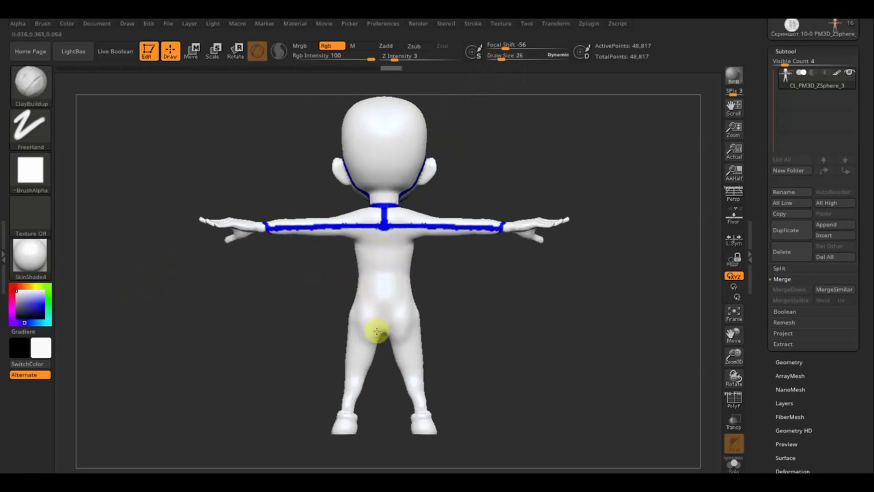
pyautogui.moveTo(501, 335)
pyautogui.mouseDown()
pyautogui.moveTo(609, 332)
pyautogui.moveTo(555, 323)
pyautogui.mouseUp()
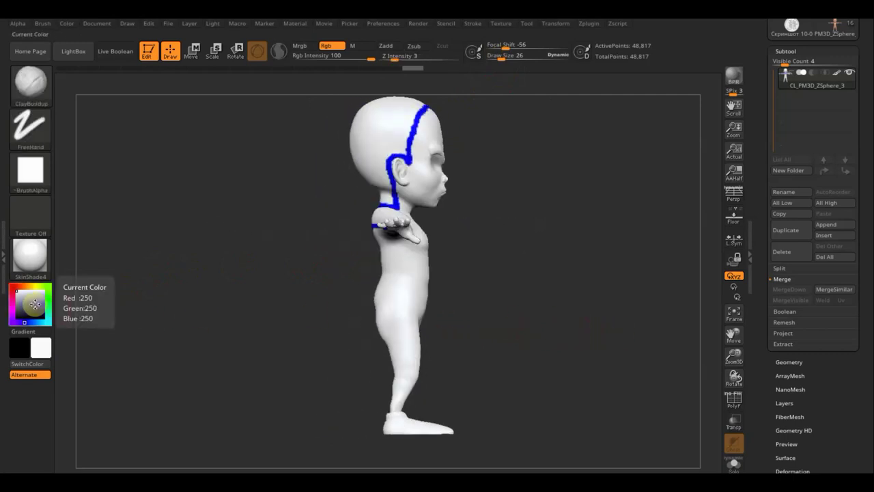
pyautogui.click(35, 304)
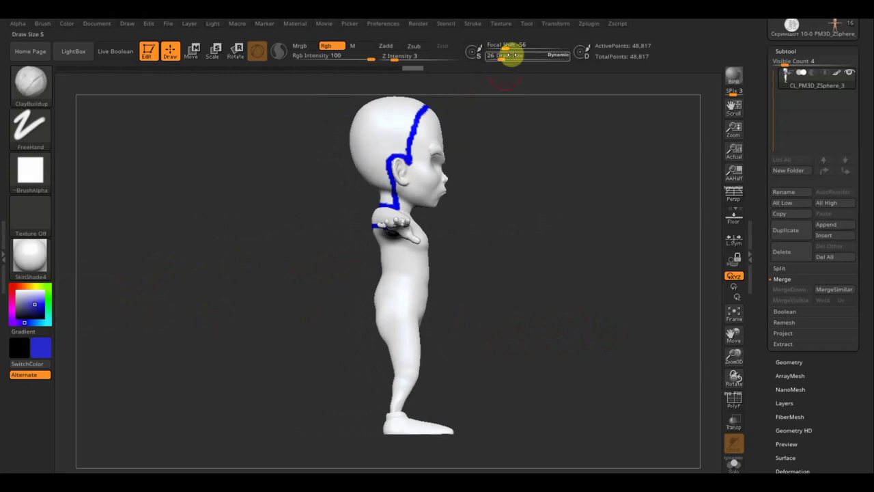
pyautogui.moveTo(499, 60); pyautogui.dragTo(493, 59)
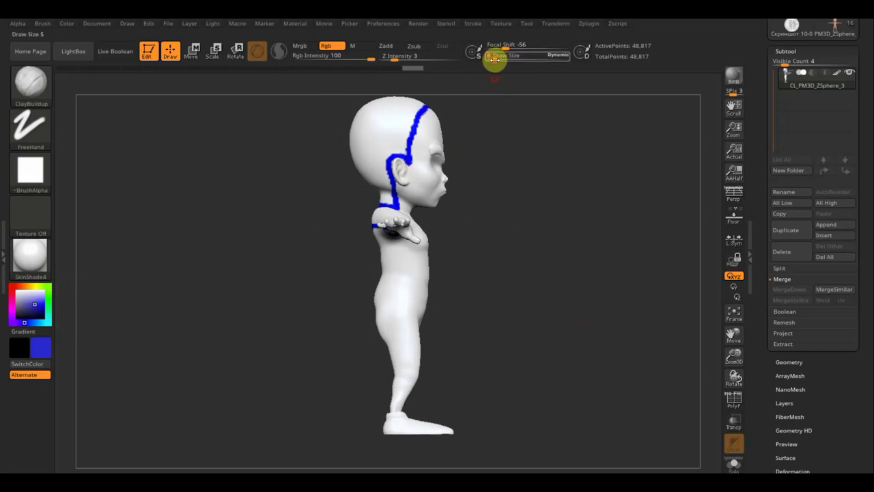
pyautogui.click(589, 24)
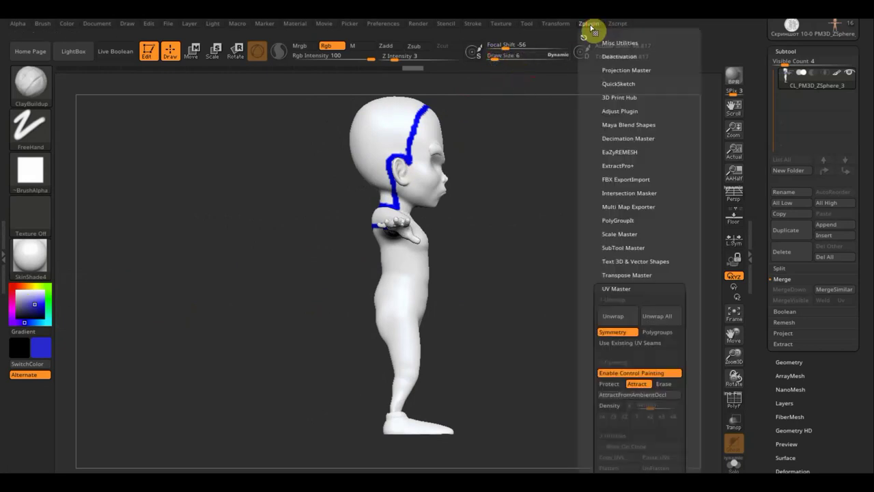
pyautogui.click(642, 384)
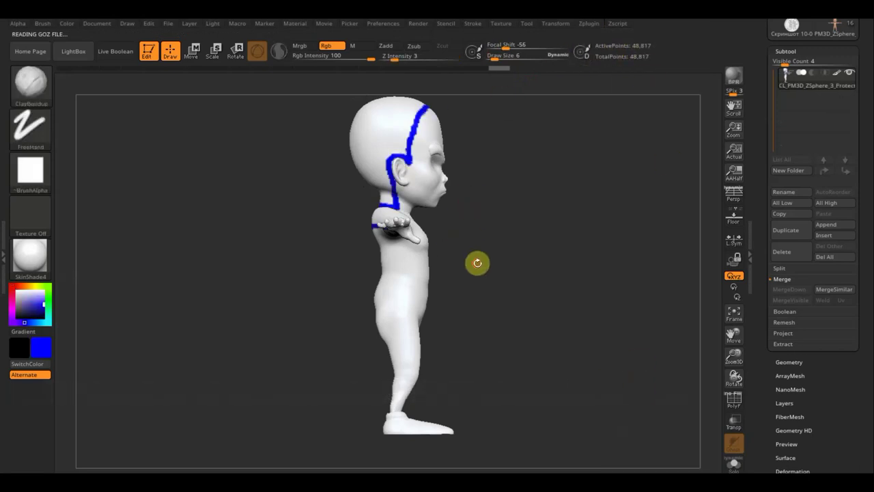
pyautogui.moveTo(476, 262)
pyautogui.mouseDown()
pyautogui.moveTo(478, 242)
pyautogui.moveTo(532, 233)
pyautogui.moveTo(513, 214)
pyautogui.moveTo(435, 218)
pyautogui.mouseUp()
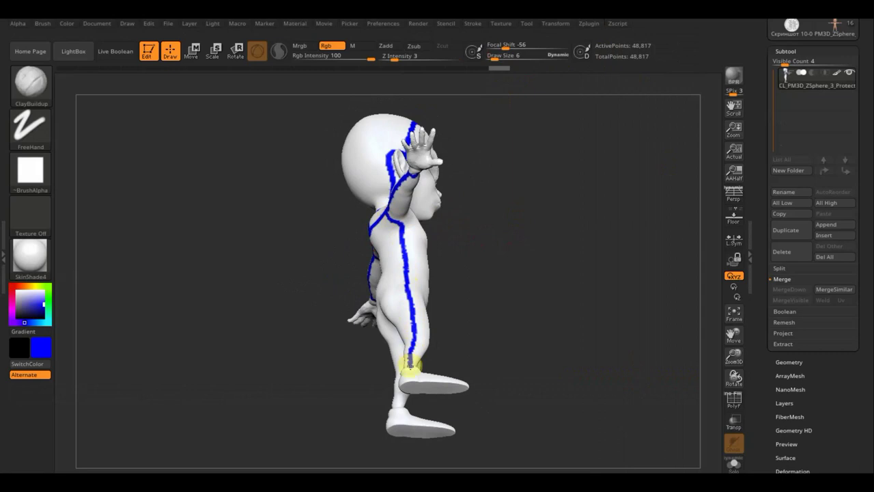
pyautogui.moveTo(571, 318)
pyautogui.mouseDown()
pyautogui.moveTo(545, 369)
pyautogui.moveTo(548, 386)
pyautogui.moveTo(507, 406)
pyautogui.mouseUp()
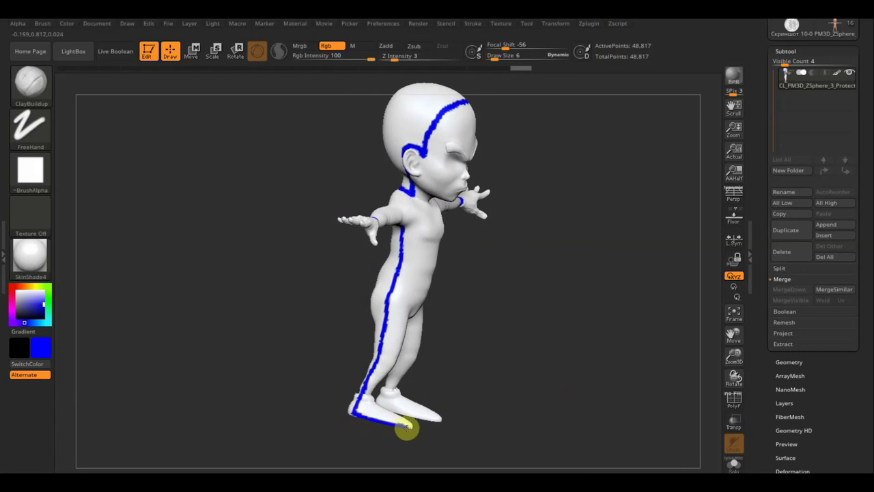
pyautogui.moveTo(525, 426); pyautogui.dragTo(357, 427)
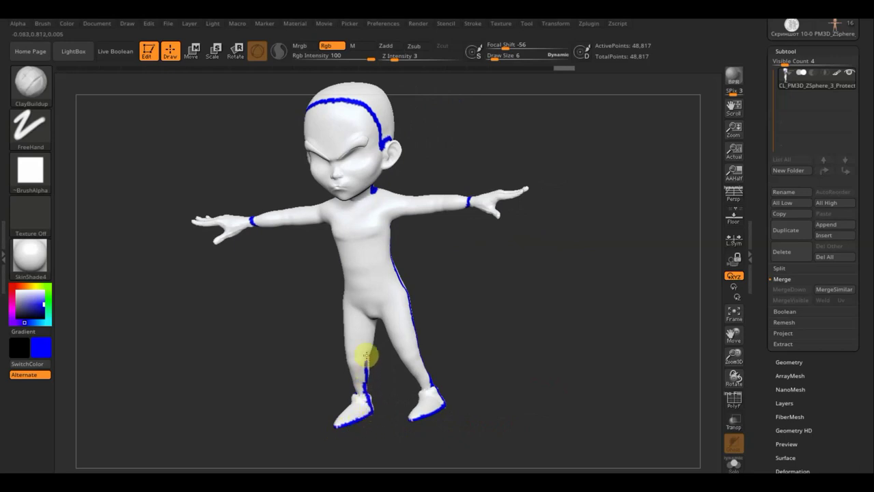
pyautogui.moveTo(513, 329)
pyautogui.mouseDown()
pyautogui.moveTo(547, 289)
pyautogui.moveTo(537, 278)
pyautogui.moveTo(489, 275)
pyautogui.mouseUp()
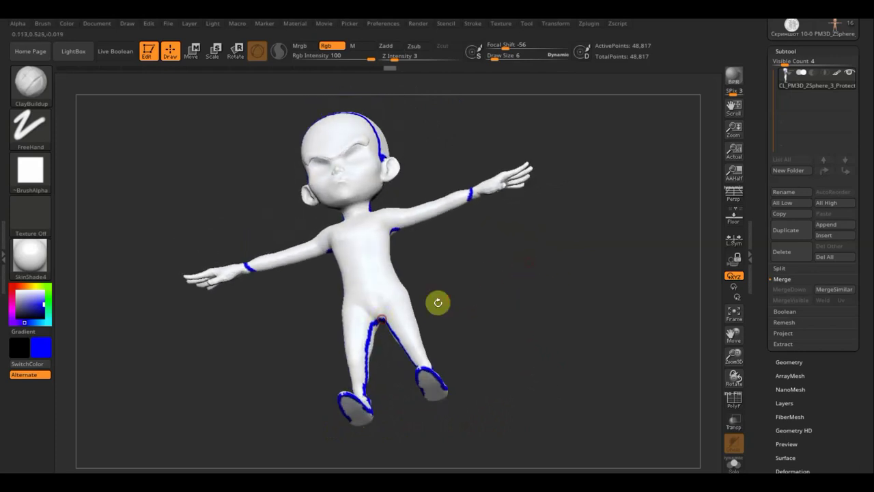
pyautogui.moveTo(506, 286)
pyautogui.mouseDown()
pyautogui.moveTo(521, 318)
pyautogui.moveTo(556, 308)
pyautogui.moveTo(552, 324)
pyautogui.moveTo(556, 289)
pyautogui.moveTo(560, 380)
pyautogui.mouseUp()
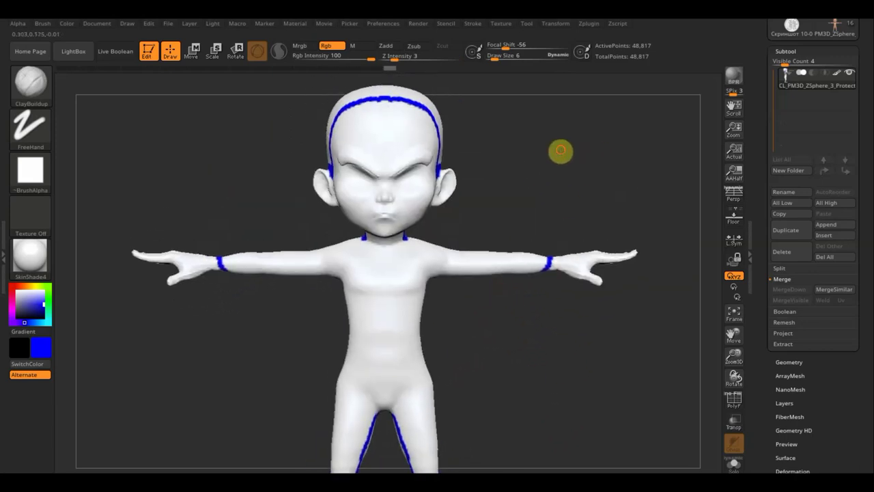
pyautogui.moveTo(560, 150); pyautogui.dragTo(546, 210)
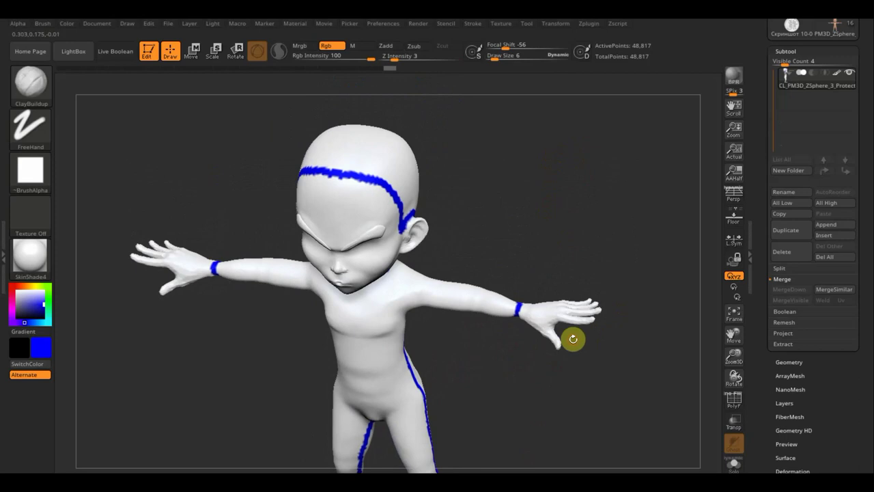
pyautogui.moveTo(607, 367)
pyautogui.keyDown('alt'); pyautogui.mouseDown()
pyautogui.moveTo(602, 358)
pyautogui.moveTo(605, 386)
pyautogui.moveTo(480, 332)
pyautogui.moveTo(481, 264)
pyautogui.mouseUp(); pyautogui.keyUp('alt')
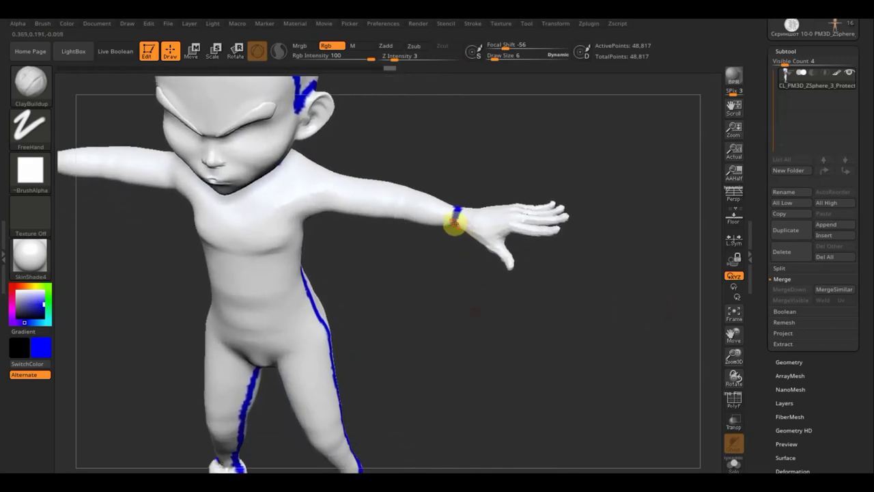
pyautogui.moveTo(578, 270)
pyautogui.mouseDown()
pyautogui.moveTo(531, 299)
pyautogui.moveTo(535, 248)
pyautogui.moveTo(527, 268)
pyautogui.mouseUp()
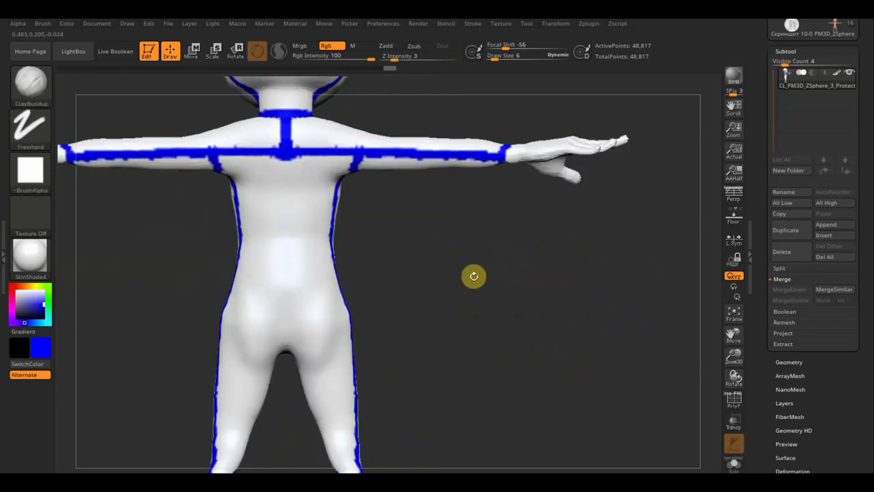
pyautogui.moveTo(474, 276)
pyautogui.mouseDown()
pyautogui.moveTo(553, 285)
pyautogui.moveTo(512, 271)
pyautogui.moveTo(516, 241)
pyautogui.moveTo(484, 287)
pyautogui.moveTo(496, 278)
pyautogui.moveTo(478, 273)
pyautogui.moveTo(523, 286)
pyautogui.moveTo(471, 294)
pyautogui.moveTo(566, 318)
pyautogui.mouseUp()
pyautogui.click(485, 276)
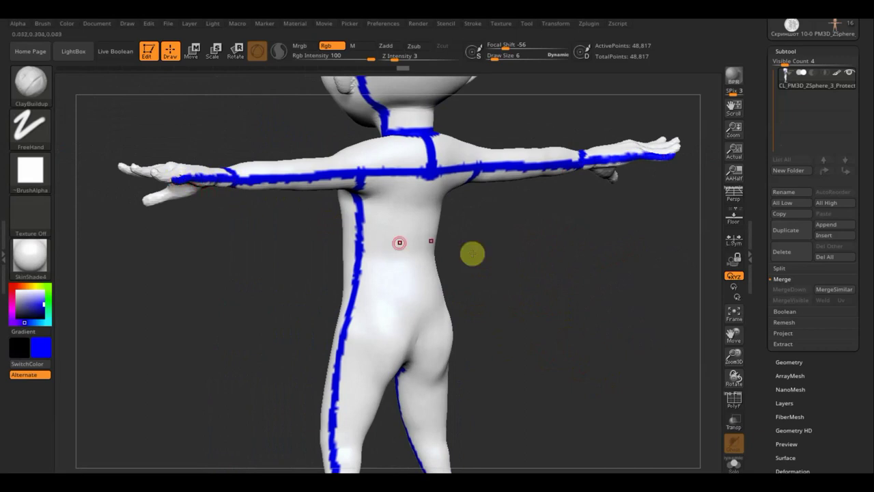
pyautogui.moveTo(624, 299)
pyautogui.mouseDown()
pyautogui.moveTo(582, 293)
pyautogui.moveTo(625, 288)
pyautogui.mouseUp()
pyautogui.moveTo(620, 285)
pyautogui.mouseDown()
pyautogui.moveTo(595, 280)
pyautogui.moveTo(621, 293)
pyautogui.moveTo(677, 296)
pyautogui.moveTo(622, 289)
pyautogui.moveTo(529, 306)
pyautogui.mouseUp()
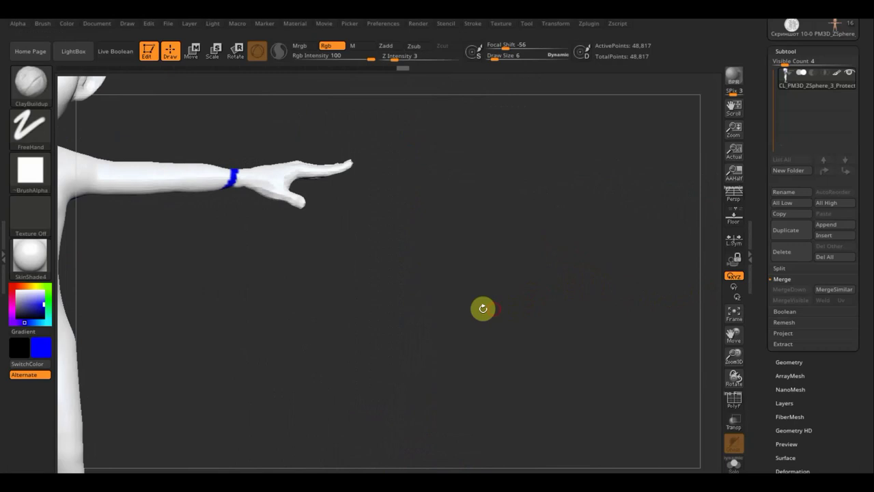
pyautogui.moveTo(455, 322)
pyautogui.keyDown('alt'); pyautogui.mouseDown()
pyautogui.moveTo(674, 355)
pyautogui.moveTo(603, 284)
pyautogui.moveTo(665, 138)
pyautogui.mouseUp(); pyautogui.keyUp('alt')
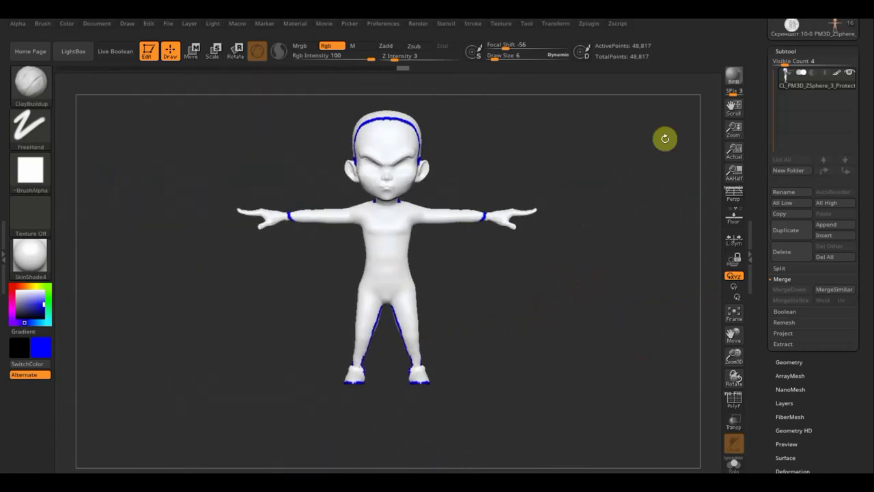
# Set UV Master control painting to Erase at draw size 45, testing and undoing one stroke.
pyautogui.click(588, 24)
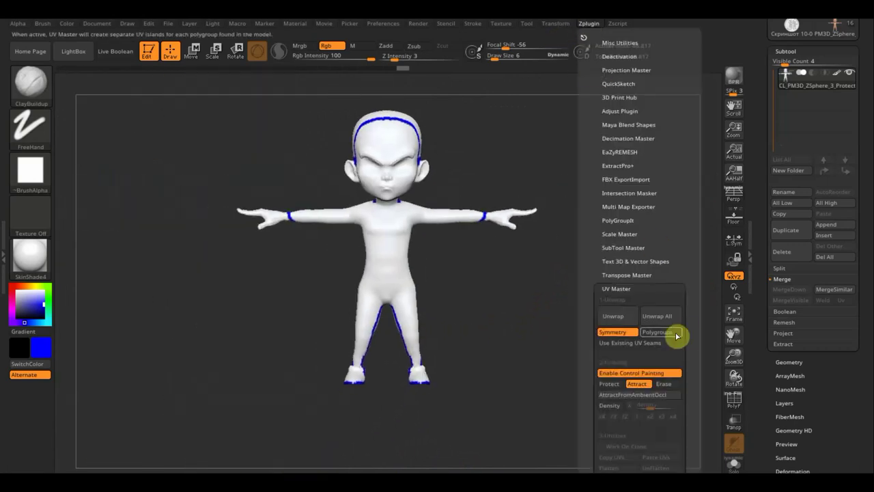
pyautogui.scroll(-3, 679, 321)
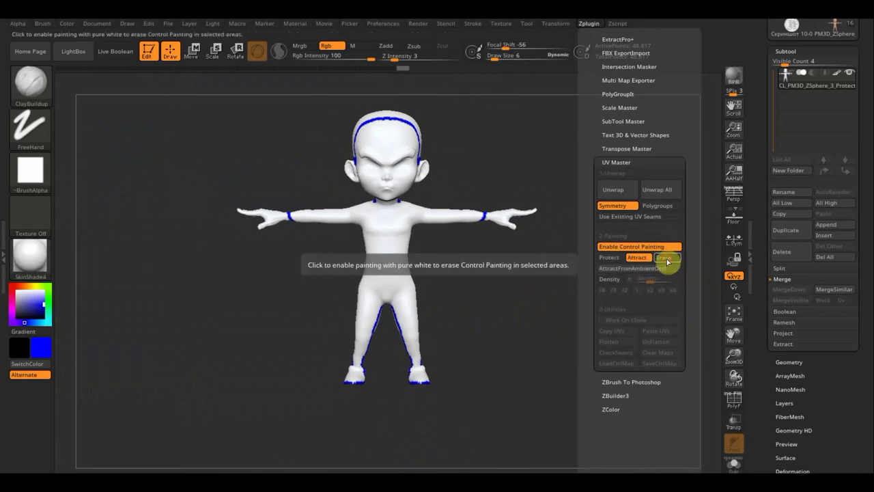
pyautogui.click(668, 260)
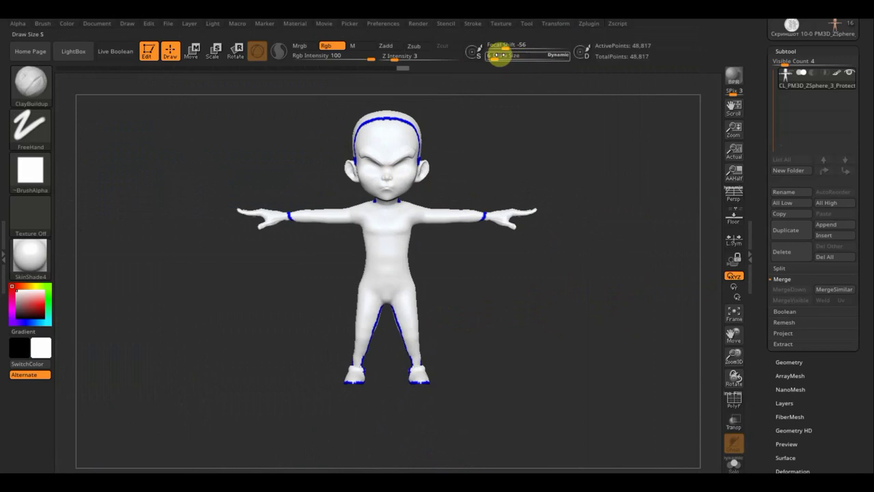
pyautogui.moveTo(499, 55); pyautogui.dragTo(505, 60)
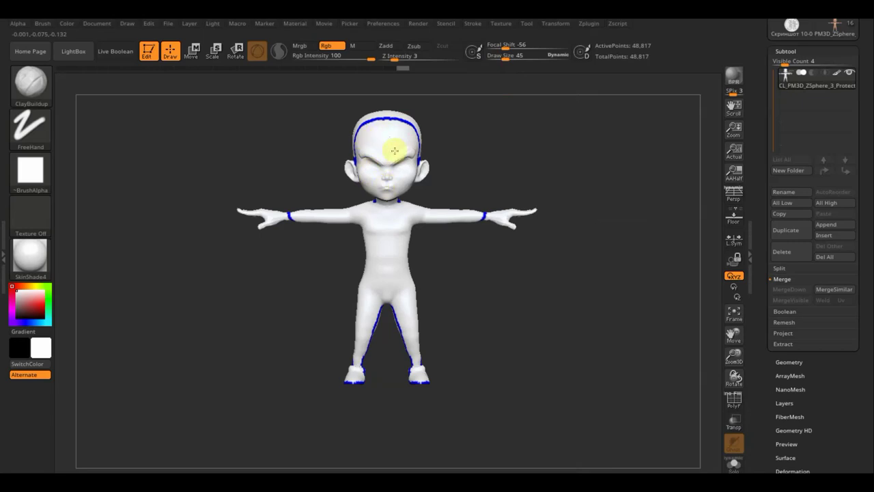
pyautogui.click(372, 173)
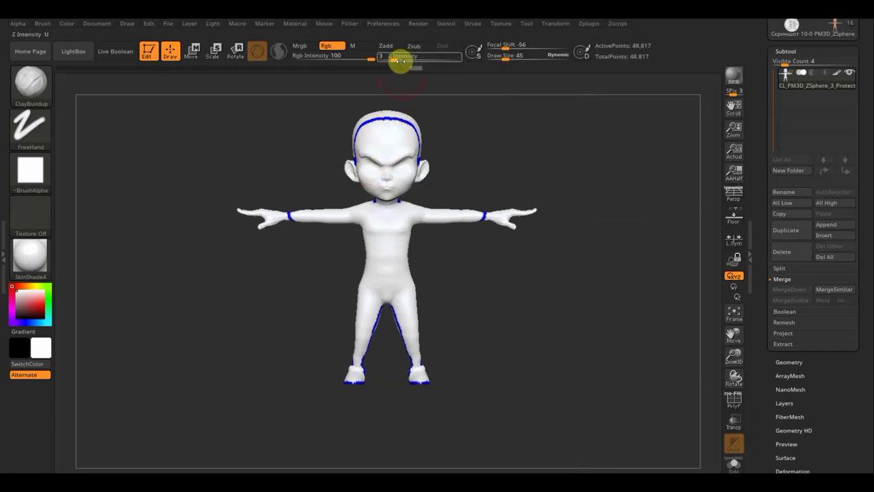
pyautogui.hotkey('ctrl', 'z')
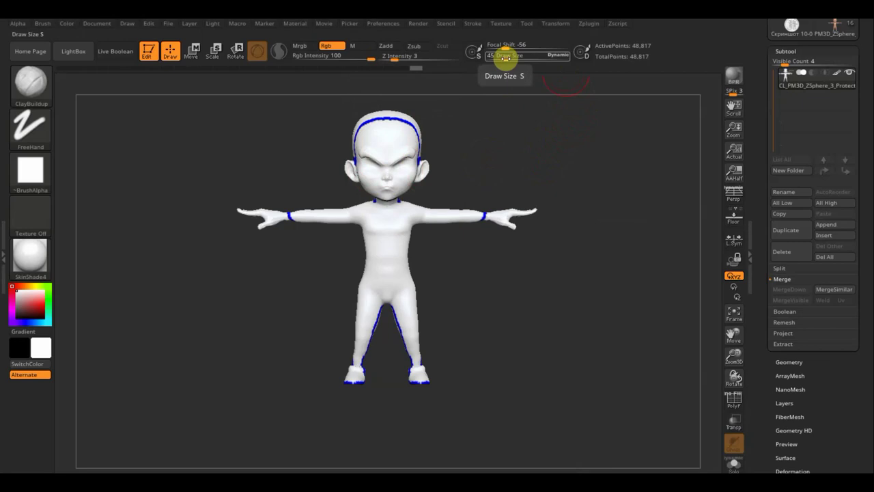
pyautogui.moveTo(504, 58); pyautogui.dragTo(504, 58)
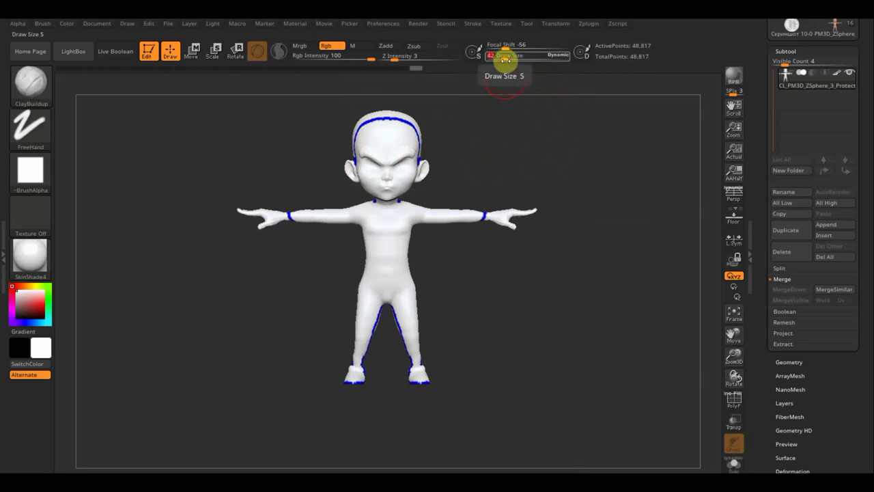
# Run UV Master Unwrap on the clone to generate 4 UV islands, then reopen UV Master.
pyautogui.click(589, 25)
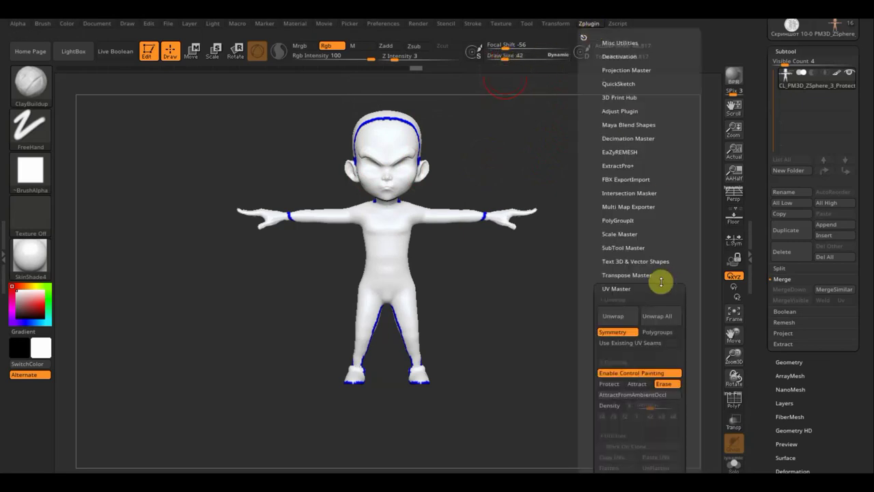
pyautogui.click(615, 316)
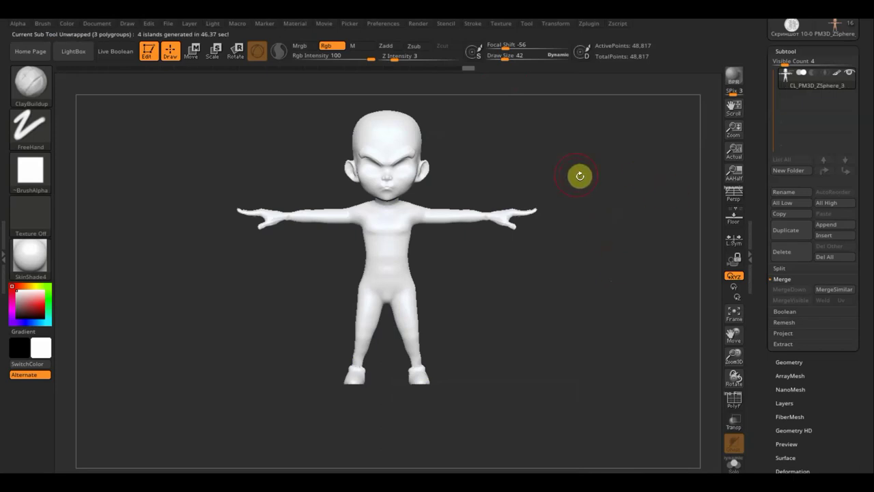
pyautogui.click(589, 26)
pyautogui.moveTo(689, 279); pyautogui.dragTo(693, 220)
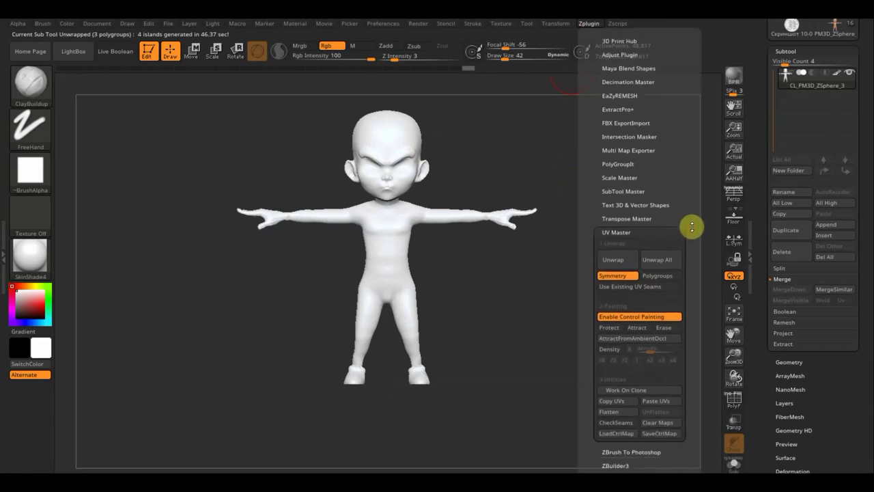
pyautogui.click(610, 390)
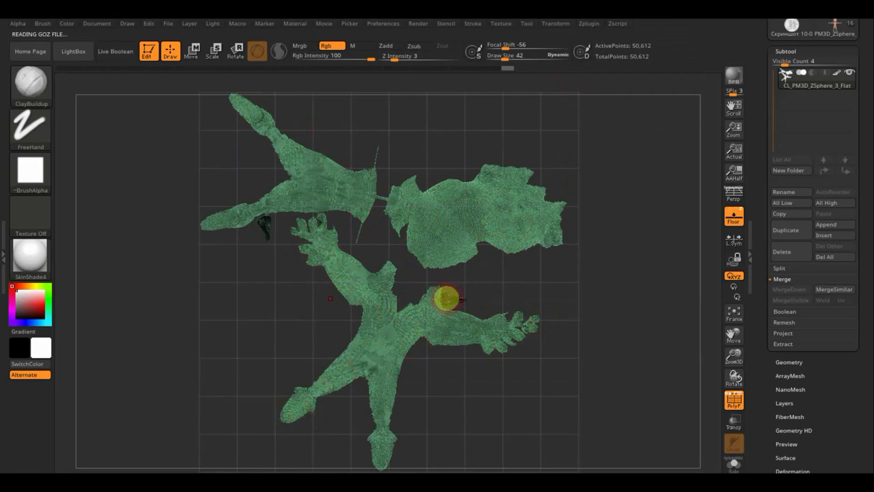
pyautogui.click(591, 24)
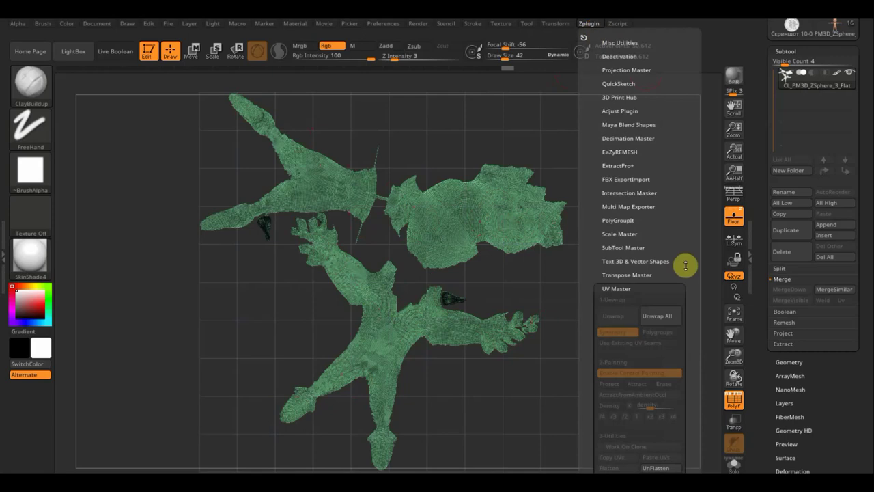
pyautogui.scroll(-5, 686, 266)
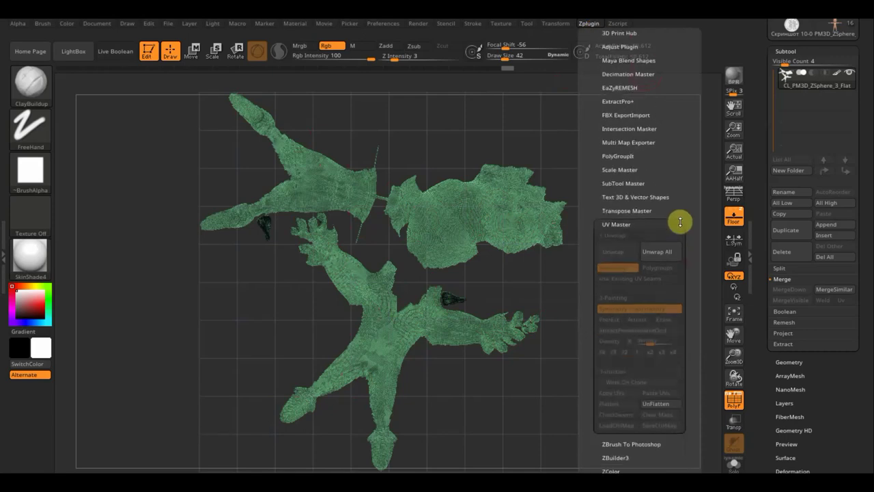
pyautogui.click(661, 373)
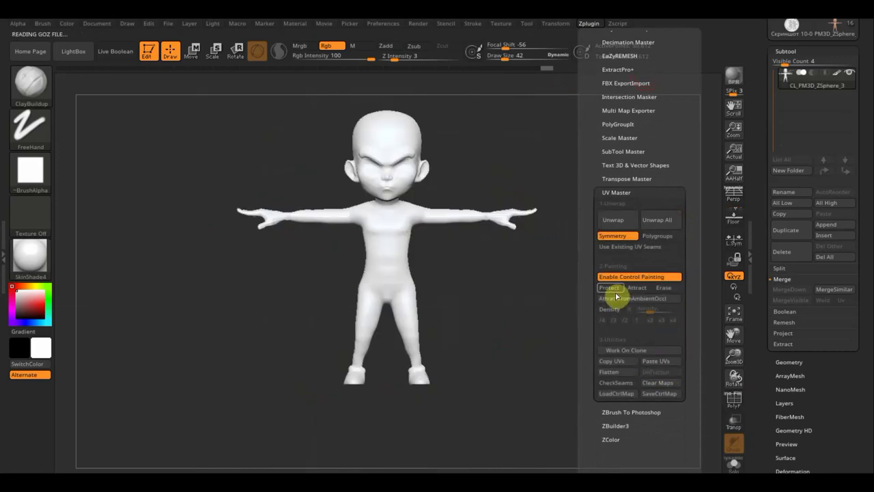
# Copy the clone's UVs and paste them onto the original coloured PM3D_ZSphere_4 model.
pyautogui.click(615, 362)
pyautogui.moveTo(872, 198); pyautogui.dragTo(864, 278)
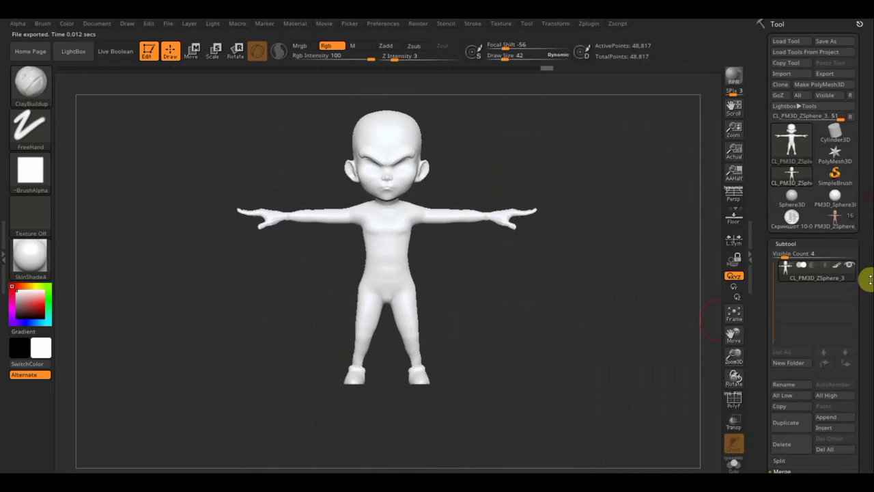
pyautogui.click(836, 218)
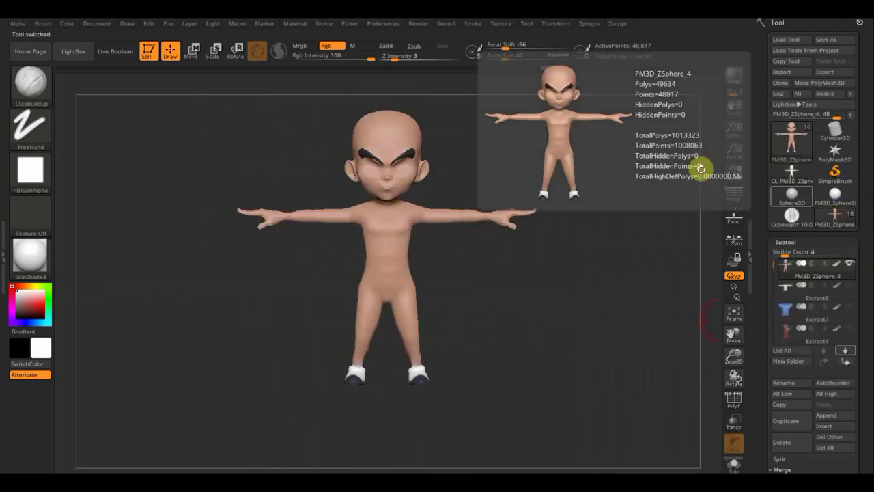
pyautogui.click(598, 25)
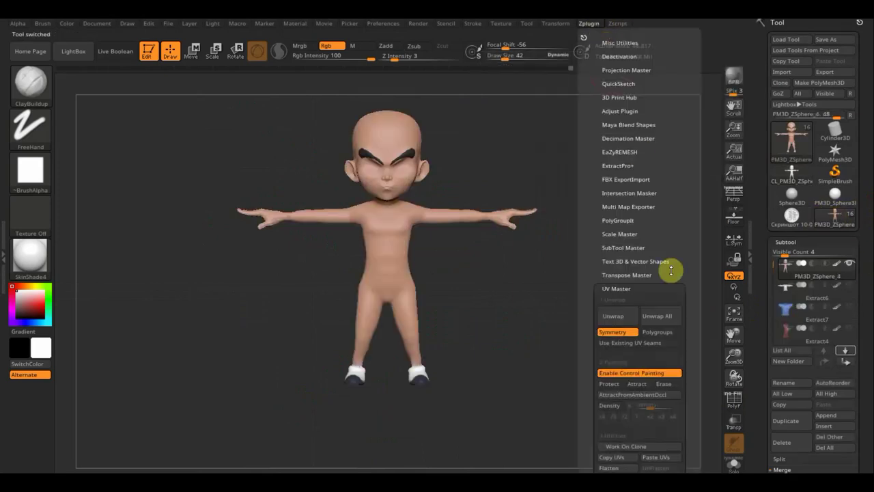
pyautogui.scroll(-3, 689, 369)
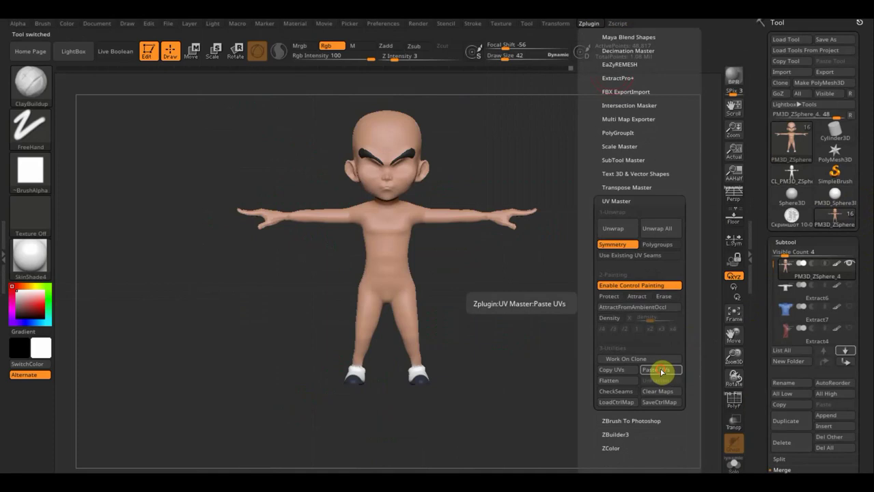
pyautogui.click(667, 373)
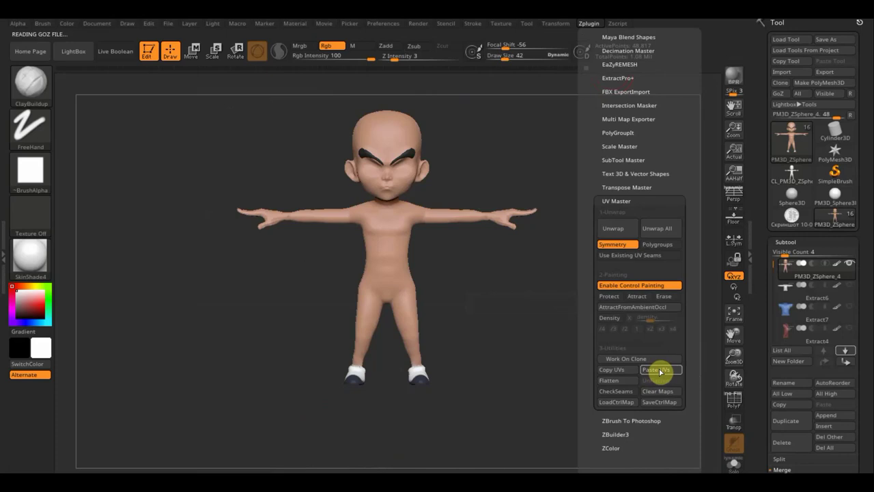
# Create a 2048×2048 texture map from the polypaint with New From Polypaint.
pyautogui.moveTo(865, 375); pyautogui.dragTo(870, 255)
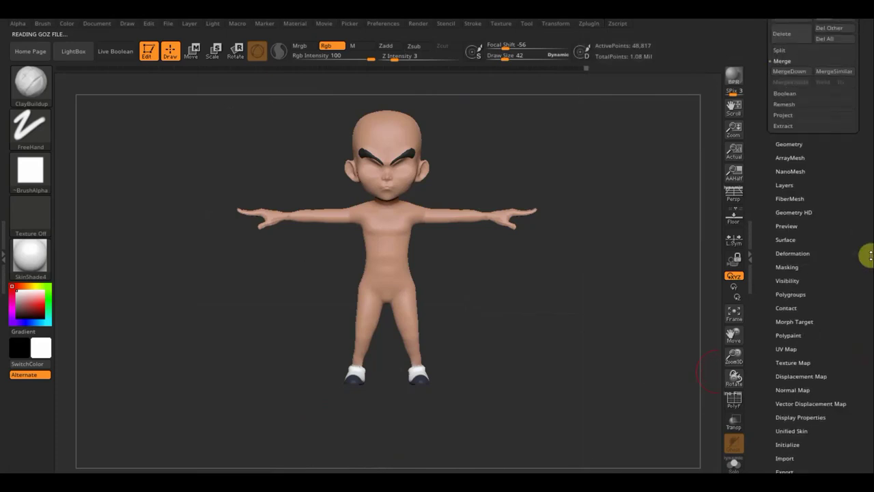
pyautogui.click(801, 364)
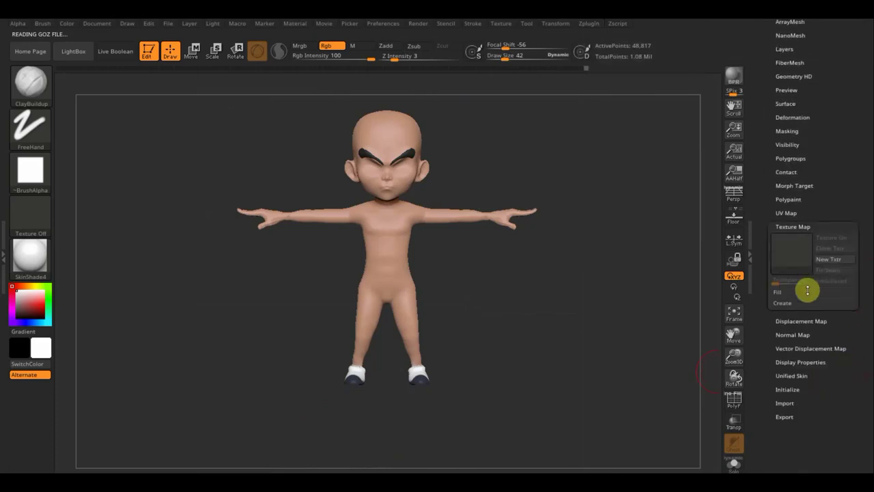
pyautogui.click(786, 303)
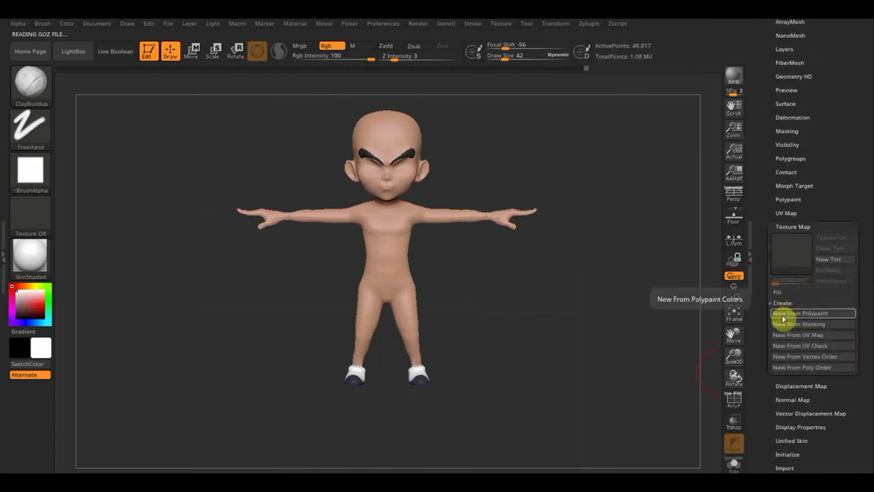
pyautogui.click(804, 315)
pyautogui.moveTo(791, 253)
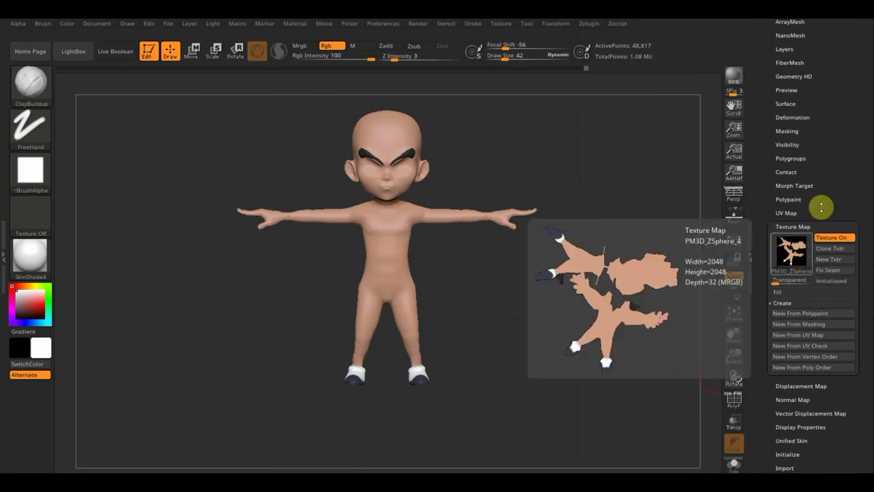
pyautogui.moveTo(835, 185); pyautogui.dragTo(835, 254)
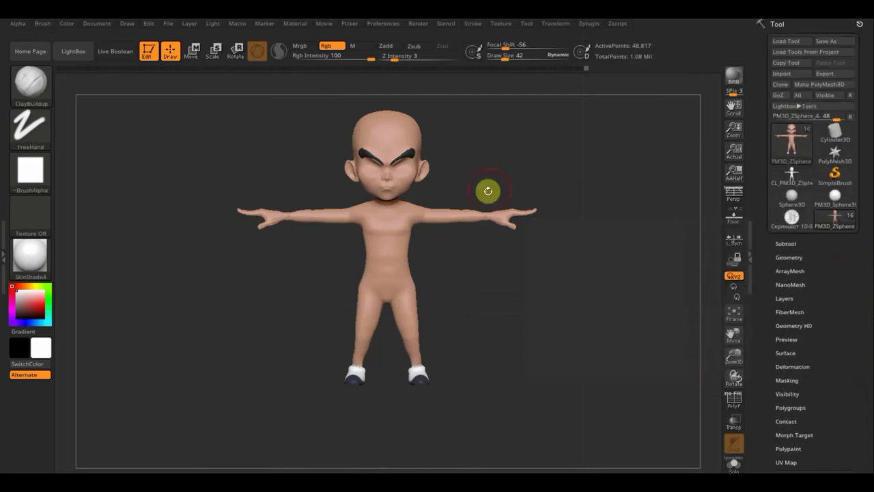
# Export PM3D_ZSphere_4 to the Desktop as the OBJ file 'пацан'.
pyautogui.click(827, 74)
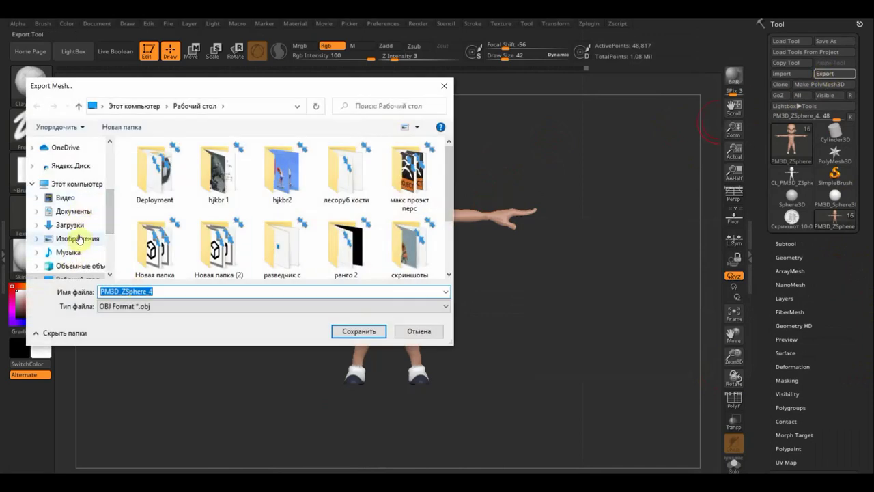
pyautogui.scroll(-1, 75, 259)
pyautogui.click(73, 262)
pyautogui.write('пацан')
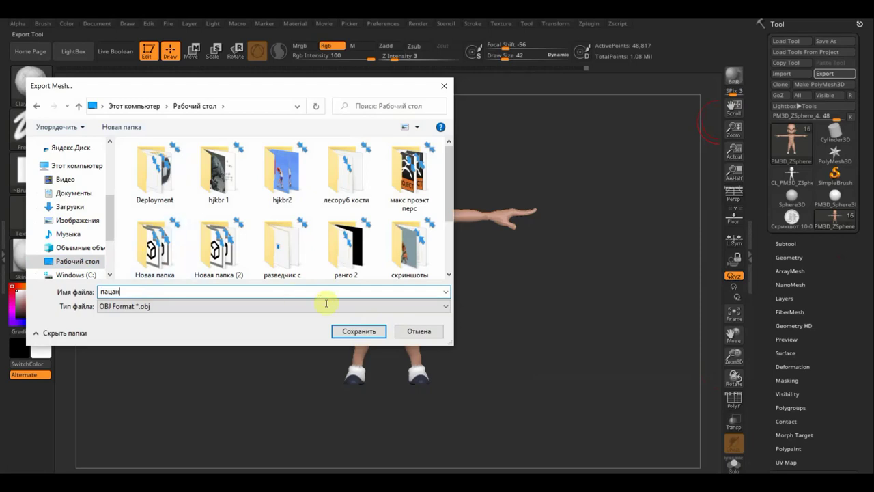
pyautogui.click(359, 331)
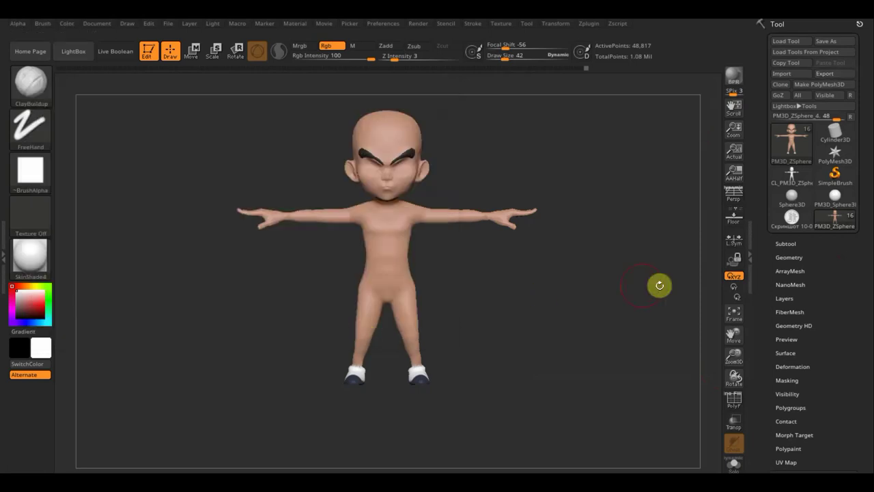
pyautogui.click(785, 243)
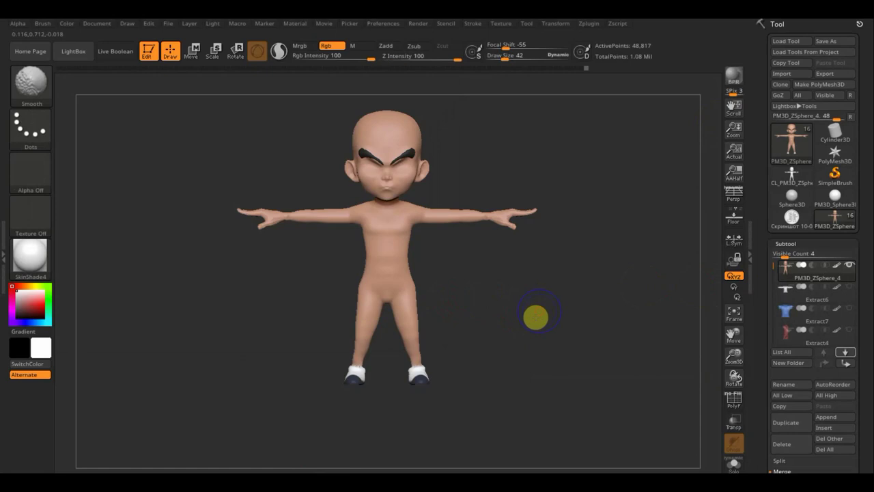
# Preview the boy flattened with Morph UV, return him to 3D, and expand Normal Map settings.
pyautogui.moveTo(529, 328)
pyautogui.mouseDown()
pyautogui.moveTo(515, 334)
pyautogui.moveTo(593, 349)
pyautogui.mouseUp()
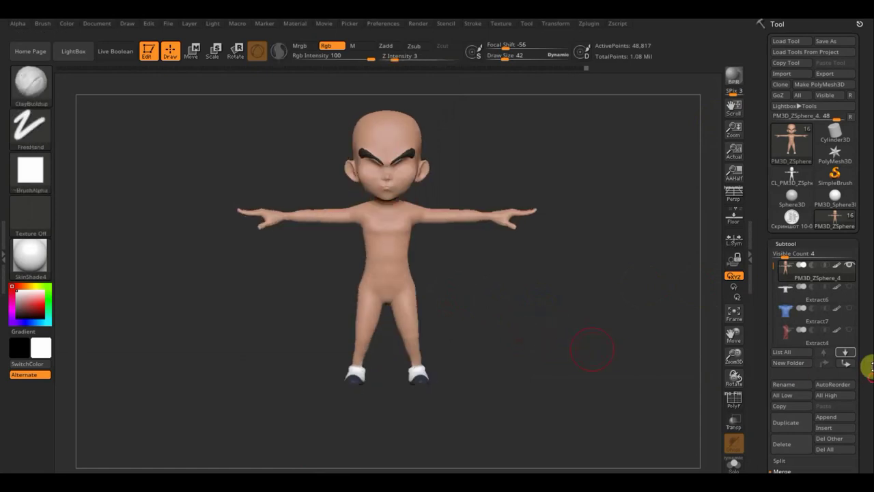
pyautogui.moveTo(867, 362); pyautogui.dragTo(866, 289)
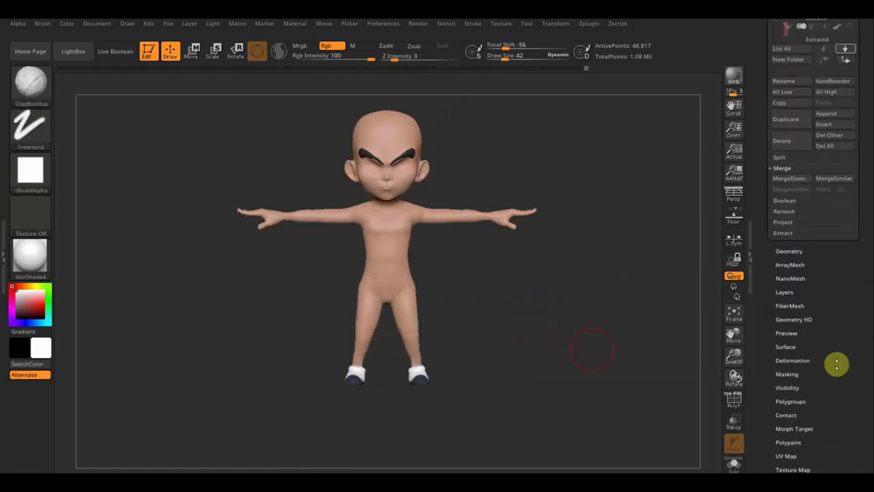
pyautogui.moveTo(841, 367); pyautogui.dragTo(846, 315)
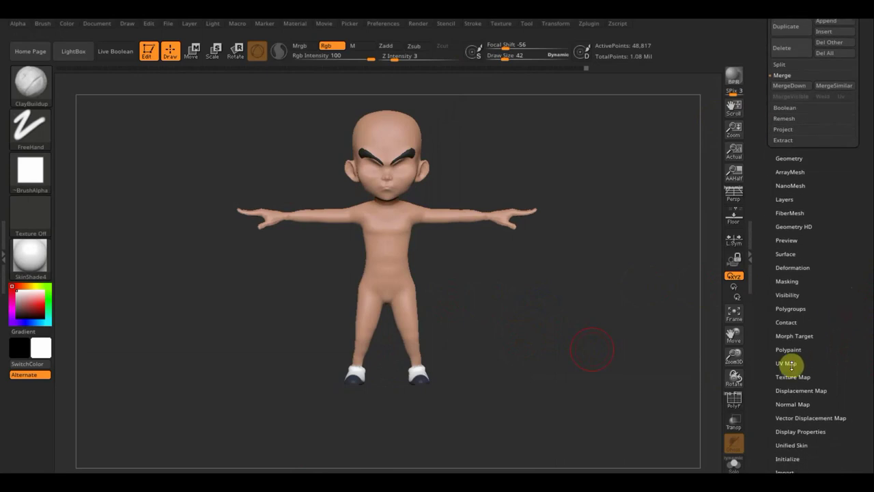
pyautogui.click(787, 363)
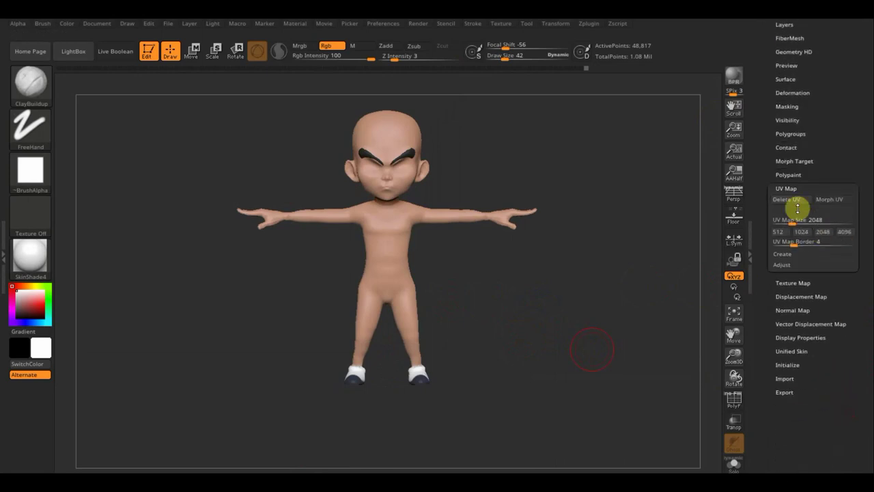
pyautogui.click(824, 199)
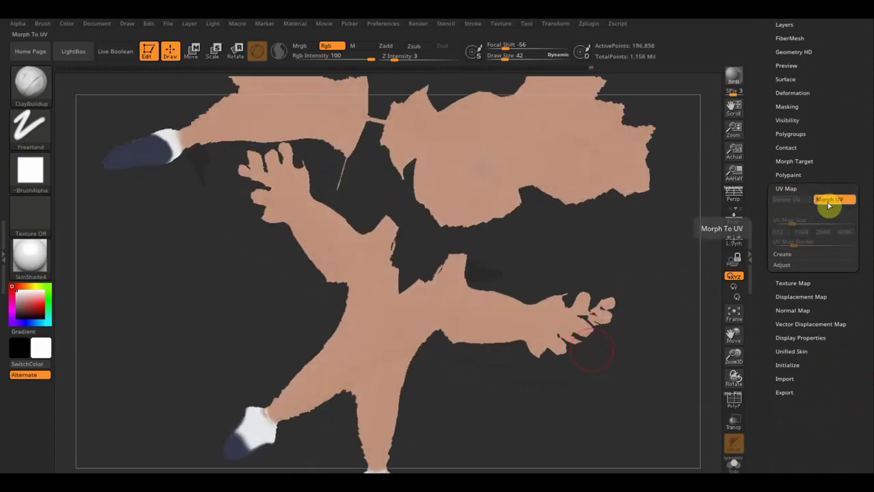
pyautogui.click(831, 201)
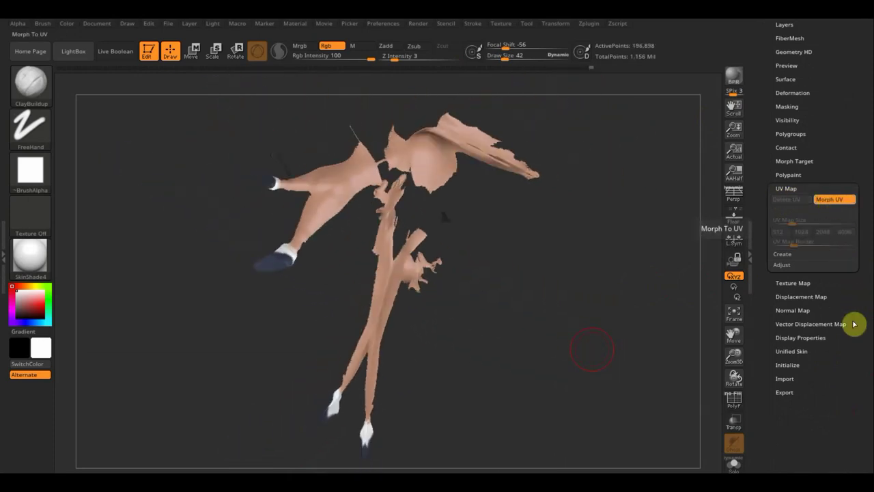
pyautogui.click(795, 310)
pyautogui.moveTo(864, 197)
pyautogui.mouseDown()
pyautogui.moveTo(865, 293)
pyautogui.moveTo(854, 263)
pyautogui.mouseUp()
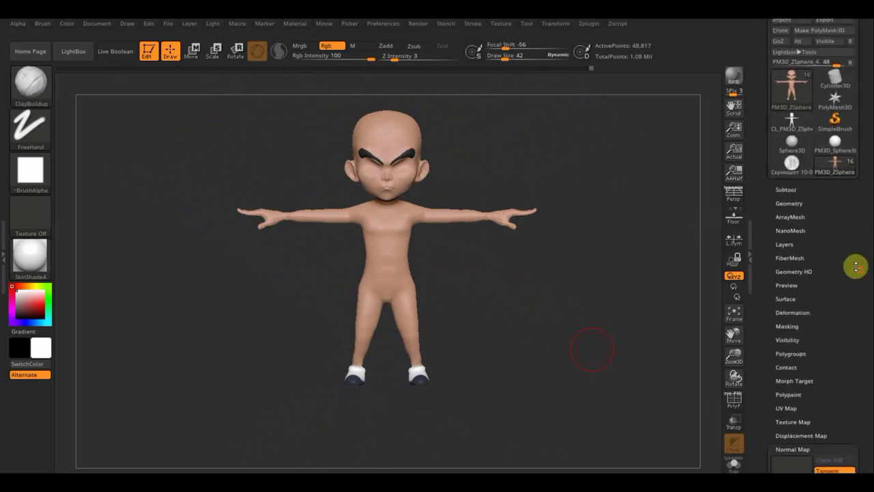
# Subdivide the body with Ctrl+D to three levels (1.746 million points), ending at SDiv level 2.
pyautogui.click(790, 203)
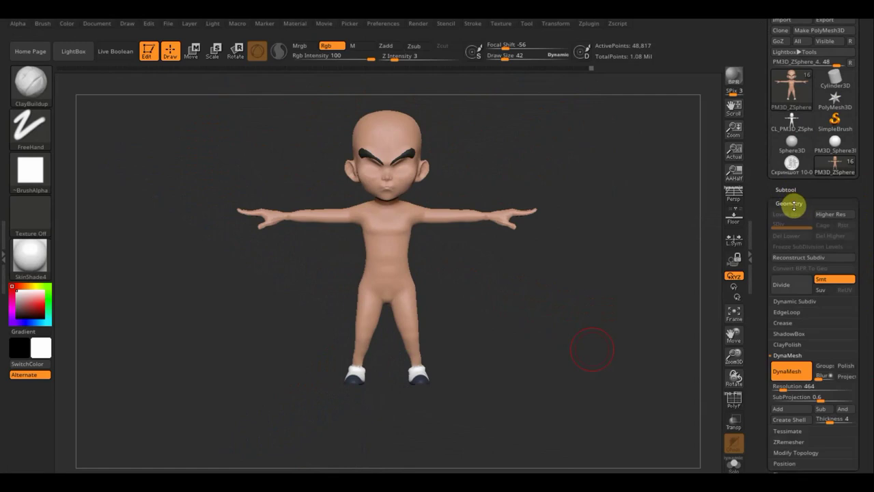
pyautogui.click(792, 203)
pyautogui.click(793, 203)
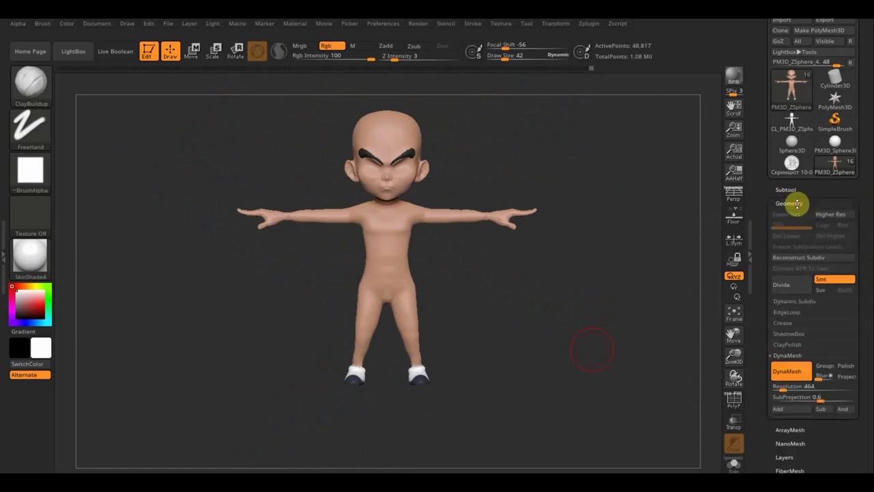
pyautogui.press('ctrl')
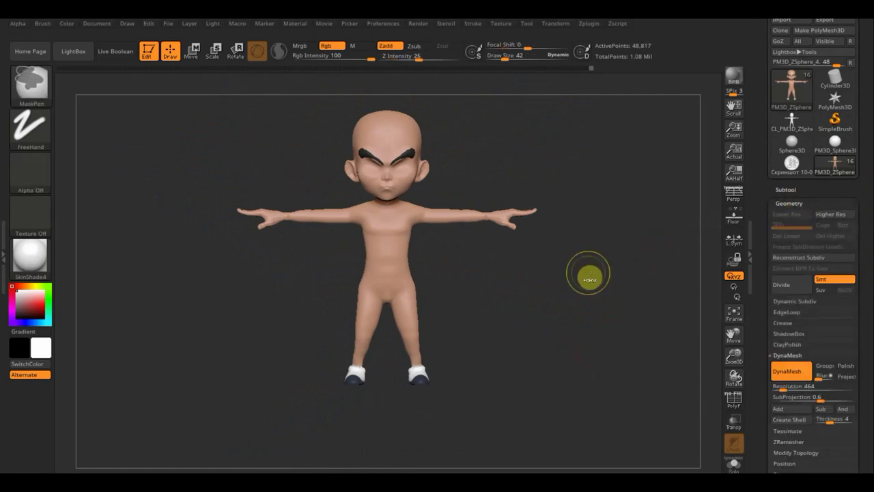
pyautogui.hotkey('ctrl', 'd')
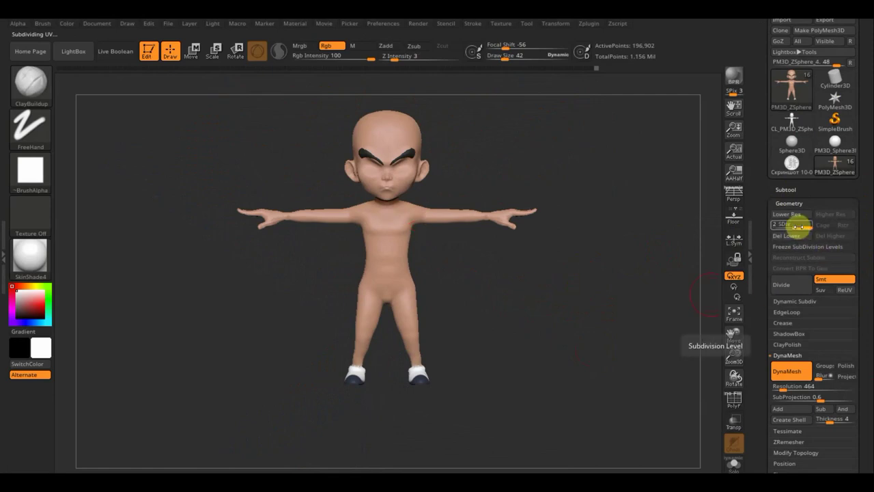
pyautogui.moveTo(798, 227); pyautogui.dragTo(774, 226)
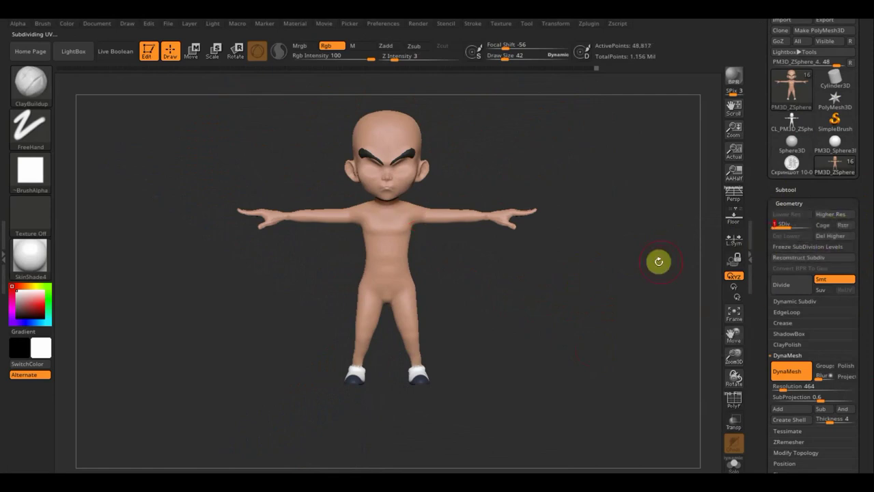
pyautogui.moveTo(779, 226); pyautogui.dragTo(804, 228)
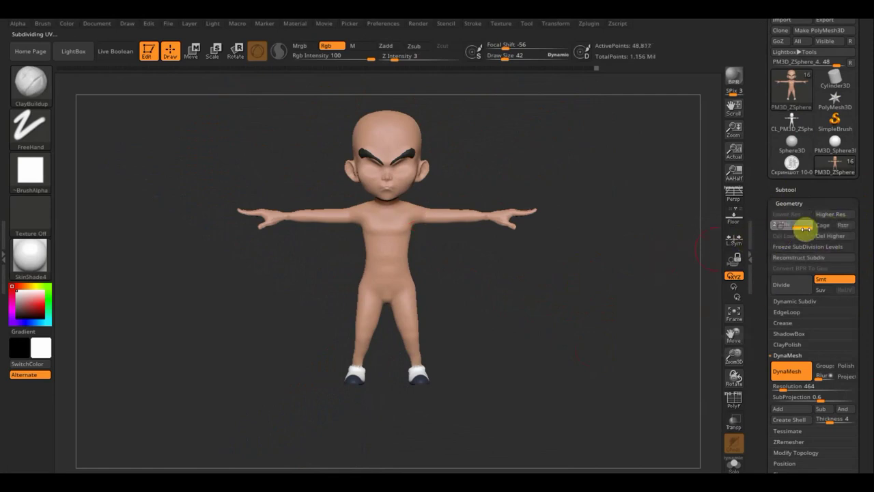
pyautogui.press('ctrl')
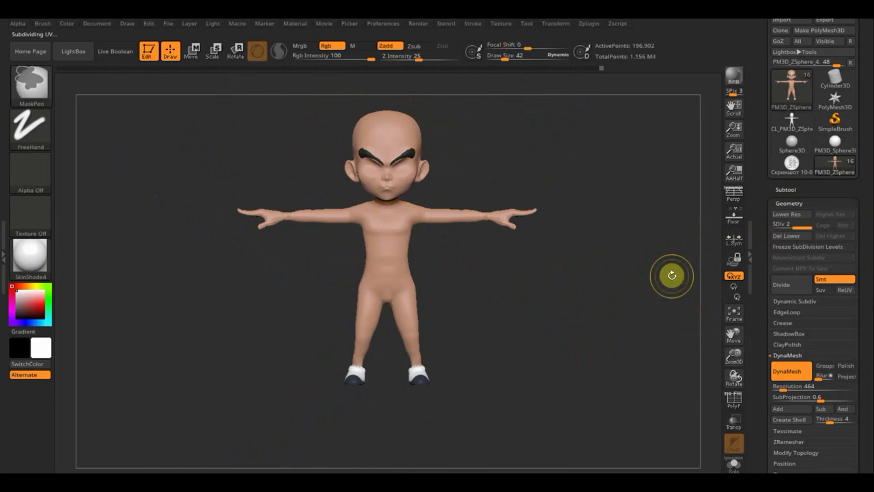
pyautogui.hotkey('ctrl', 'd')
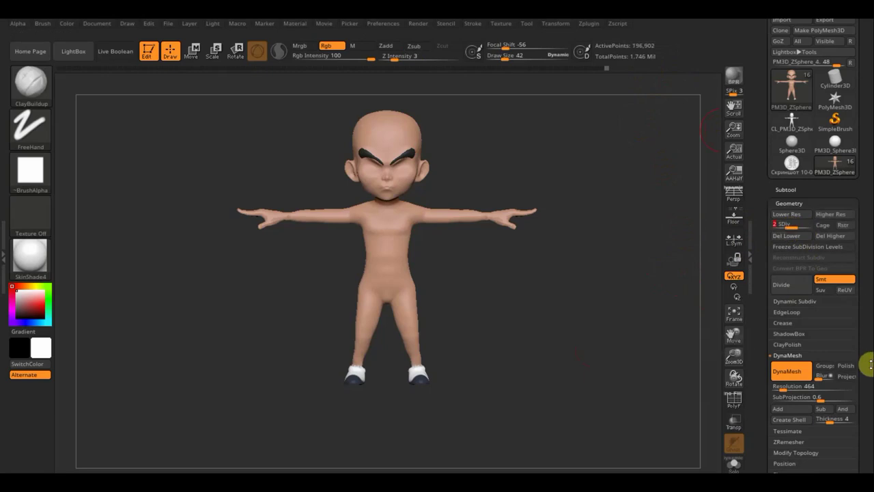
pyautogui.moveTo(864, 366); pyautogui.dragTo(864, 241)
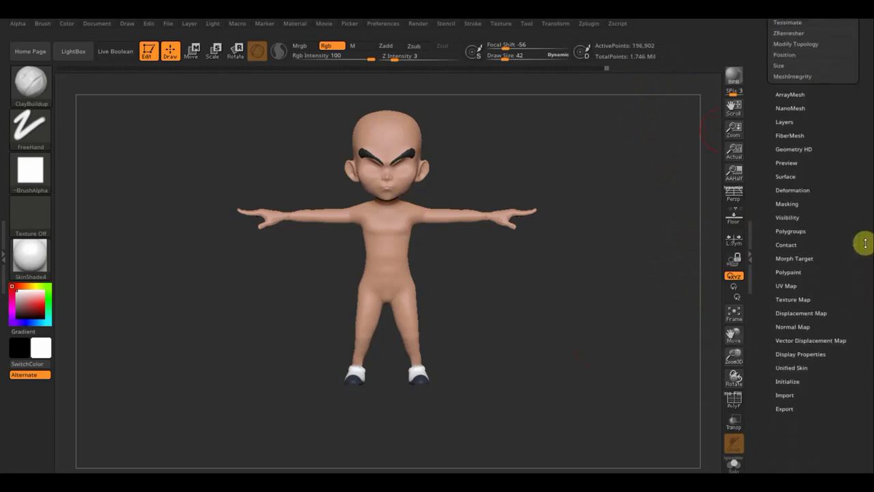
# Create the body's normal map and clone it into the texture slot with Clone NM.
pyautogui.click(796, 324)
pyautogui.moveTo(844, 296); pyautogui.dragTo(852, 363)
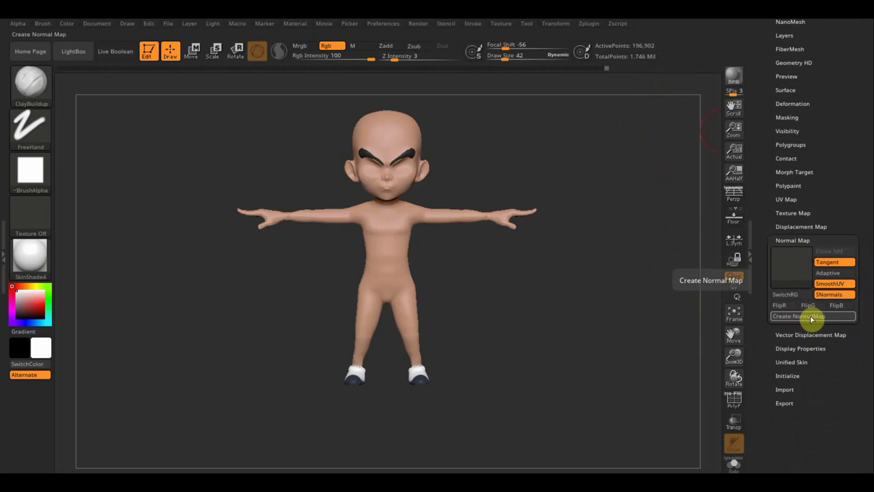
pyautogui.click(810, 317)
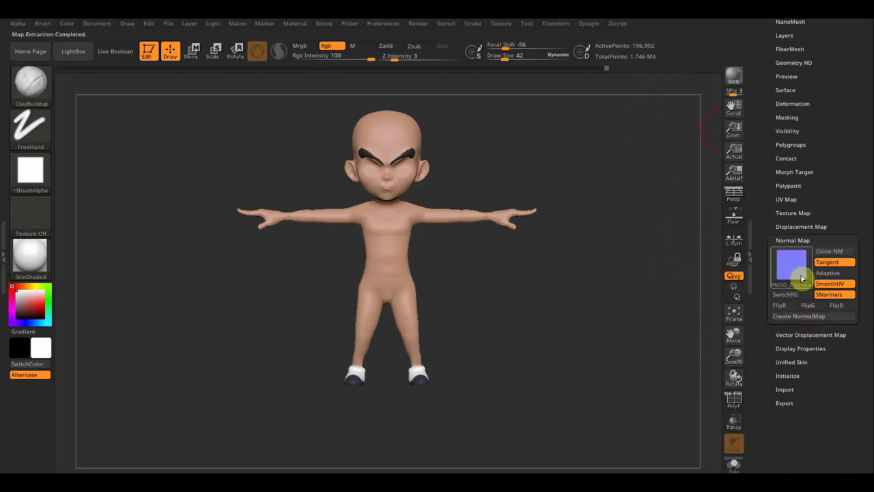
pyautogui.click(835, 253)
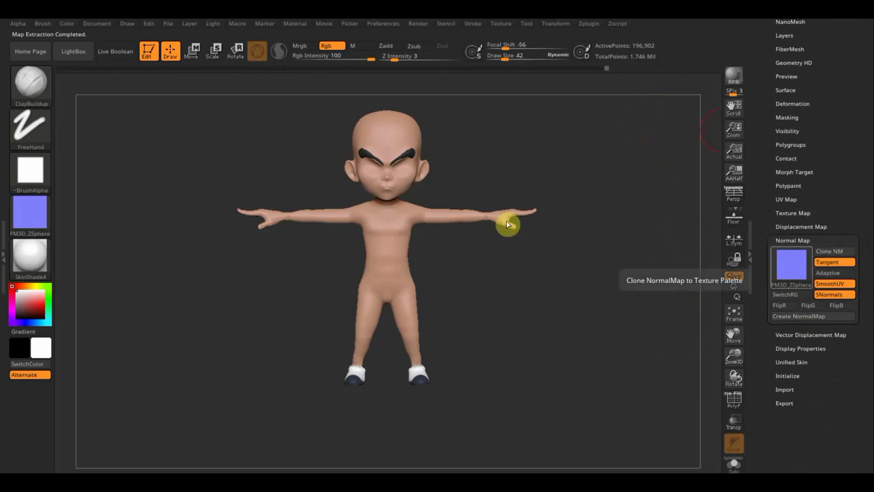
# Export the cloned normal map from the Texture palette as PSD file PM3D_ZSphere_433.
pyautogui.click(28, 220)
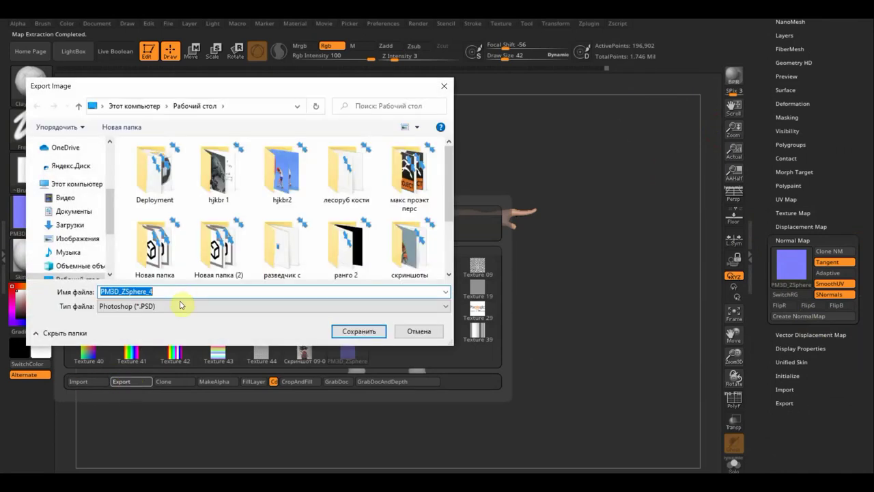
pyautogui.click(153, 292)
pyautogui.write('33')
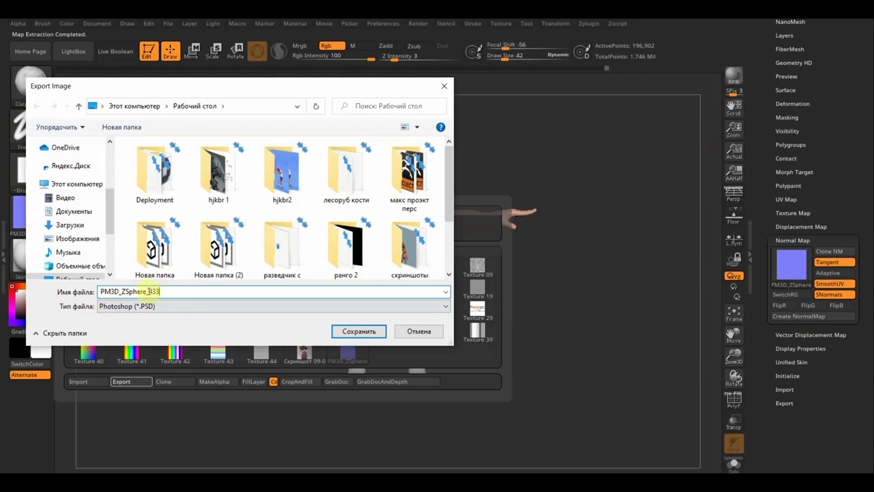
pyautogui.click(360, 332)
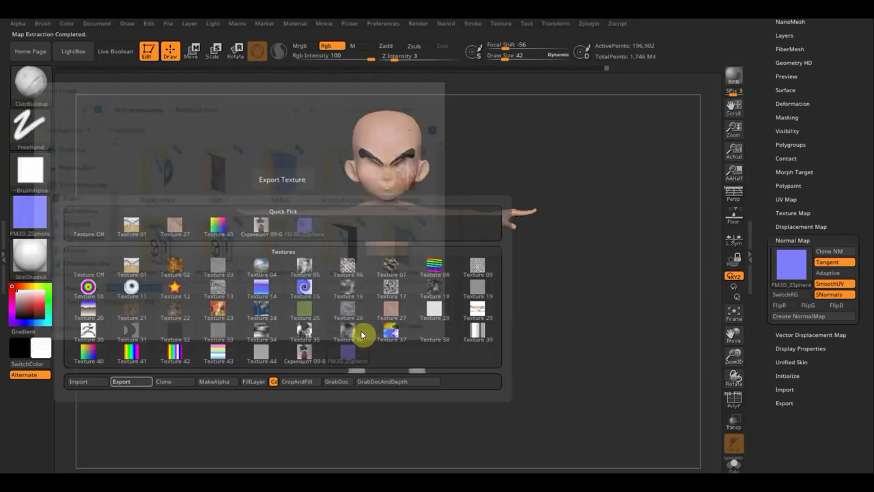
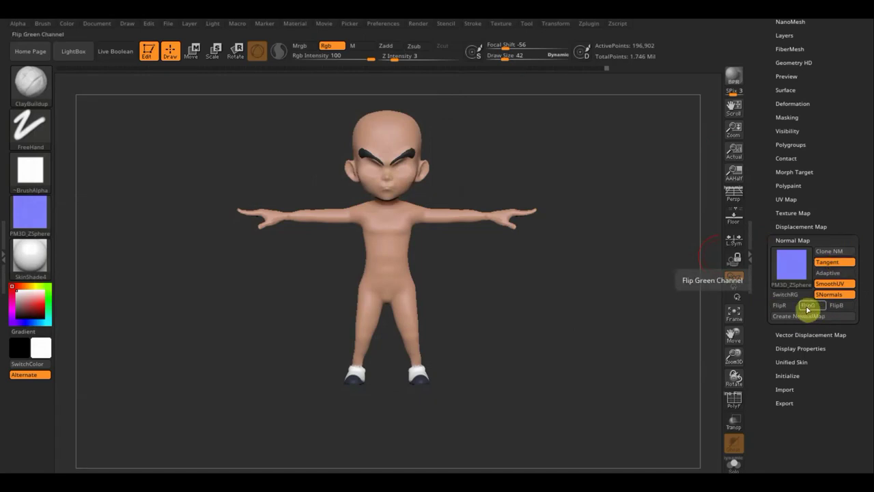
# Set the Texture slot to Texture Off.
pyautogui.scroll(5, 833, 181)
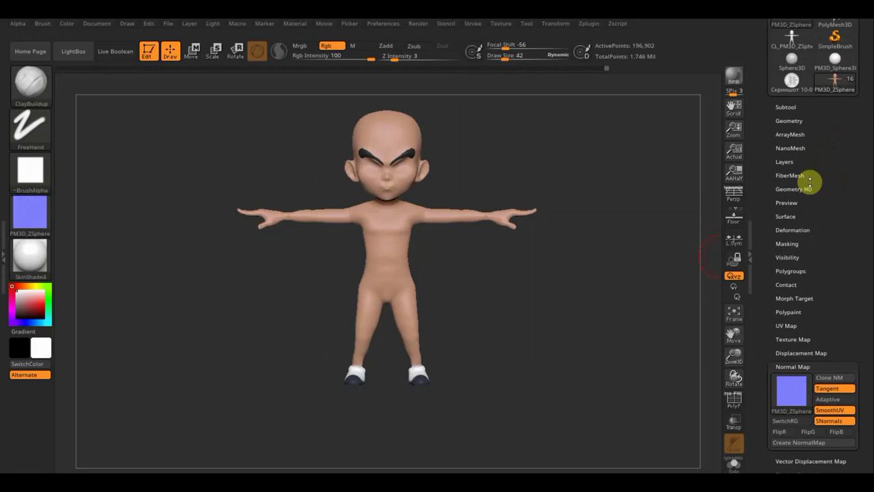
pyautogui.click(39, 221)
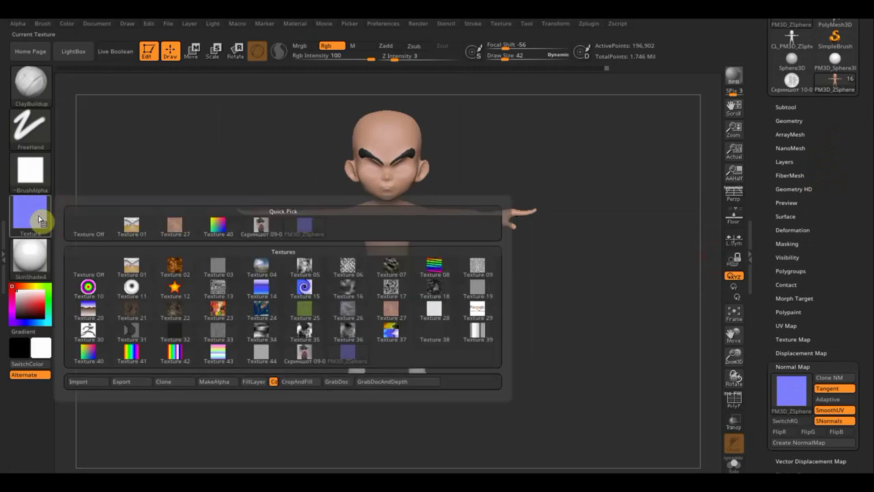
pyautogui.click(92, 225)
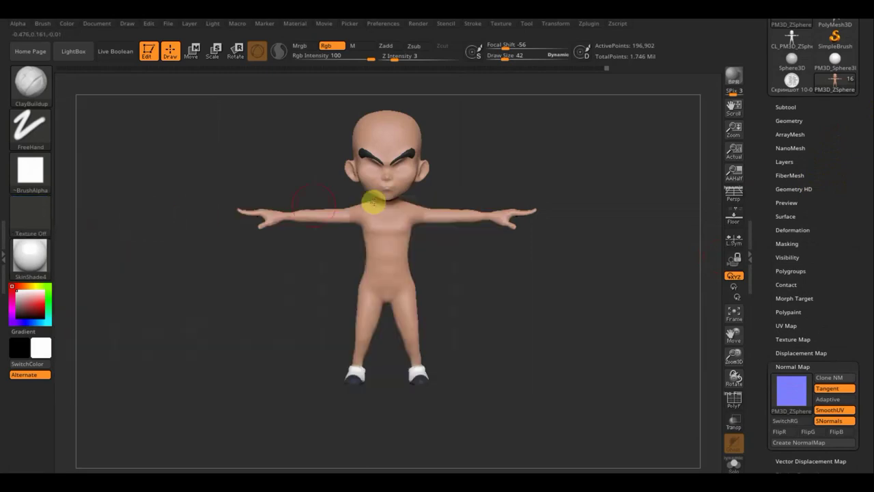
# Compare the long-sleeve shirt Extract6 with the t-shirt Extract7, leaving Extract6 selected.
pyautogui.click(786, 107)
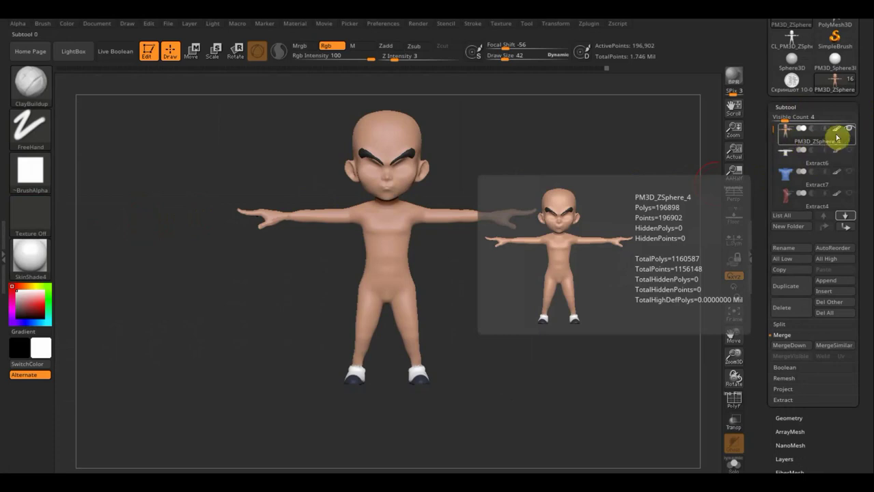
pyautogui.moveTo(792, 154)
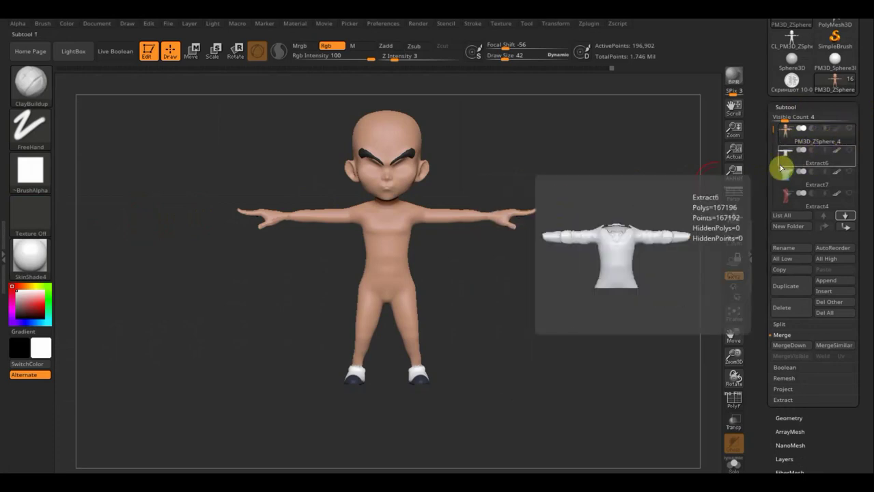
pyautogui.click(788, 164)
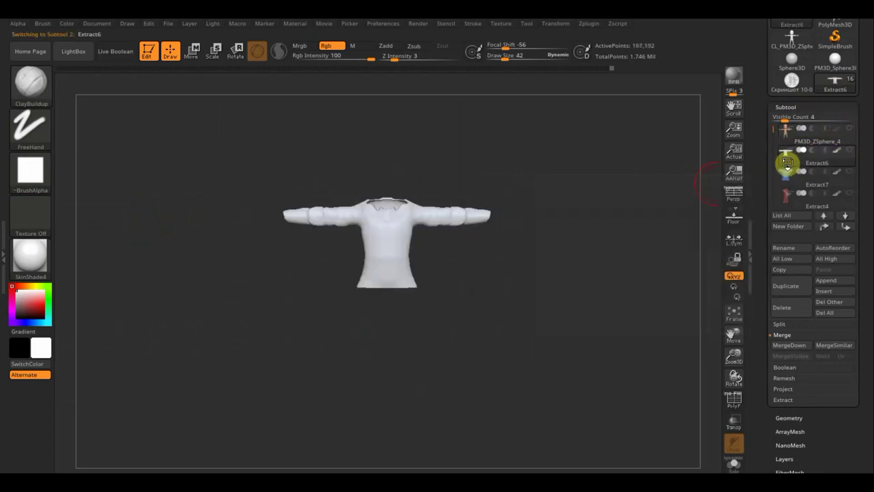
pyautogui.moveTo(562, 222)
pyautogui.mouseDown()
pyautogui.moveTo(537, 273)
pyautogui.moveTo(577, 211)
pyautogui.mouseUp()
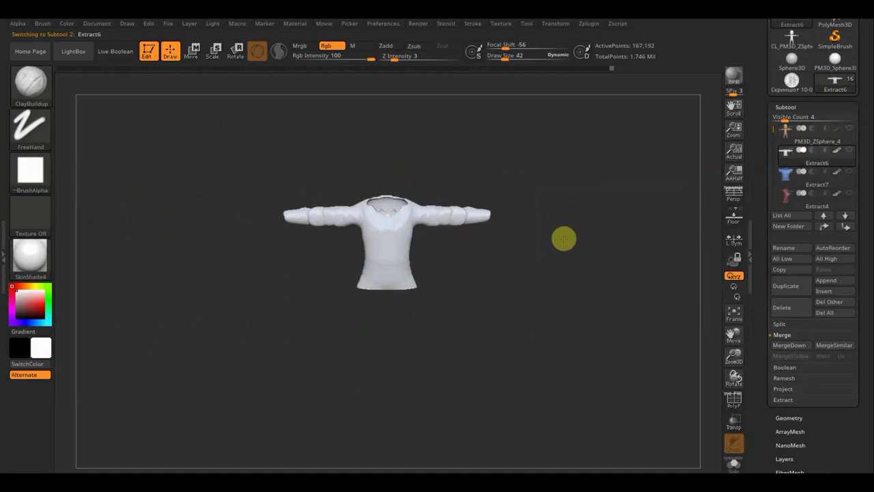
pyautogui.moveTo(572, 275)
pyautogui.mouseDown()
pyautogui.moveTo(448, 250)
pyautogui.moveTo(380, 219)
pyautogui.moveTo(570, 238)
pyautogui.moveTo(580, 201)
pyautogui.moveTo(576, 228)
pyautogui.mouseUp()
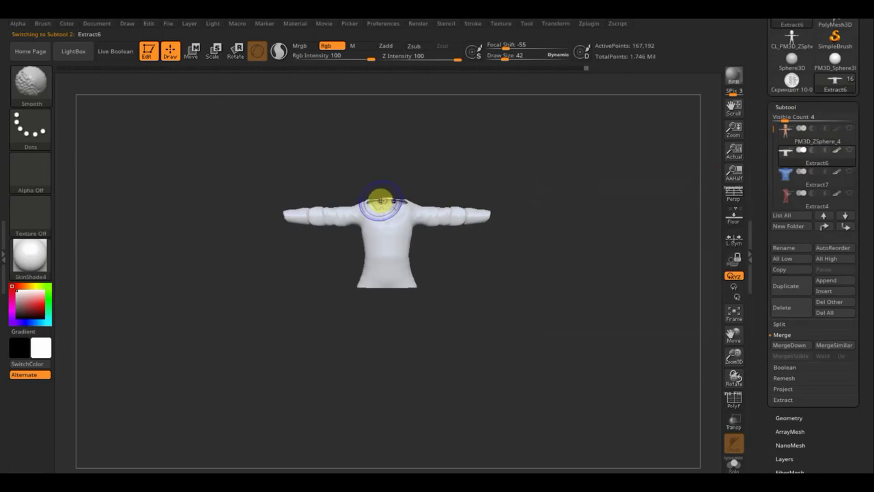
pyautogui.moveTo(613, 234)
pyautogui.mouseDown()
pyautogui.moveTo(621, 237)
pyautogui.moveTo(612, 260)
pyautogui.moveTo(624, 254)
pyautogui.mouseUp()
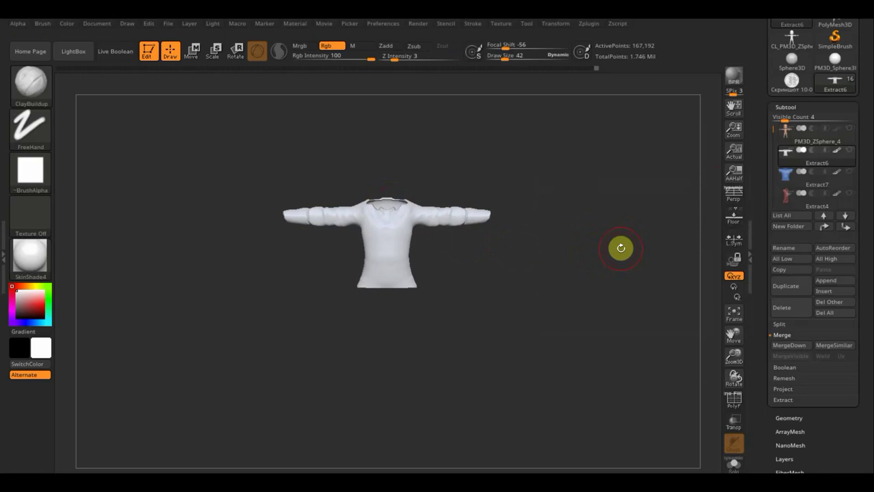
pyautogui.click(790, 184)
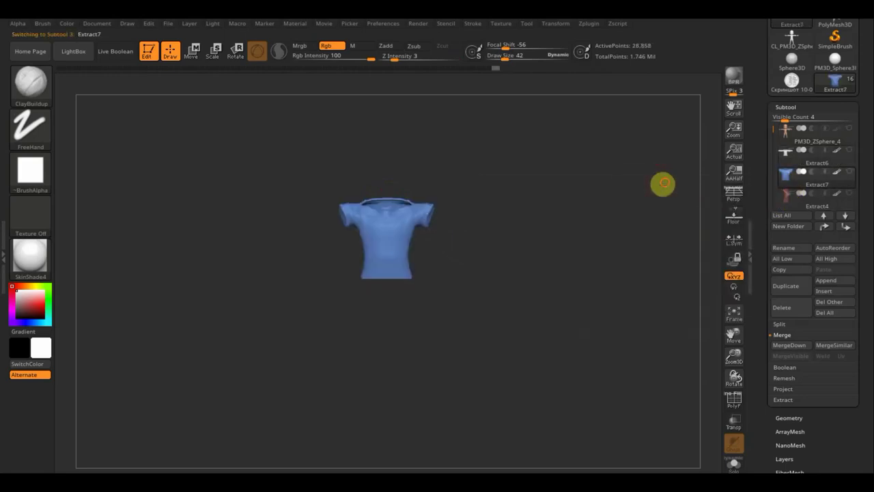
pyautogui.moveTo(663, 185)
pyautogui.mouseDown()
pyautogui.moveTo(653, 244)
pyautogui.moveTo(614, 225)
pyautogui.moveTo(646, 200)
pyautogui.moveTo(642, 218)
pyautogui.moveTo(650, 209)
pyautogui.mouseUp()
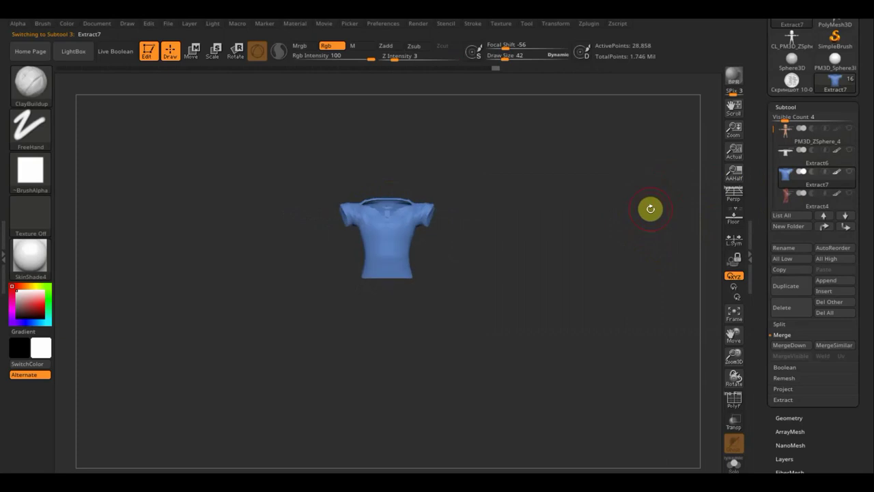
pyautogui.click(789, 167)
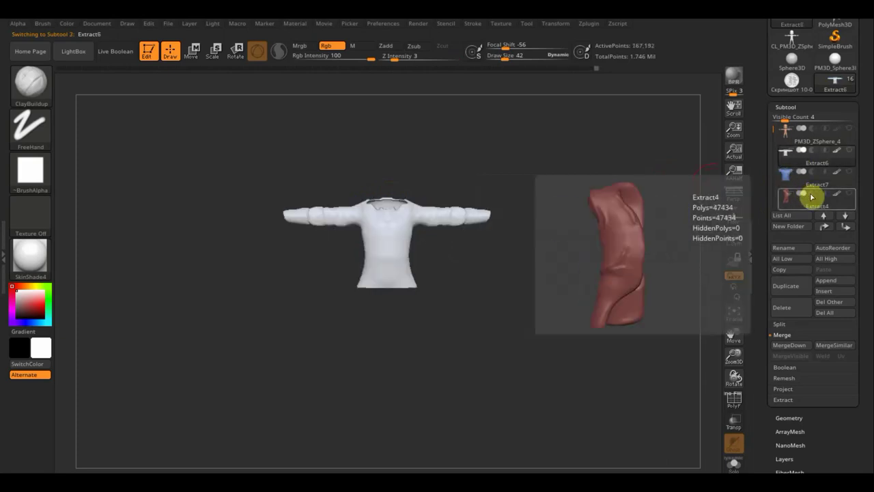
# Merge the blue t-shirt down into Extract6, confirming the irreversible merge.
pyautogui.click(795, 347)
pyautogui.click(685, 373)
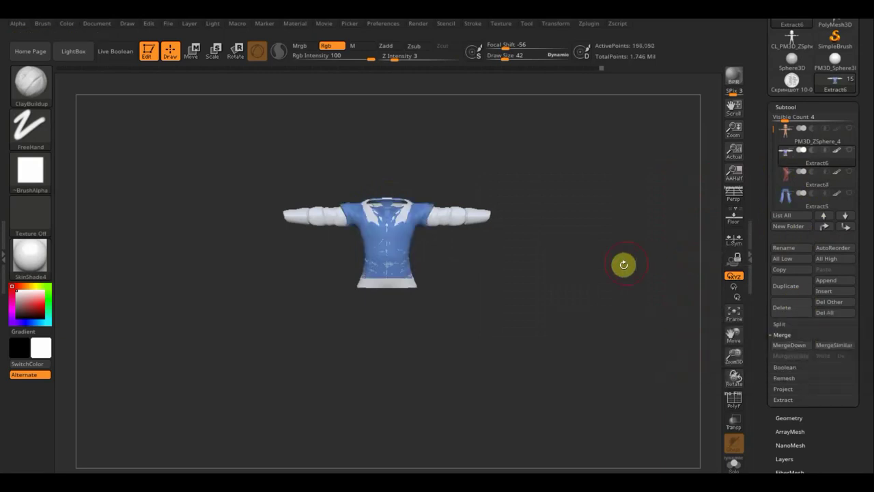
pyautogui.keyDown('alt'); pyautogui.moveTo(579, 296); pyautogui.dragTo(587, 404); pyautogui.keyUp('alt')
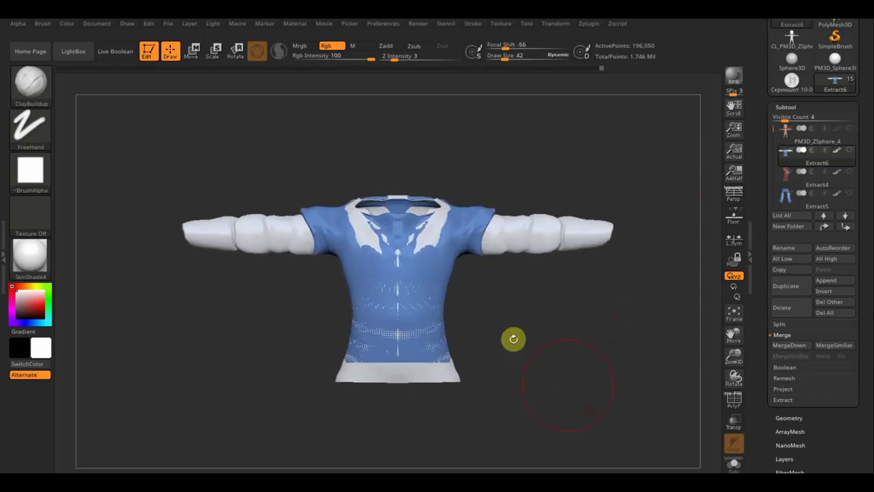
pyautogui.moveTo(537, 318)
pyautogui.mouseDown()
pyautogui.moveTo(522, 342)
pyautogui.moveTo(525, 316)
pyautogui.mouseUp()
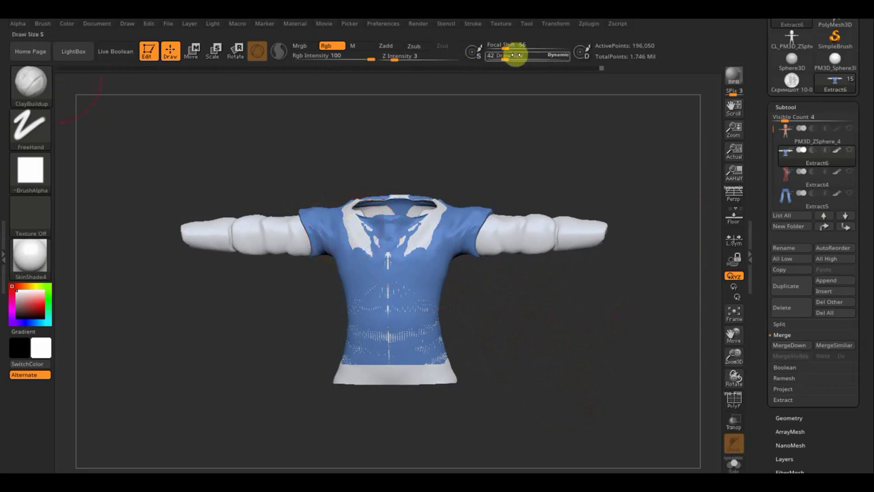
# Reduce Draw Size from 42 to 19 and undo the dark test strokes on the collar.
pyautogui.moveTo(506, 56); pyautogui.dragTo(500, 56)
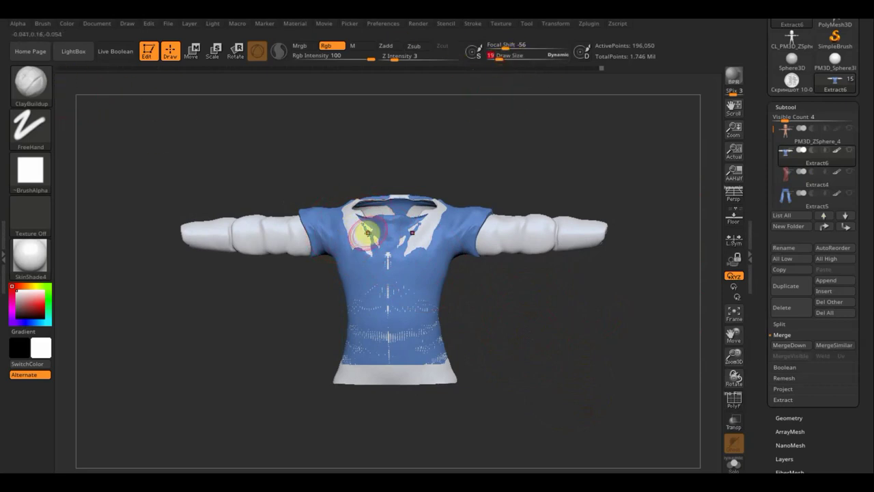
pyautogui.moveTo(358, 220); pyautogui.dragTo(357, 230)
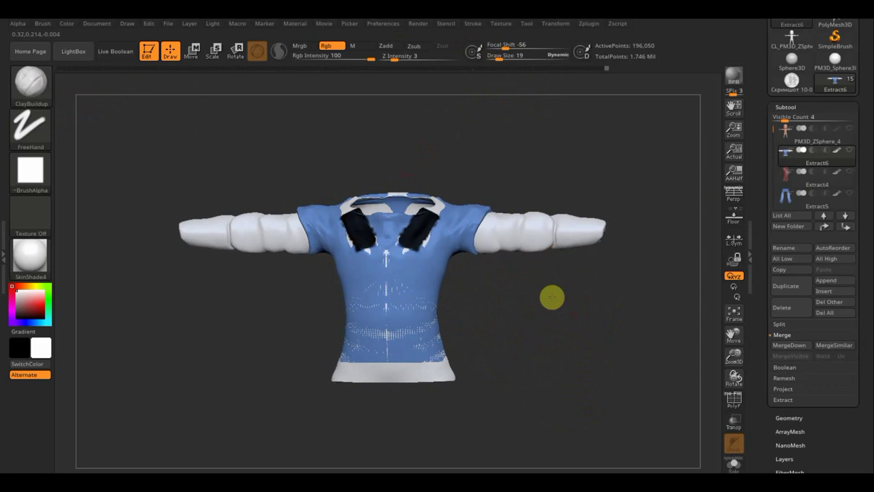
pyautogui.moveTo(552, 297); pyautogui.dragTo(559, 298)
pyautogui.hotkey('ctrl', 'z')
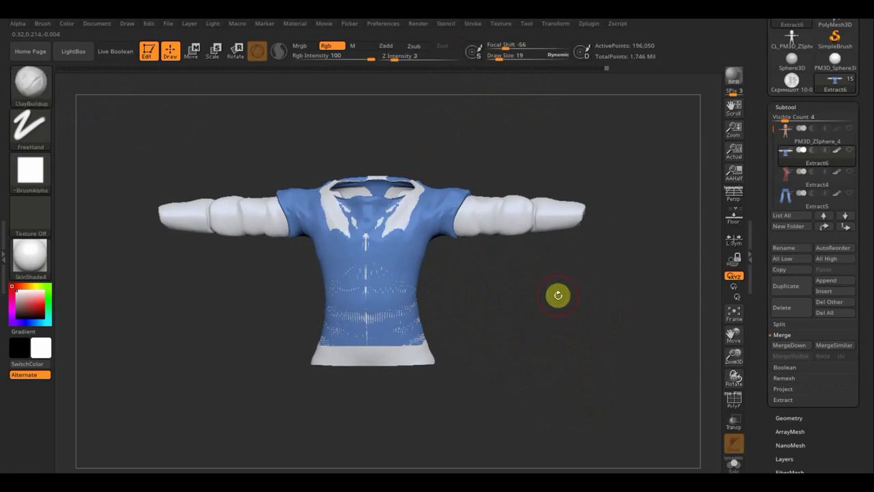
# Enable Zadd, turn off Rgb and material painting, and check the shirt's polygon wireframe.
pyautogui.click(390, 46)
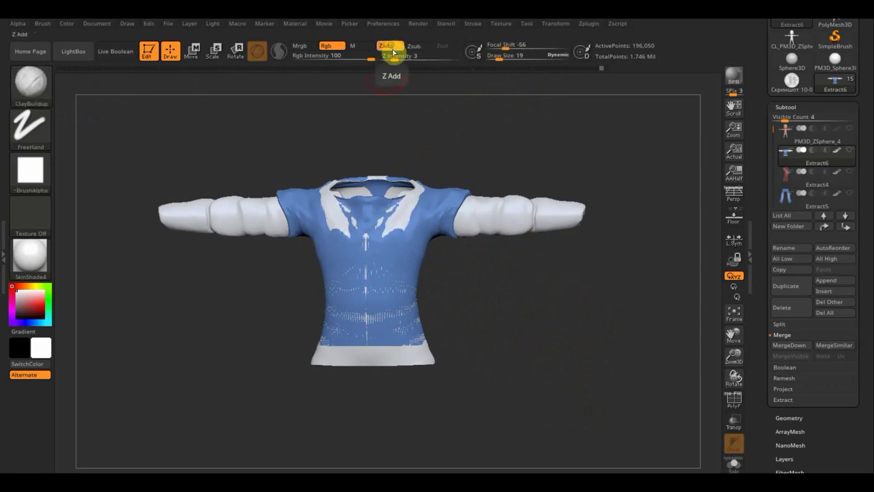
pyautogui.click(351, 46)
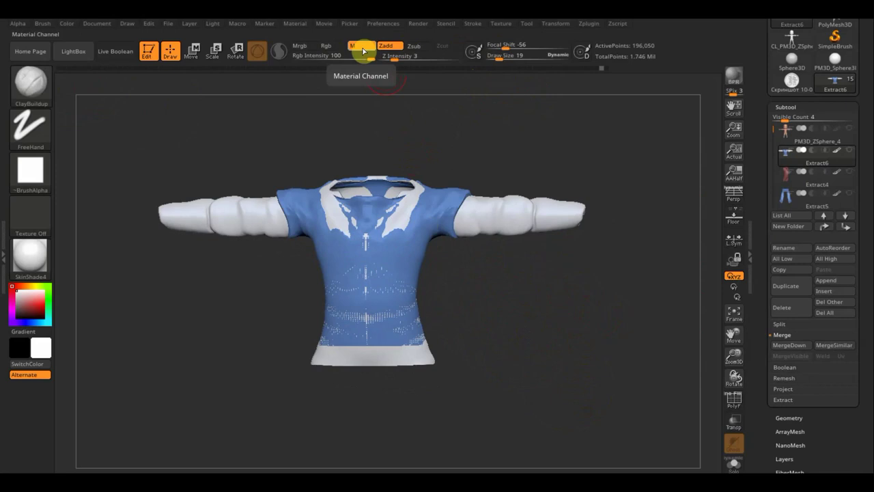
pyautogui.click(354, 49)
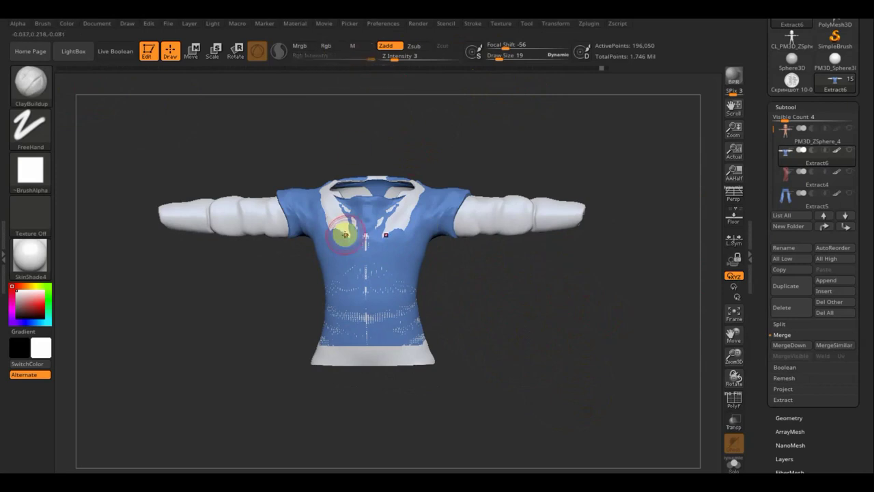
pyautogui.click(734, 399)
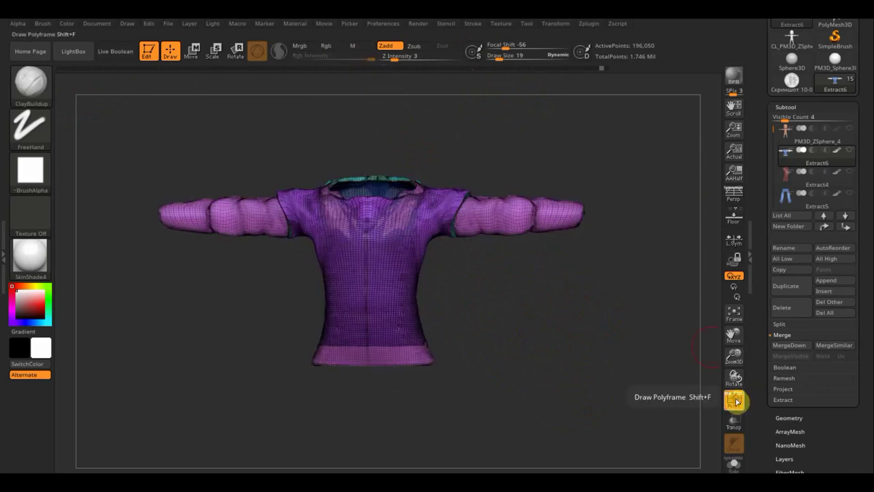
pyautogui.moveTo(653, 367); pyautogui.dragTo(667, 384)
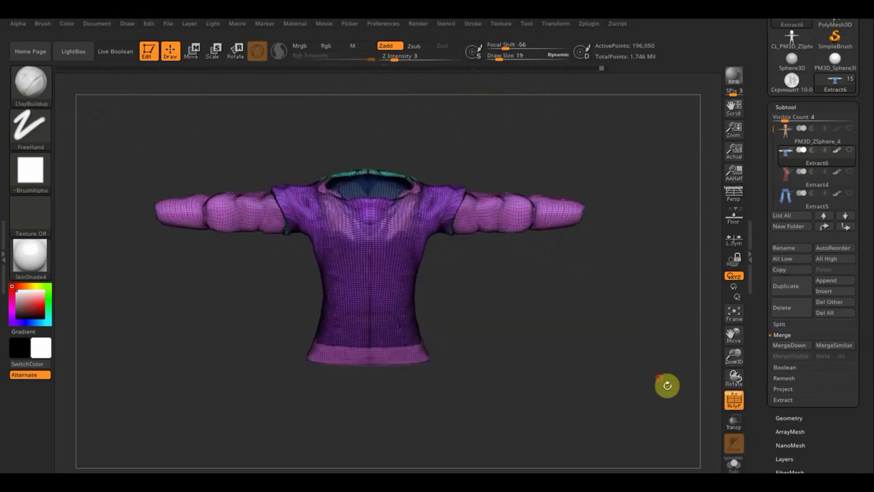
pyautogui.click(735, 400)
pyautogui.press('shift')
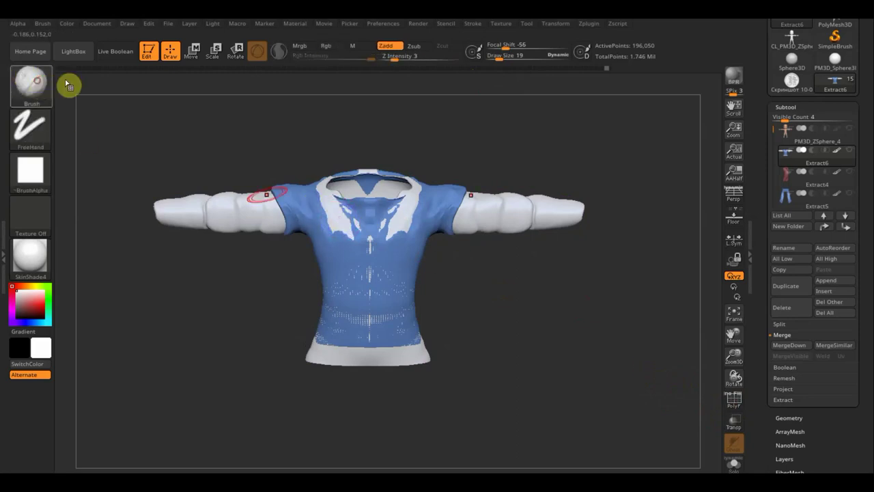
# Pick the Move Topological brush and turn the shirt to check it from several angles.
pyautogui.press('b')
pyautogui.click(345, 99)
pyautogui.moveTo(409, 129)
pyautogui.mouseDown()
pyautogui.moveTo(457, 152)
pyautogui.moveTo(352, 195)
pyautogui.mouseUp()
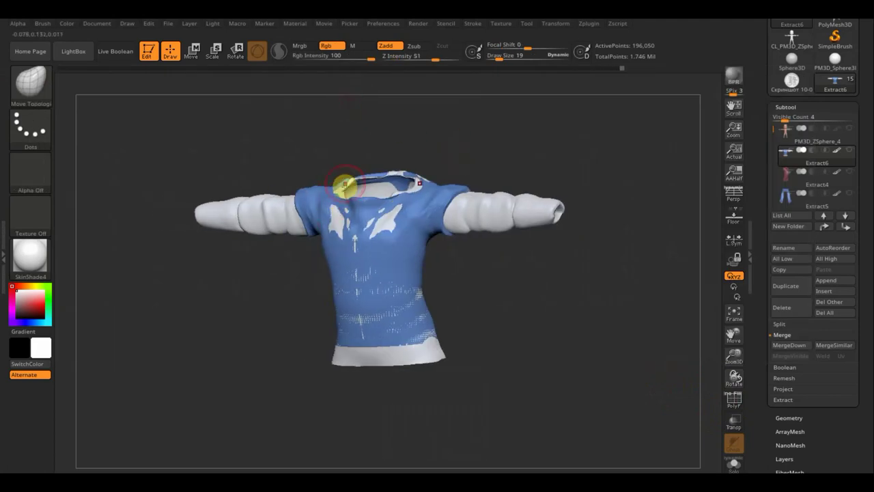
pyautogui.press('shift')
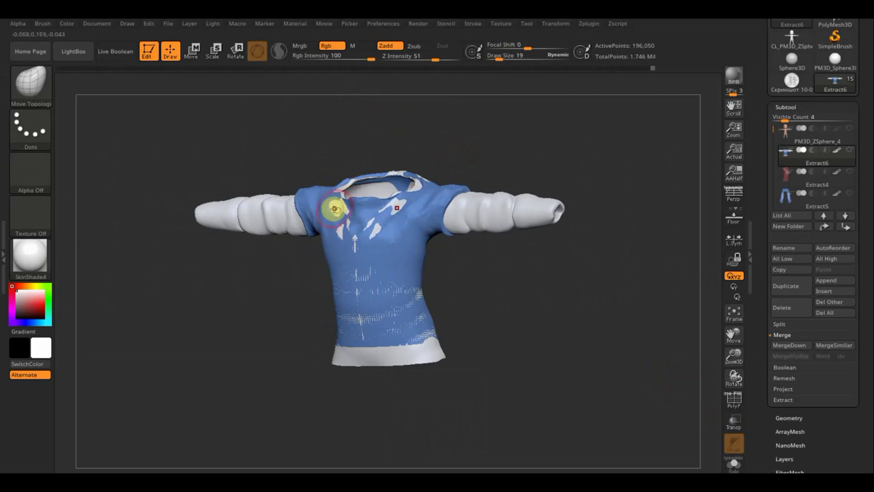
pyautogui.press('shift')
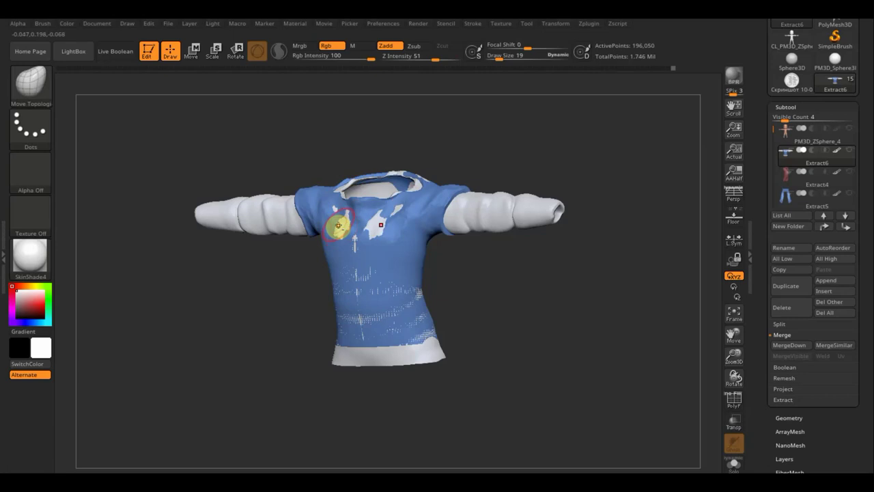
pyautogui.press('shift')
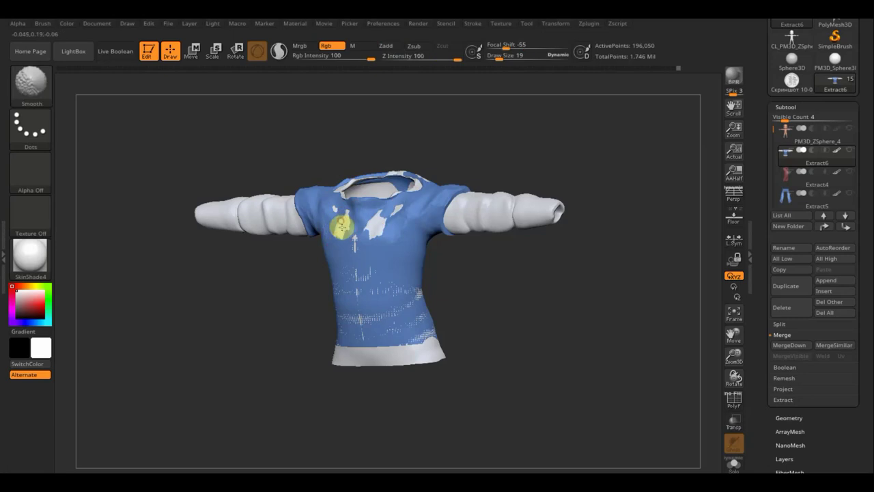
pyautogui.press('super')
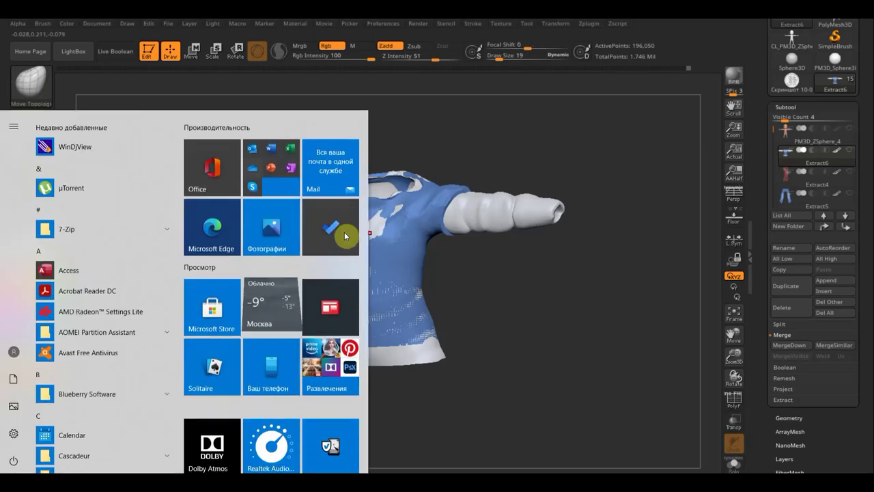
pyautogui.press('super')
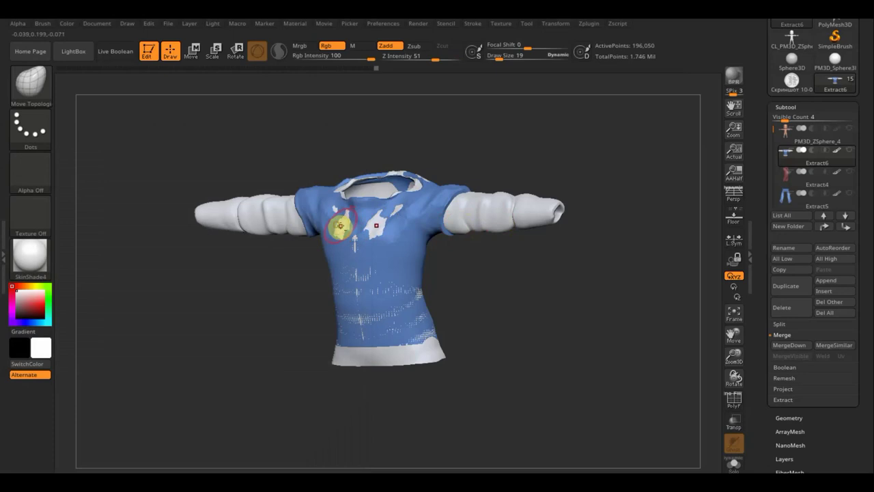
pyautogui.press('space')
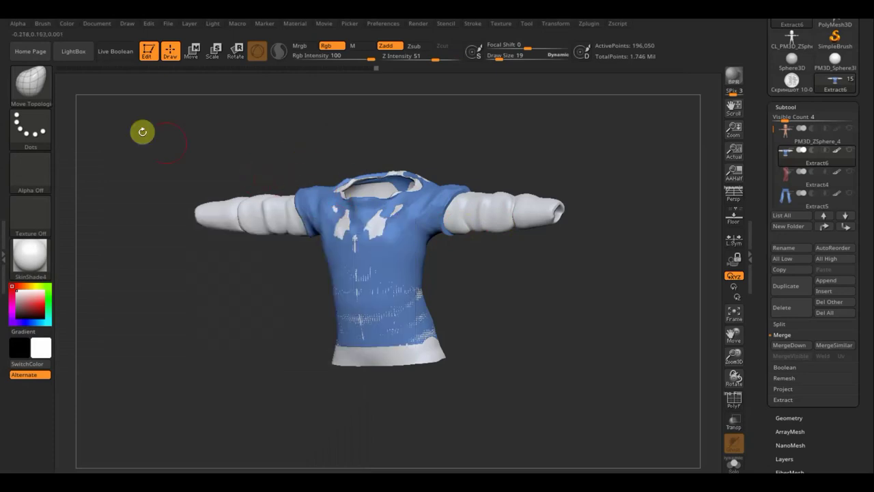
pyautogui.moveTo(472, 156); pyautogui.dragTo(457, 166)
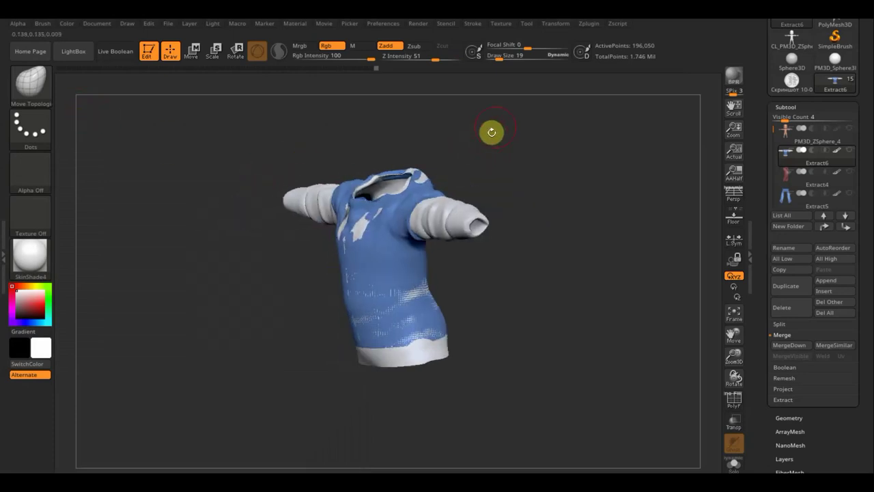
pyautogui.keyDown('shift'); pyautogui.moveTo(492, 130); pyautogui.dragTo(552, 166); pyautogui.keyUp('shift')
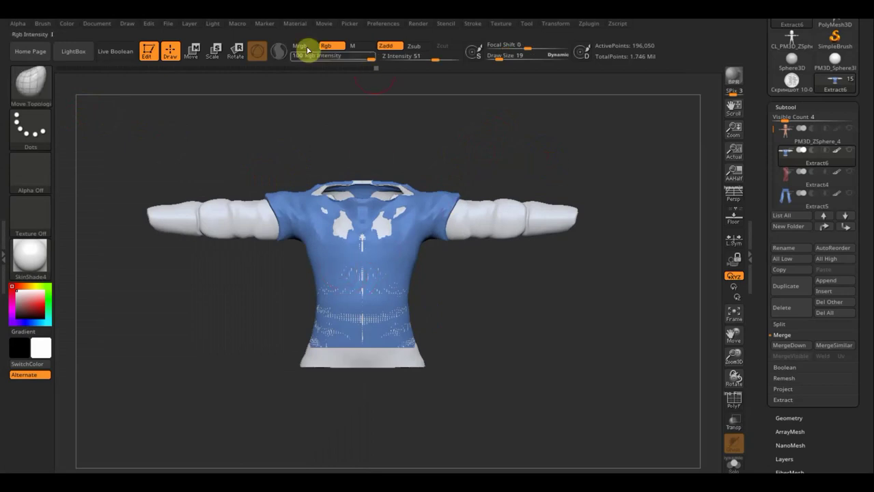
# Switch to the Standard brush, sample the shirt's blue, and set Rgb Intensity to 63.
pyautogui.click(26, 94)
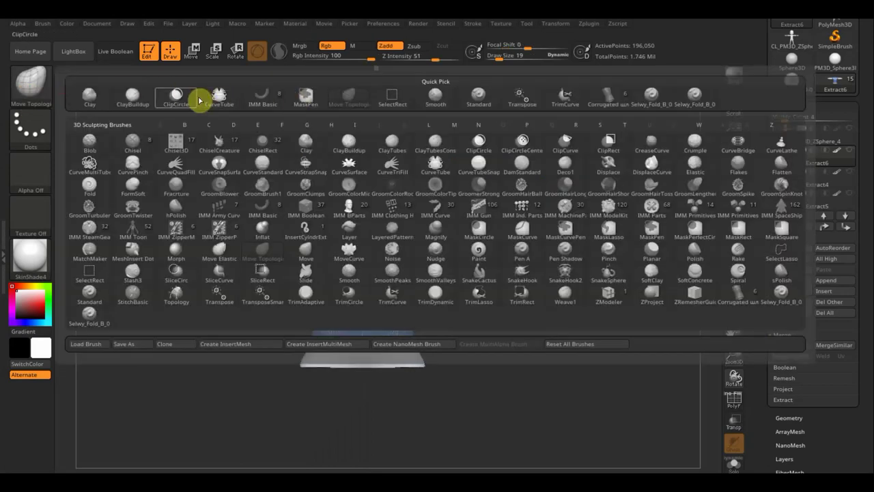
pyautogui.click(131, 97)
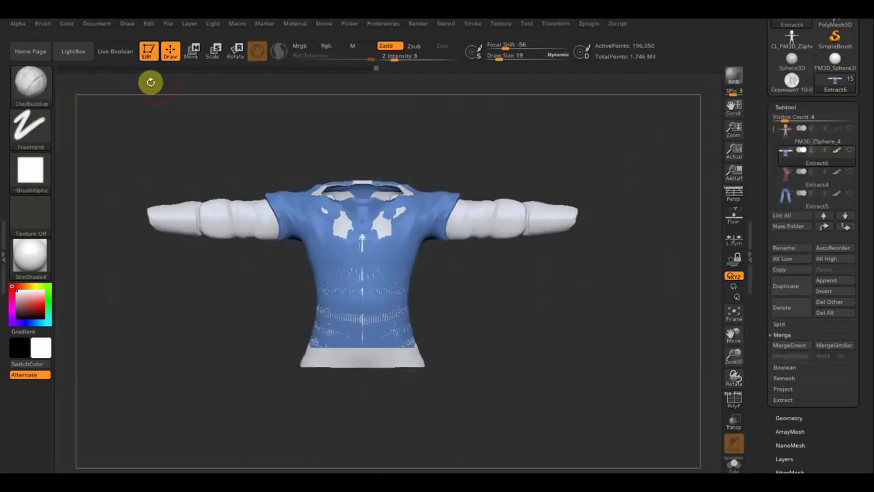
pyautogui.click(30, 83)
pyautogui.click(477, 94)
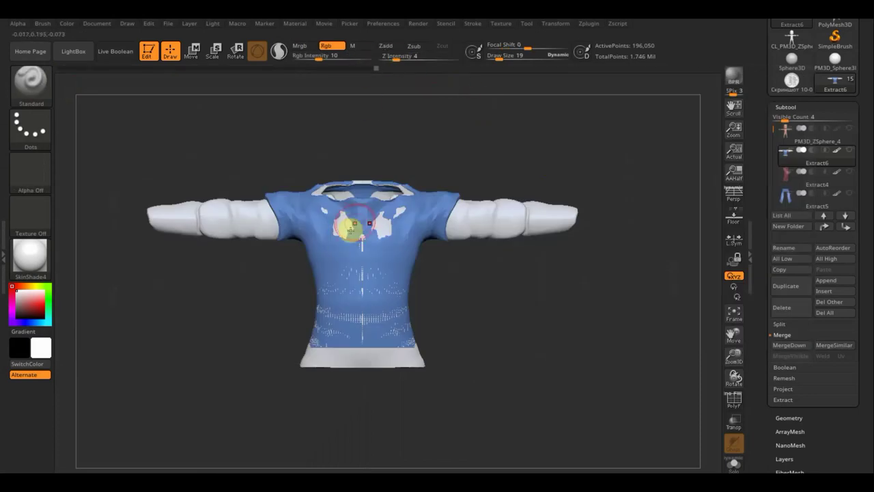
pyautogui.press('c')
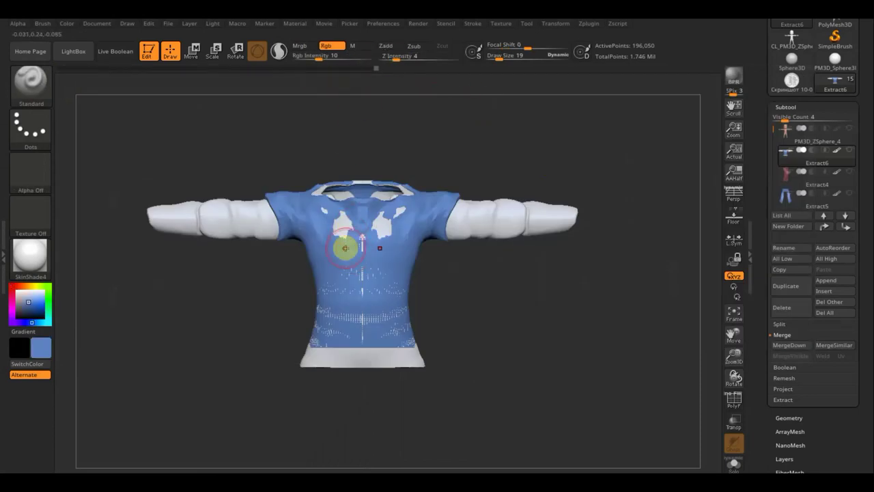
pyautogui.moveTo(344, 218); pyautogui.dragTo(341, 204)
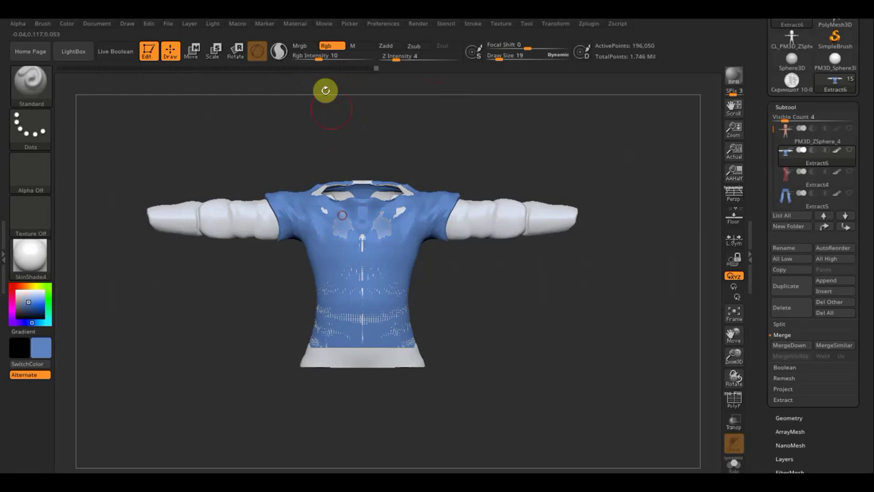
pyautogui.moveTo(312, 56); pyautogui.dragTo(356, 70)
pyautogui.moveTo(341, 226)
pyautogui.mouseDown()
pyautogui.moveTo(332, 214)
pyautogui.moveTo(348, 193)
pyautogui.moveTo(312, 191)
pyautogui.moveTo(371, 185)
pyautogui.moveTo(353, 185)
pyautogui.mouseUp()
# Paint the white chest, hem, waist, neck and waist-opening patches blue, then save with Ctrl+S.
pyautogui.moveTo(356, 283)
pyautogui.mouseDown()
pyautogui.moveTo(314, 298)
pyautogui.moveTo(353, 287)
pyautogui.moveTo(383, 314)
pyautogui.moveTo(316, 332)
pyautogui.moveTo(397, 332)
pyautogui.moveTo(322, 366)
pyautogui.mouseUp()
pyautogui.moveTo(572, 335); pyautogui.dragTo(382, 353)
pyautogui.moveTo(272, 372)
pyautogui.mouseDown()
pyautogui.moveTo(377, 312)
pyautogui.moveTo(298, 299)
pyautogui.moveTo(325, 247)
pyautogui.moveTo(287, 244)
pyautogui.moveTo(267, 191)
pyautogui.moveTo(359, 203)
pyautogui.mouseUp()
pyautogui.moveTo(449, 284)
pyautogui.mouseDown()
pyautogui.moveTo(533, 293)
pyautogui.moveTo(513, 326)
pyautogui.moveTo(522, 341)
pyautogui.mouseUp()
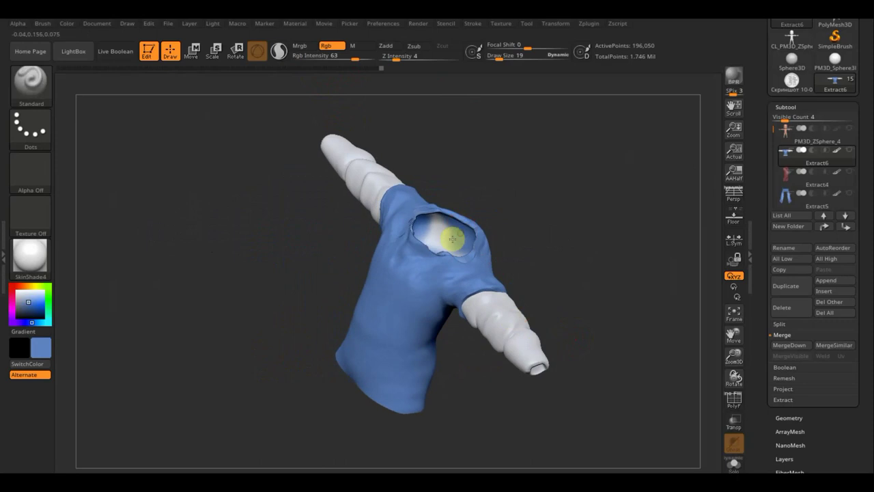
pyautogui.moveTo(453, 238)
pyautogui.mouseDown()
pyautogui.moveTo(431, 221)
pyautogui.moveTo(419, 250)
pyautogui.moveTo(457, 254)
pyautogui.mouseUp()
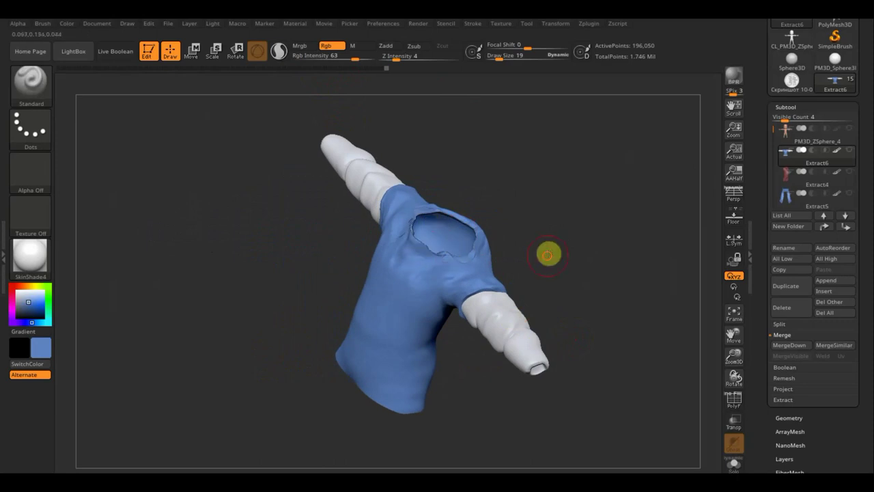
pyautogui.moveTo(548, 254); pyautogui.dragTo(562, 179)
pyautogui.moveTo(503, 232); pyautogui.dragTo(504, 228)
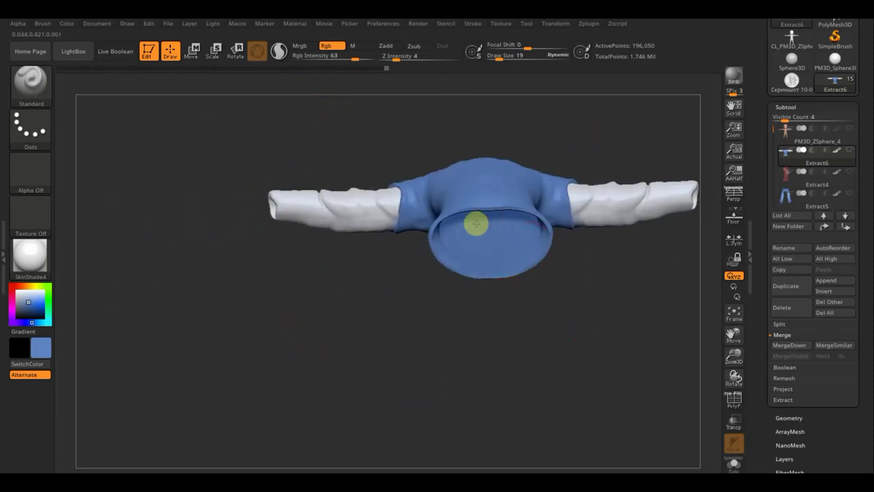
pyautogui.moveTo(552, 283)
pyautogui.mouseDown()
pyautogui.moveTo(562, 249)
pyautogui.moveTo(560, 332)
pyautogui.moveTo(535, 436)
pyautogui.moveTo(592, 349)
pyautogui.mouseUp()
pyautogui.hotkey('ctrl', 's')
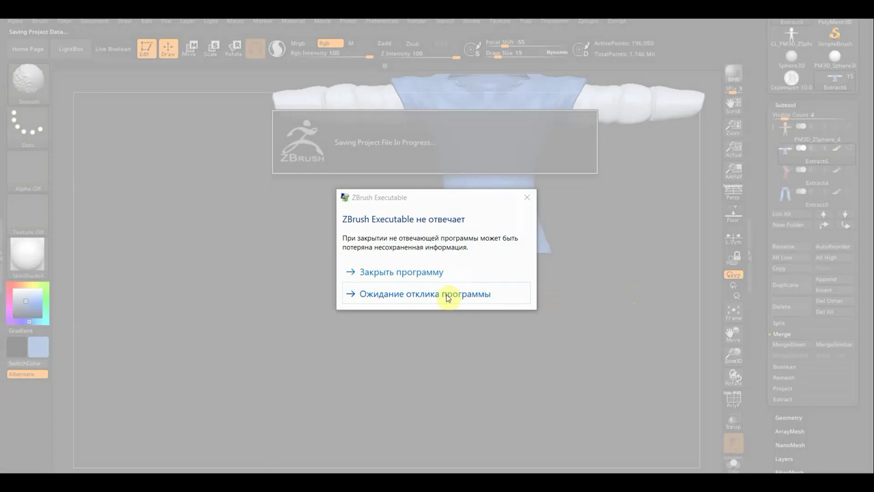
# Choose to wait for the stalled save to complete, then shift the shirt view down-left.
pyautogui.click(442, 295)
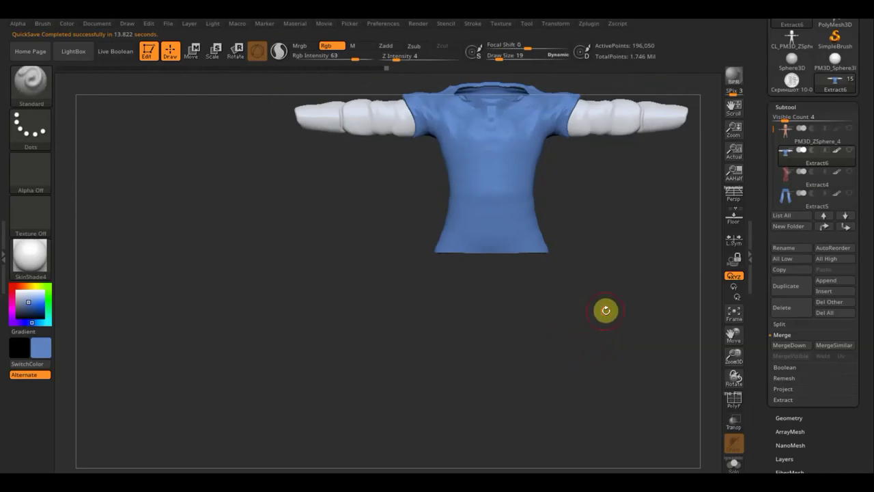
pyautogui.moveTo(606, 311)
pyautogui.keyDown('alt'); pyautogui.mouseDown()
pyautogui.moveTo(506, 384)
pyautogui.moveTo(547, 325)
pyautogui.mouseUp(); pyautogui.keyUp('alt')
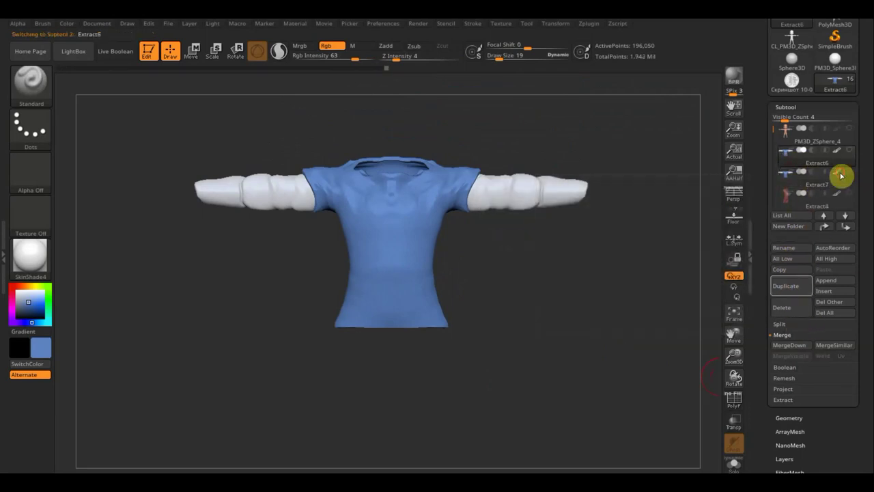
# DynaMesh the shirt copy at resolution 344 and inspect the new mesh from below.
pyautogui.click(735, 403)
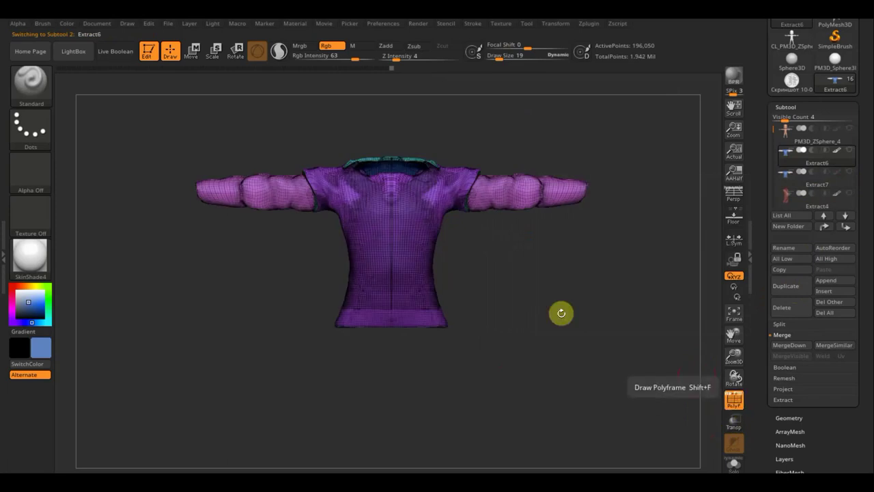
pyautogui.click(796, 418)
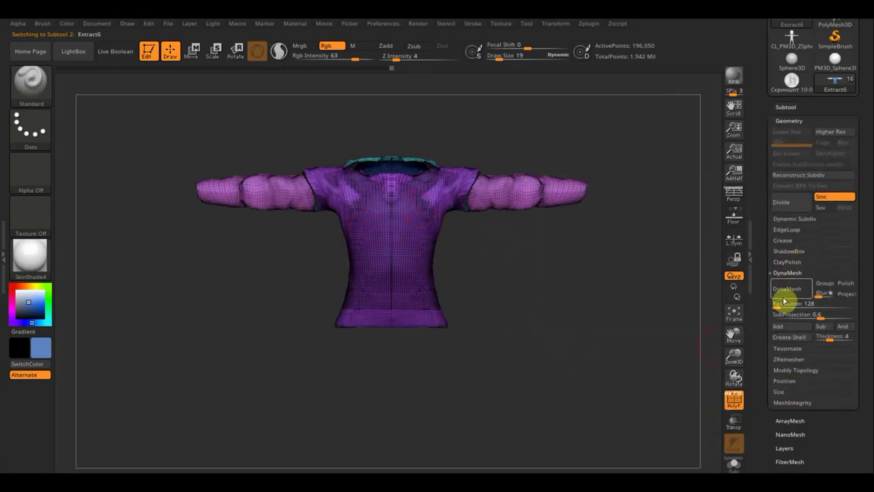
pyautogui.moveTo(784, 301); pyautogui.dragTo(778, 307)
pyautogui.click(785, 290)
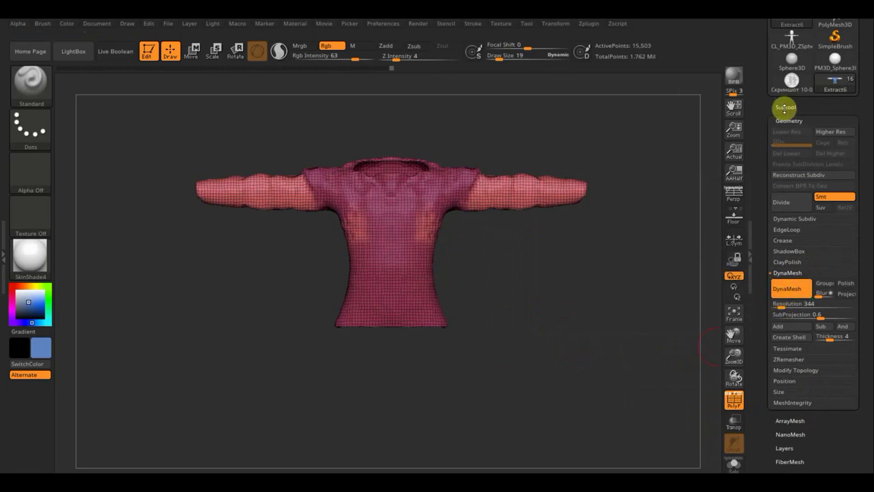
pyautogui.click(734, 399)
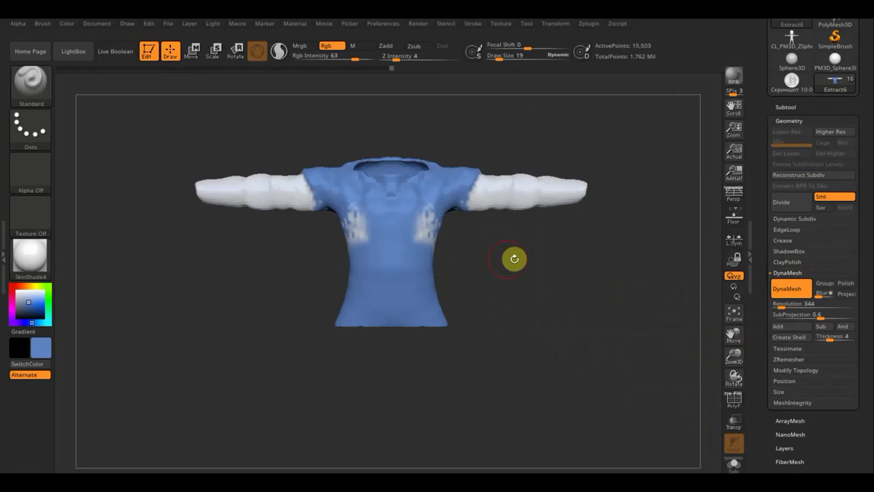
pyautogui.moveTo(490, 269)
pyautogui.mouseDown()
pyautogui.moveTo(412, 220)
pyautogui.moveTo(419, 235)
pyautogui.mouseUp()
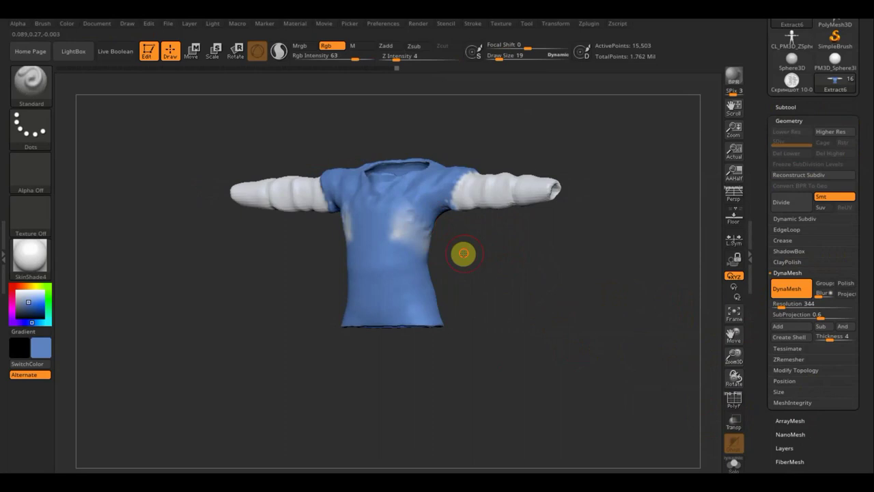
pyautogui.moveTo(463, 253)
pyautogui.mouseDown()
pyautogui.moveTo(423, 239)
pyautogui.moveTo(541, 272)
pyautogui.moveTo(637, 277)
pyautogui.mouseUp()
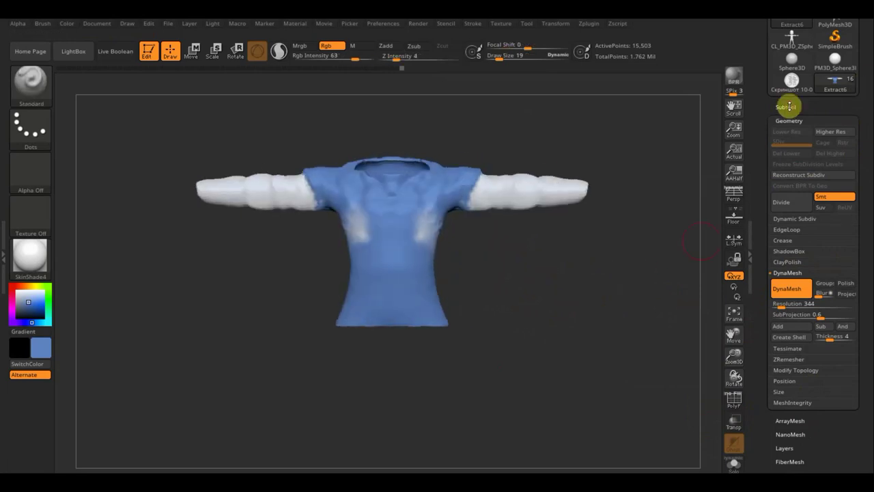
pyautogui.click(785, 106)
# Select Extract7, toggle its visibility, and turn the shirt to show more collar.
pyautogui.click(850, 174)
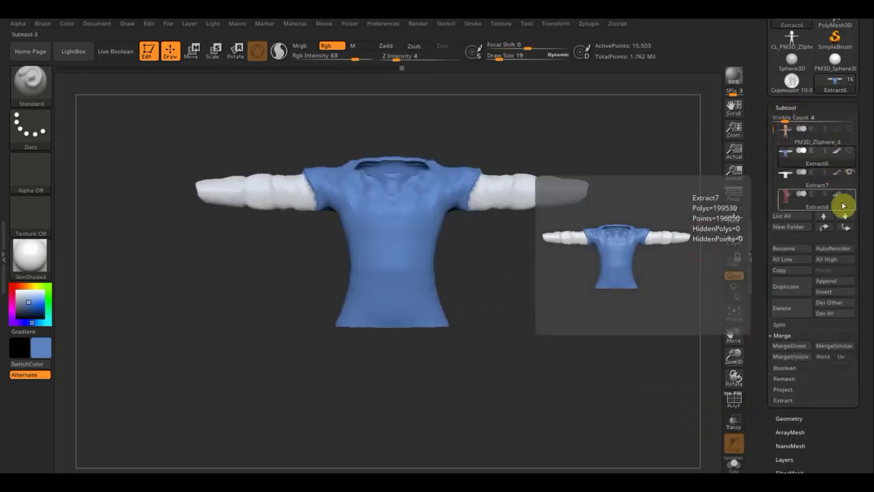
pyautogui.click(784, 390)
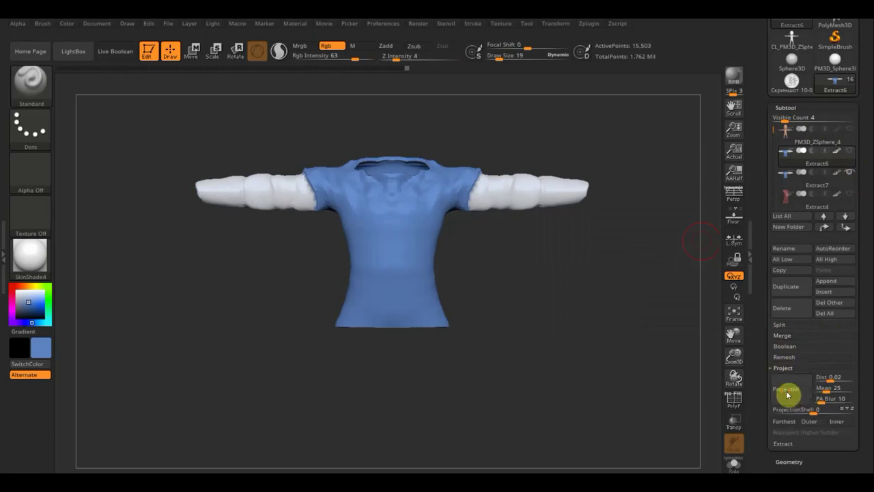
pyautogui.click(845, 175)
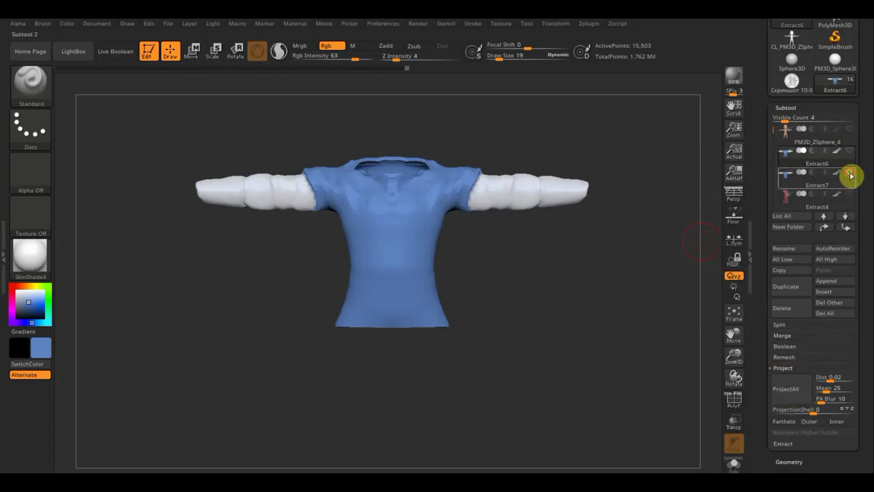
pyautogui.click(850, 176)
pyautogui.moveTo(478, 220)
pyautogui.mouseDown()
pyautogui.moveTo(493, 149)
pyautogui.moveTo(407, 184)
pyautogui.mouseUp()
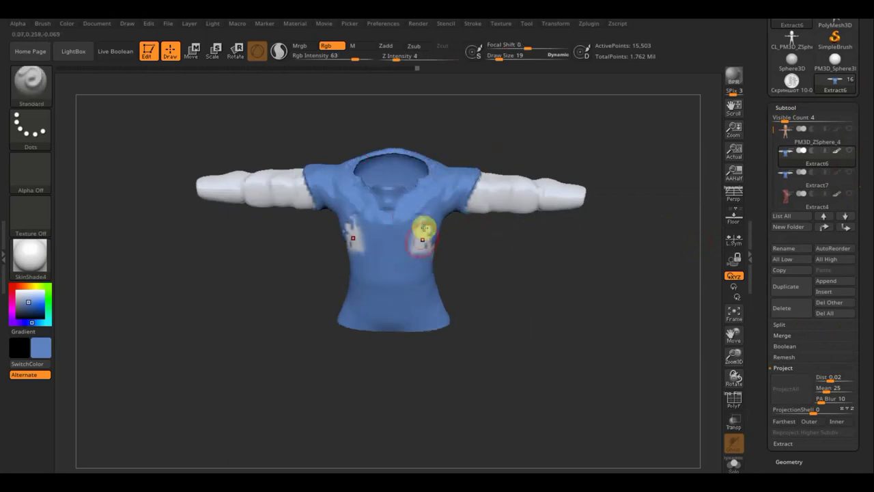
# Smooth the white bumpy patches on the chest from front and three-quarter views.
pyautogui.moveTo(426, 228)
pyautogui.keyDown('shift'); pyautogui.mouseDown()
pyautogui.moveTo(429, 242)
pyautogui.moveTo(416, 217)
pyautogui.mouseUp(); pyautogui.keyUp('shift')
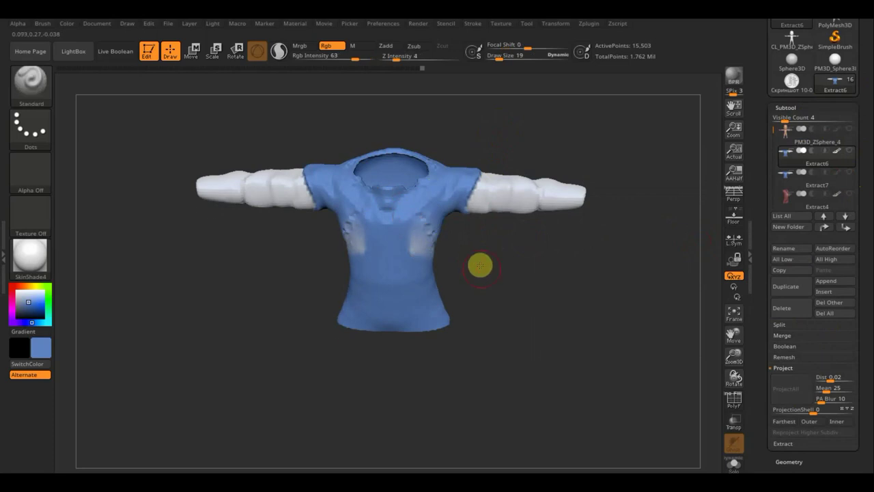
pyautogui.moveTo(478, 264); pyautogui.dragTo(488, 234)
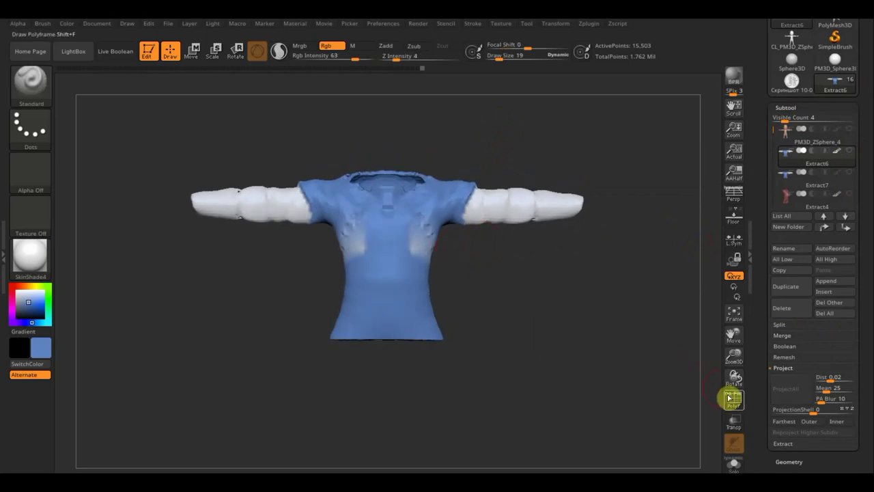
pyautogui.click(733, 401)
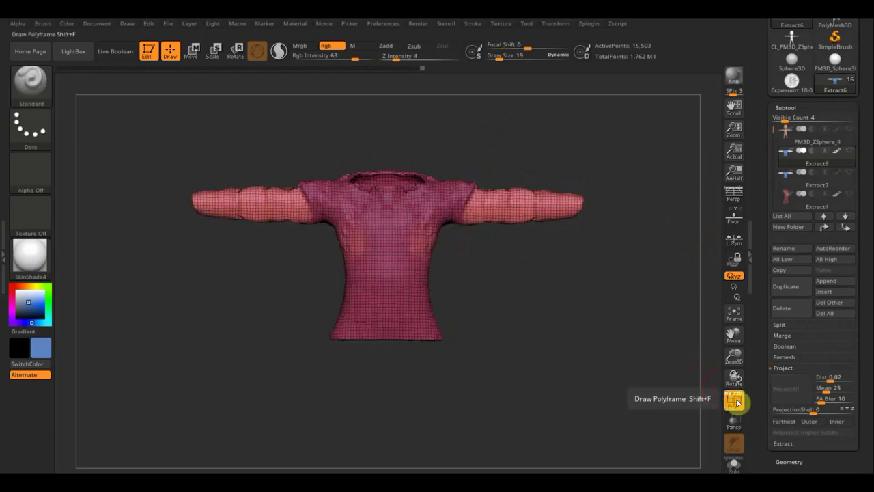
pyautogui.click(733, 400)
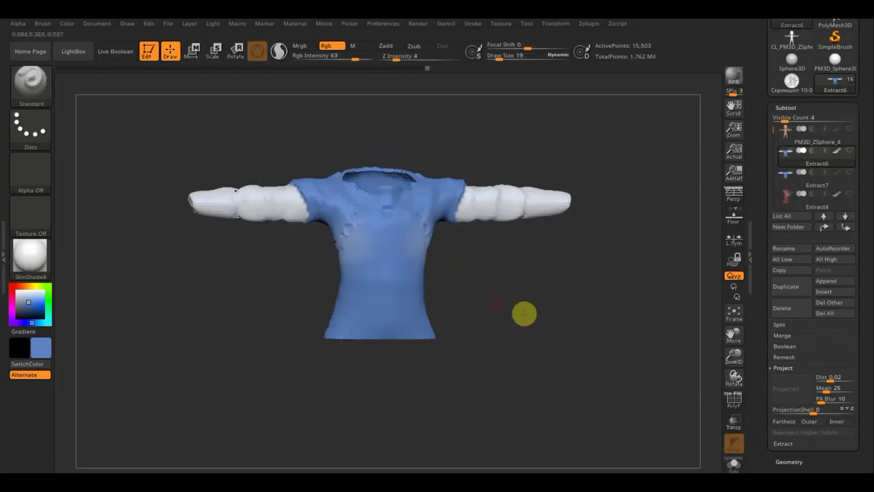
pyautogui.moveTo(523, 313); pyautogui.dragTo(555, 269)
pyautogui.keyDown('shift'); pyautogui.moveTo(458, 227); pyautogui.dragTo(421, 212); pyautogui.keyUp('shift')
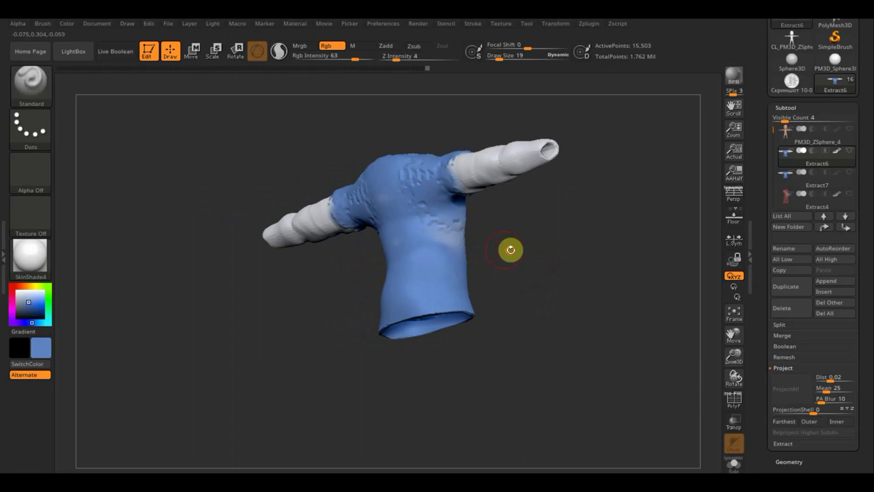
pyautogui.moveTo(510, 248)
pyautogui.mouseDown()
pyautogui.moveTo(541, 271)
pyautogui.moveTo(394, 295)
pyautogui.mouseUp()
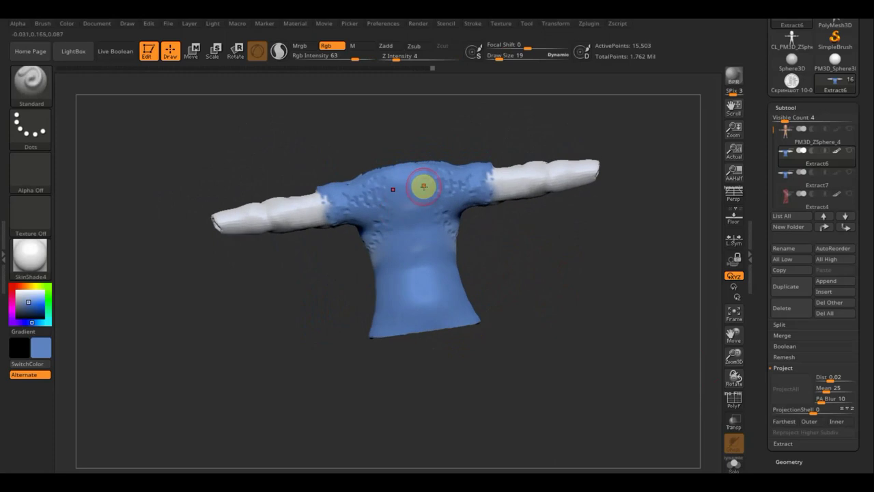
pyautogui.keyDown('shift'); pyautogui.moveTo(485, 235); pyautogui.dragTo(499, 256); pyautogui.keyUp('shift')
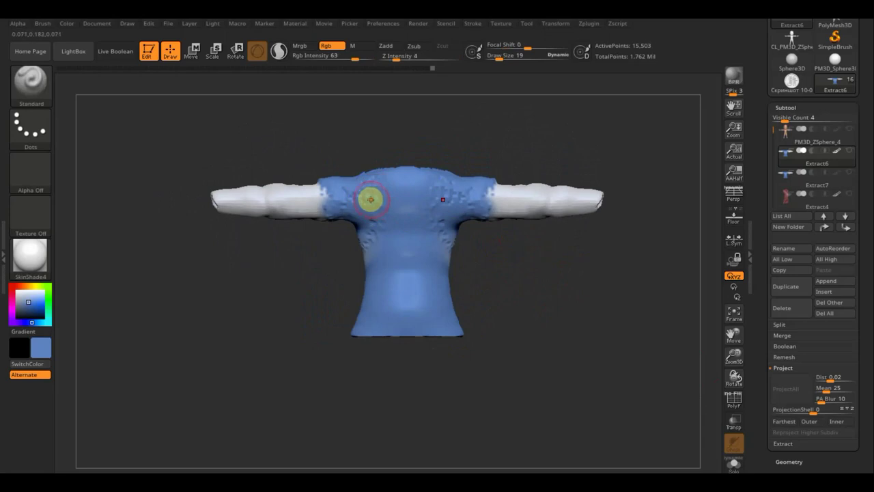
# Raise Rgb Intensity to 100 and keep smoothing the chest area.
pyautogui.moveTo(354, 59); pyautogui.dragTo(373, 58)
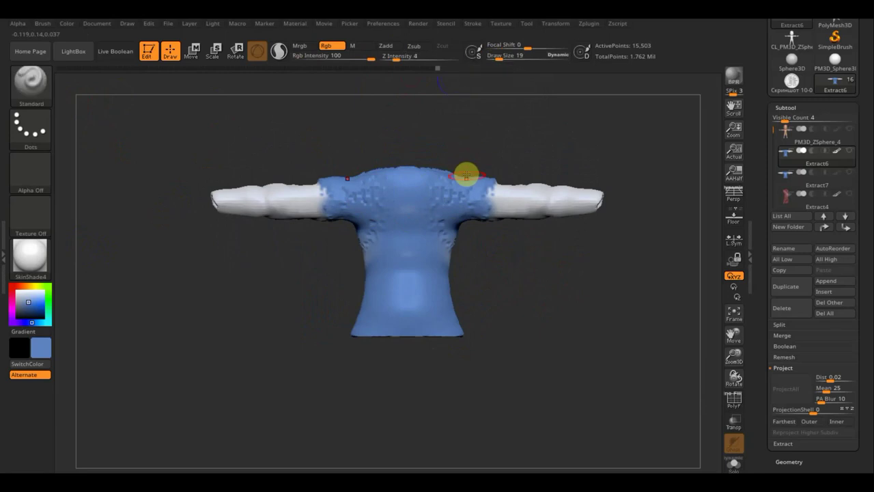
pyautogui.press('shift')
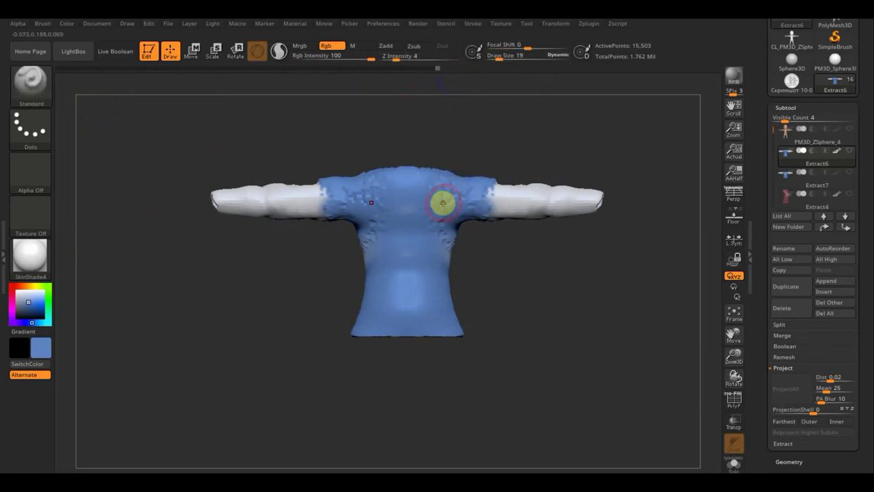
pyautogui.press('shift')
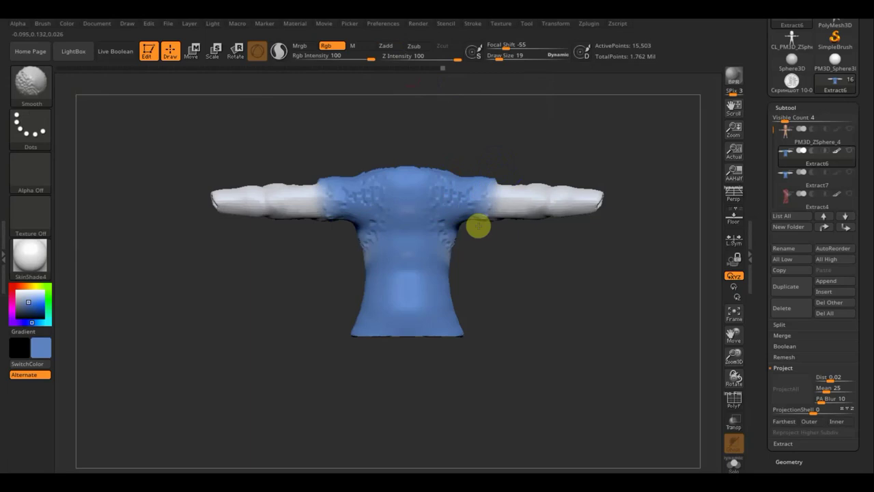
pyautogui.press('shift')
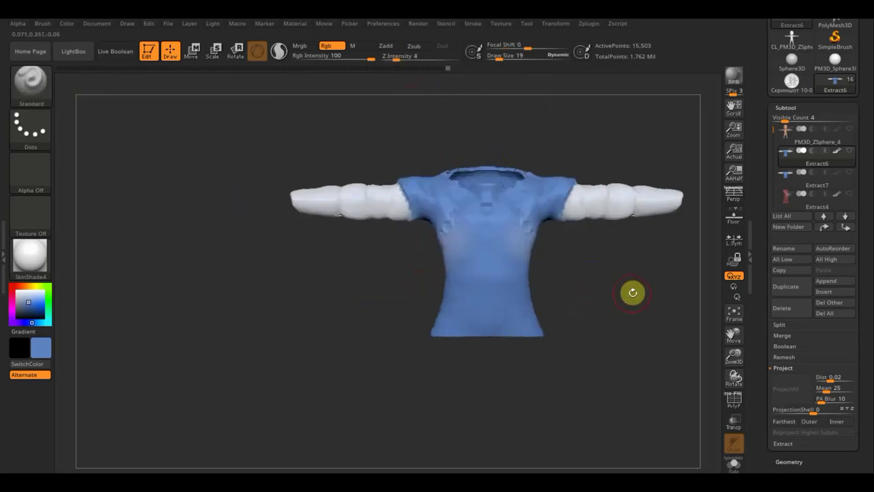
# Compare Extract6 and Extract7, then delete Extract6.
pyautogui.moveTo(632, 291)
pyautogui.keyDown('alt'); pyautogui.mouseDown()
pyautogui.moveTo(529, 306)
pyautogui.moveTo(530, 296)
pyautogui.mouseUp(); pyautogui.keyUp('alt')
pyautogui.click(841, 168)
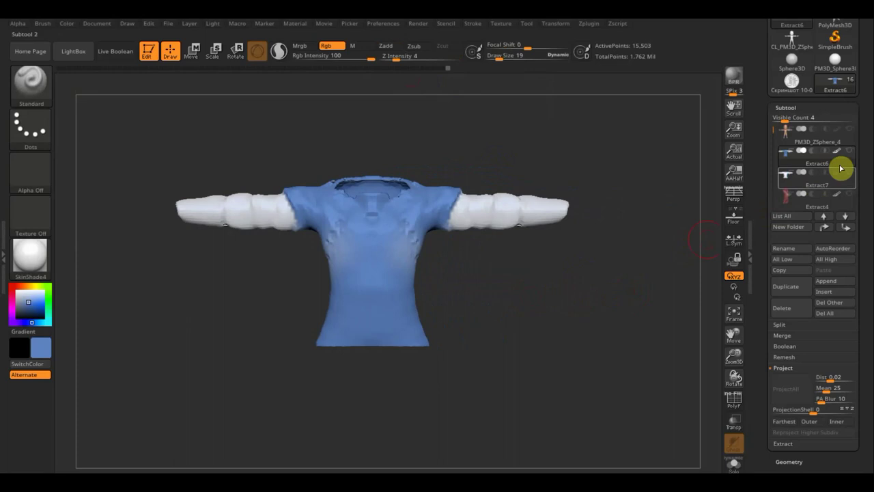
pyautogui.click(854, 157)
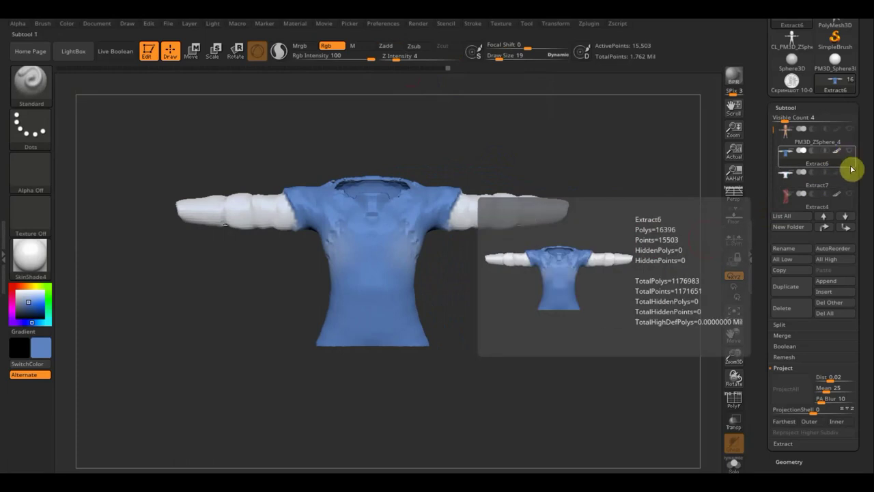
pyautogui.click(852, 171)
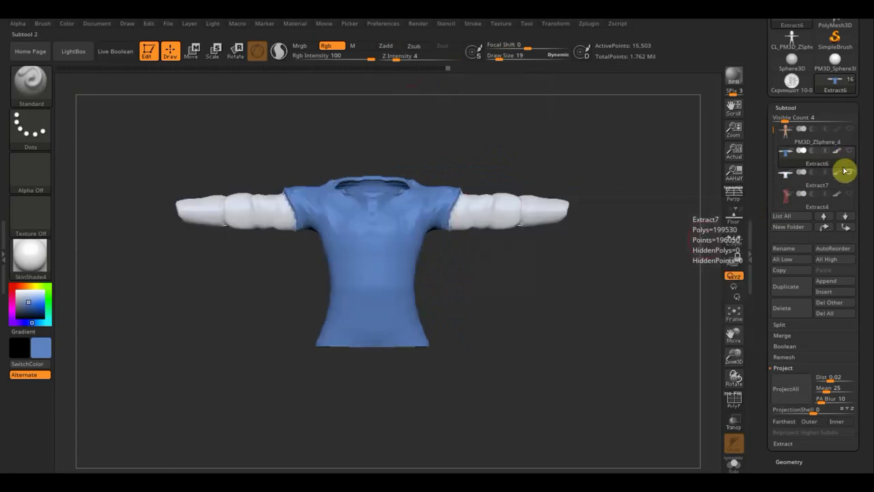
pyautogui.click(840, 155)
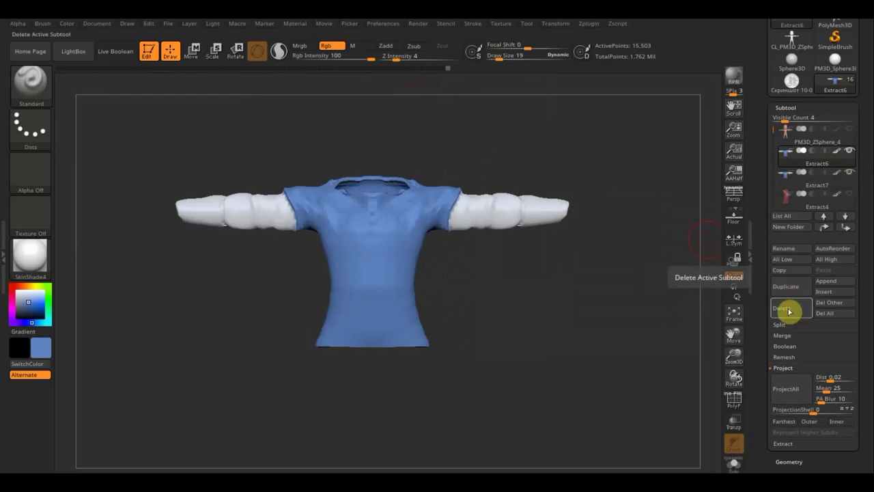
pyautogui.click(789, 311)
pyautogui.click(681, 334)
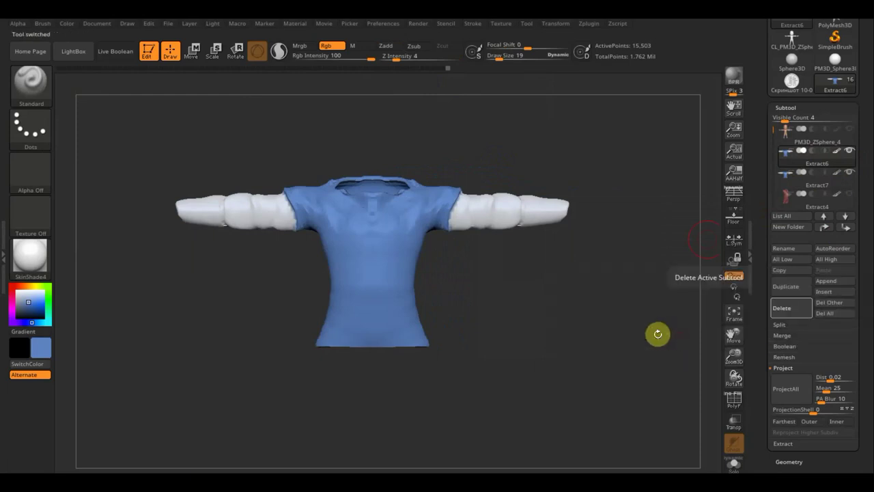
pyautogui.moveTo(523, 289)
pyautogui.mouseDown()
pyautogui.moveTo(529, 302)
pyautogui.moveTo(571, 301)
pyautogui.mouseUp()
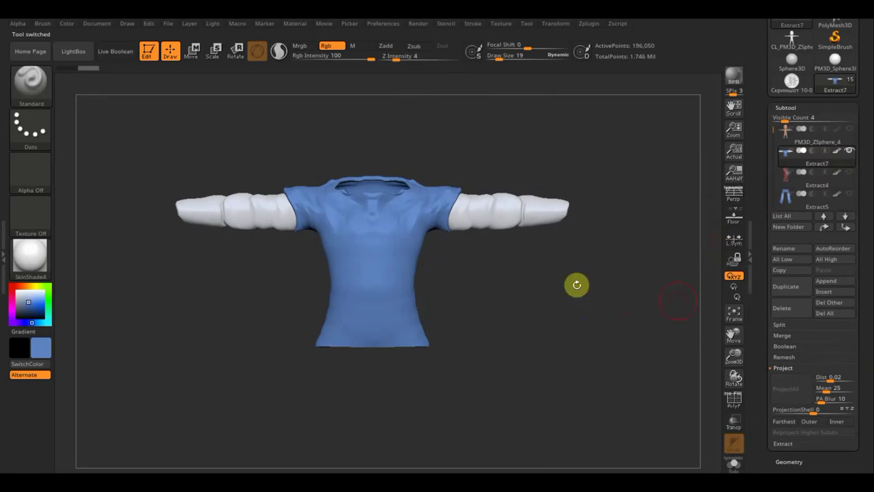
# Duplicate Extract7 as a backup, then run ZRemesher on Extract7.
pyautogui.click(796, 289)
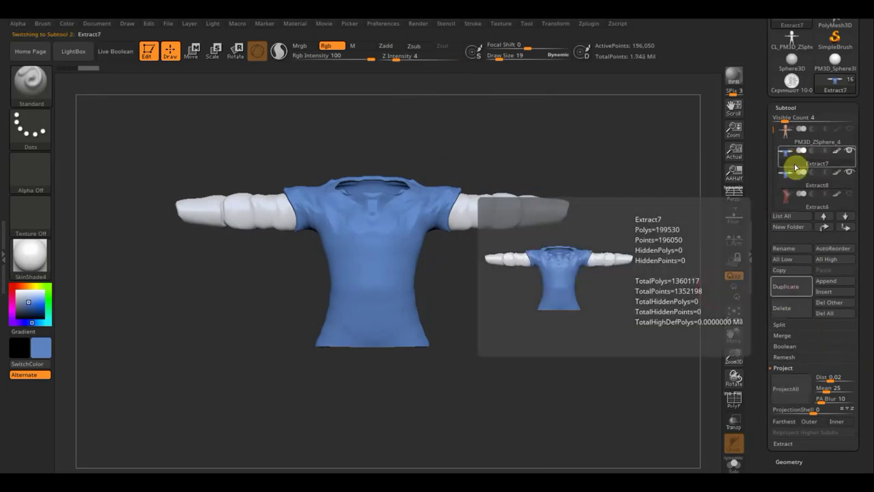
pyautogui.moveTo(872, 328); pyautogui.dragTo(865, 306)
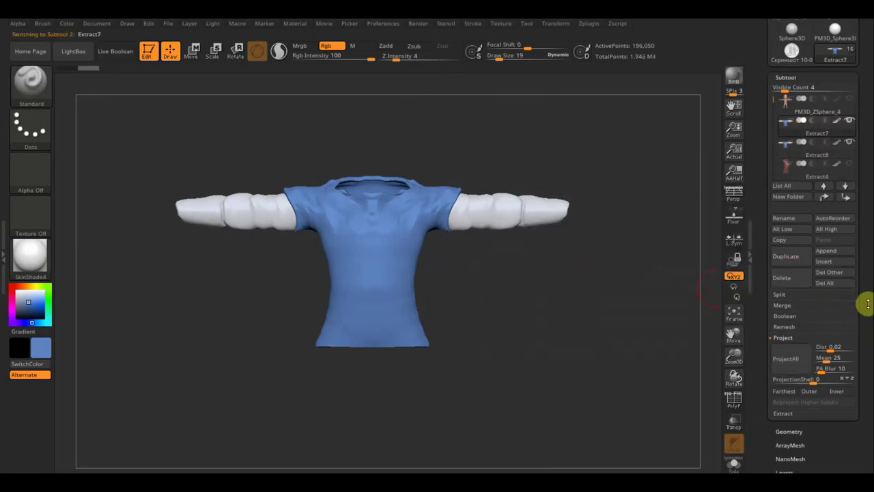
pyautogui.click(788, 426)
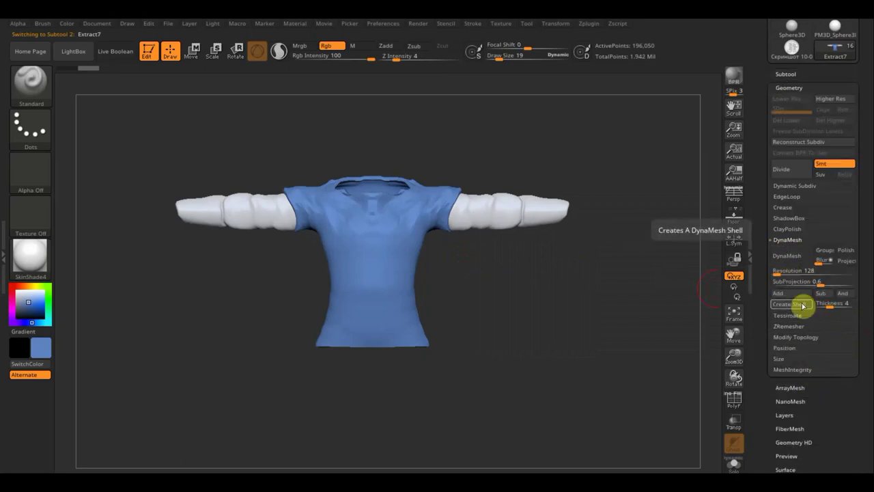
pyautogui.click(792, 326)
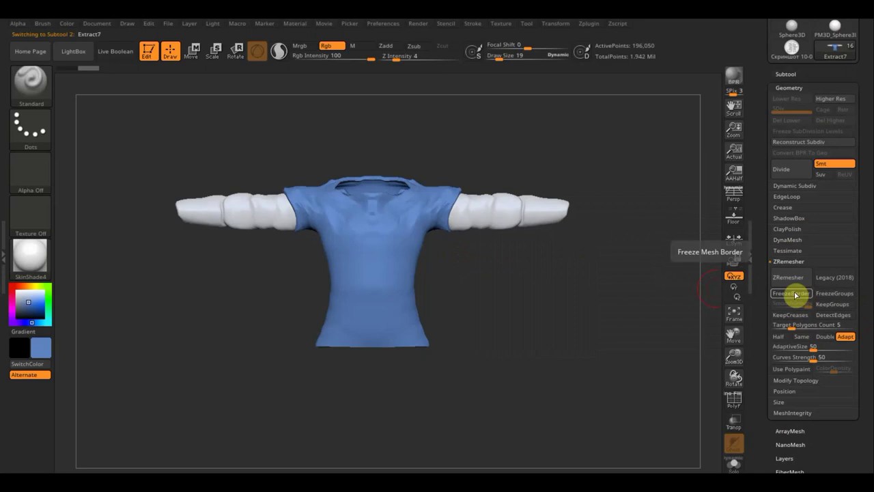
pyautogui.click(797, 279)
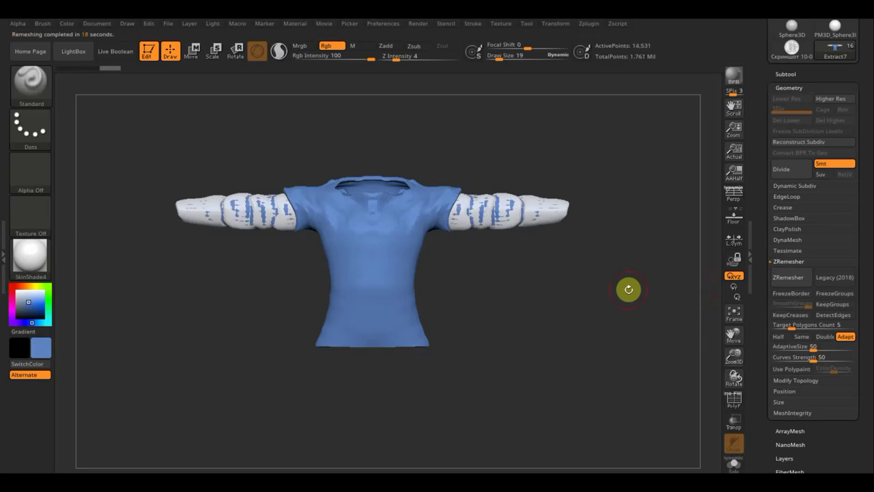
# Compare the remeshed shirt against the Extract8 copy, then smooth the neckline.
pyautogui.click(793, 74)
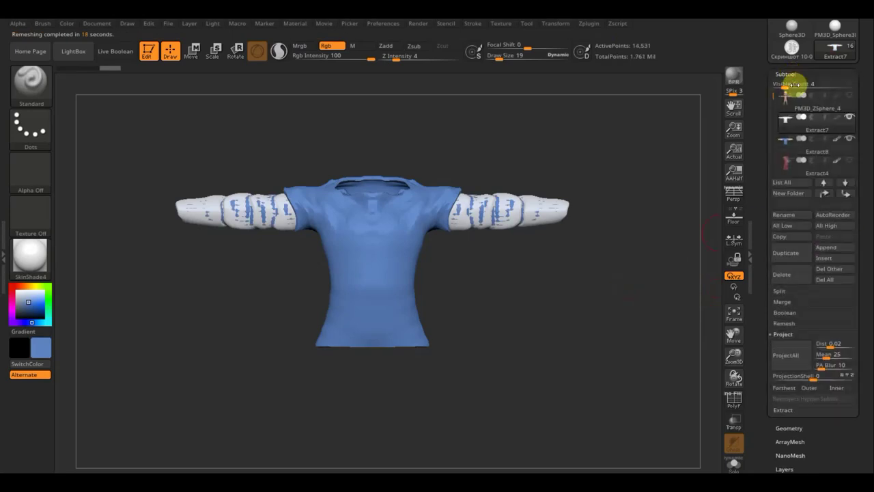
pyautogui.click(735, 402)
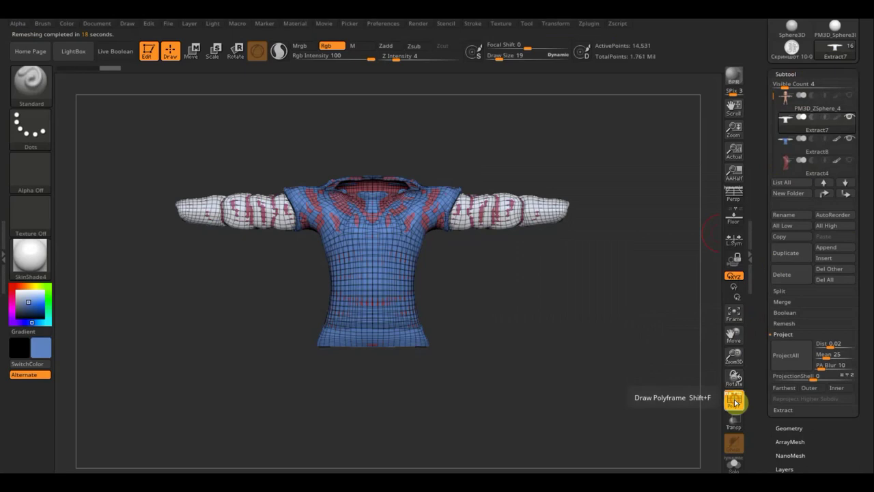
pyautogui.click(734, 402)
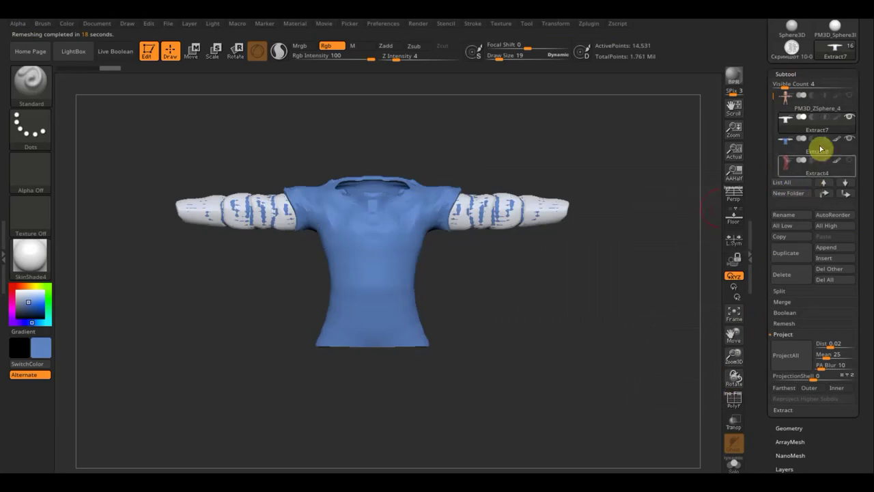
pyautogui.click(849, 140)
pyautogui.moveTo(818, 120)
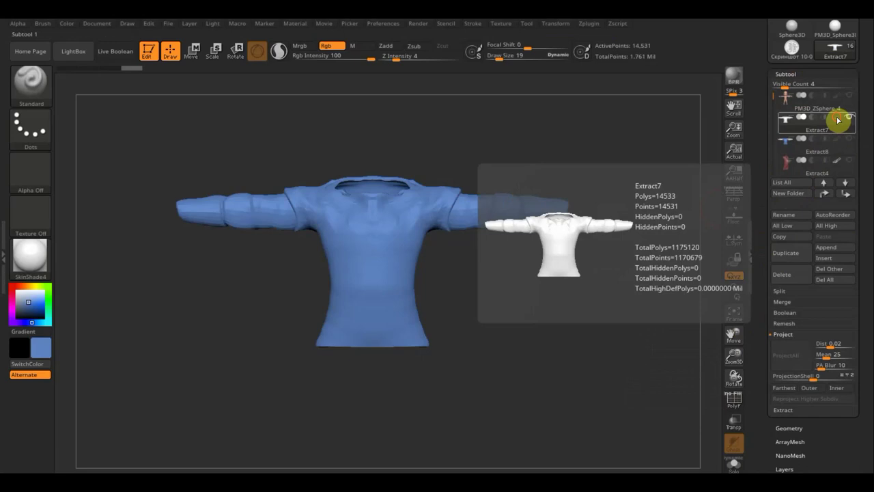
pyautogui.click(838, 120)
pyautogui.click(845, 140)
pyautogui.click(840, 141)
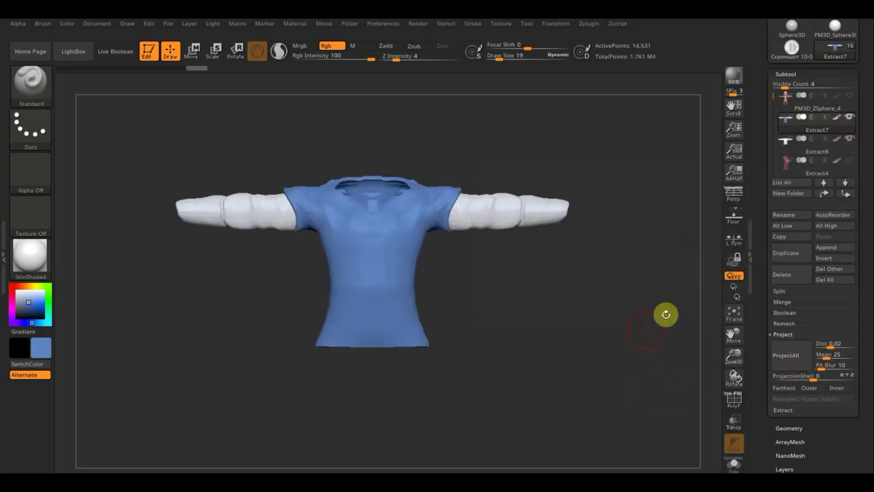
pyautogui.click(848, 140)
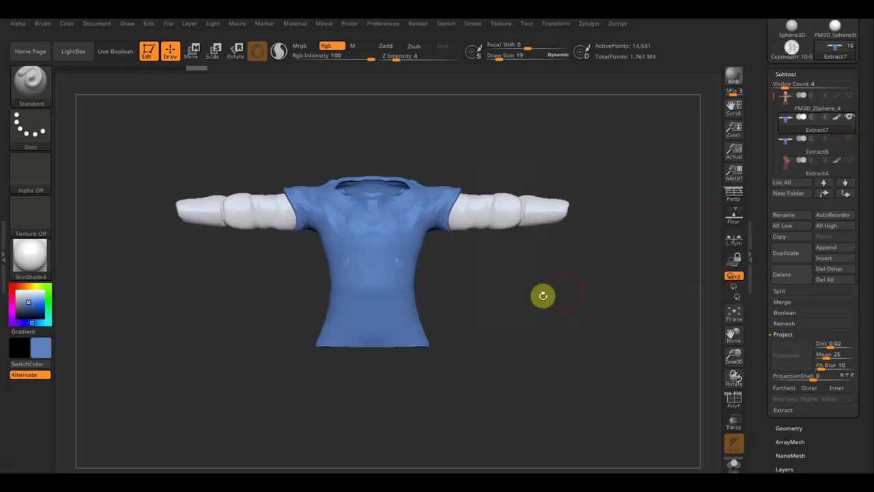
pyautogui.moveTo(542, 294)
pyautogui.mouseDown()
pyautogui.moveTo(489, 301)
pyautogui.moveTo(540, 293)
pyautogui.mouseUp()
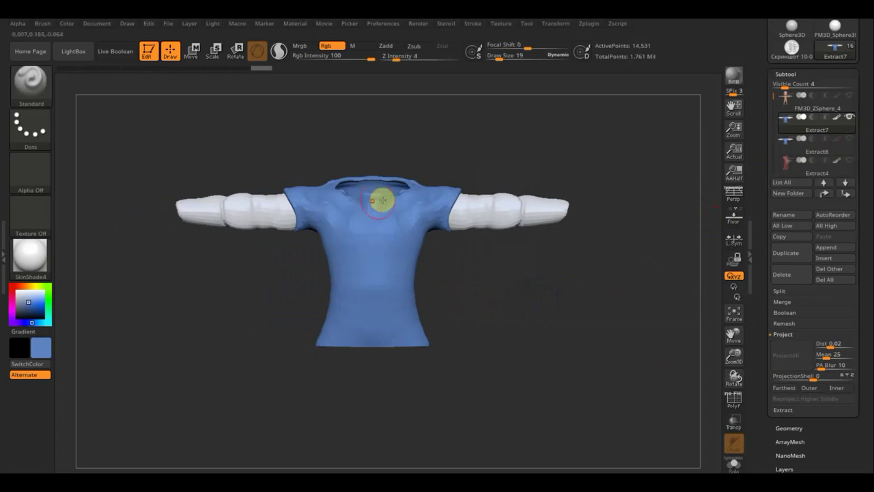
pyautogui.press('shift')
pyautogui.keyDown('shift'); pyautogui.moveTo(403, 181); pyautogui.dragTo(376, 175); pyautogui.keyUp('shift')
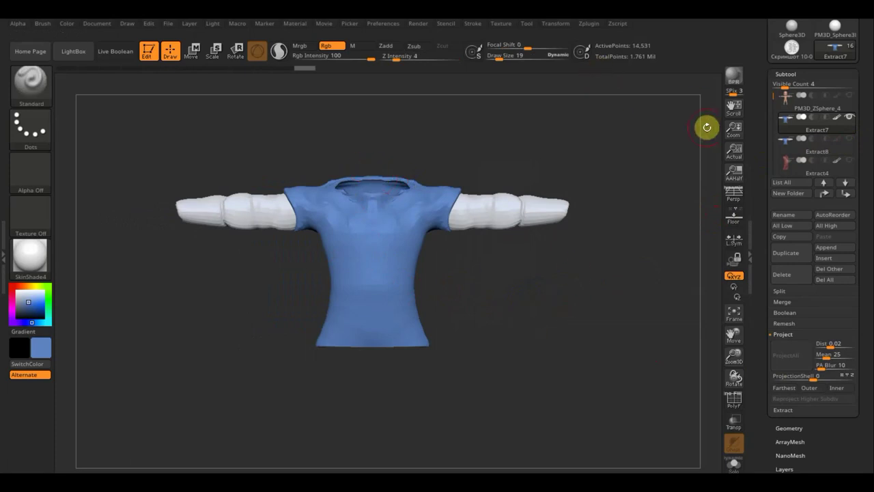
# Delete the Extract8 copy, reselect Extract7, and open the UV Master plugin.
pyautogui.click(794, 149)
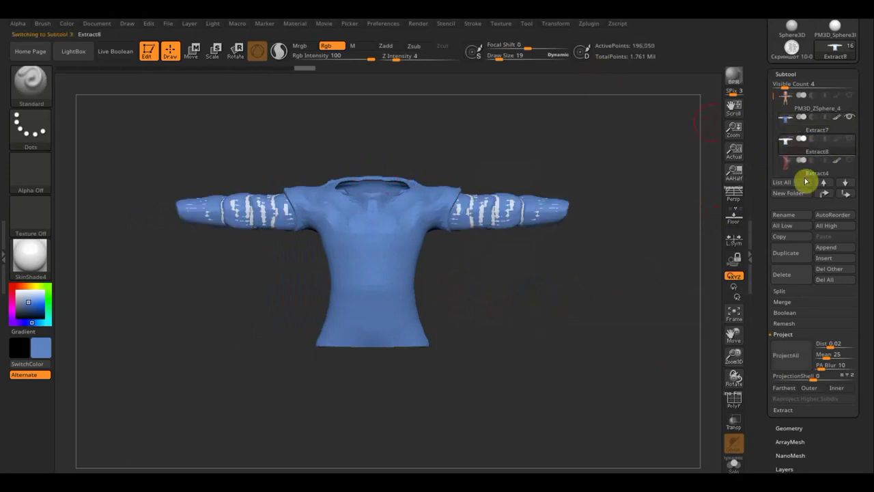
pyautogui.click(788, 277)
pyautogui.click(684, 298)
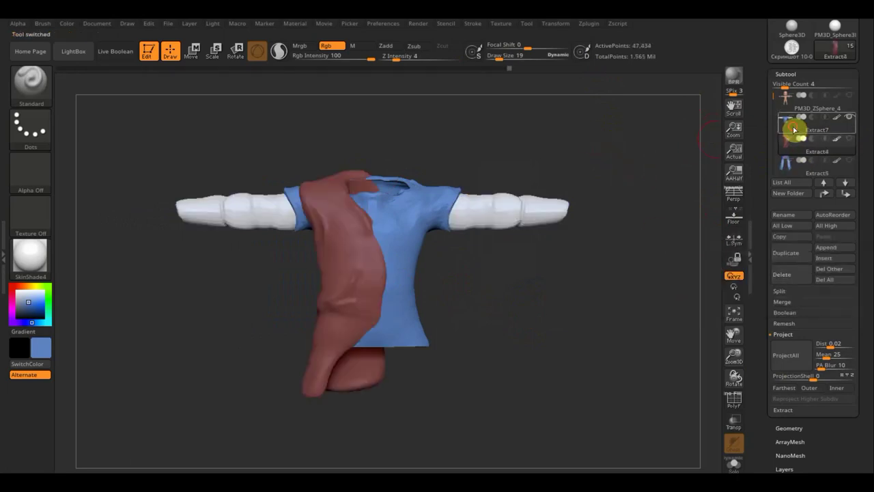
pyautogui.click(794, 129)
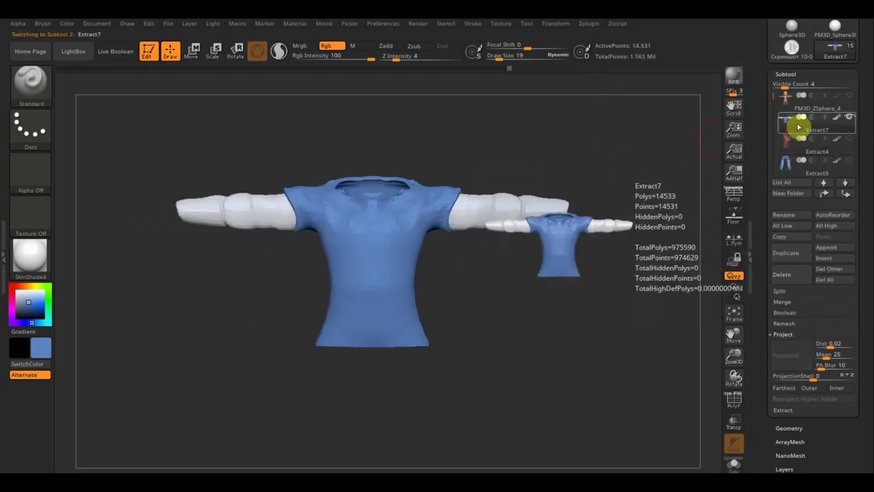
pyautogui.click(592, 26)
pyautogui.moveTo(686, 261); pyautogui.dragTo(687, 210)
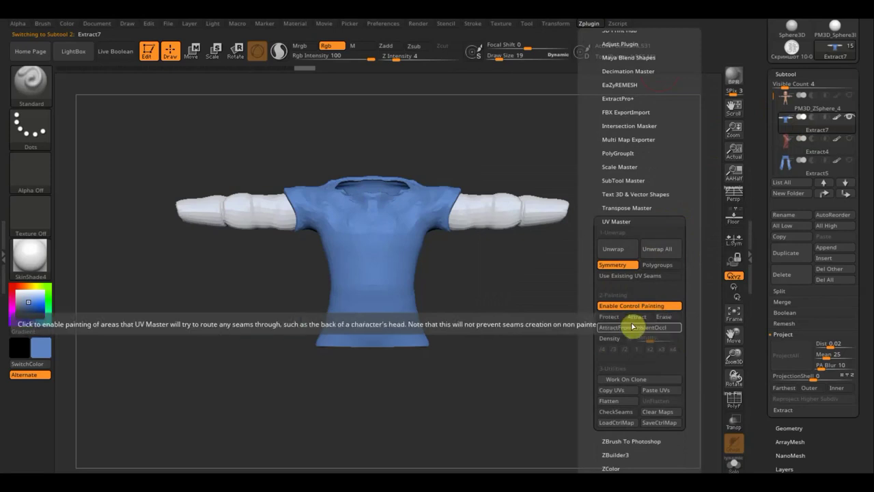
# Create the CL_Extract7 clone via Work On Clone and mask it from a side view.
pyautogui.click(620, 380)
pyautogui.moveTo(637, 316)
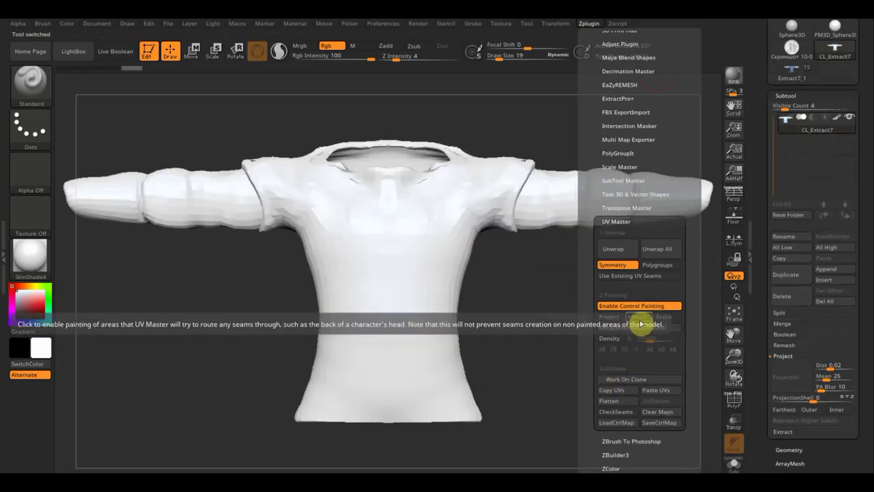
pyautogui.moveTo(523, 326); pyautogui.dragTo(591, 332)
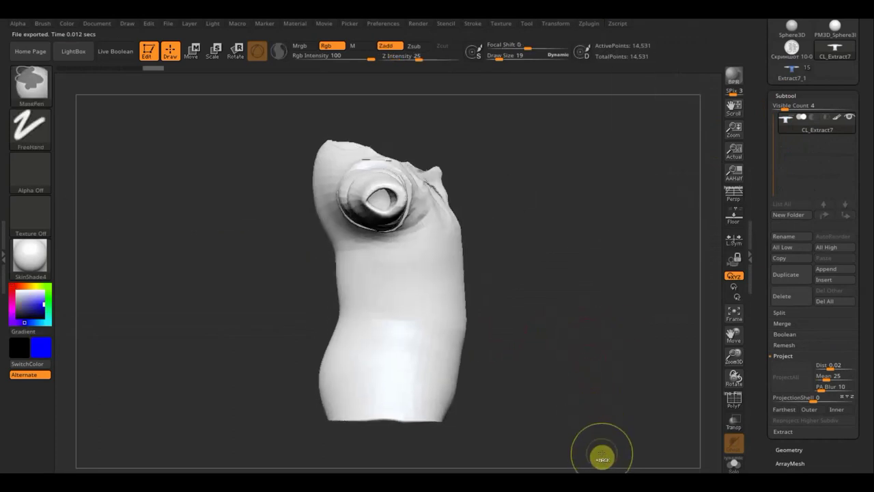
pyautogui.moveTo(601, 453)
pyautogui.keyDown('ctrl'); pyautogui.mouseDown()
pyautogui.moveTo(454, 196)
pyautogui.moveTo(390, 123)
pyautogui.mouseUp(); pyautogui.keyUp('ctrl')
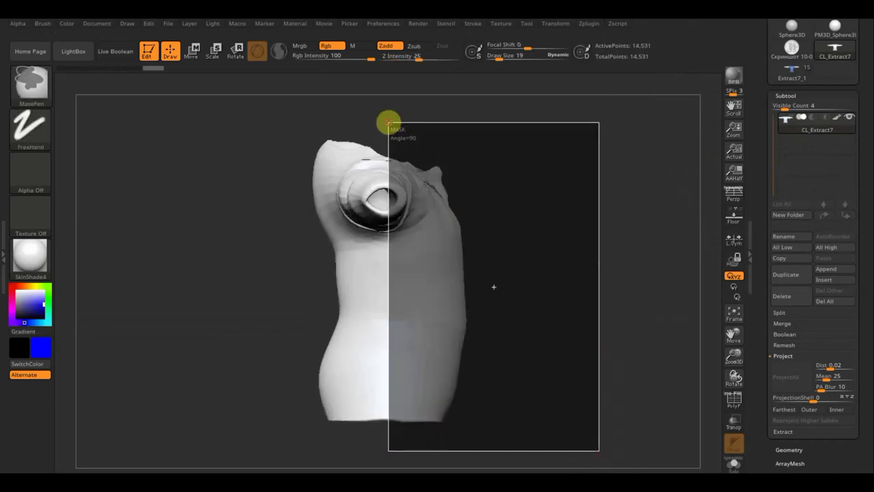
pyautogui.keyDown('ctrl'); pyautogui.moveTo(250, 118); pyautogui.dragTo(384, 438); pyautogui.keyUp('ctrl')
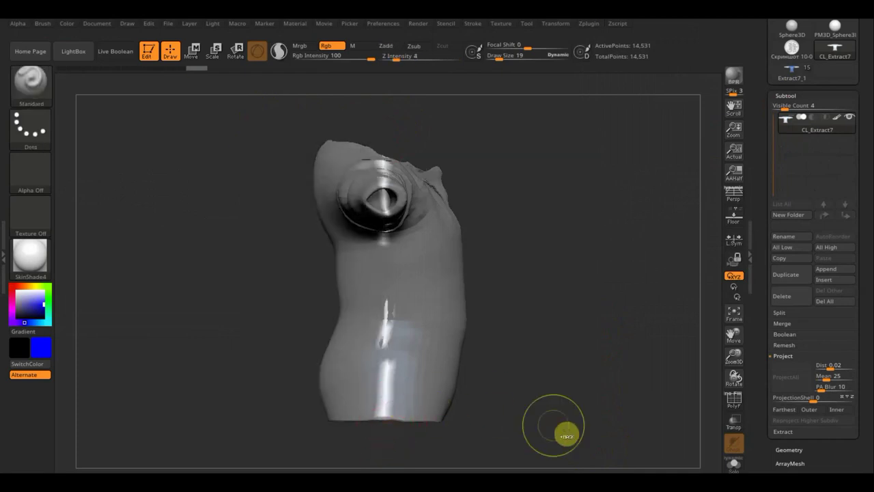
pyautogui.press('ctrl')
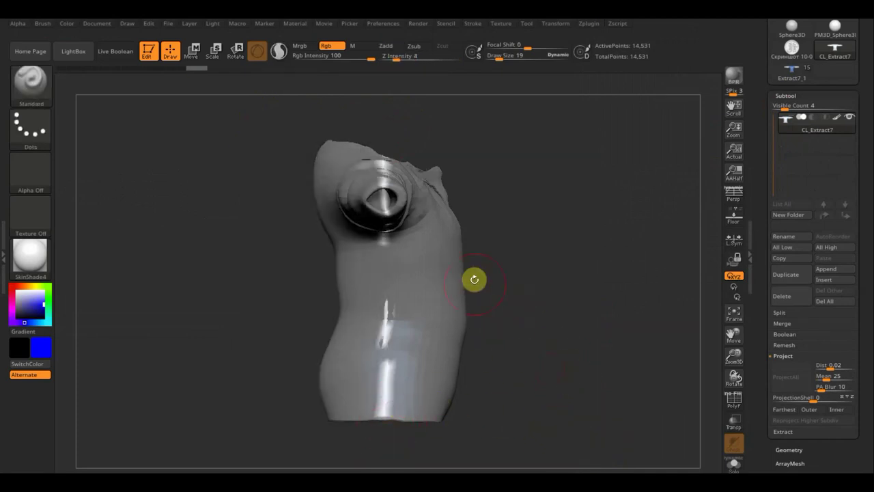
# At Draw Size 6, paint seam strokes down the torso side and inside the sleeve, then set size 8.
pyautogui.click(500, 56)
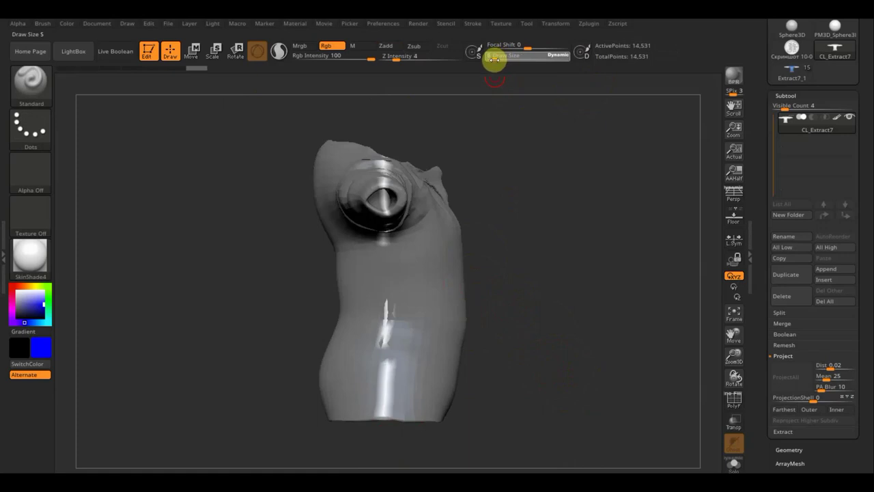
pyautogui.write('6')
pyautogui.press('Return')
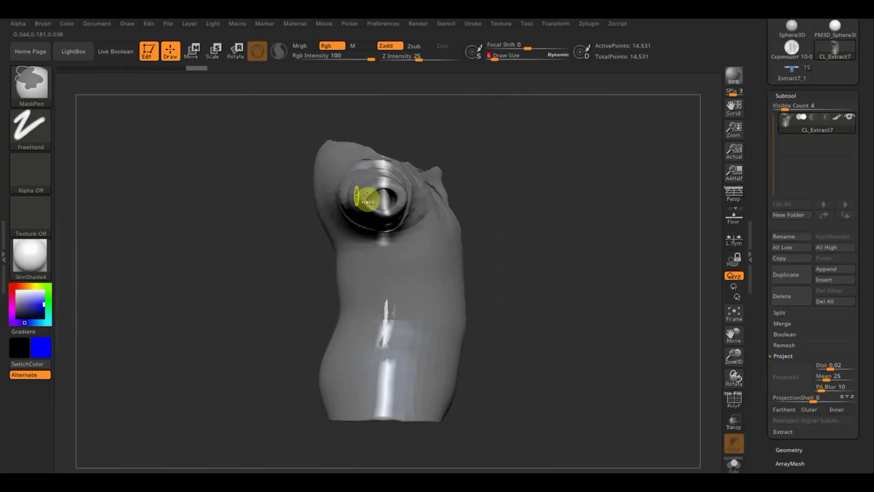
pyautogui.moveTo(386, 159)
pyautogui.mouseDown()
pyautogui.moveTo(389, 360)
pyautogui.moveTo(377, 440)
pyautogui.mouseUp()
pyautogui.moveTo(626, 332)
pyautogui.mouseDown()
pyautogui.moveTo(560, 349)
pyautogui.moveTo(576, 386)
pyautogui.moveTo(609, 277)
pyautogui.moveTo(640, 232)
pyautogui.moveTo(638, 218)
pyautogui.moveTo(521, 240)
pyautogui.mouseUp()
pyautogui.moveTo(445, 258)
pyautogui.mouseDown()
pyautogui.moveTo(430, 269)
pyautogui.moveTo(386, 378)
pyautogui.mouseUp()
pyautogui.moveTo(587, 307)
pyautogui.mouseDown()
pyautogui.moveTo(568, 367)
pyautogui.moveTo(583, 361)
pyautogui.moveTo(433, 262)
pyautogui.moveTo(430, 282)
pyautogui.moveTo(446, 256)
pyautogui.mouseUp()
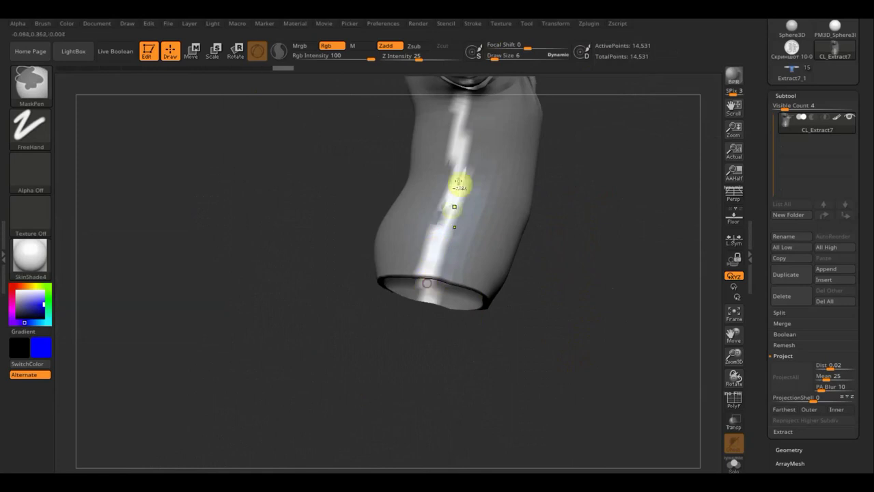
pyautogui.moveTo(585, 173)
pyautogui.keyDown('shift'); pyautogui.mouseDown()
pyautogui.moveTo(617, 211)
pyautogui.moveTo(590, 111)
pyautogui.moveTo(590, 150)
pyautogui.moveTo(529, 177)
pyautogui.mouseUp(); pyautogui.keyUp('shift')
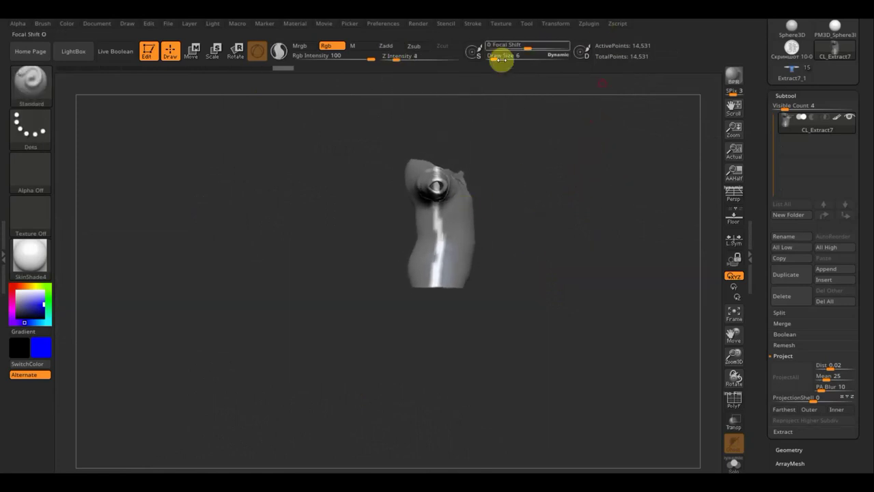
pyautogui.moveTo(501, 58); pyautogui.dragTo(494, 59)
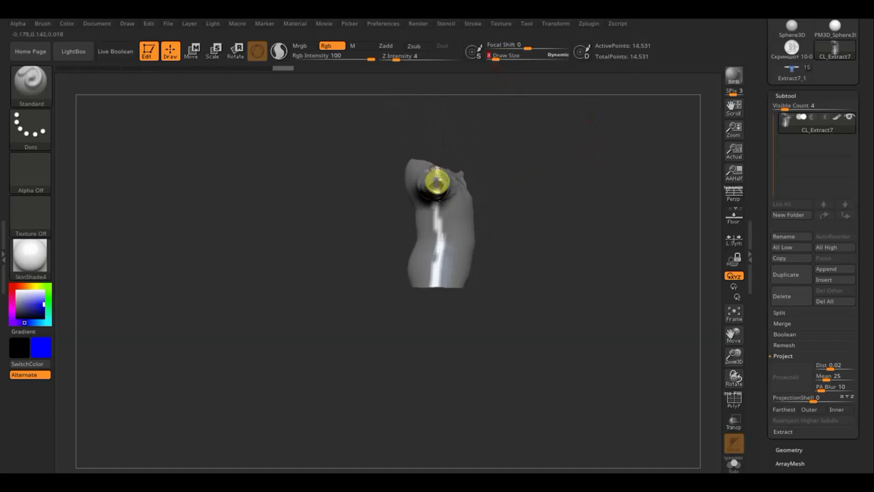
# Paint blue seam guides down the torso, along the shoulders and arm, and around the neck band.
pyautogui.moveTo(437, 152); pyautogui.dragTo(441, 300)
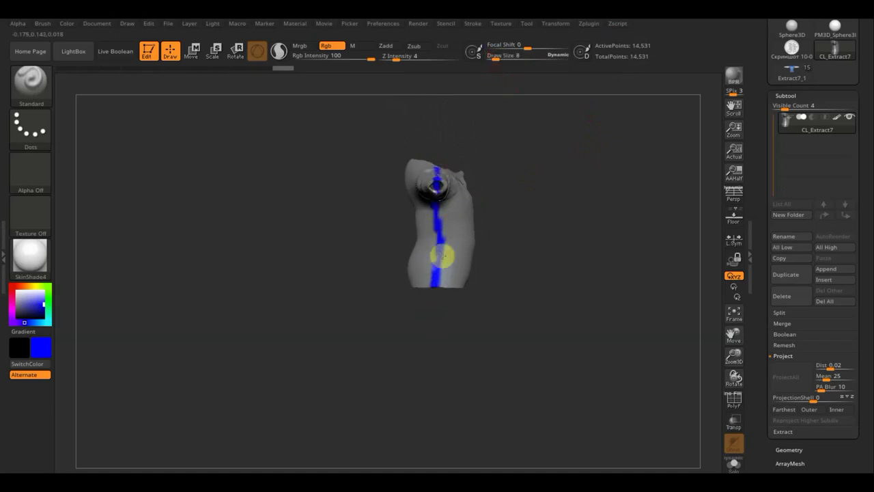
pyautogui.moveTo(552, 215); pyautogui.dragTo(513, 277)
pyautogui.moveTo(480, 166)
pyautogui.mouseDown()
pyautogui.moveTo(474, 146)
pyautogui.moveTo(547, 93)
pyautogui.moveTo(524, 112)
pyautogui.moveTo(629, 71)
pyautogui.mouseUp()
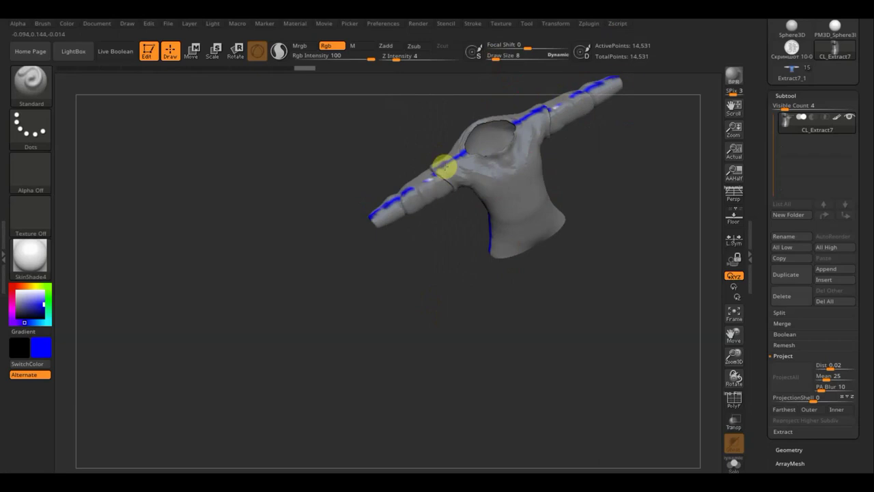
pyautogui.moveTo(444, 166)
pyautogui.mouseDown()
pyautogui.moveTo(407, 196)
pyautogui.moveTo(439, 186)
pyautogui.mouseUp()
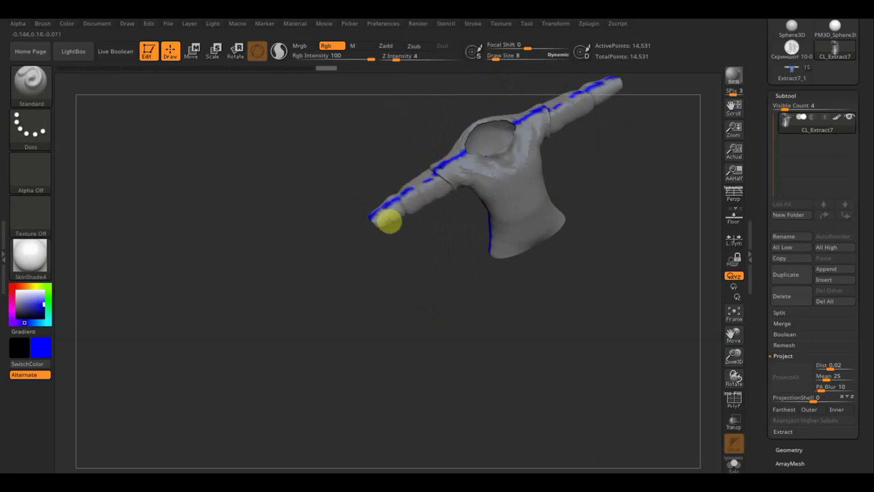
pyautogui.moveTo(388, 221)
pyautogui.mouseDown()
pyautogui.moveTo(470, 269)
pyautogui.moveTo(445, 194)
pyautogui.moveTo(444, 140)
pyautogui.moveTo(506, 198)
pyautogui.mouseUp()
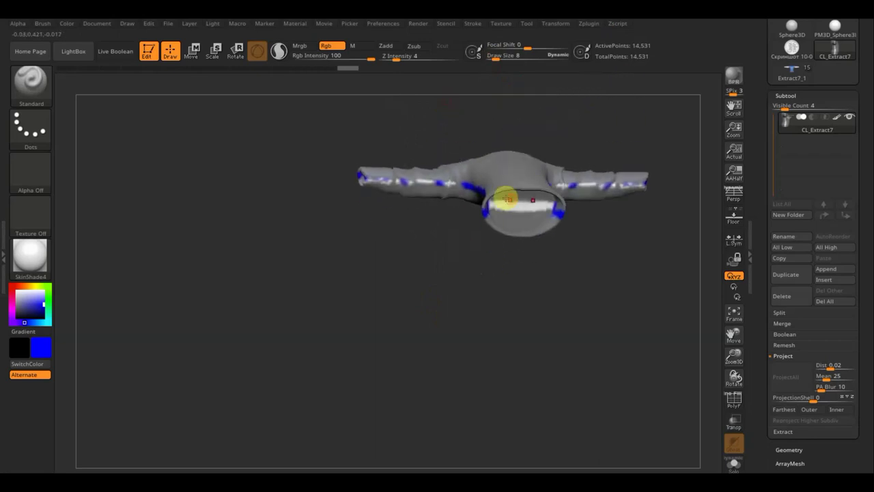
pyautogui.moveTo(564, 203)
pyautogui.mouseDown()
pyautogui.moveTo(544, 207)
pyautogui.moveTo(580, 207)
pyautogui.mouseUp()
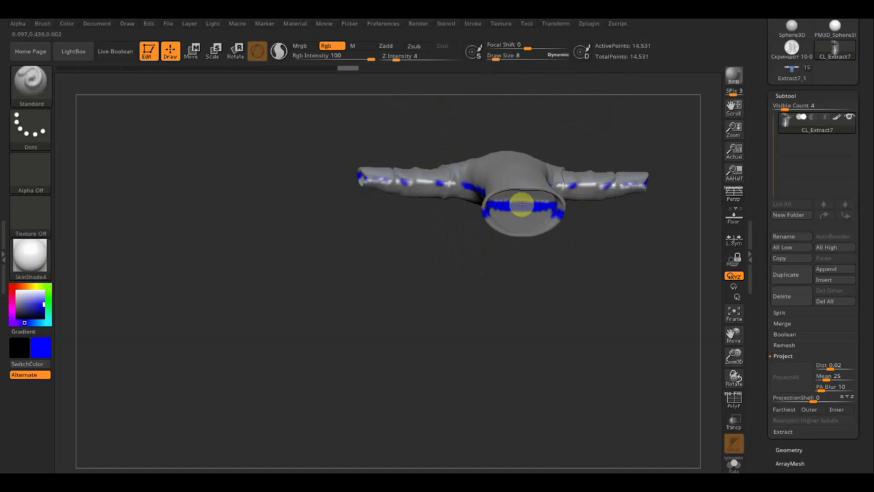
pyautogui.moveTo(521, 205)
pyautogui.mouseDown()
pyautogui.moveTo(469, 189)
pyautogui.moveTo(360, 183)
pyautogui.moveTo(379, 181)
pyautogui.mouseUp()
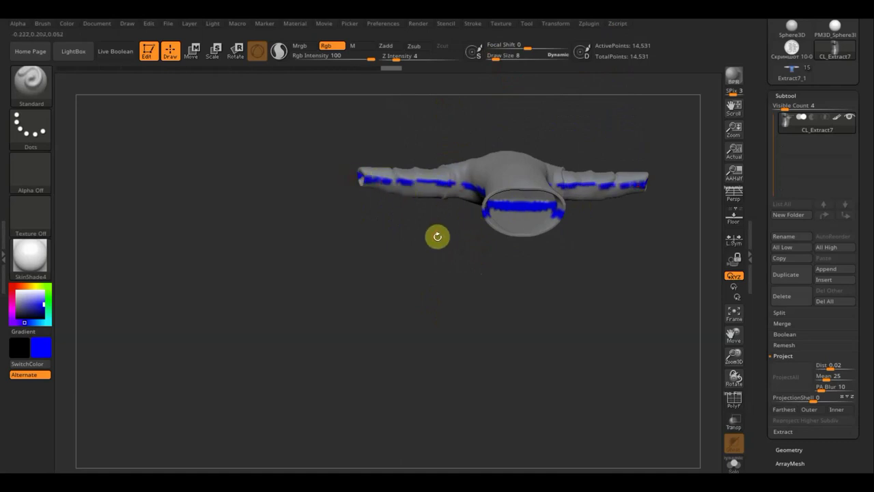
# Erase and repaint the sleeve's blue stripes to close the gaps, then fit the shirt in view.
pyautogui.moveTo(437, 236); pyautogui.dragTo(448, 332)
pyautogui.press('ctrl')
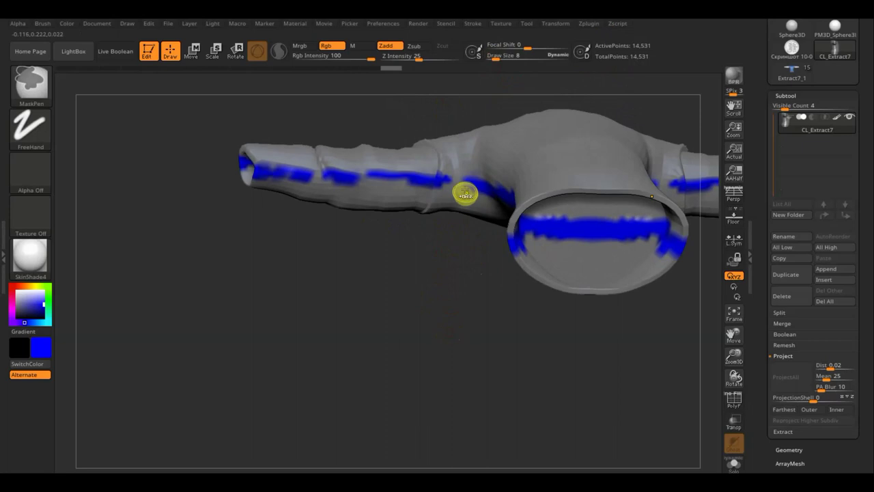
pyautogui.moveTo(467, 188)
pyautogui.mouseDown()
pyautogui.moveTo(453, 177)
pyautogui.moveTo(246, 172)
pyautogui.mouseUp()
pyautogui.moveTo(480, 189)
pyautogui.mouseDown()
pyautogui.moveTo(299, 187)
pyautogui.moveTo(231, 173)
pyautogui.moveTo(224, 201)
pyautogui.moveTo(351, 242)
pyautogui.moveTo(316, 235)
pyautogui.moveTo(341, 237)
pyautogui.mouseUp()
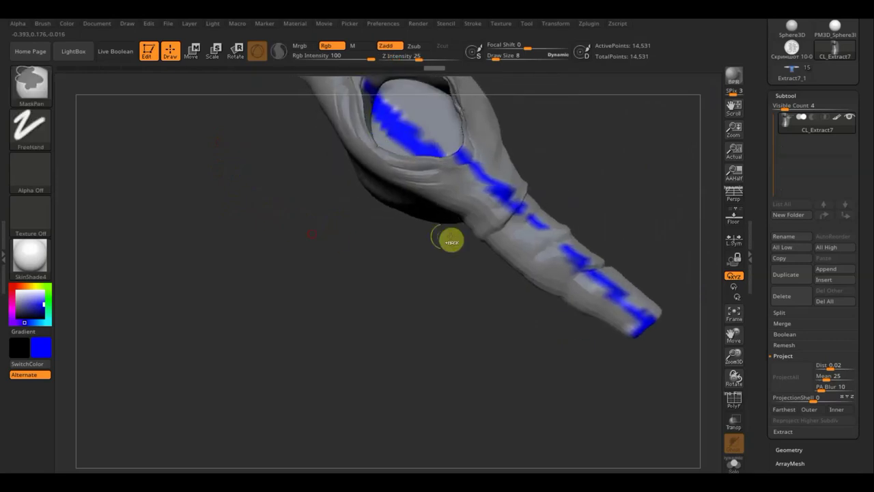
pyautogui.keyDown('ctrl'); pyautogui.moveTo(515, 207); pyautogui.dragTo(616, 300); pyautogui.keyUp('ctrl')
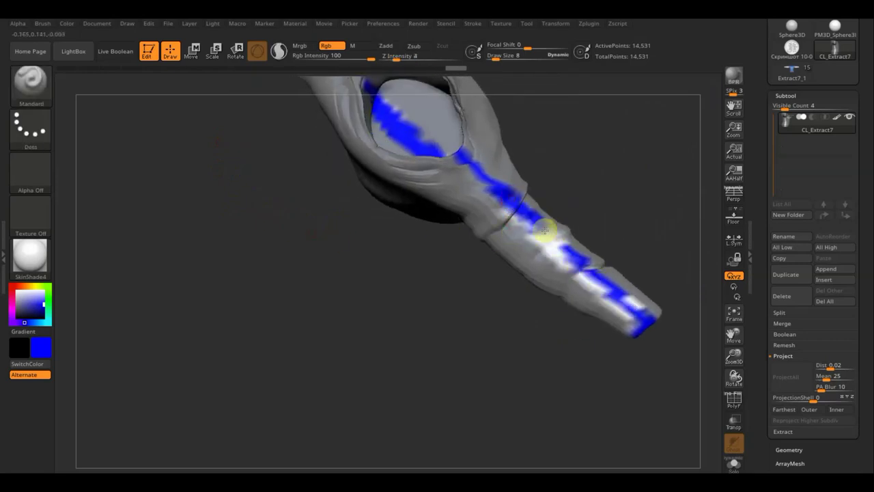
pyautogui.moveTo(545, 231)
pyautogui.mouseDown()
pyautogui.moveTo(585, 286)
pyautogui.moveTo(634, 312)
pyautogui.moveTo(628, 297)
pyautogui.moveTo(678, 265)
pyautogui.moveTo(715, 291)
pyautogui.moveTo(699, 336)
pyautogui.moveTo(717, 335)
pyautogui.moveTo(677, 252)
pyautogui.moveTo(677, 196)
pyautogui.moveTo(663, 171)
pyautogui.moveTo(554, 392)
pyautogui.moveTo(643, 346)
pyautogui.moveTo(493, 360)
pyautogui.mouseUp()
pyautogui.press('f')
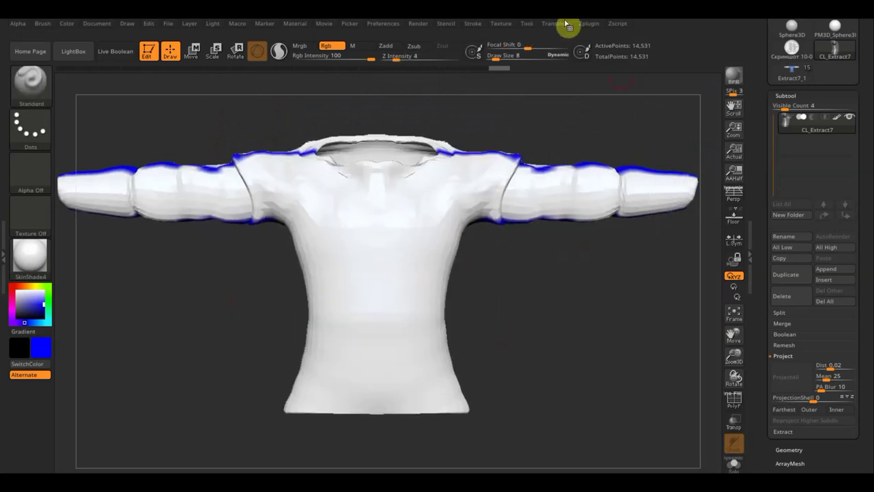
# Unwrap the shirt clone with UV Master into six UV islands.
pyautogui.click(589, 24)
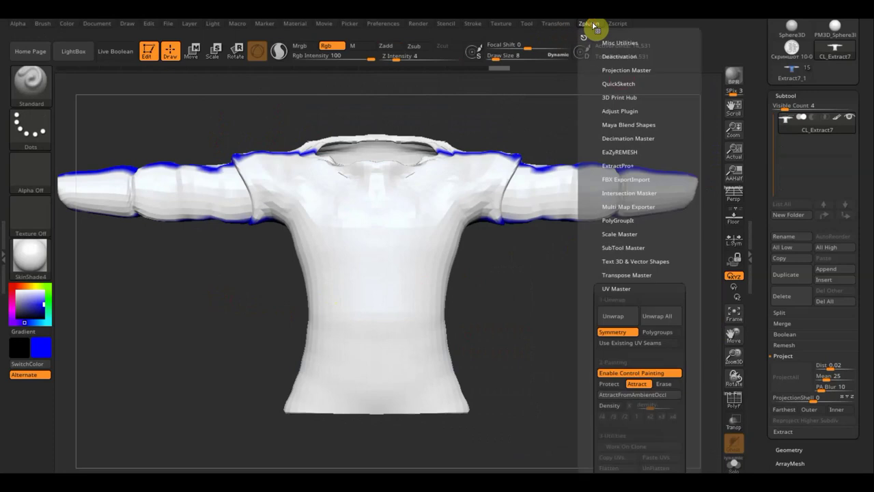
pyautogui.scroll(-3, 699, 341)
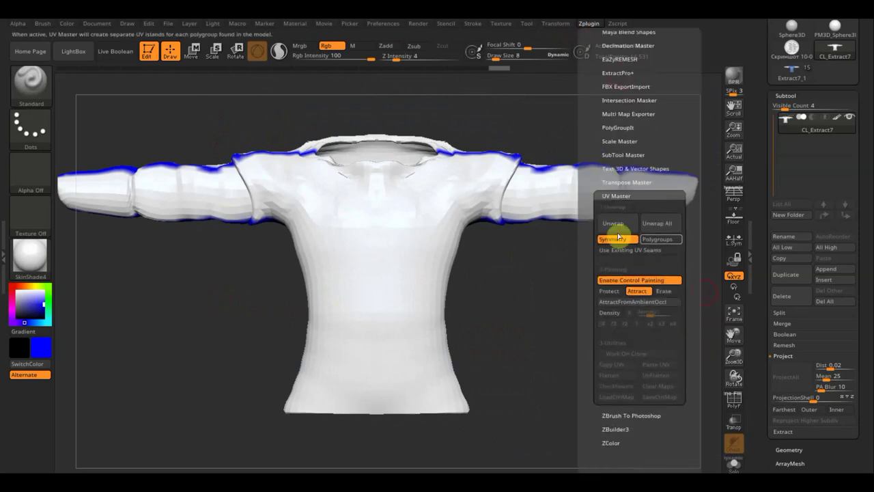
pyautogui.click(615, 223)
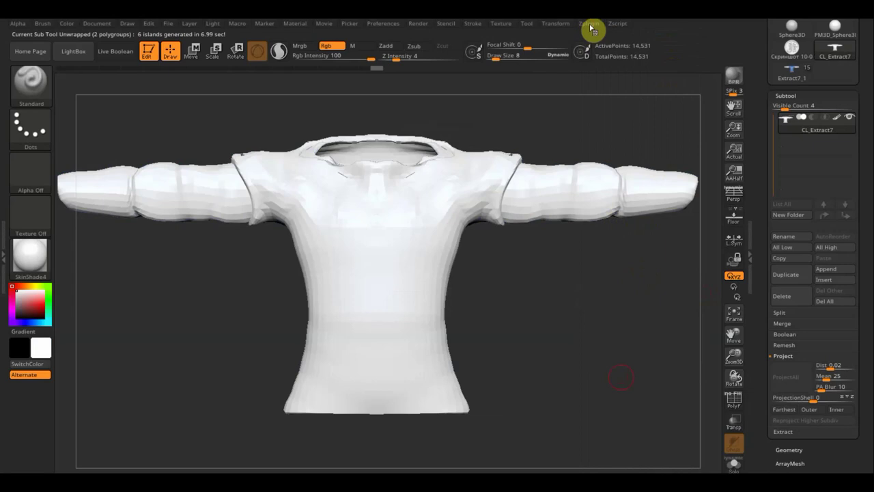
# Preview the flattened UV layout, restore the 3D shape, copy the UVs and select Extract7_1.
pyautogui.click(589, 24)
pyautogui.click(591, 25)
pyautogui.scroll(-5, 688, 159)
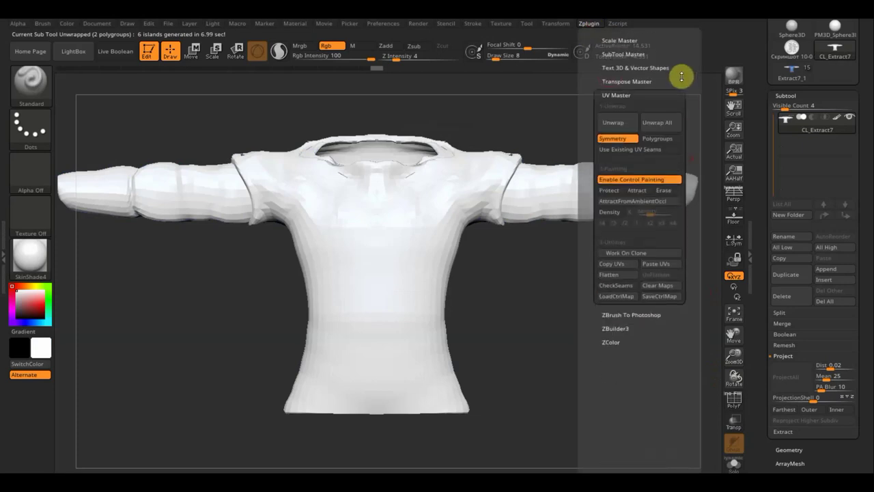
pyautogui.click(617, 276)
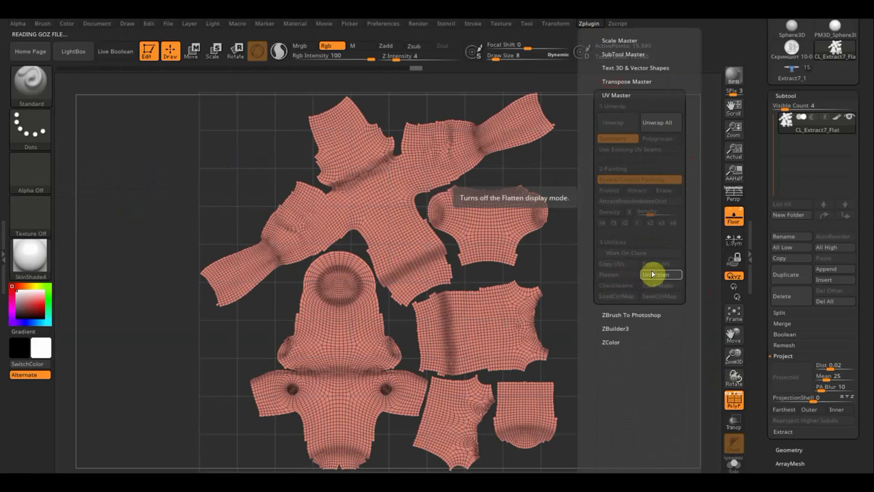
pyautogui.click(660, 277)
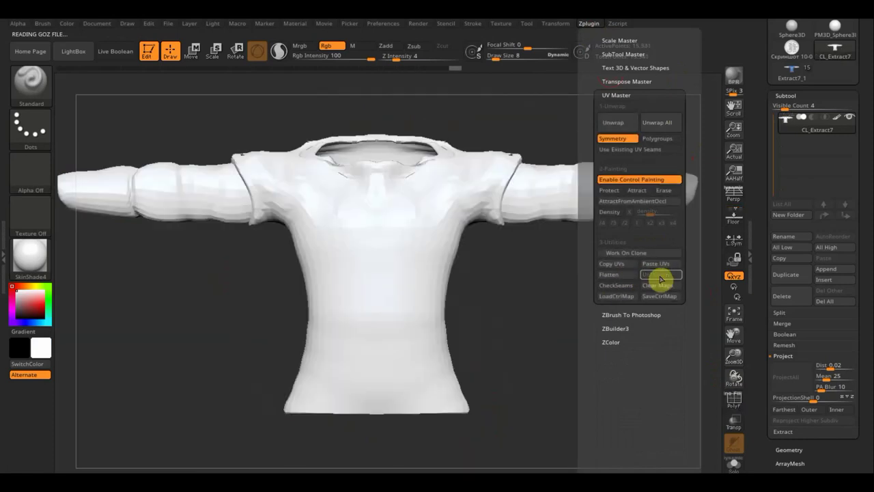
pyautogui.click(612, 265)
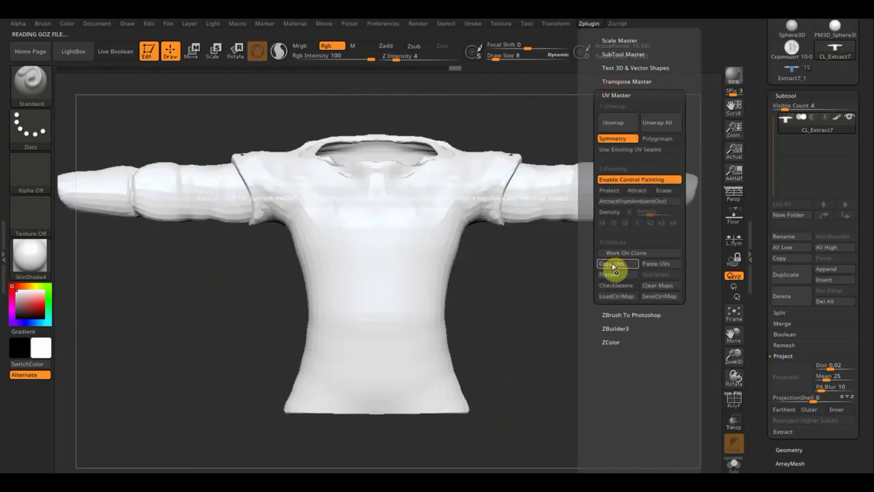
pyautogui.click(795, 71)
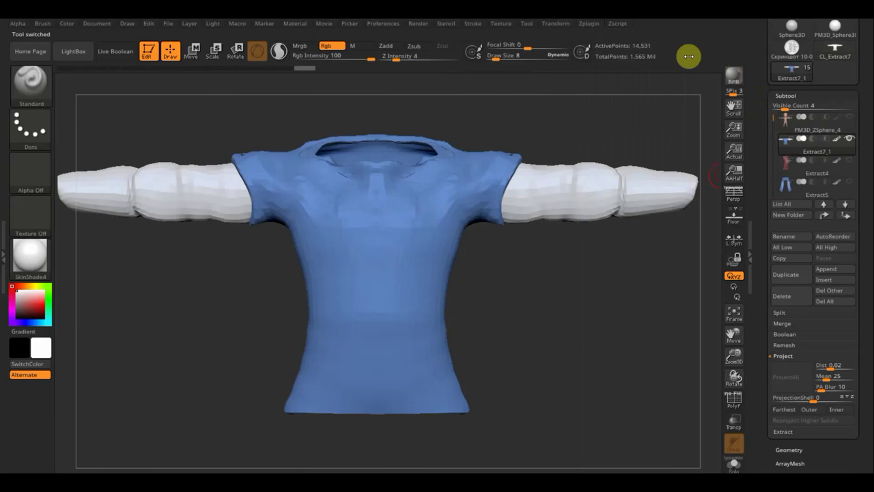
# Paste the copied UVs onto the Extract7_1 shirt with UV Master.
pyautogui.click(594, 28)
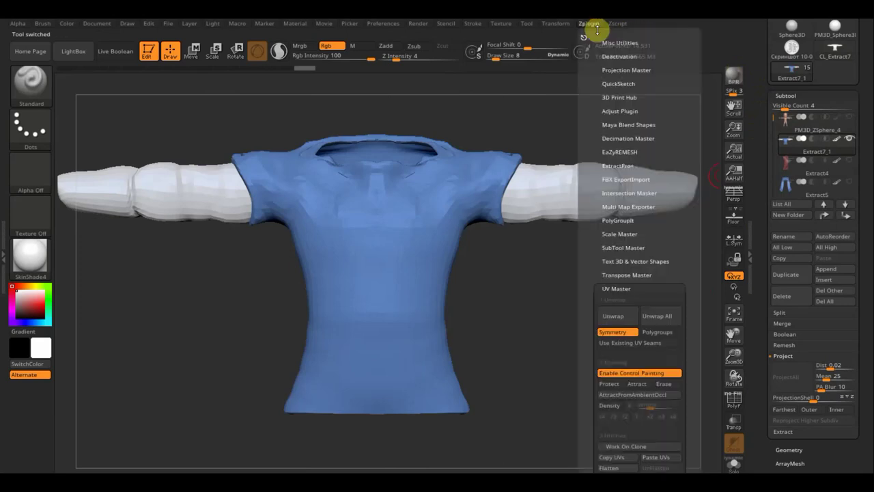
pyautogui.moveTo(687, 324)
pyautogui.mouseDown()
pyautogui.moveTo(689, 249)
pyautogui.moveTo(670, 286)
pyautogui.mouseUp()
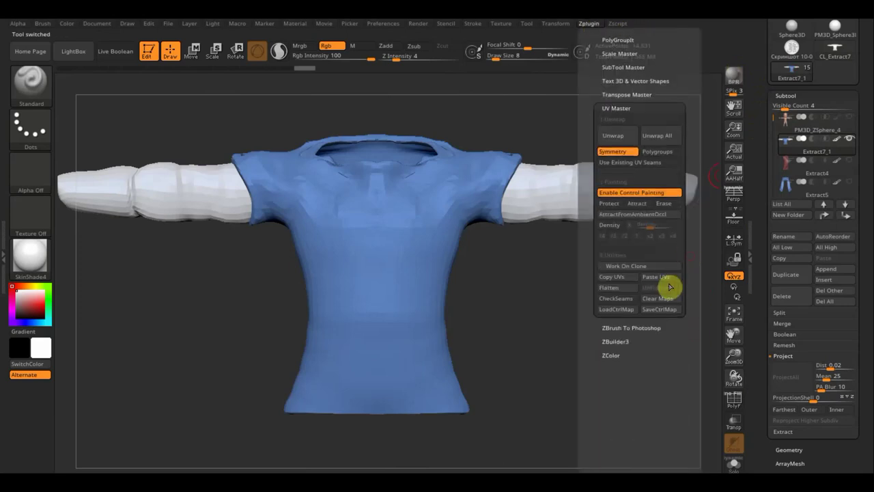
pyautogui.click(654, 278)
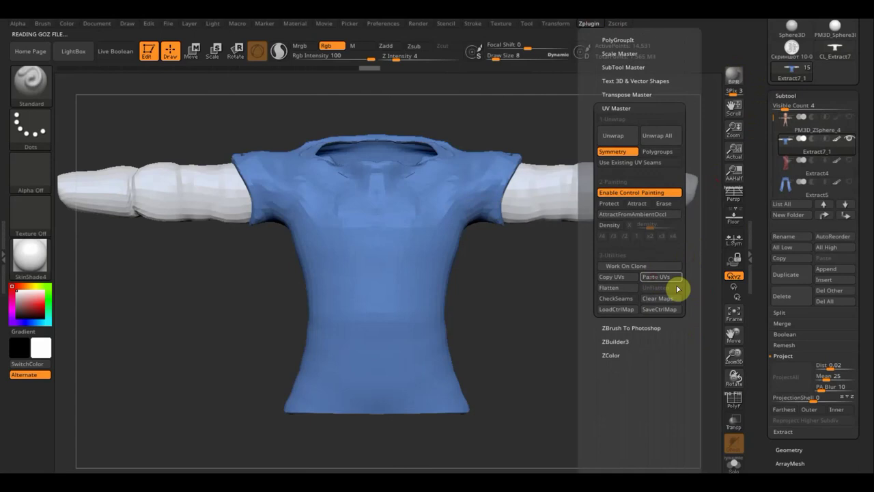
# Create a new texture map from the shirt's polypaint in Tool > Texture Map.
pyautogui.moveTo(859, 385); pyautogui.dragTo(860, 294)
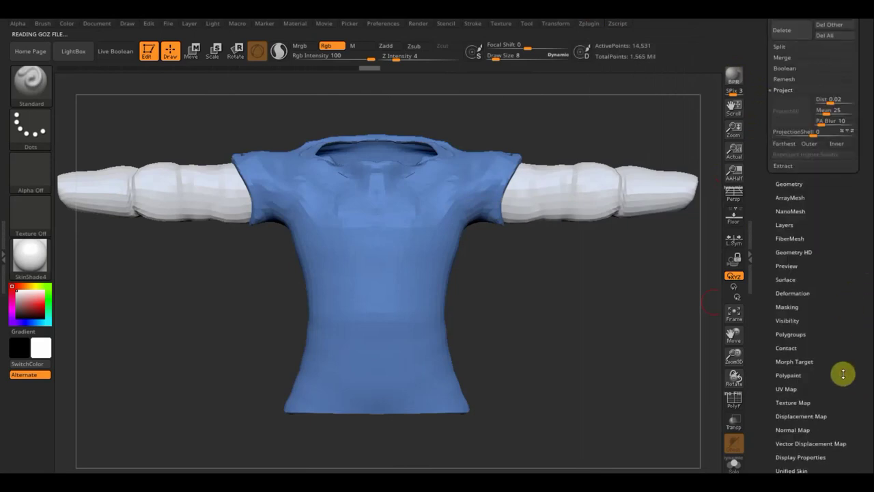
pyautogui.click(799, 400)
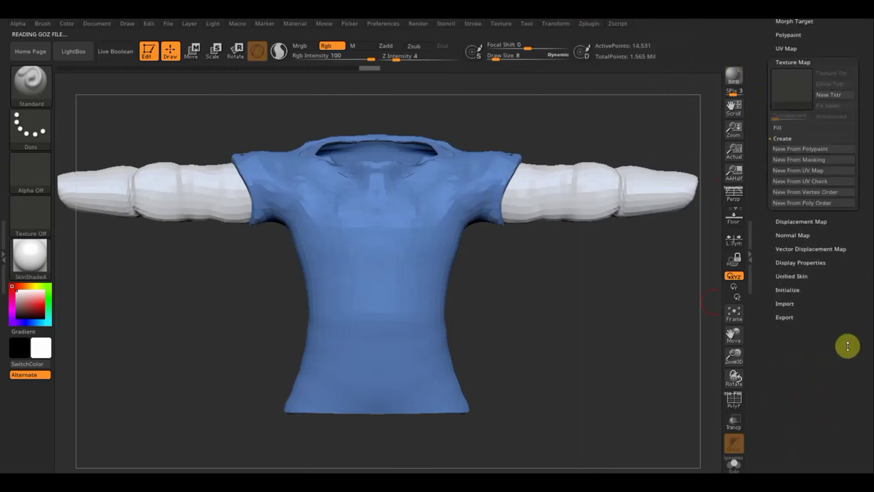
pyautogui.click(804, 149)
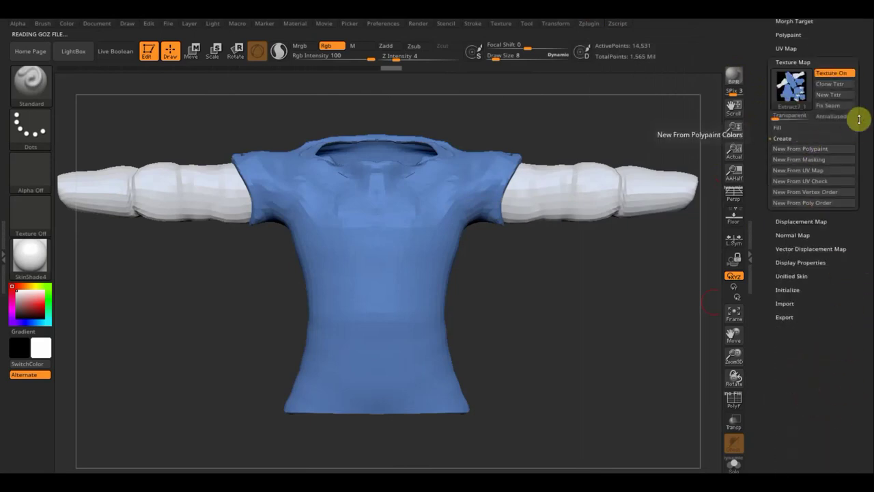
pyautogui.moveTo(865, 109)
pyautogui.mouseDown()
pyautogui.moveTo(866, 202)
pyautogui.moveTo(817, 349)
pyautogui.mouseUp()
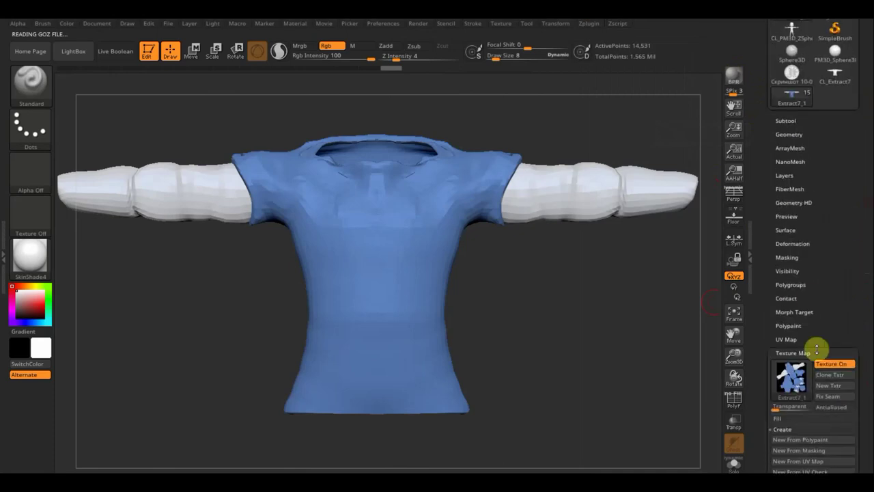
pyautogui.moveTo(865, 82); pyautogui.dragTo(854, 221)
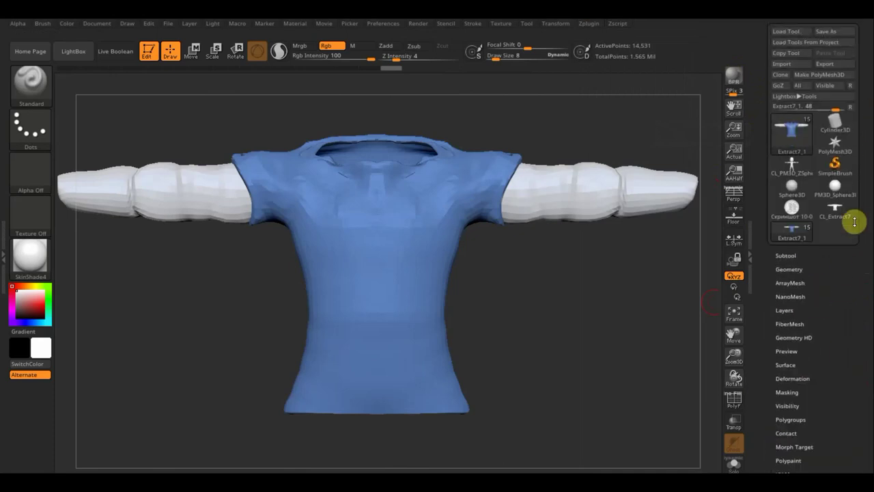
# Export the textured shirt to the desktop as the OBJ file 'рубаха'.
pyautogui.click(828, 62)
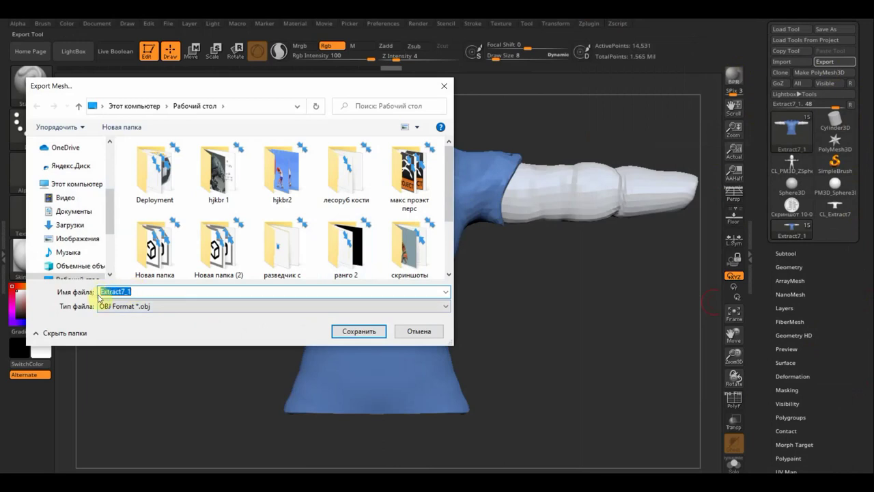
pyautogui.write('рубаха')
pyautogui.press('Return')
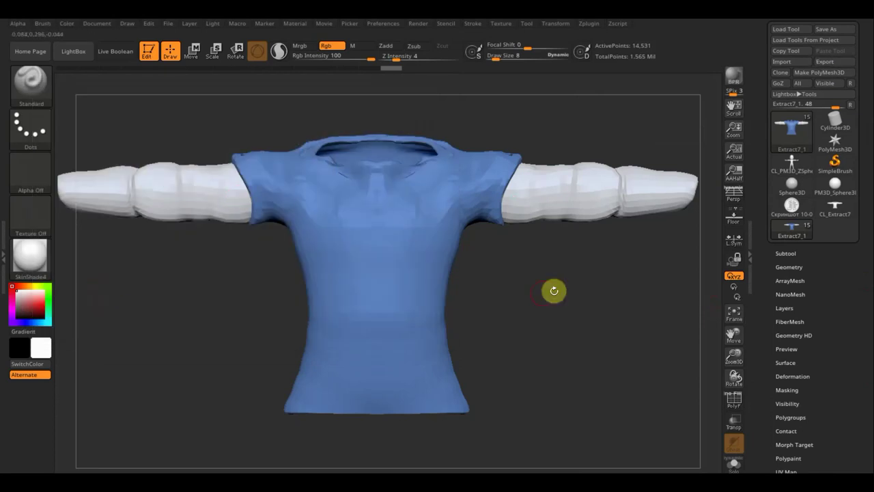
# Select the Extract3 subtool and move it up above Extract5.
pyautogui.click(785, 254)
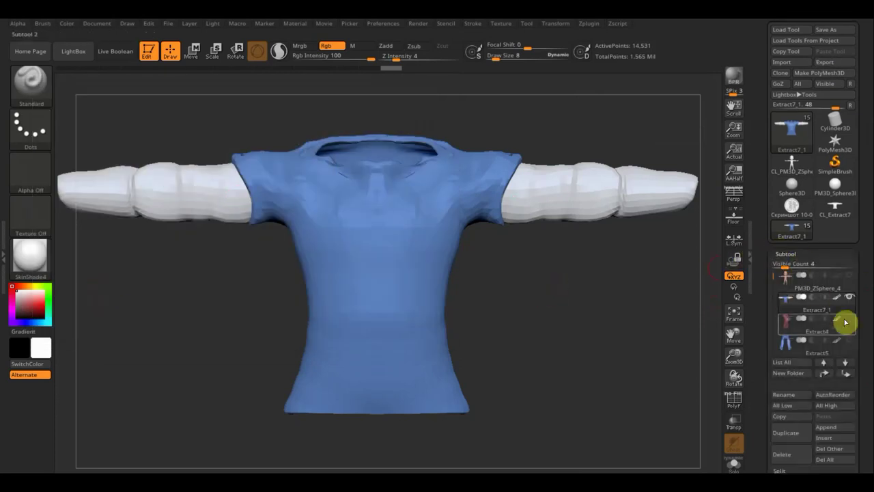
pyautogui.click(847, 306)
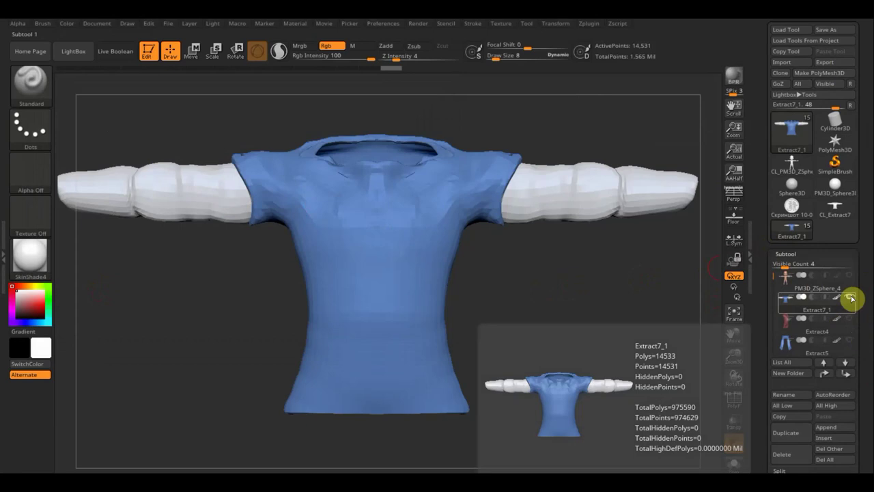
pyautogui.moveTo(863, 323); pyautogui.dragTo(848, 263)
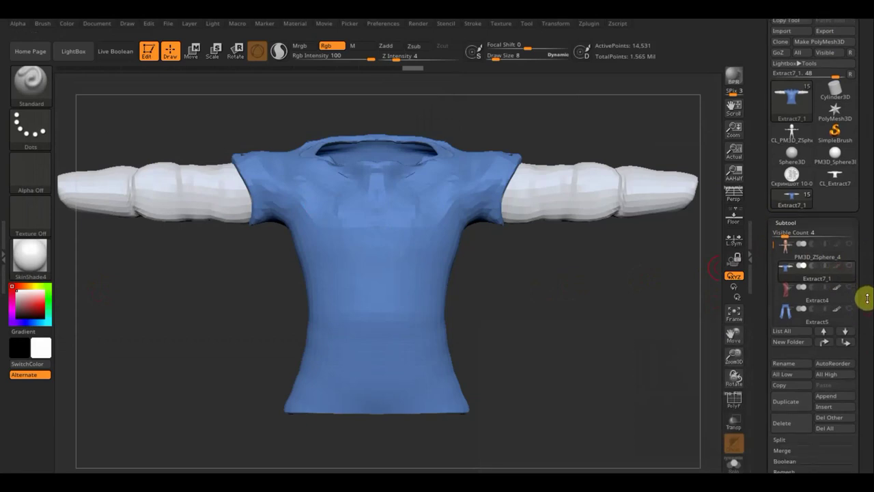
pyautogui.click(787, 228)
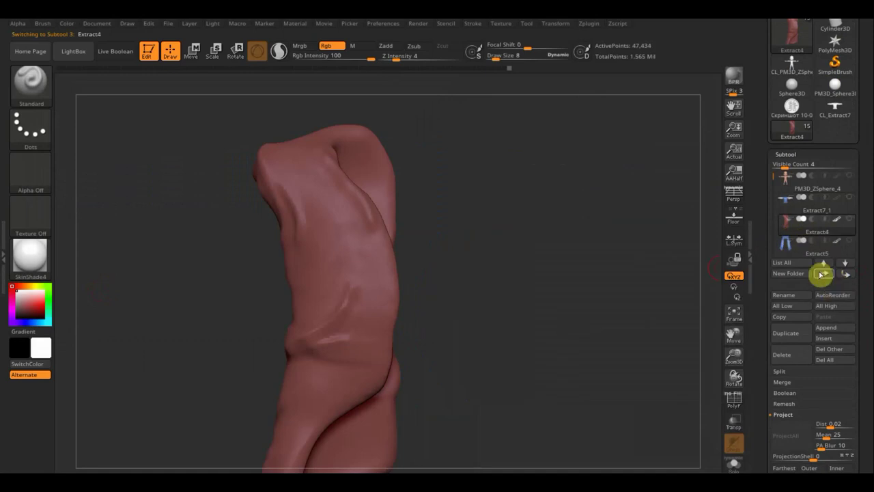
pyautogui.click(848, 264)
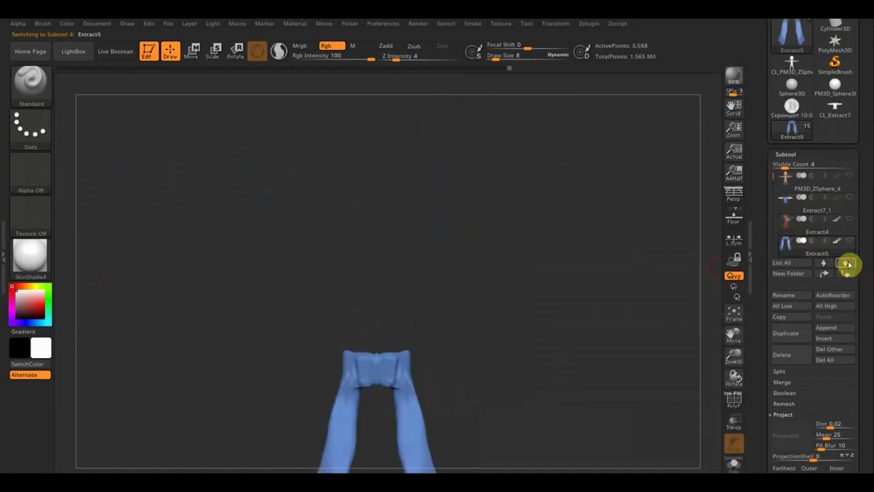
pyautogui.click(848, 264)
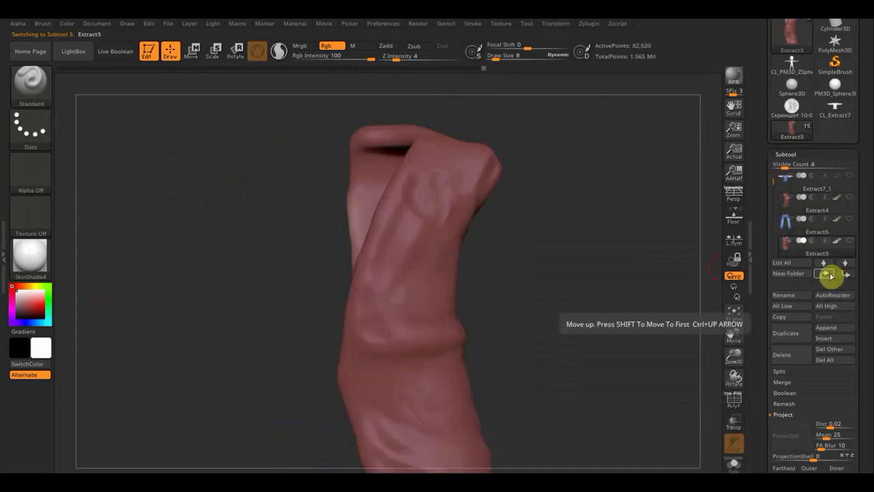
pyautogui.click(825, 275)
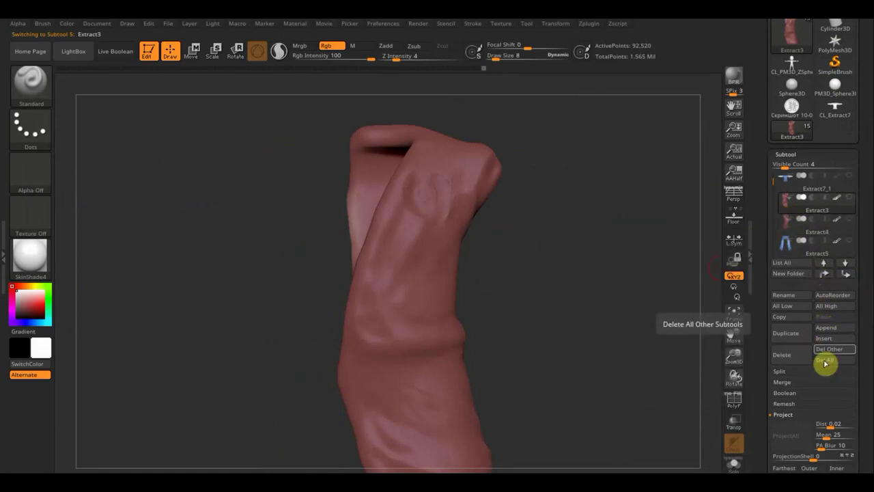
# MergeDown Extract3 into one 139,954-point vest, duplicate it as Extract4, and reselect Extract3.
pyautogui.moveTo(866, 335); pyautogui.dragTo(865, 311)
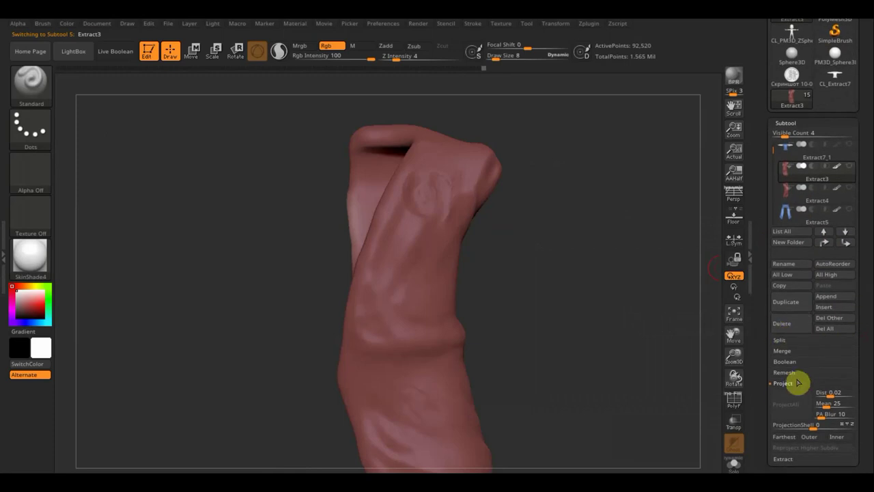
pyautogui.click(785, 352)
pyautogui.click(784, 358)
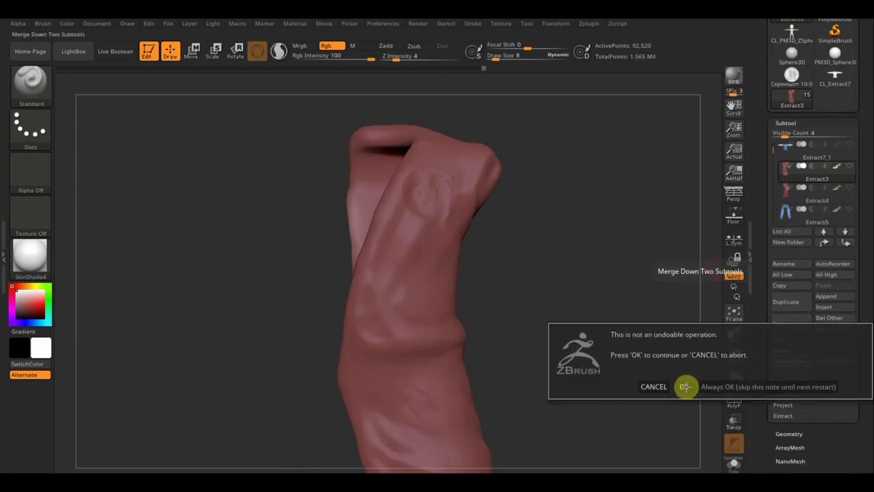
pyautogui.click(682, 388)
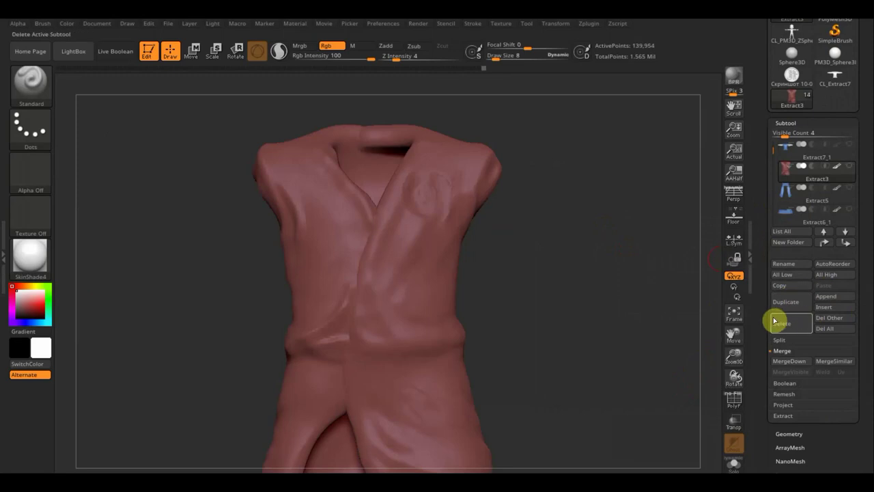
pyautogui.click(786, 304)
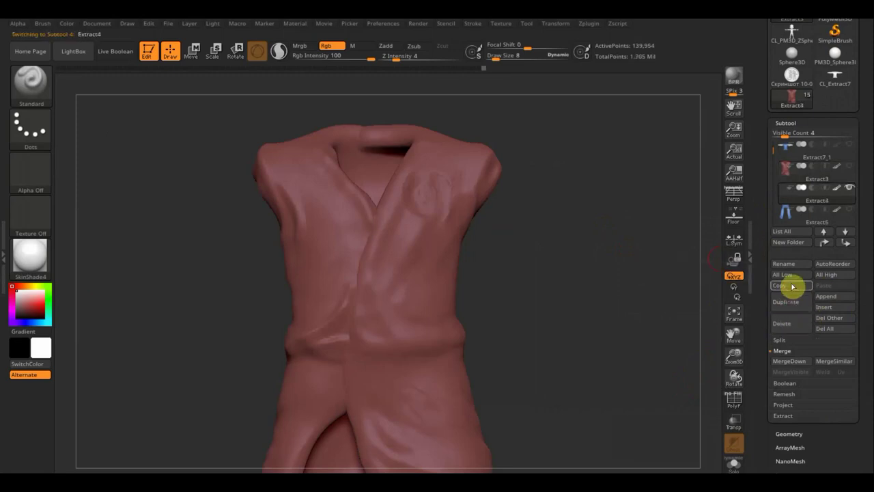
pyautogui.moveTo(634, 228)
pyautogui.mouseDown()
pyautogui.moveTo(523, 238)
pyautogui.moveTo(595, 244)
pyautogui.moveTo(615, 232)
pyautogui.moveTo(619, 260)
pyautogui.mouseUp()
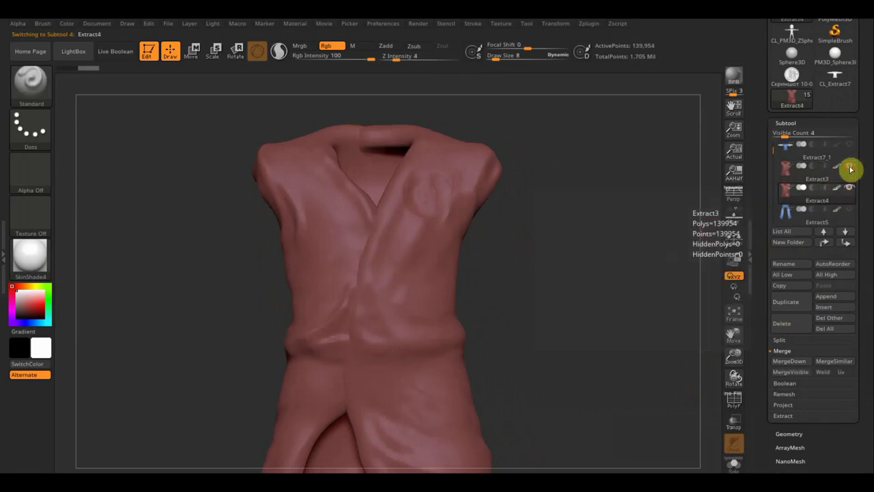
pyautogui.click(796, 179)
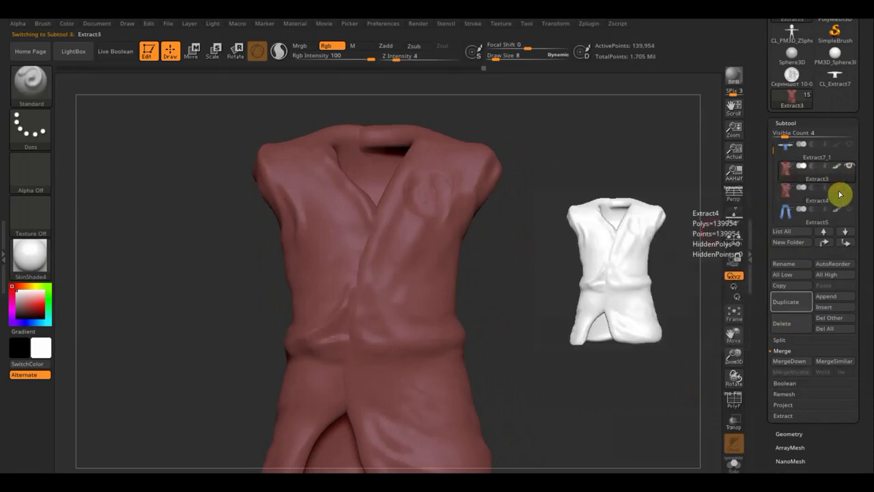
# Delete Extract3's lower subdivisions and DynaMesh it at resolution 408, down to 19,558 points.
pyautogui.click(790, 433)
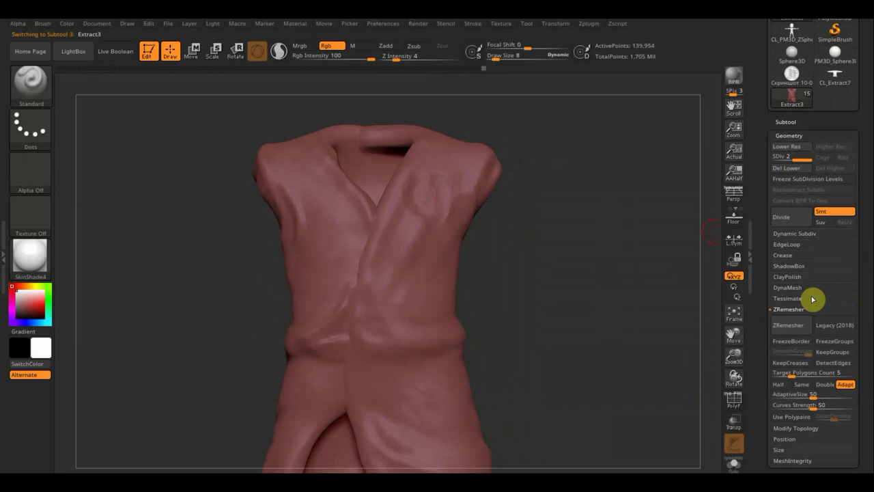
pyautogui.click(797, 169)
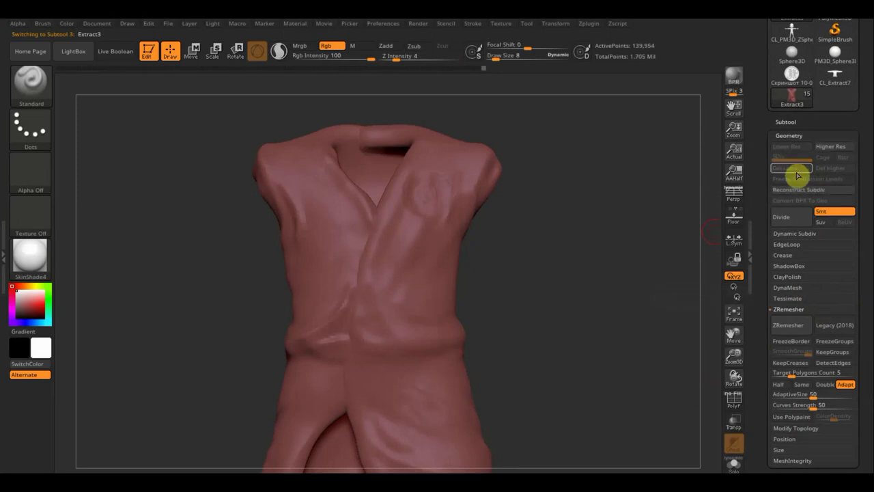
pyautogui.click(793, 289)
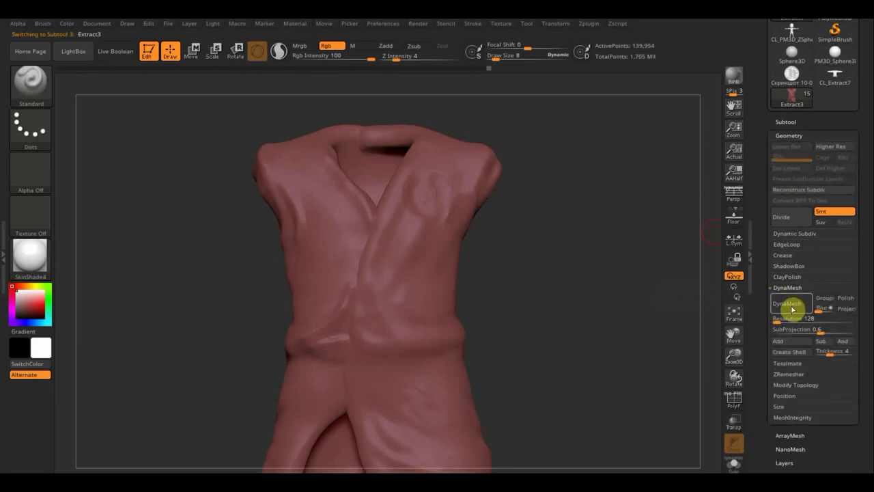
pyautogui.moveTo(782, 321); pyautogui.dragTo(781, 315)
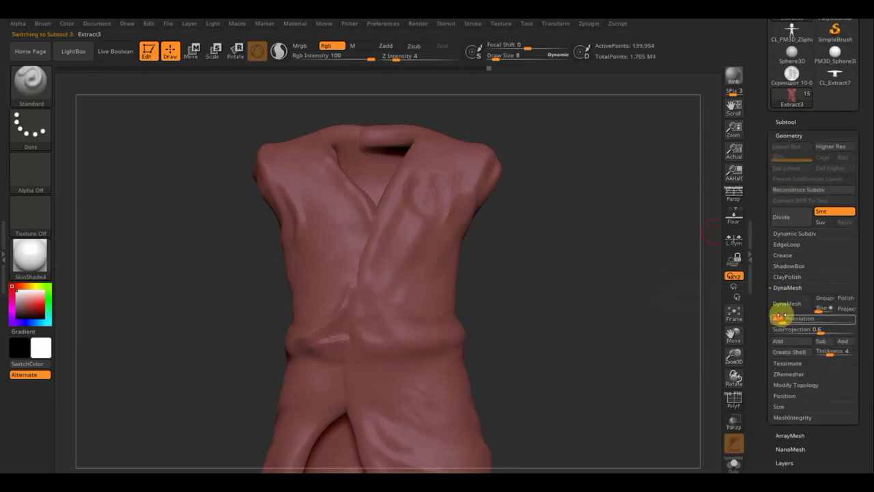
pyautogui.click(784, 305)
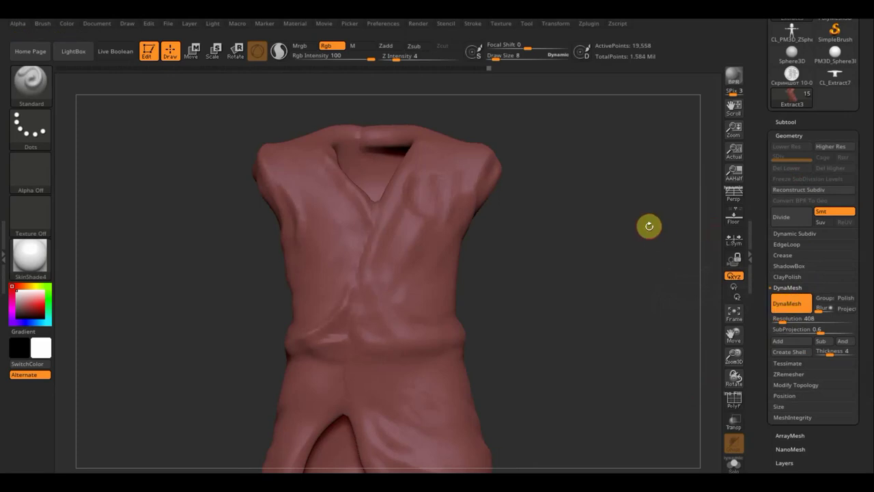
# Toggle the Extract4 duplicate's visibility in the subtool list and expand the Project options.
pyautogui.click(786, 121)
pyautogui.click(847, 190)
pyautogui.click(847, 187)
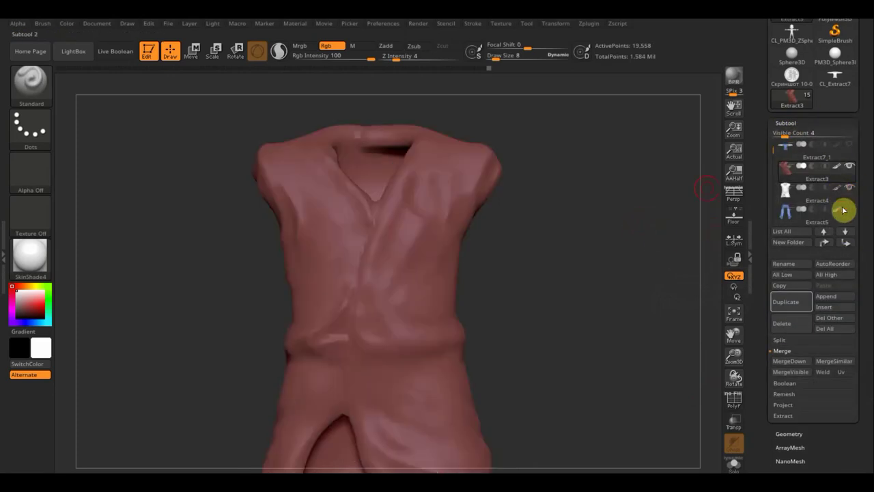
pyautogui.click(786, 407)
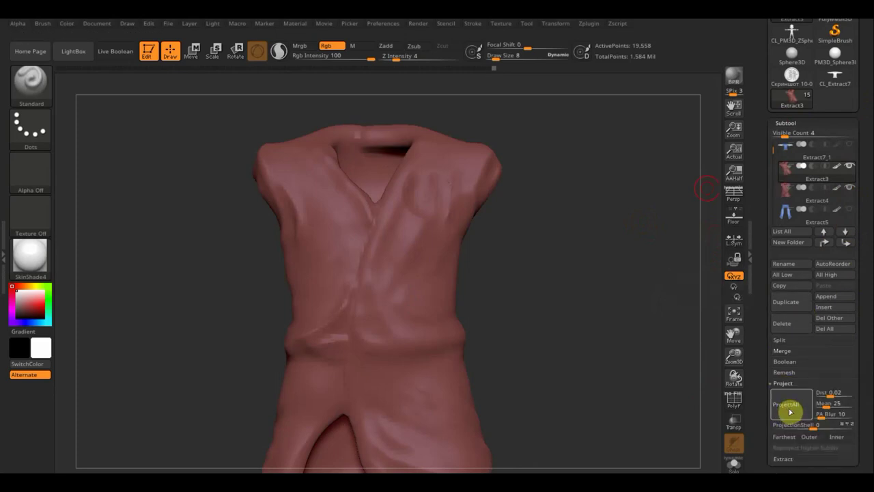
# Smooth the seam down the vest's back, check the wireframe, and undo a stray chest stroke.
pyautogui.click(844, 191)
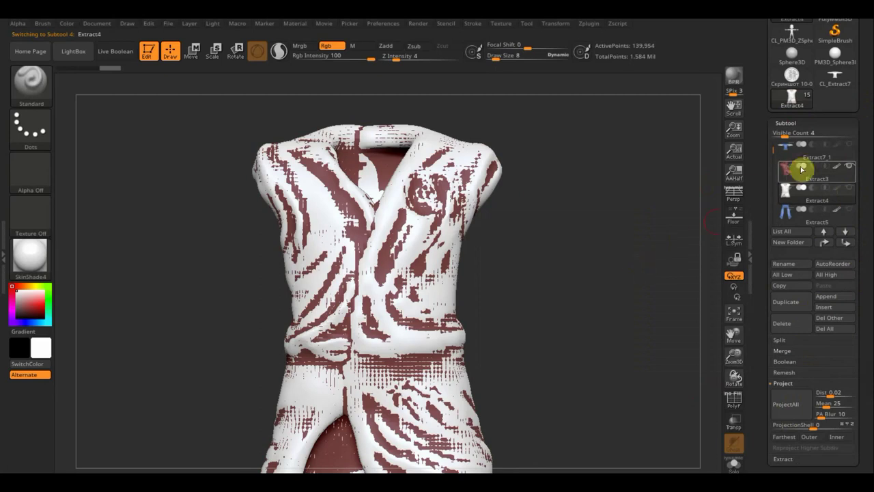
pyautogui.click(798, 178)
pyautogui.moveTo(617, 253); pyautogui.dragTo(498, 265)
pyautogui.press('shift')
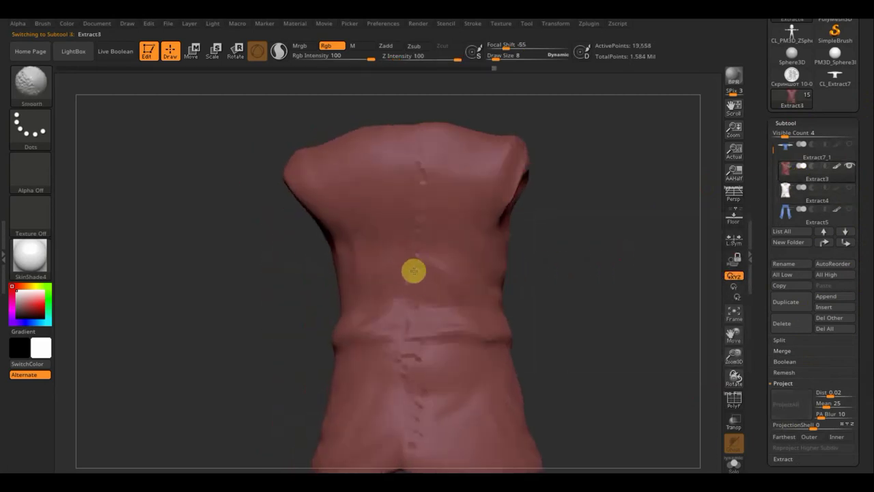
pyautogui.moveTo(448, 205)
pyautogui.mouseDown()
pyautogui.moveTo(424, 164)
pyautogui.moveTo(414, 429)
pyautogui.mouseUp()
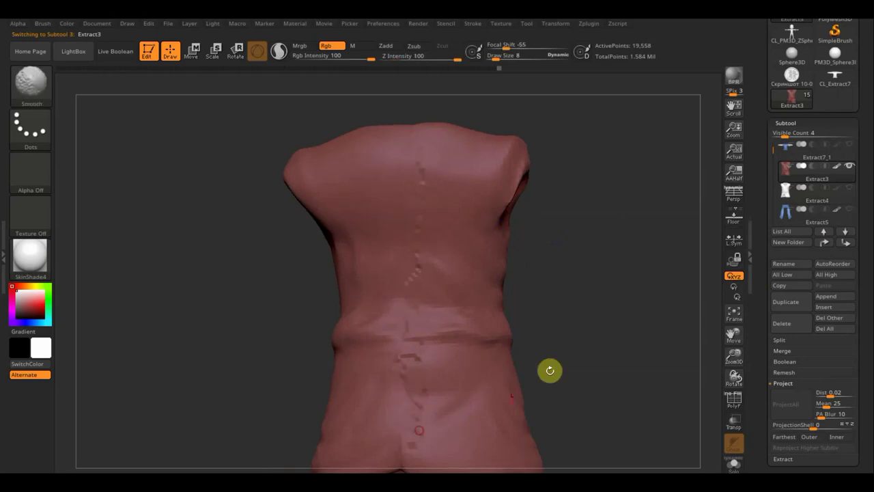
pyautogui.moveTo(573, 316); pyautogui.dragTo(568, 285)
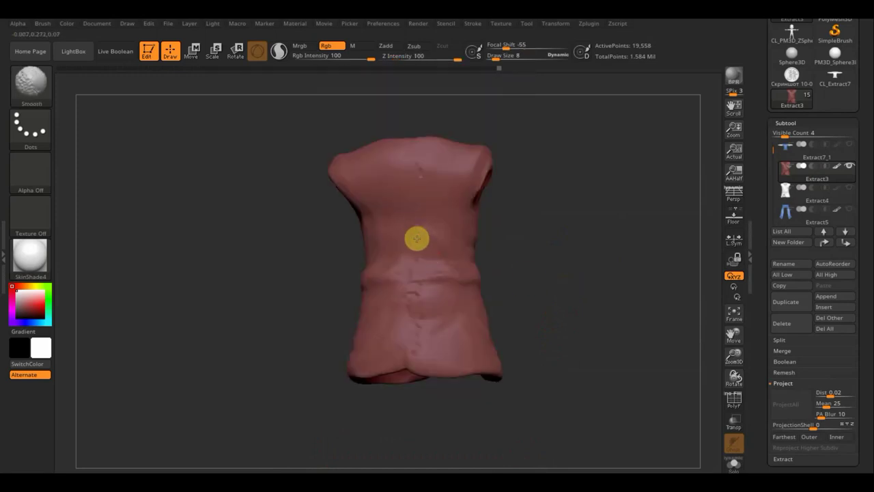
pyautogui.click(737, 404)
pyautogui.click(737, 404)
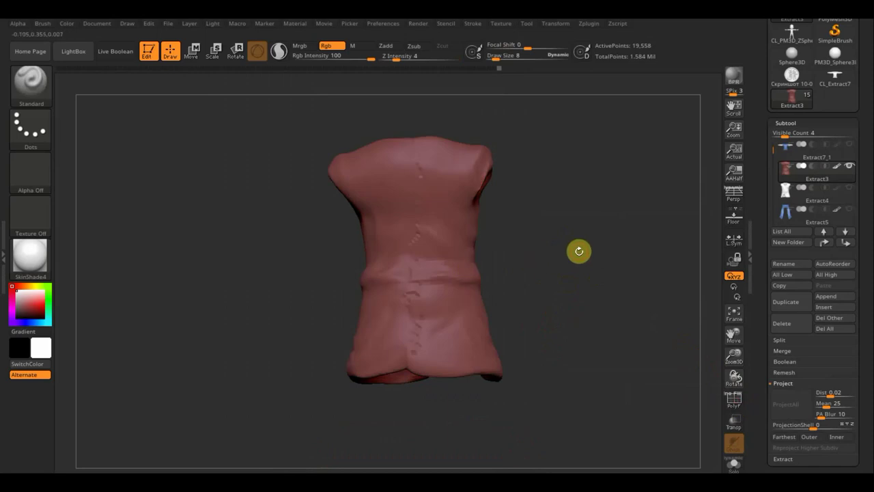
pyautogui.moveTo(579, 251)
pyautogui.mouseDown()
pyautogui.moveTo(642, 261)
pyautogui.moveTo(624, 264)
pyautogui.mouseUp()
pyautogui.moveTo(427, 200); pyautogui.dragTo(408, 274)
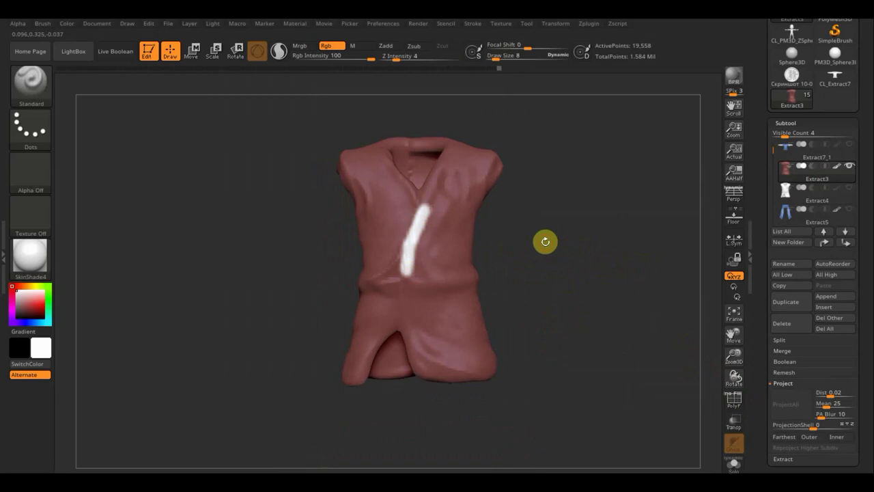
pyautogui.hotkey('ctrl', 'z')
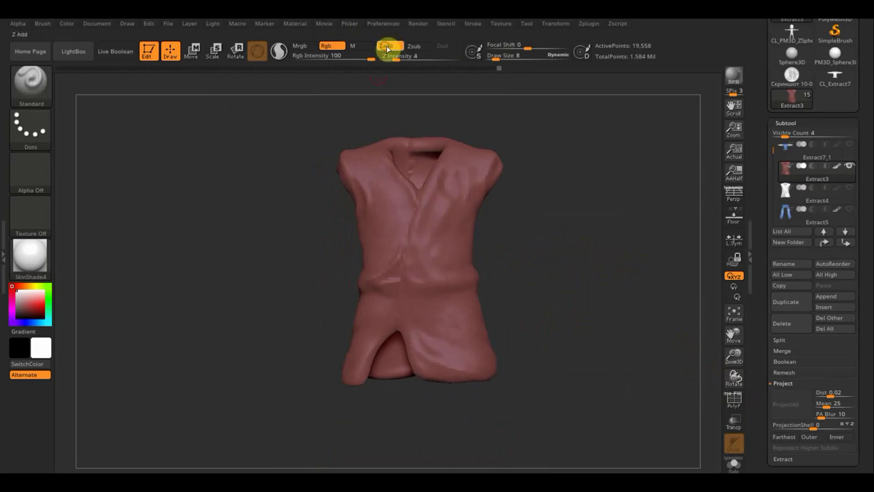
# Turn Zadd off and snap the red vest back to an exact front view.
pyautogui.moveTo(576, 273); pyautogui.dragTo(464, 236)
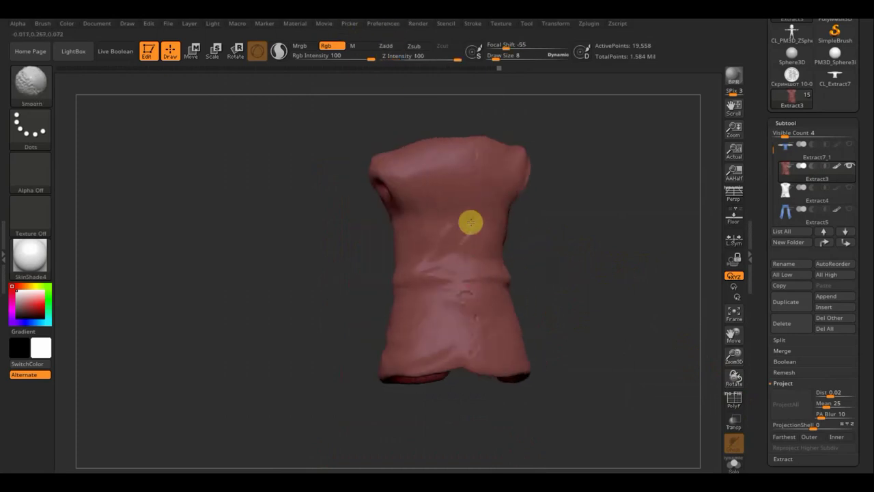
pyautogui.press('shift')
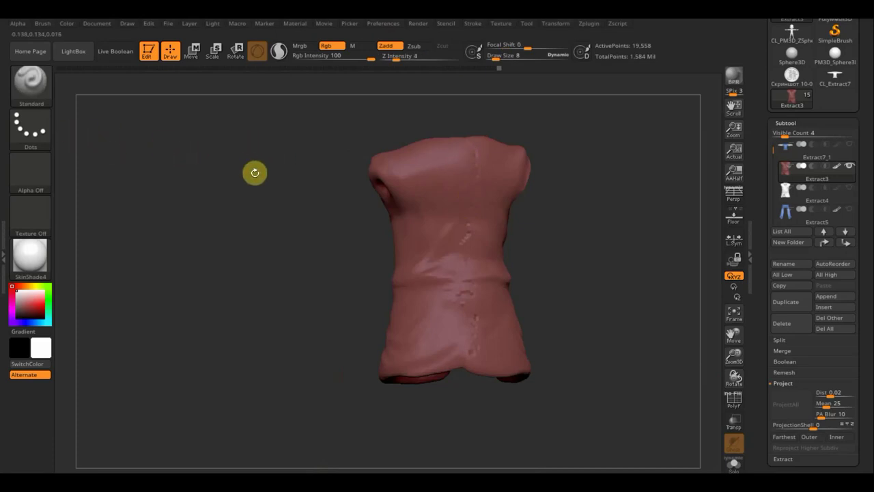
pyautogui.press('shift')
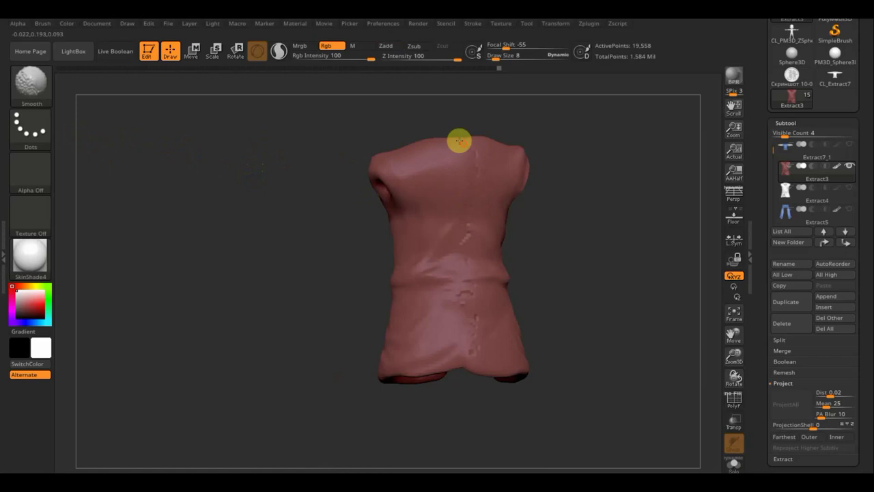
pyautogui.moveTo(269, 141)
pyautogui.mouseDown()
pyautogui.moveTo(623, 197)
pyautogui.moveTo(635, 221)
pyautogui.mouseUp()
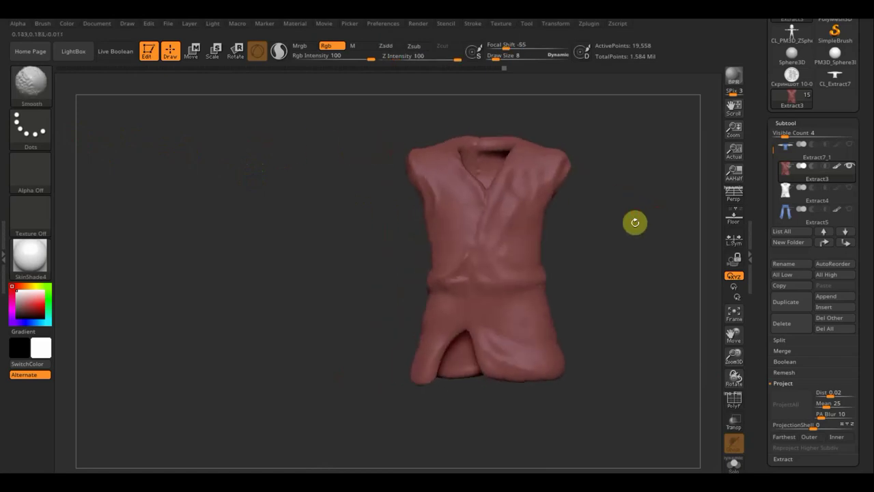
pyautogui.click(387, 46)
pyautogui.keyDown('alt'); pyautogui.moveTo(656, 248); pyautogui.dragTo(471, 243); pyautogui.keyUp('alt')
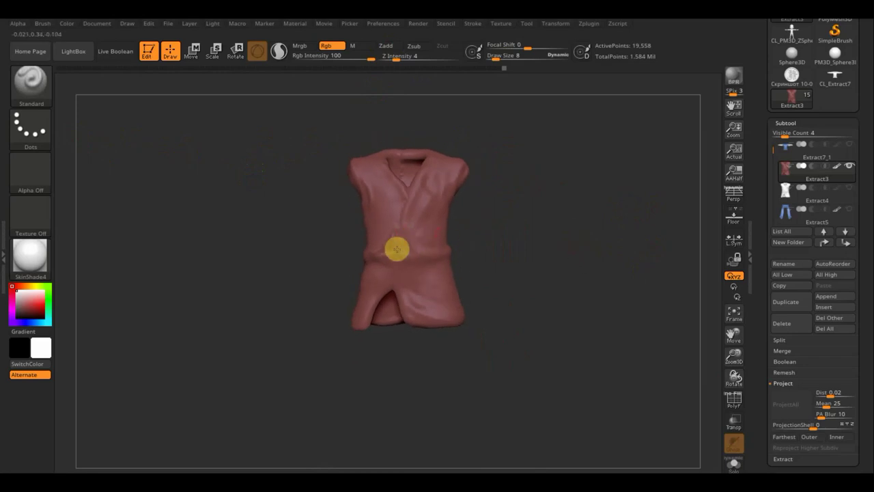
pyautogui.moveTo(547, 260); pyautogui.dragTo(430, 269)
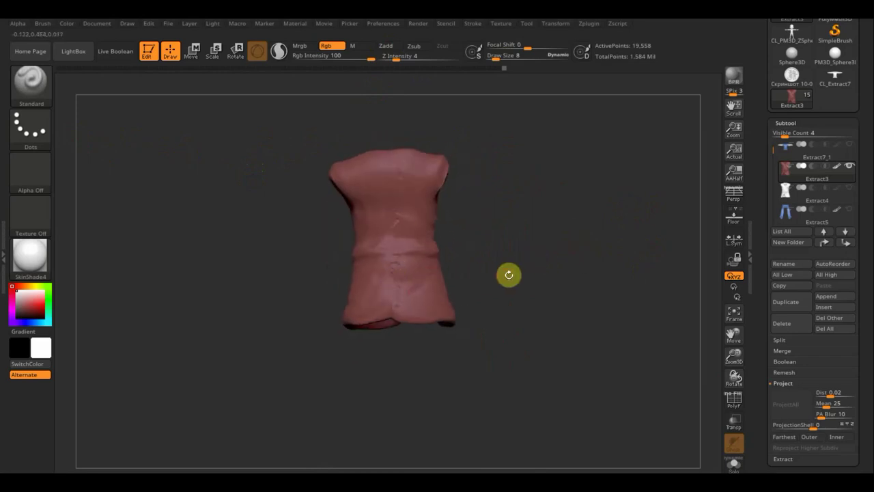
pyautogui.moveTo(507, 273)
pyautogui.mouseDown()
pyautogui.moveTo(592, 273)
pyautogui.moveTo(550, 282)
pyautogui.moveTo(594, 289)
pyautogui.mouseUp()
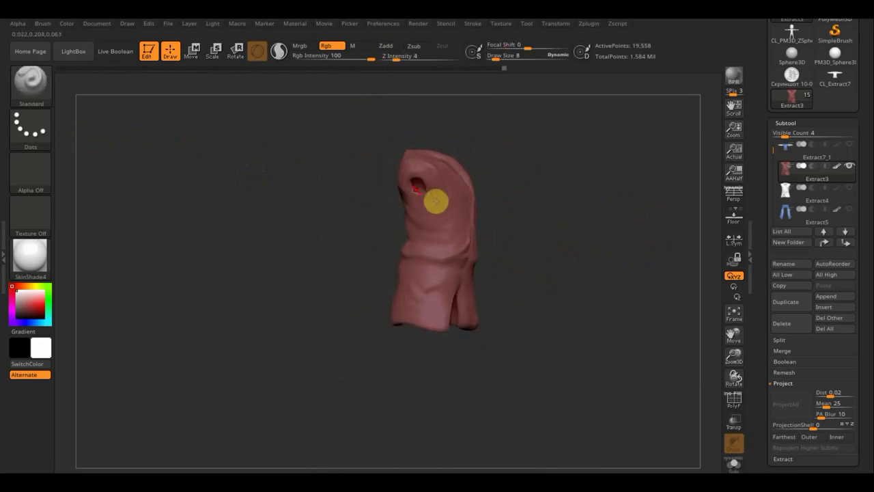
pyautogui.moveTo(560, 226)
pyautogui.keyDown('shift'); pyautogui.mouseDown()
pyautogui.moveTo(537, 236)
pyautogui.moveTo(544, 243)
pyautogui.mouseUp(); pyautogui.keyUp('shift')
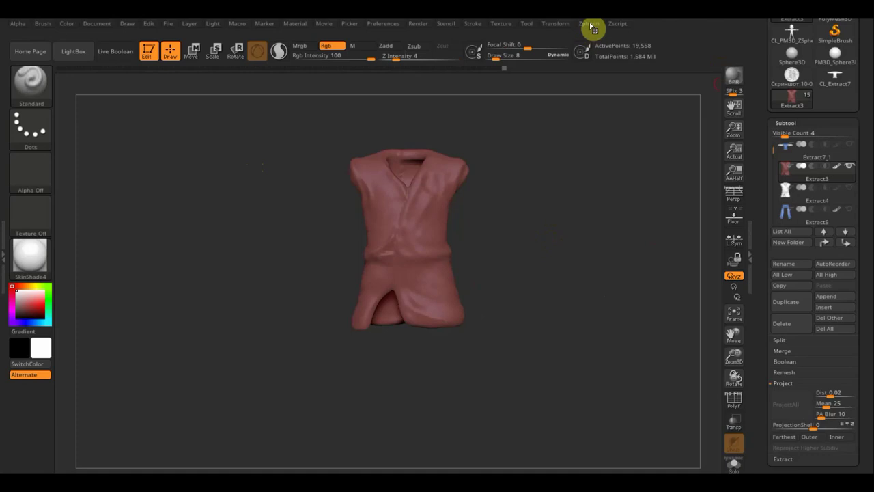
# Delete the white-and-red Extract4 vest subtool.
pyautogui.click(786, 195)
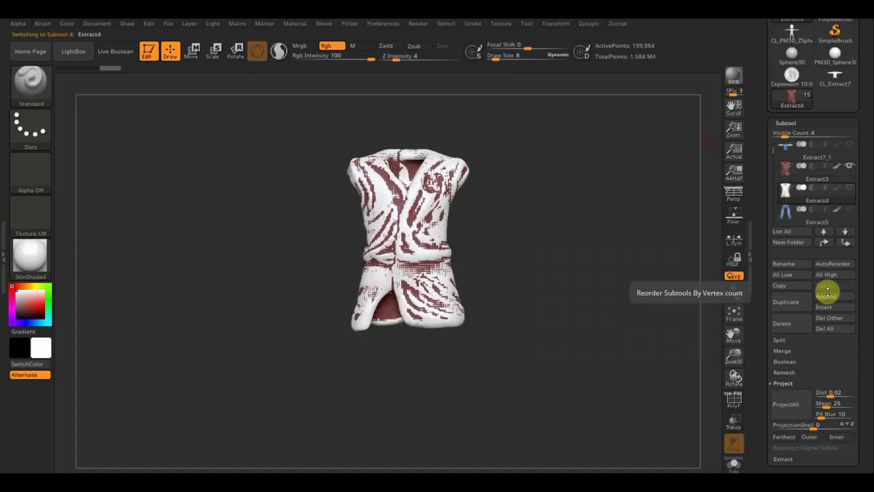
pyautogui.click(791, 324)
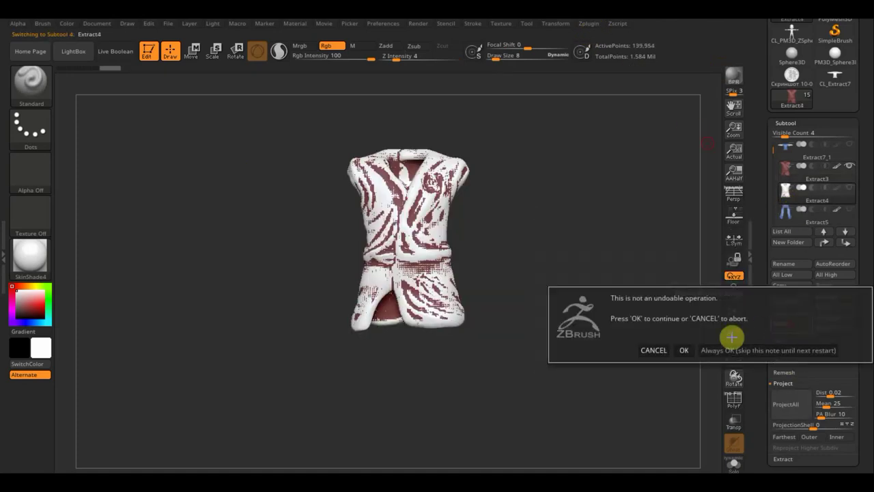
pyautogui.click(683, 350)
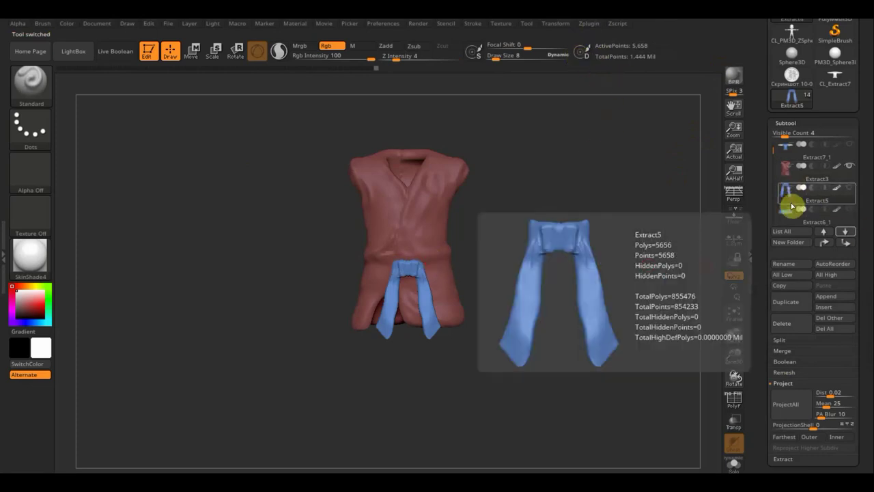
# Merge the belt into the sash, then both into Extract3, giving 31,704 points.
pyautogui.click(786, 351)
pyautogui.click(790, 357)
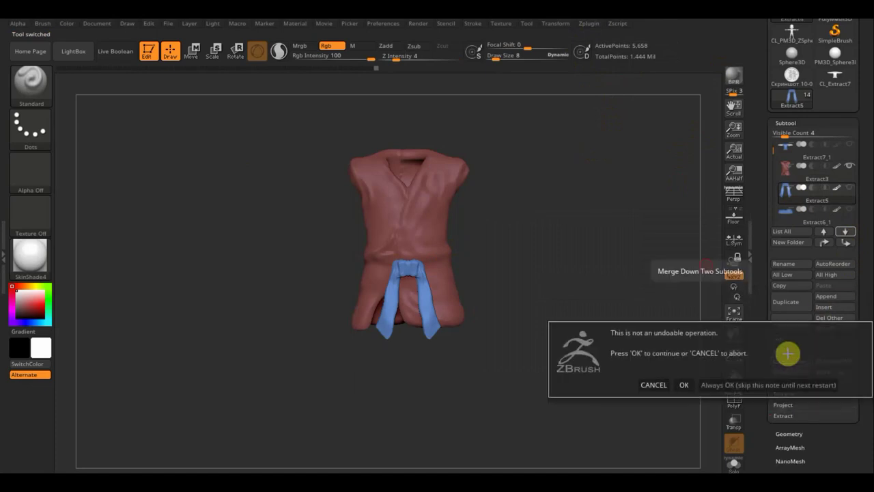
pyautogui.click(683, 385)
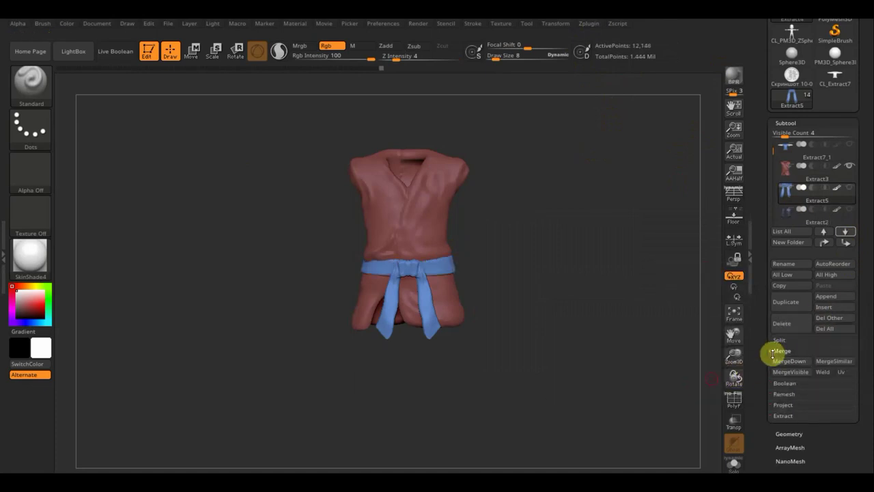
pyautogui.click(799, 362)
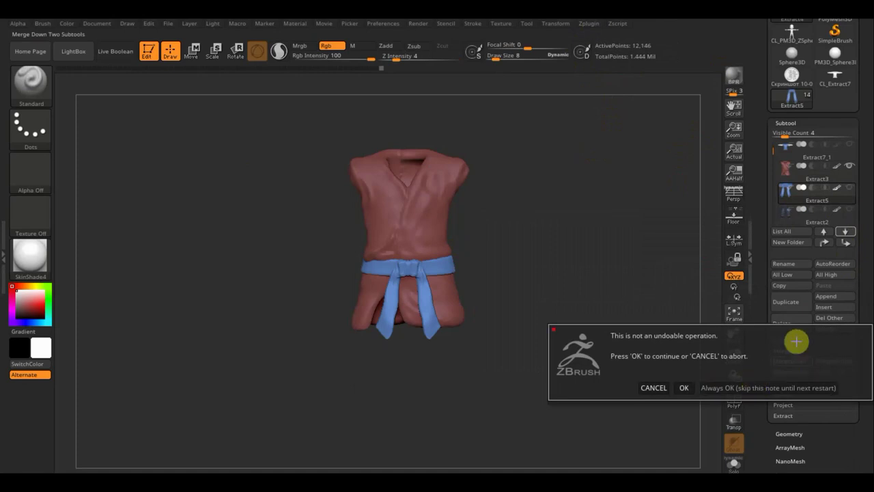
pyautogui.click(653, 387)
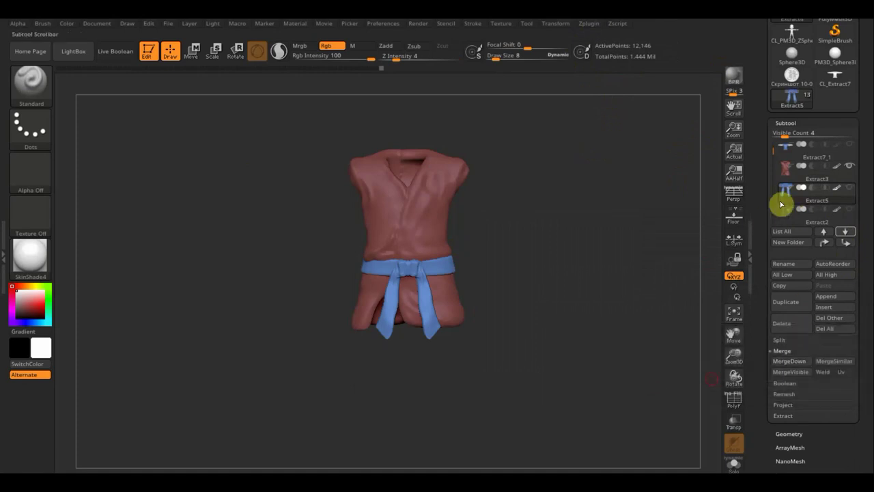
pyautogui.click(786, 179)
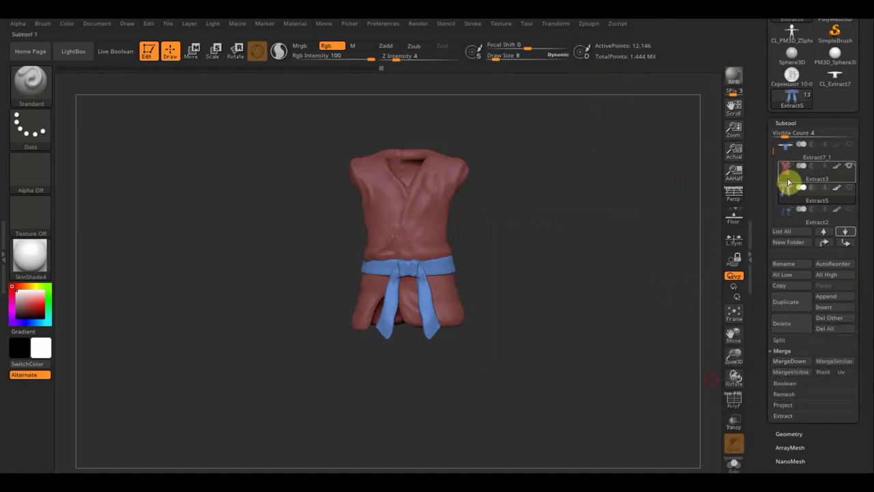
pyautogui.click(789, 362)
pyautogui.click(683, 385)
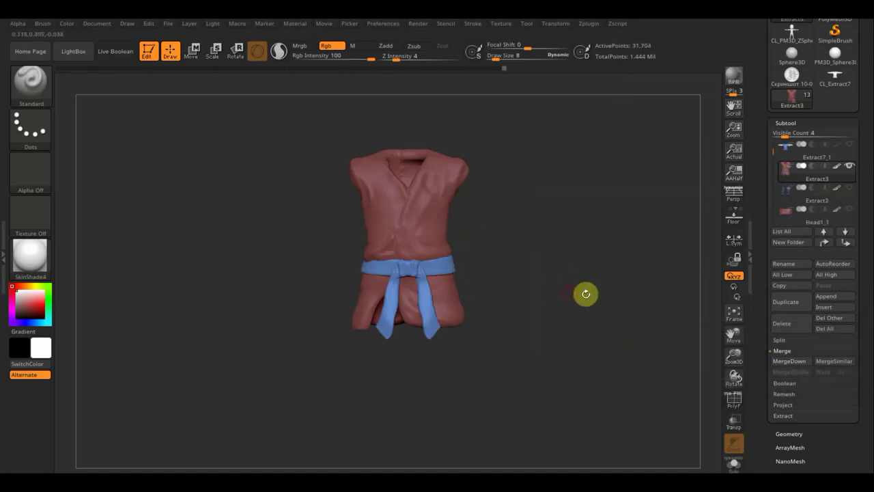
pyautogui.moveTo(794, 166)
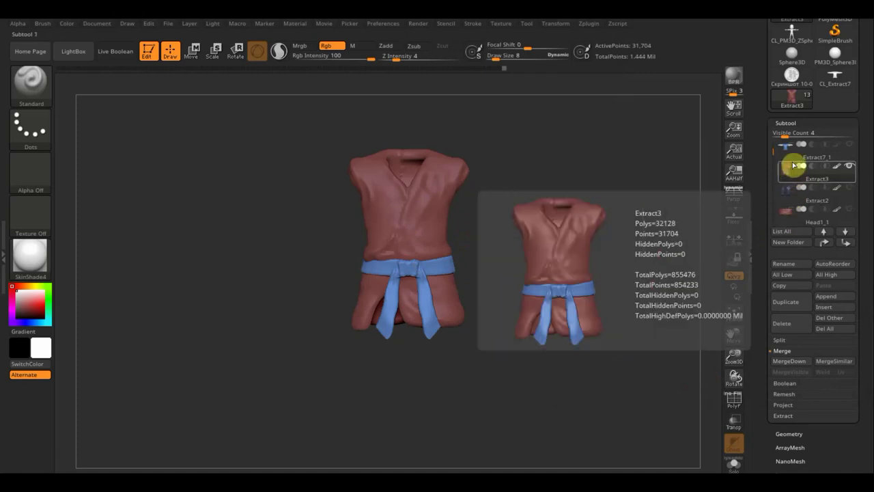
pyautogui.moveTo(579, 195)
pyautogui.mouseDown()
pyautogui.moveTo(594, 212)
pyautogui.moveTo(590, 221)
pyautogui.moveTo(578, 180)
pyautogui.mouseUp()
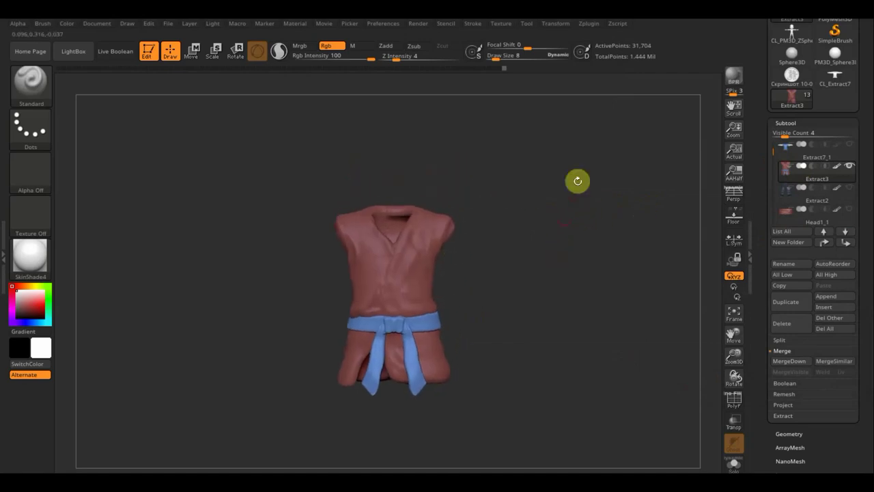
# Create a UV Master working clone, CL_Extract3, of the combined vest.
pyautogui.click(590, 26)
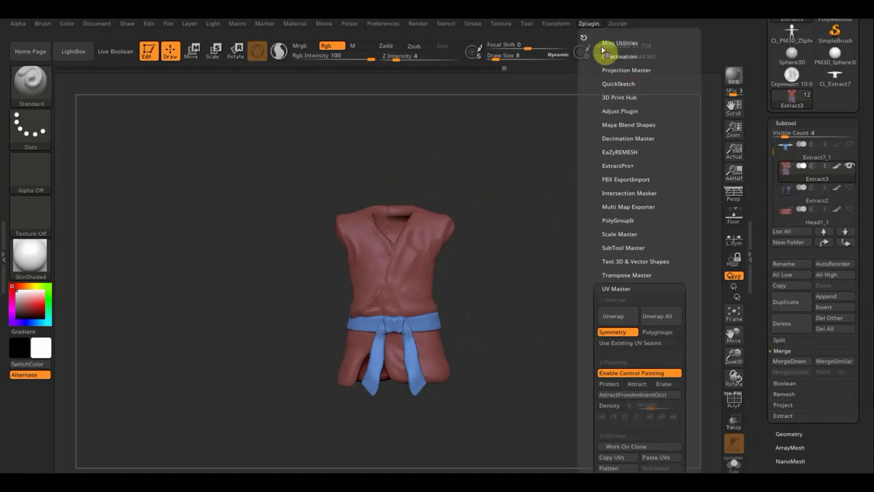
pyautogui.moveTo(688, 209); pyautogui.dragTo(679, 133)
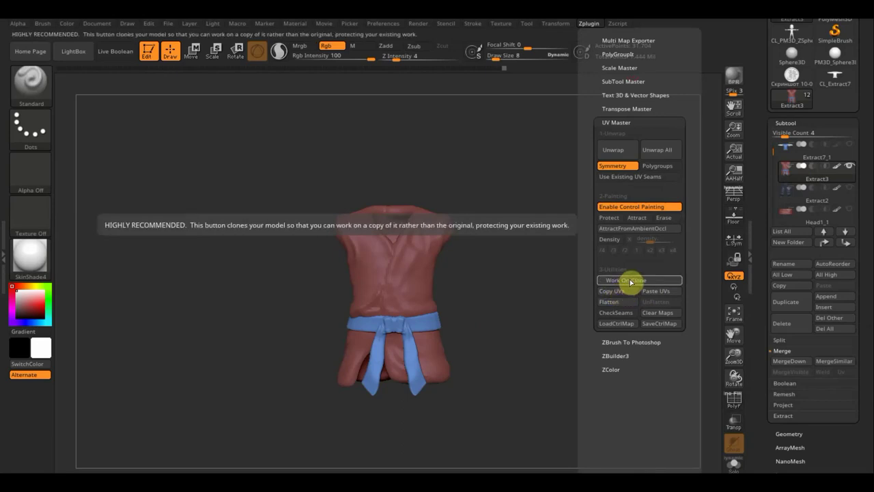
pyautogui.click(631, 281)
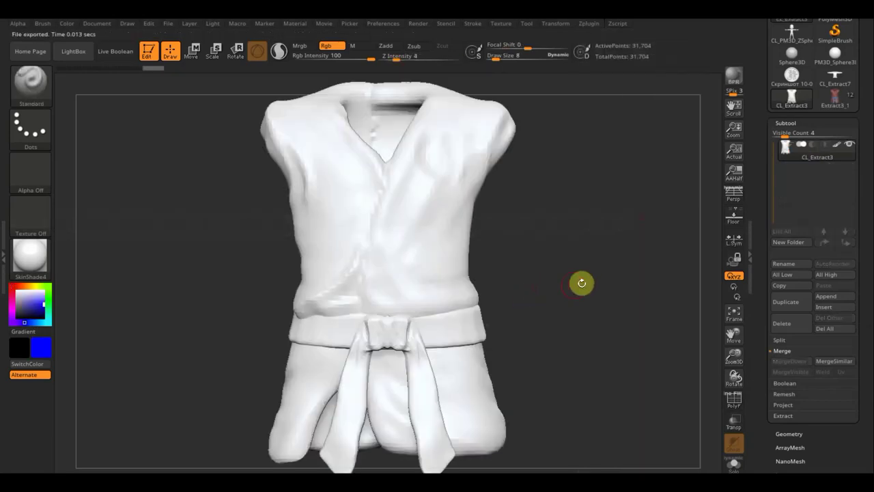
# Mask the clone on both sides, leaving only a thin vertical strip unmasked.
pyautogui.moveTo(553, 283)
pyautogui.mouseDown()
pyautogui.moveTo(599, 283)
pyautogui.moveTo(591, 300)
pyautogui.mouseUp()
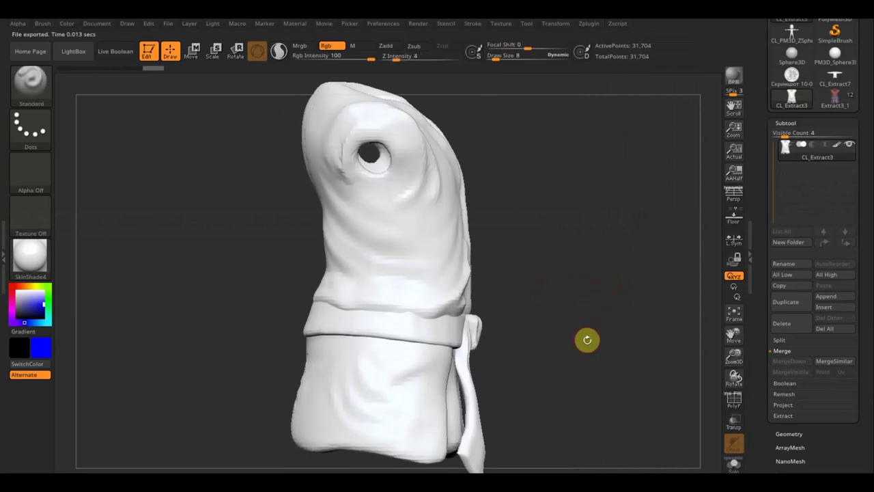
pyautogui.keyDown('alt'); pyautogui.moveTo(587, 339); pyautogui.dragTo(537, 257); pyautogui.keyUp('alt')
pyautogui.keyDown('ctrl'); pyautogui.moveTo(523, 404); pyautogui.dragTo(385, 167); pyautogui.keyUp('ctrl')
pyautogui.keyDown('ctrl'); pyautogui.moveTo(301, 158); pyautogui.dragTo(384, 409); pyautogui.keyUp('ctrl')
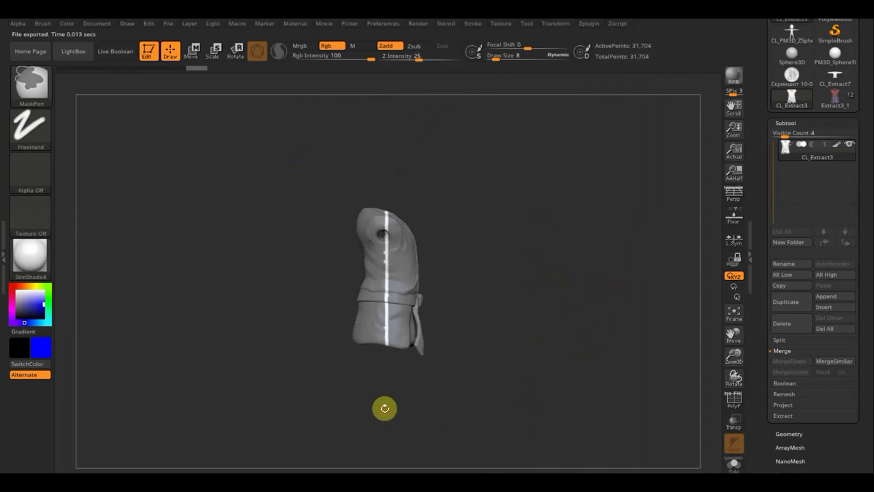
# Paint a blue seam down the unmasked strip and turn the vest to face front.
pyautogui.moveTo(497, 56); pyautogui.dragTo(497, 58)
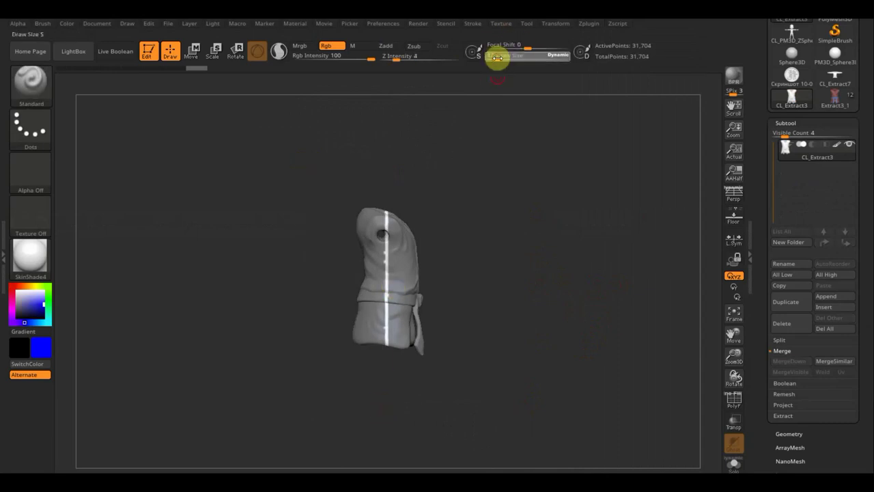
pyautogui.moveTo(386, 216); pyautogui.dragTo(379, 312)
pyautogui.moveTo(513, 243)
pyautogui.mouseDown()
pyautogui.moveTo(408, 244)
pyautogui.moveTo(402, 353)
pyautogui.mouseUp()
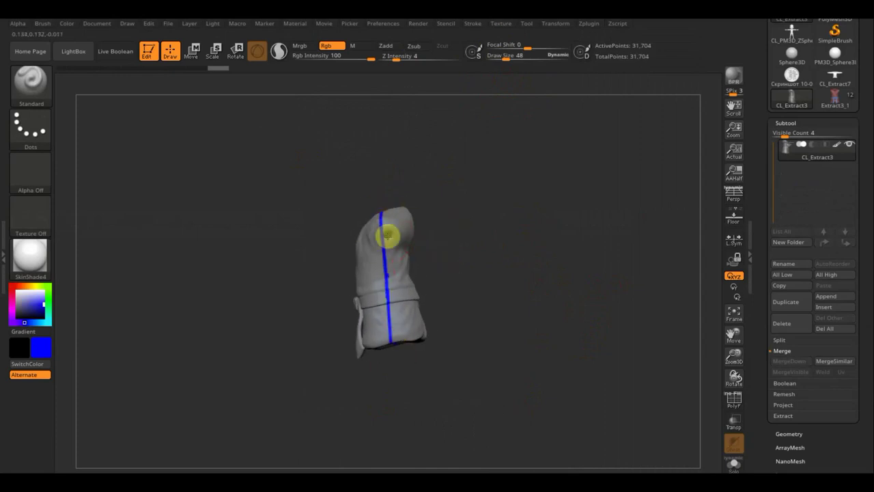
pyautogui.moveTo(444, 275)
pyautogui.mouseDown()
pyautogui.moveTo(565, 257)
pyautogui.moveTo(562, 219)
pyautogui.moveTo(499, 113)
pyautogui.moveTo(484, 210)
pyautogui.moveTo(373, 271)
pyautogui.mouseUp()
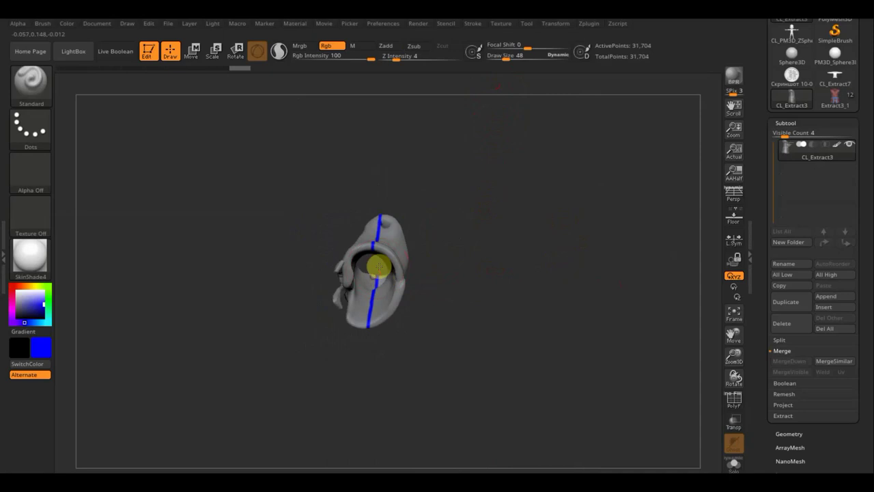
pyautogui.moveTo(400, 196)
pyautogui.mouseDown()
pyautogui.moveTo(433, 364)
pyautogui.moveTo(398, 348)
pyautogui.mouseUp()
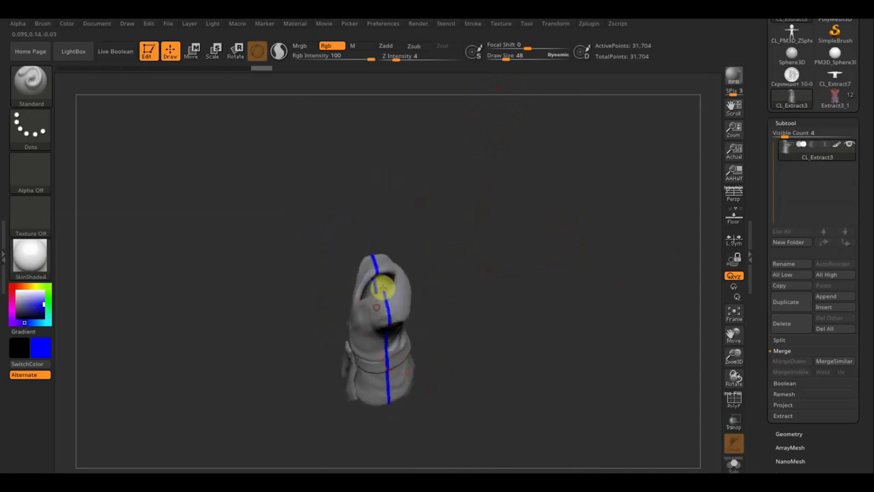
pyautogui.moveTo(476, 293)
pyautogui.mouseDown()
pyautogui.moveTo(525, 281)
pyautogui.moveTo(539, 288)
pyautogui.mouseUp()
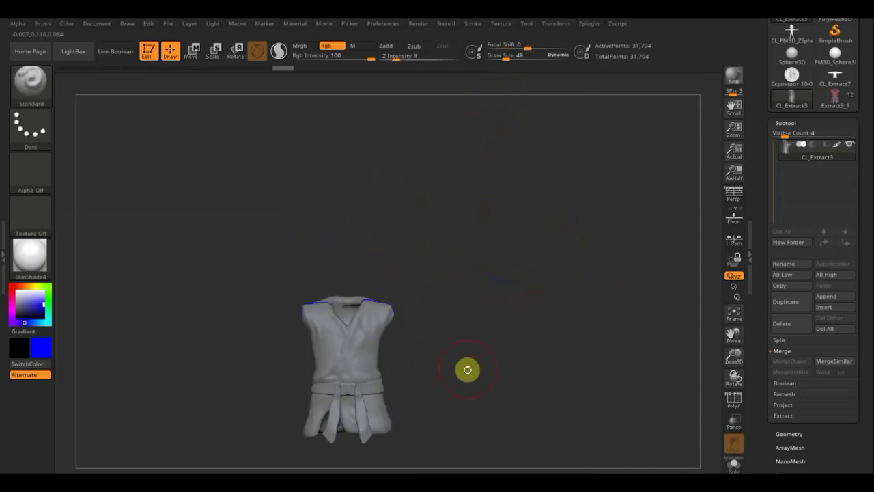
pyautogui.keyDown('alt'); pyautogui.moveTo(468, 370); pyautogui.dragTo(507, 237); pyautogui.keyUp('alt')
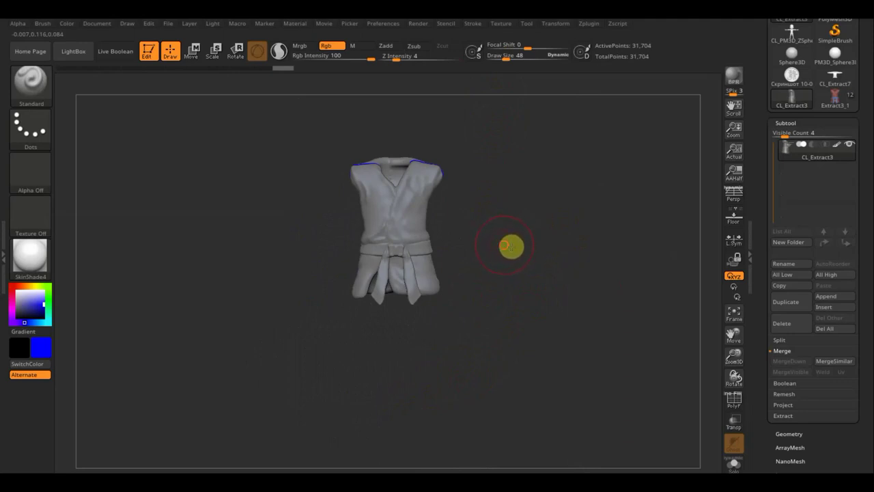
pyautogui.moveTo(511, 247)
pyautogui.mouseDown()
pyautogui.moveTo(543, 246)
pyautogui.moveTo(515, 246)
pyautogui.mouseUp()
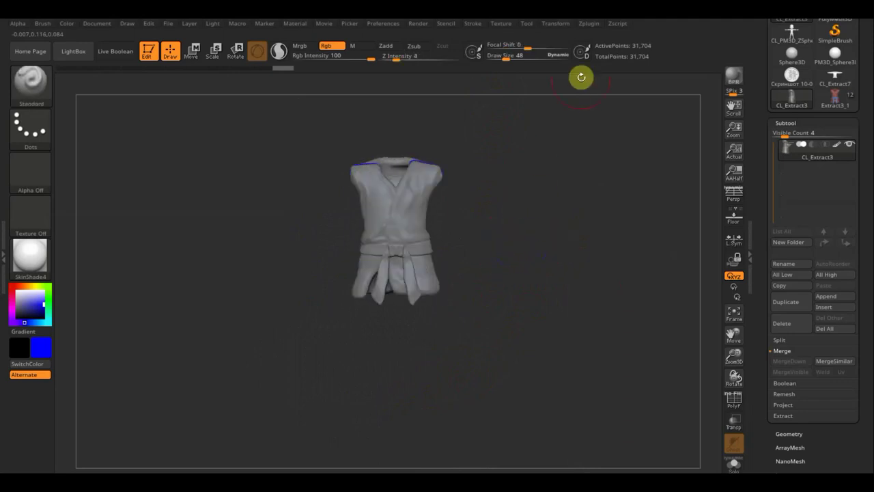
# Switch control painting to Protect, clear the mask, and tilt the vest to view the collar.
pyautogui.click(591, 26)
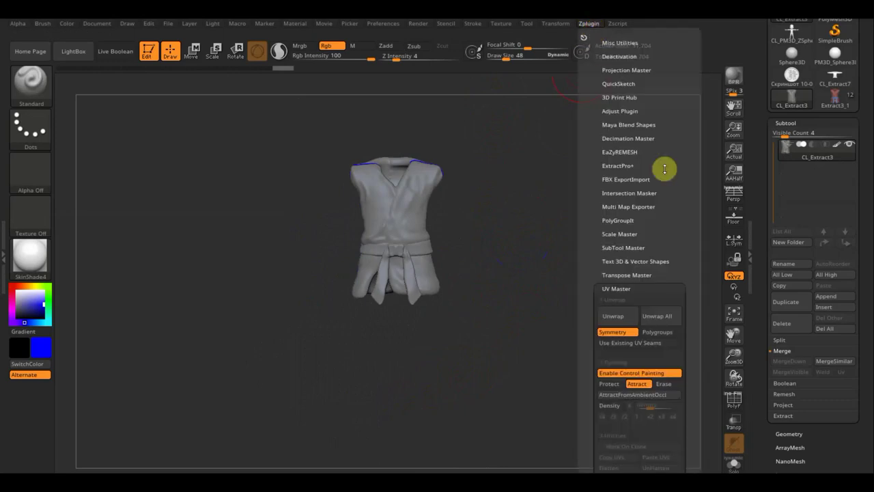
pyautogui.scroll(-1, 689, 349)
pyautogui.scroll(-4, 692, 322)
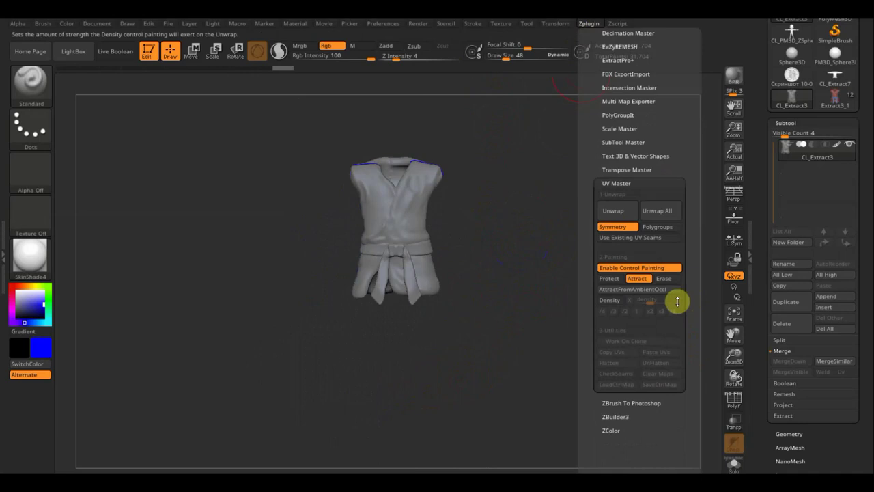
pyautogui.click(608, 277)
pyautogui.press('shift')
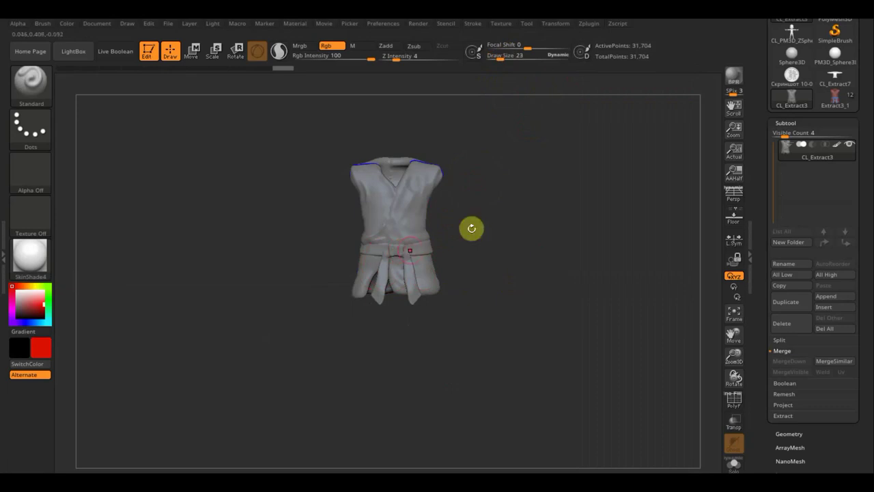
pyautogui.keyDown('ctrl'); pyautogui.moveTo(470, 228); pyautogui.dragTo(487, 246); pyautogui.keyUp('ctrl')
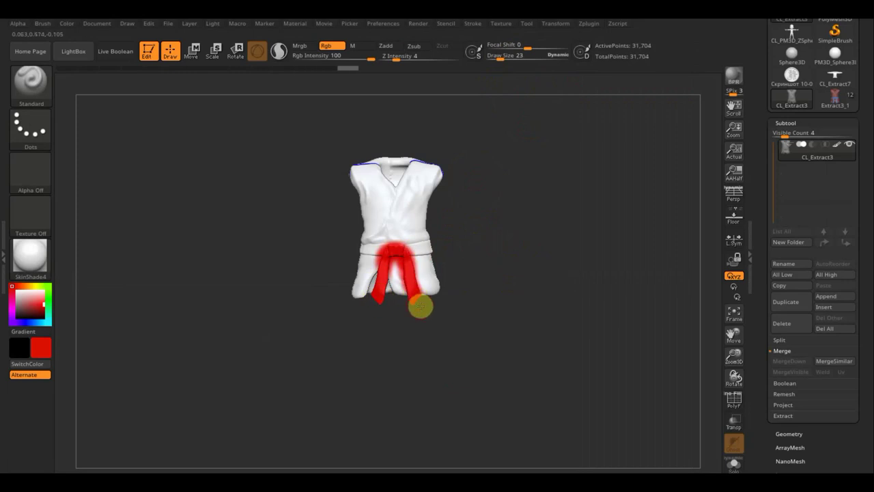
pyautogui.moveTo(421, 307)
pyautogui.mouseDown()
pyautogui.moveTo(509, 314)
pyautogui.moveTo(542, 307)
pyautogui.moveTo(590, 318)
pyautogui.moveTo(485, 318)
pyautogui.moveTo(527, 312)
pyautogui.mouseUp()
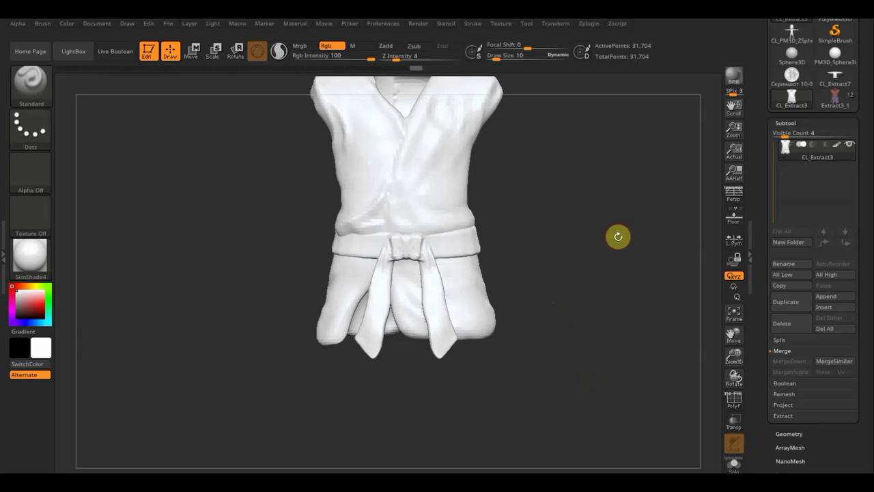
pyautogui.moveTo(618, 238); pyautogui.dragTo(622, 291)
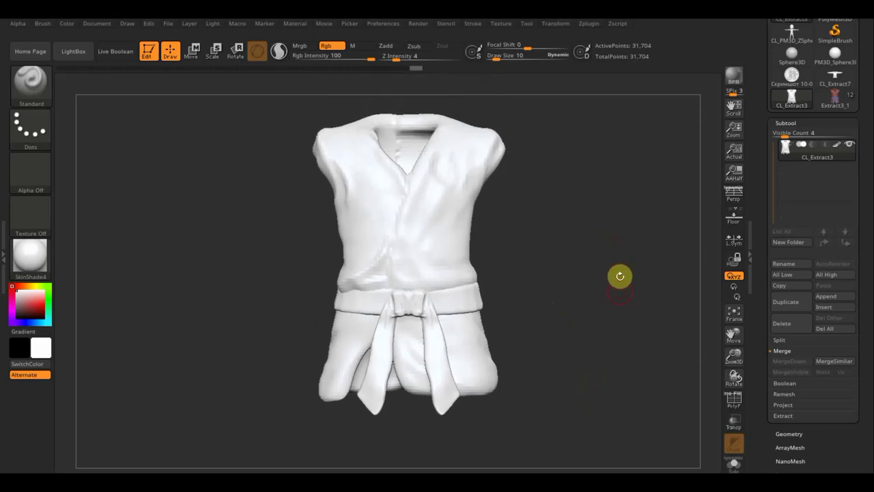
# Flatten and unflatten the CL_Extract3 clone's UVs in UV Master, then copy them.
pyautogui.click(596, 27)
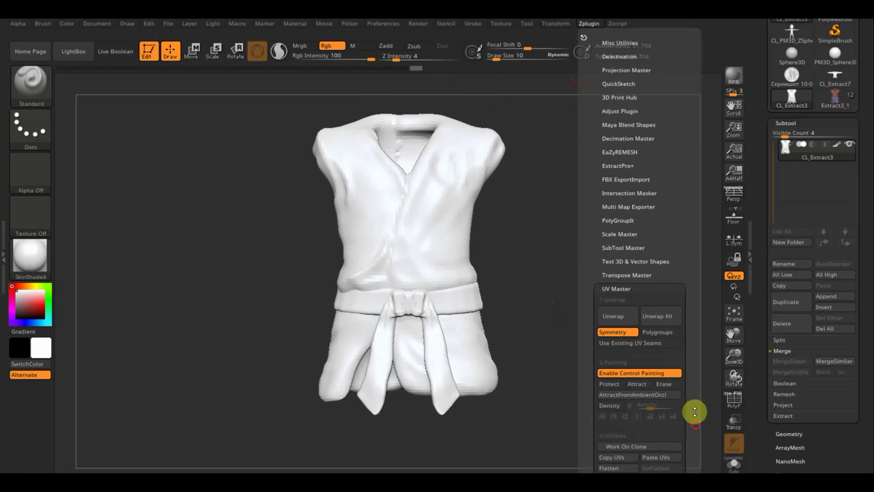
pyautogui.scroll(-4, 695, 411)
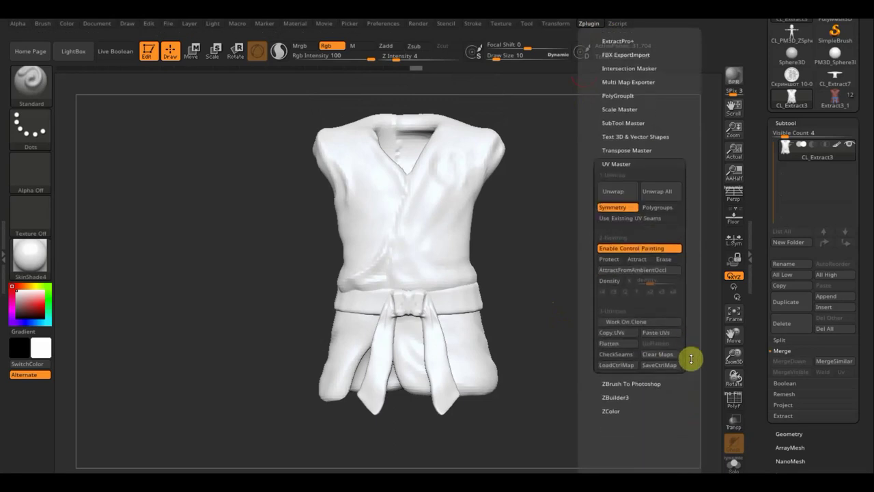
pyautogui.click(616, 345)
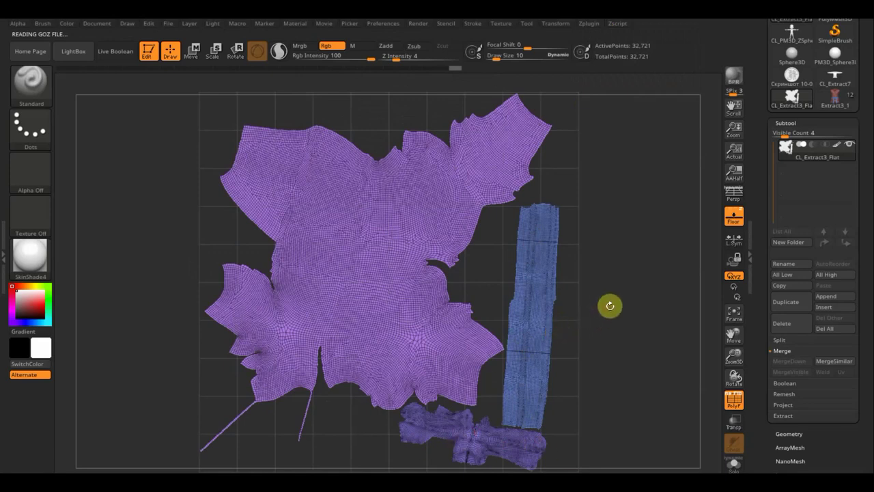
pyautogui.click(587, 24)
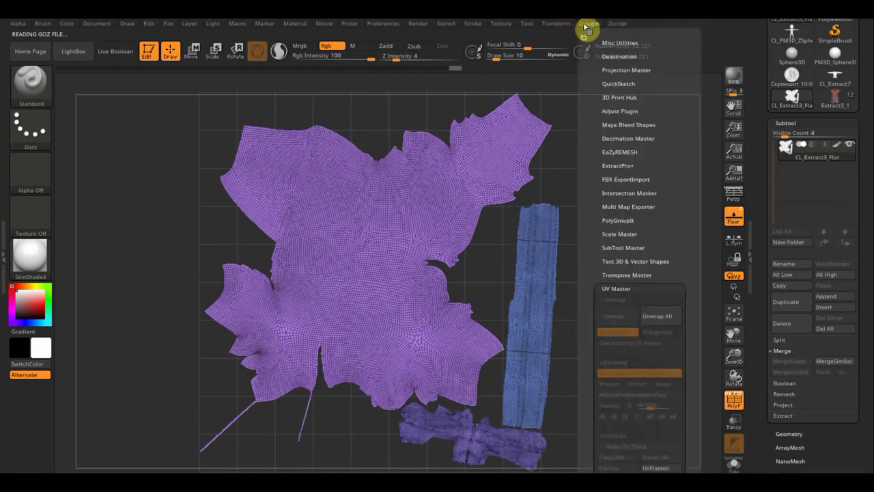
pyautogui.scroll(-3, 691, 303)
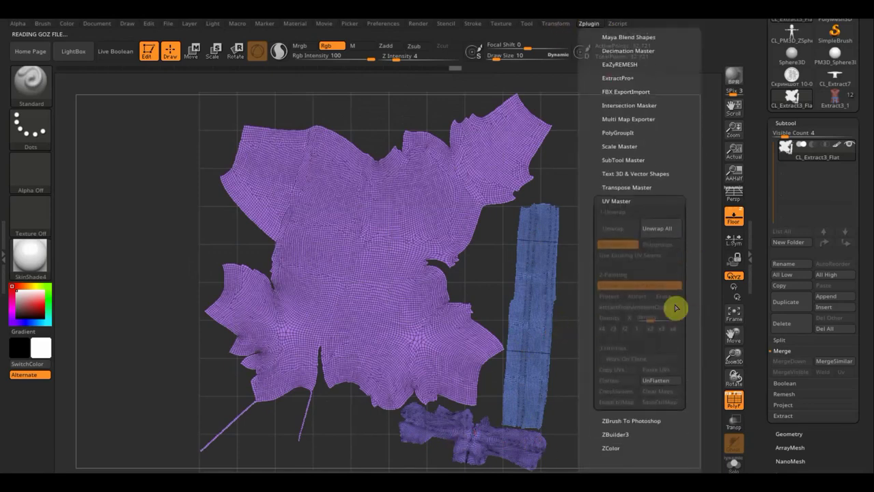
pyautogui.click(661, 380)
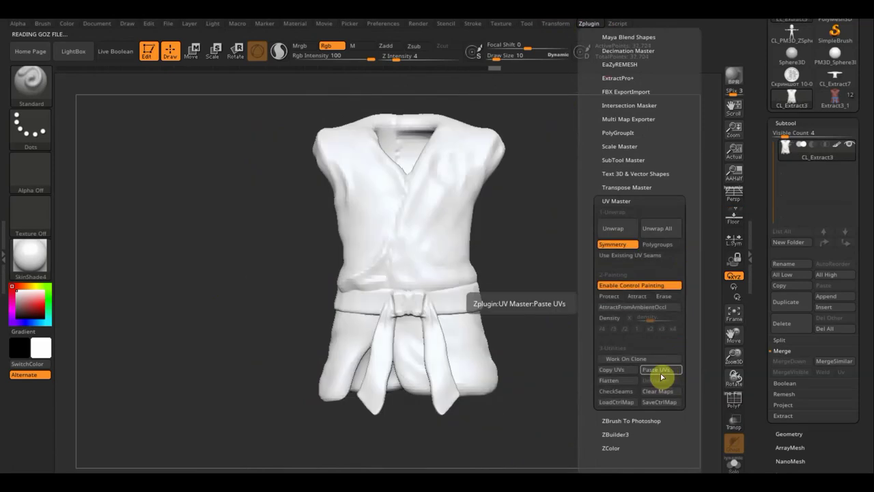
pyautogui.click(612, 369)
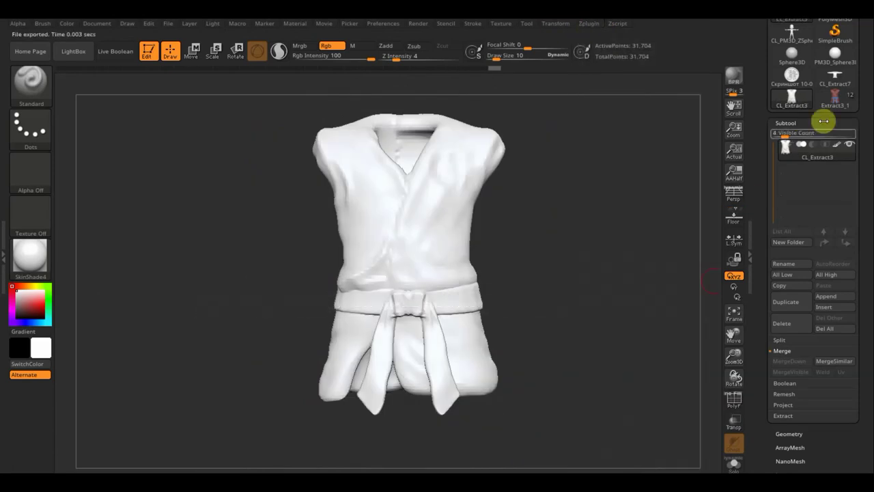
# Paste the copied UVs onto the red-and-blue painted Extract3_1 vest.
pyautogui.click(841, 99)
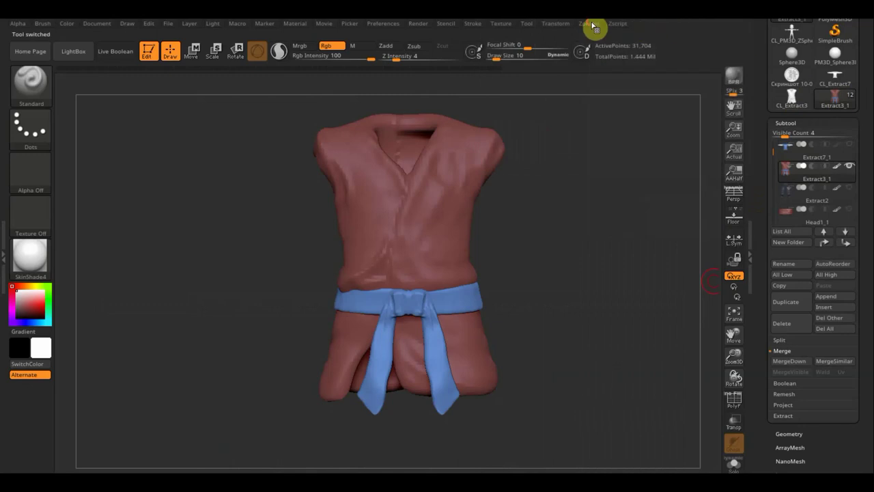
pyautogui.click(593, 26)
pyautogui.moveTo(692, 301); pyautogui.dragTo(683, 240)
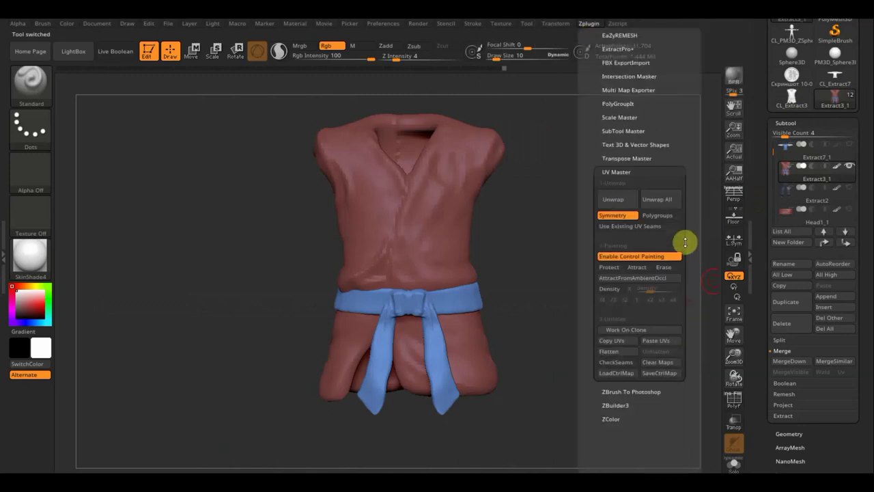
pyautogui.click(662, 334)
pyautogui.moveTo(861, 378); pyautogui.dragTo(858, 304)
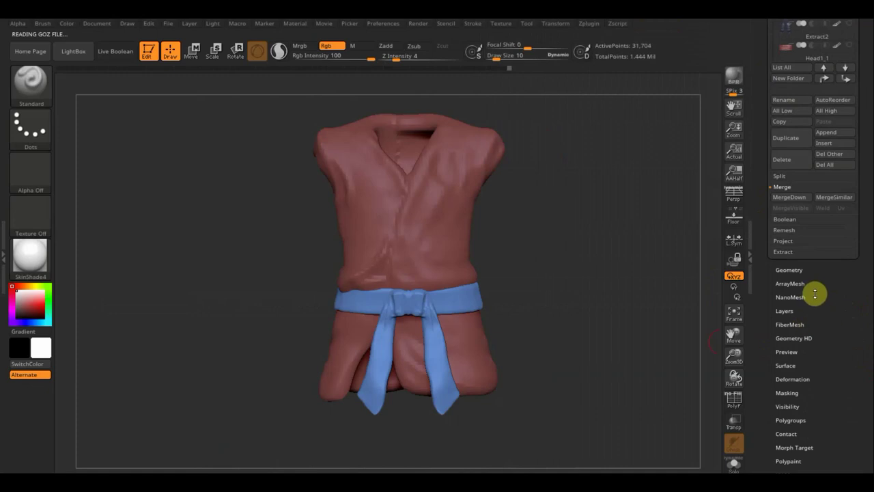
# Create a new texture map from the vest's polypaint.
pyautogui.scroll(-3, 833, 365)
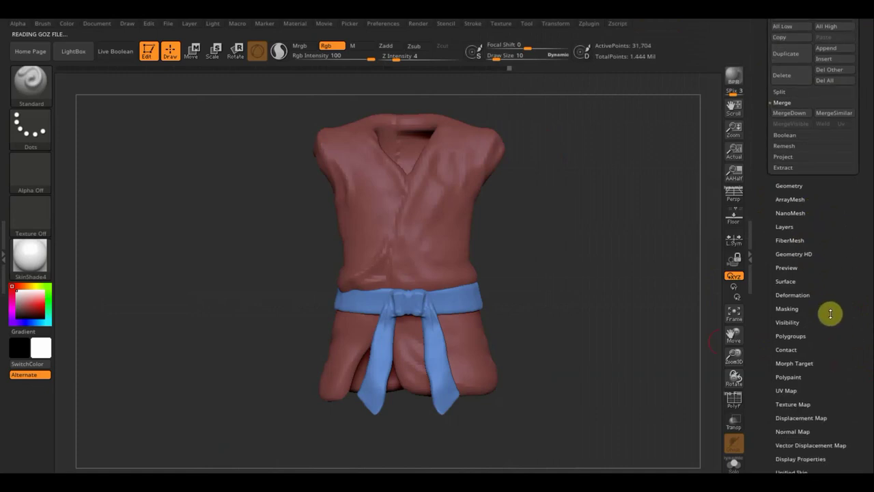
pyautogui.click(796, 404)
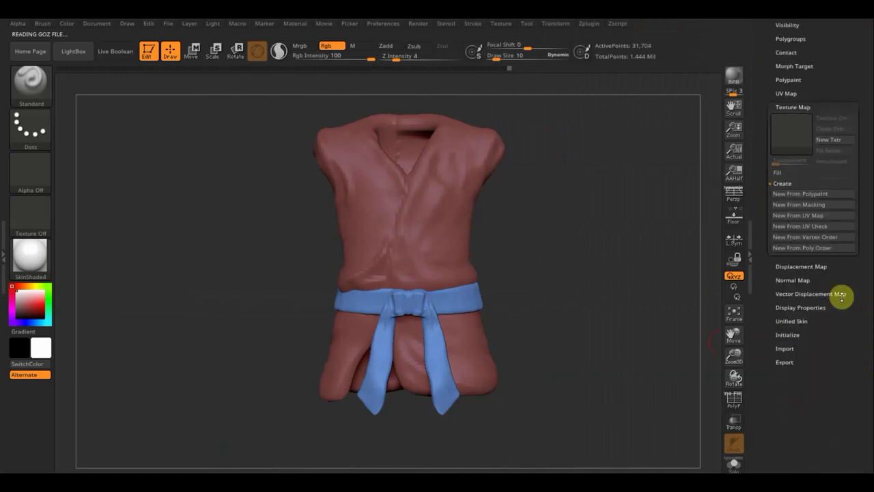
pyautogui.click(798, 196)
# Export the textured vest mesh as an OBJ file.
pyautogui.moveTo(858, 75); pyautogui.dragTo(859, 181)
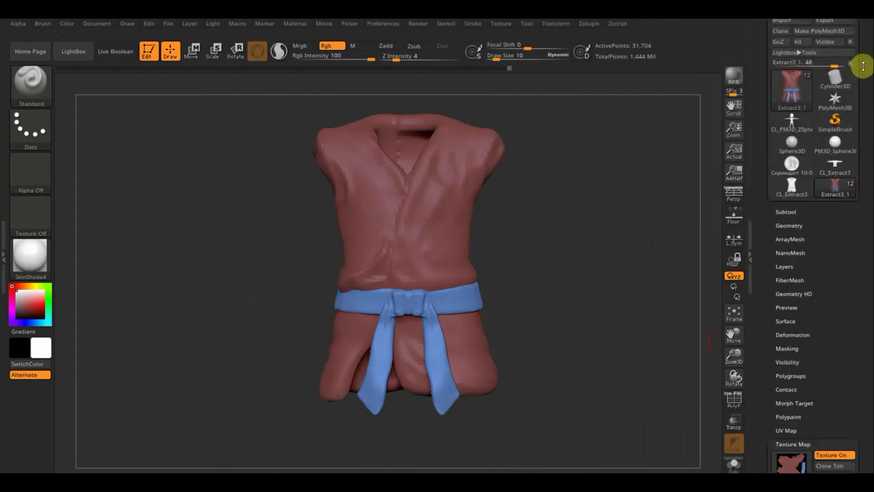
pyautogui.moveTo(858, 65); pyautogui.dragTo(864, 121)
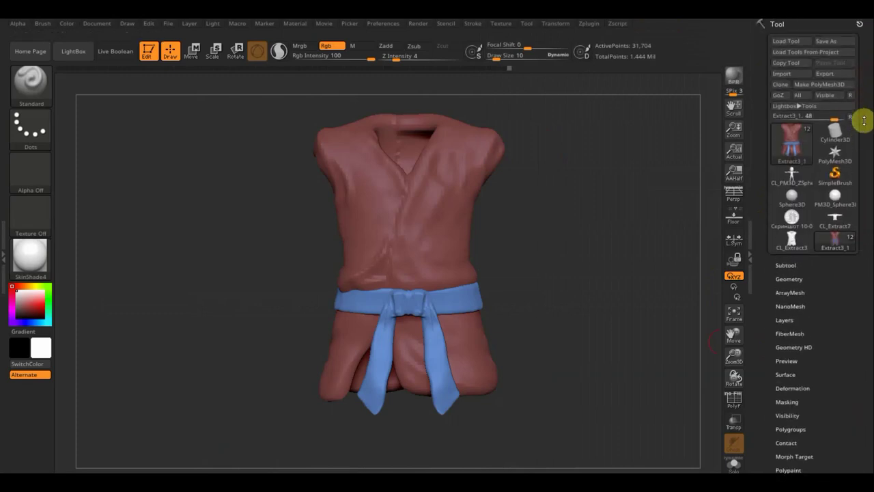
pyautogui.click(828, 75)
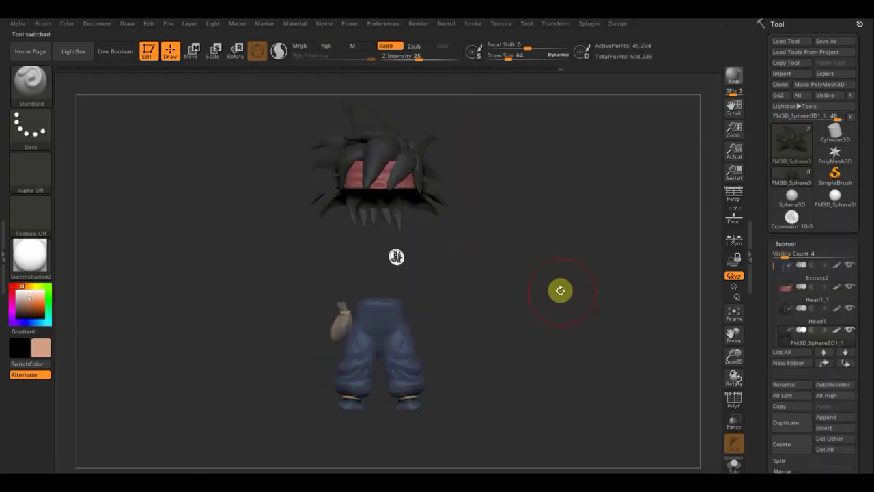
# Move the Extract2 pants subtool down the list, below PM3D_Ring3D1.
pyautogui.keyDown('alt'); pyautogui.moveTo(547, 290); pyautogui.dragTo(547, 309); pyautogui.keyUp('alt')
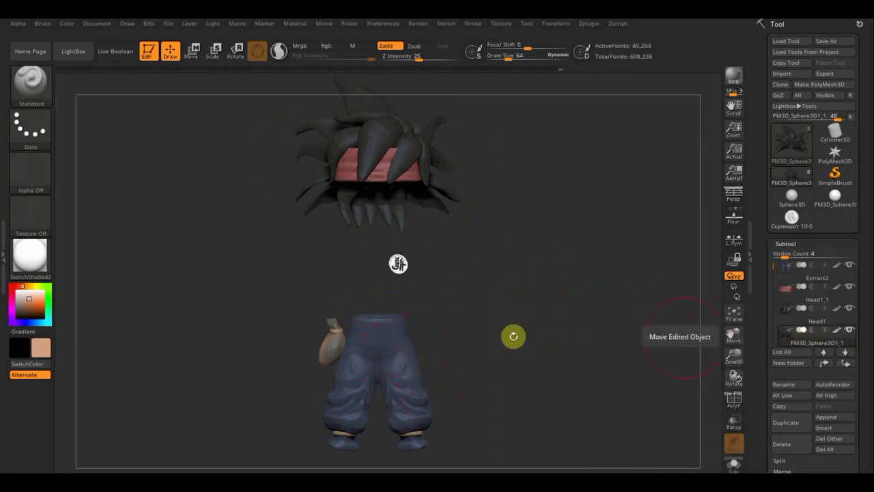
pyautogui.click(847, 352)
pyautogui.click(849, 354)
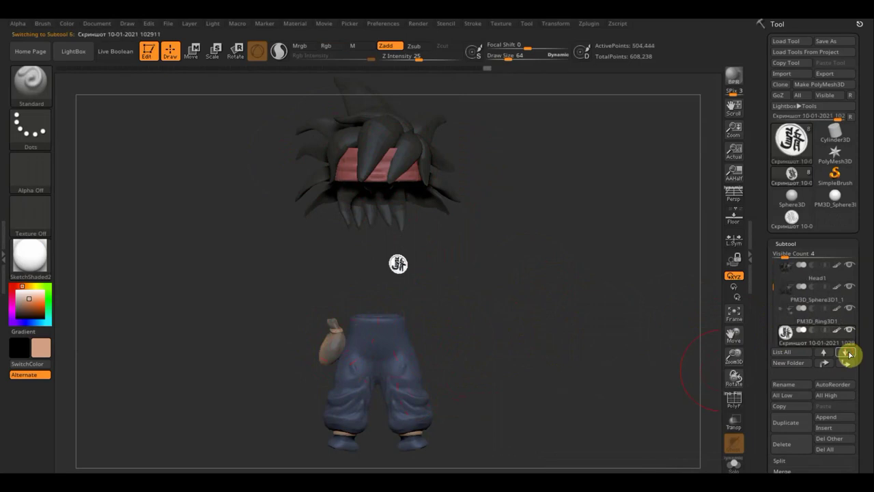
pyautogui.moveTo(816, 316)
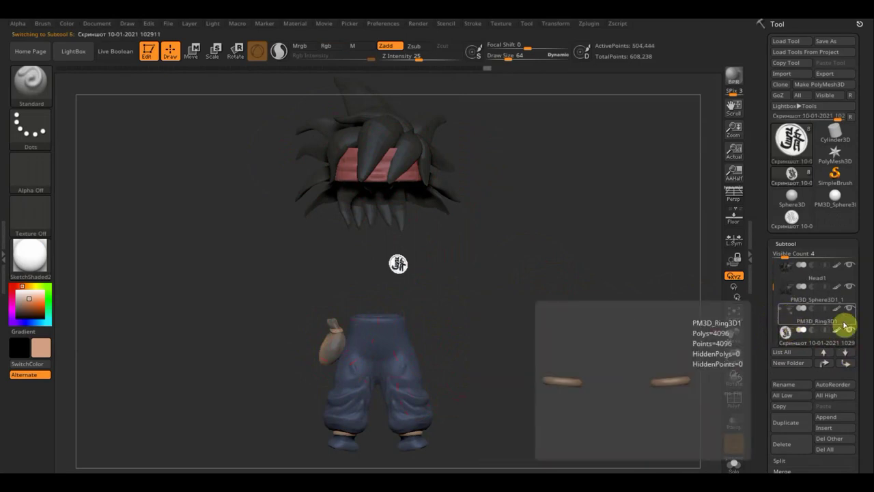
pyautogui.click(824, 353)
pyautogui.click(824, 352)
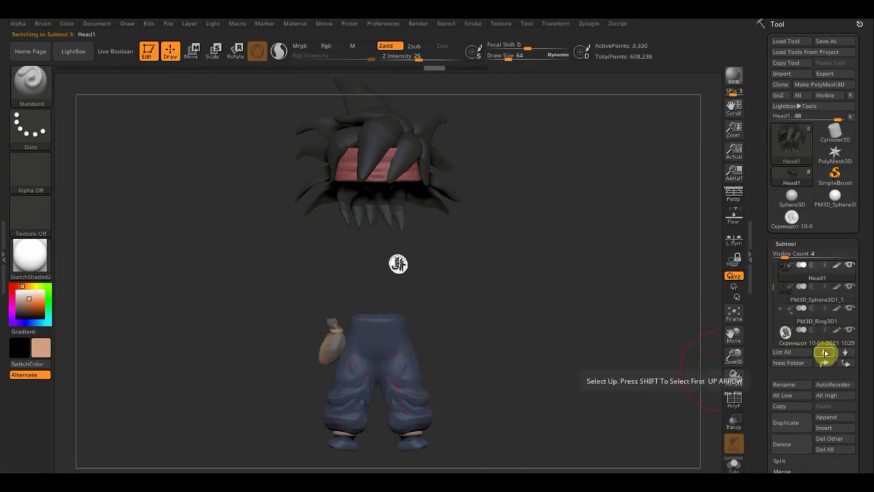
pyautogui.click(824, 353)
pyautogui.click(825, 353)
pyautogui.click(826, 353)
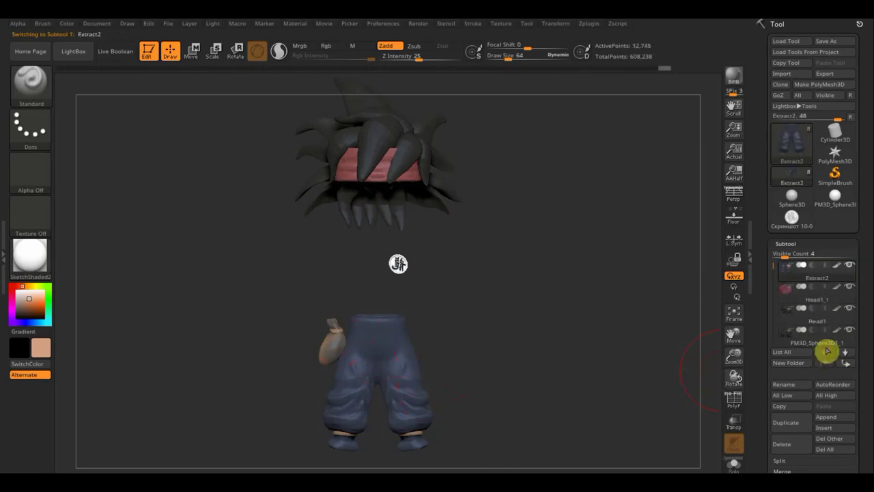
pyautogui.click(849, 366)
pyautogui.click(849, 366)
pyautogui.click(849, 366)
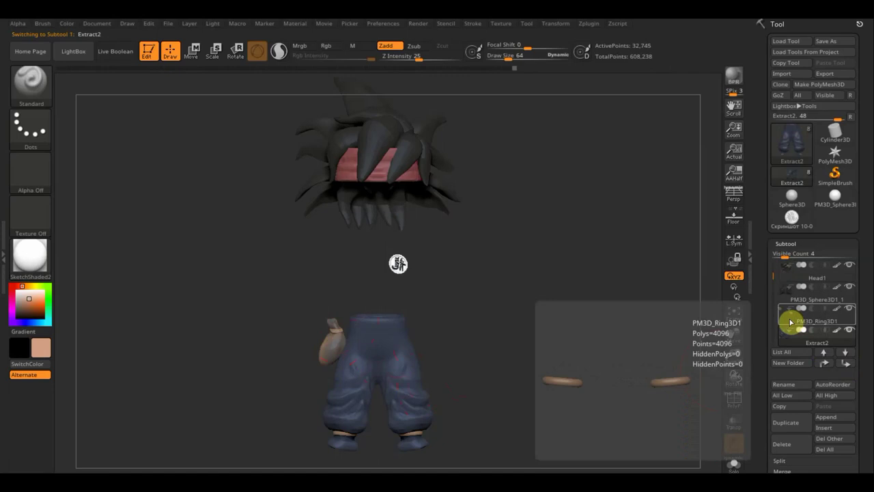
# Merge the PM3D_Ring3D1 ankle rings down into the pants, confirming the merge.
pyautogui.click(788, 321)
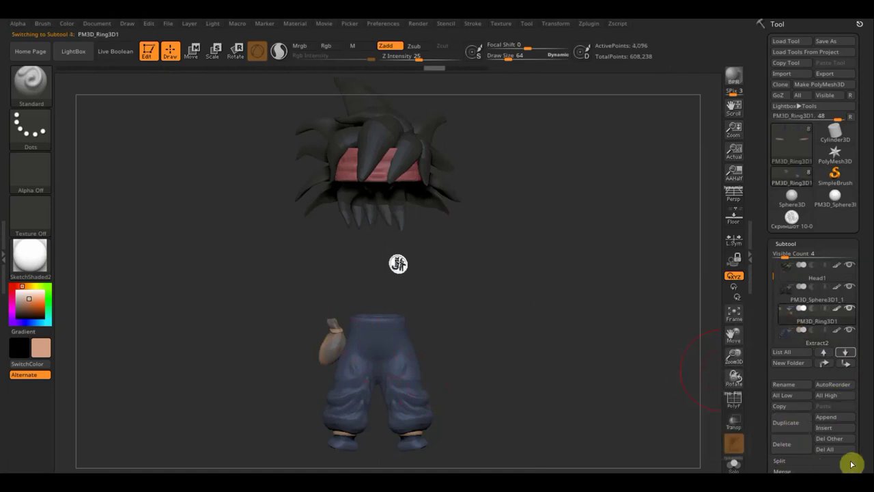
pyautogui.moveTo(853, 459)
pyautogui.mouseDown()
pyautogui.moveTo(867, 427)
pyautogui.moveTo(798, 424)
pyautogui.mouseUp()
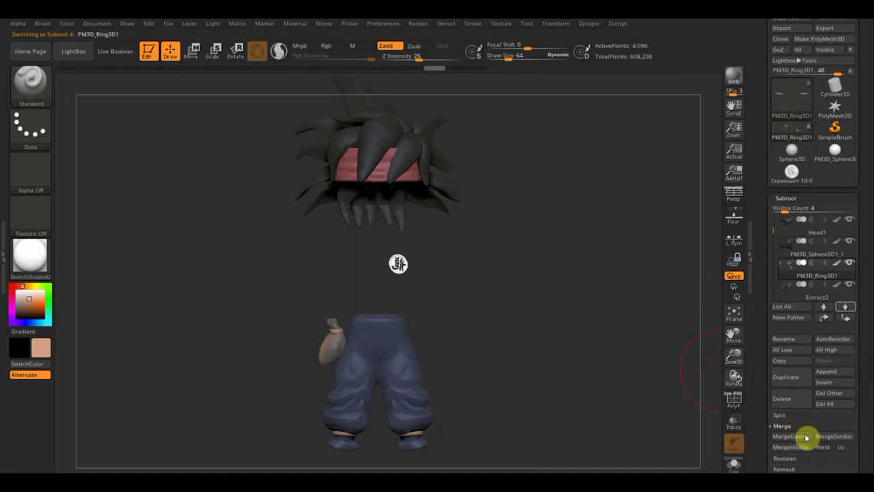
pyautogui.click(806, 438)
pyautogui.click(684, 459)
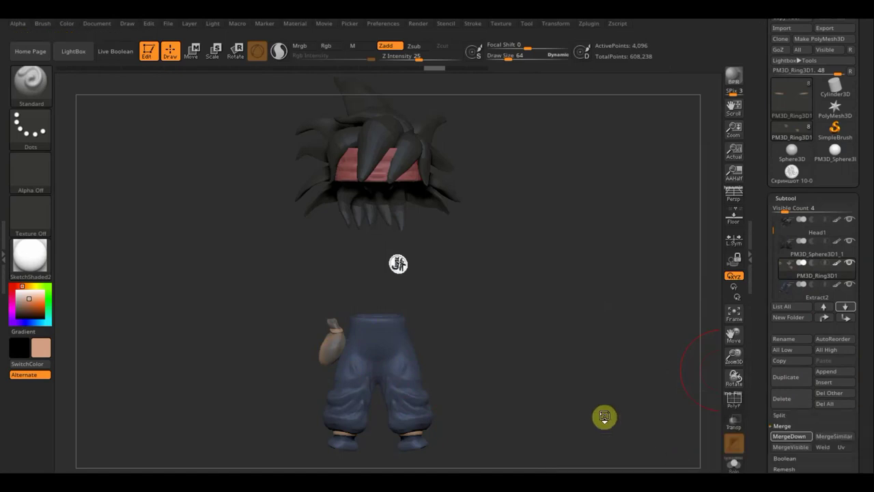
# Show only the pants and duplicate the pants subtool.
pyautogui.click(850, 264)
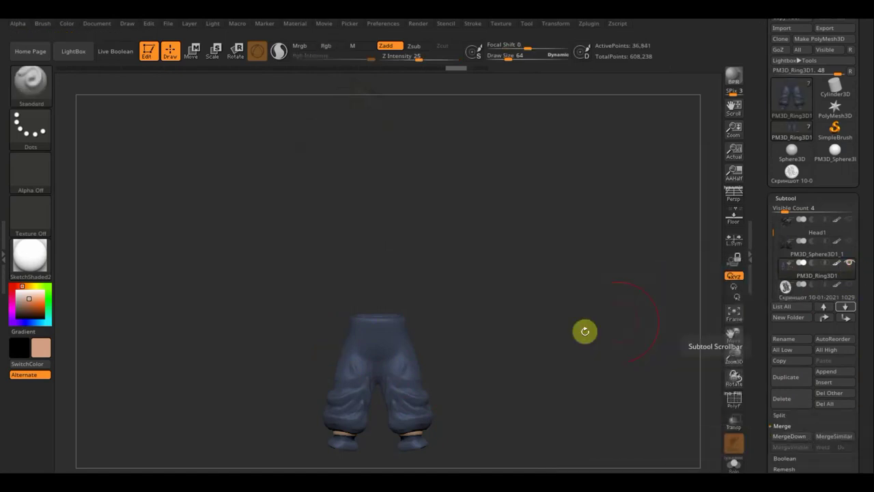
pyautogui.moveTo(508, 369); pyautogui.dragTo(518, 289)
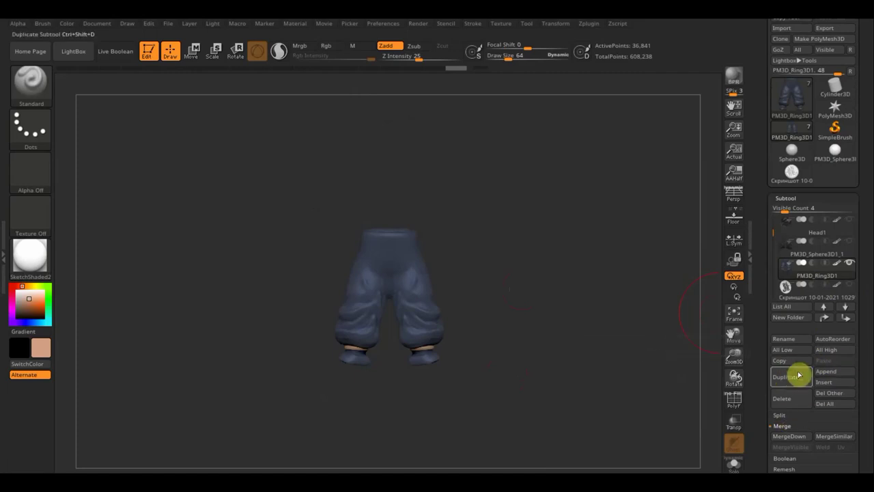
pyautogui.click(787, 379)
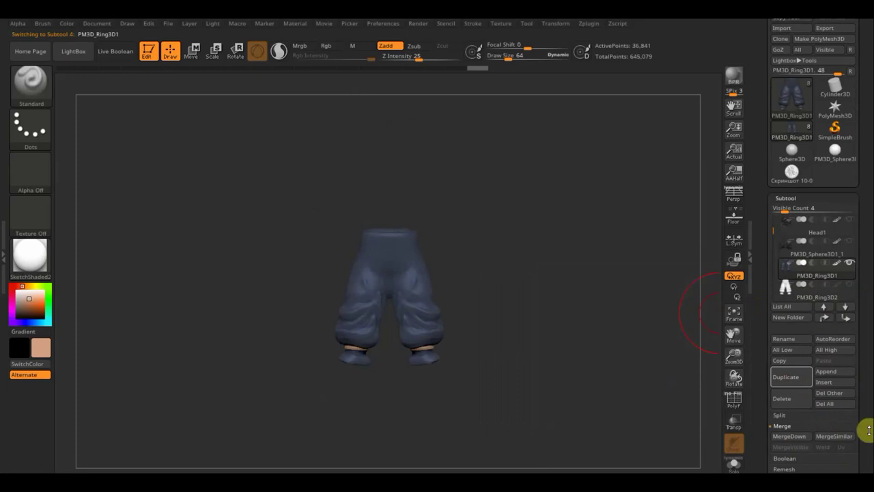
# DynaMesh the pants, undo it, and redo the DynaMesh at resolution 312.
pyautogui.scroll(-3, 869, 429)
pyautogui.click(799, 339)
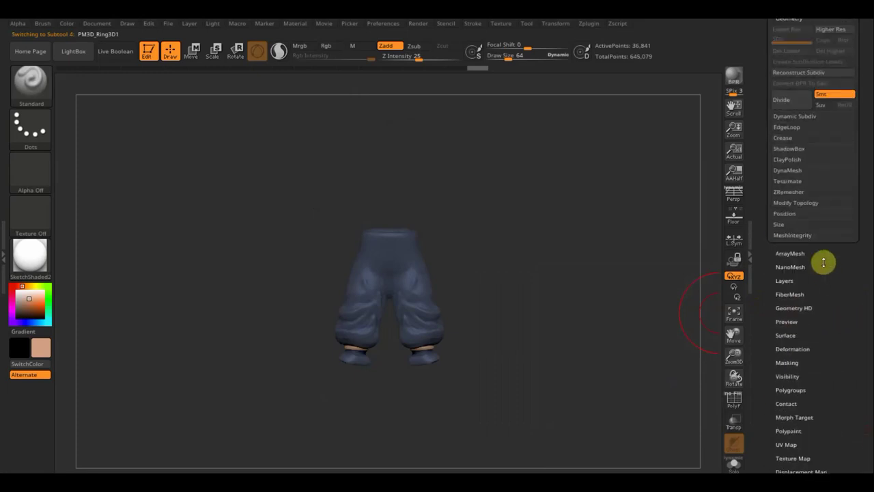
pyautogui.click(797, 169)
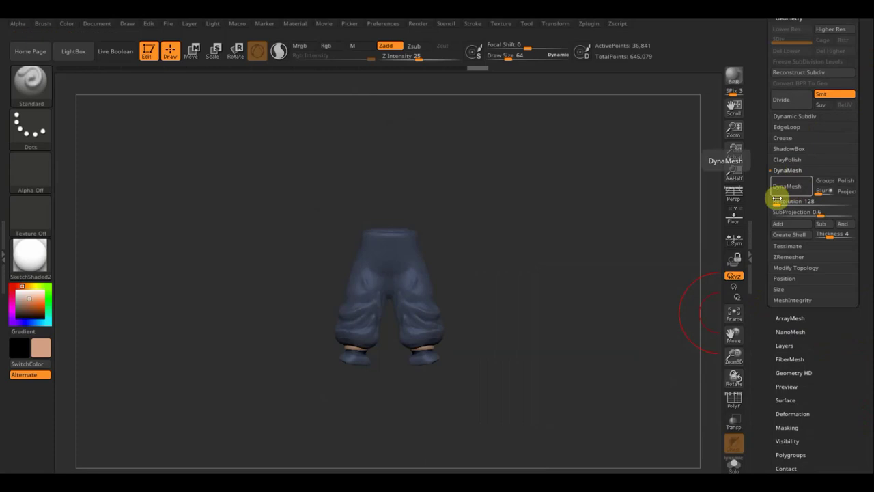
pyautogui.click(788, 188)
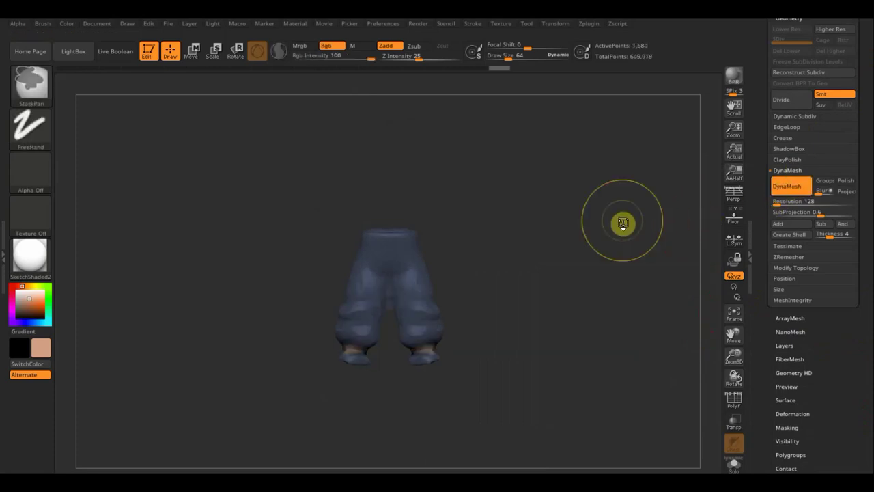
pyautogui.hotkey('ctrl', 'z')
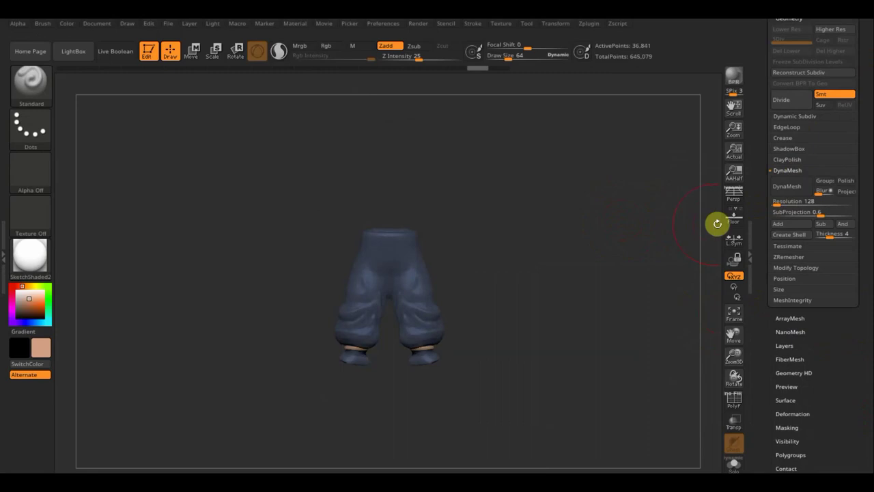
pyautogui.write('312')
pyautogui.press('Return')
pyautogui.click(789, 186)
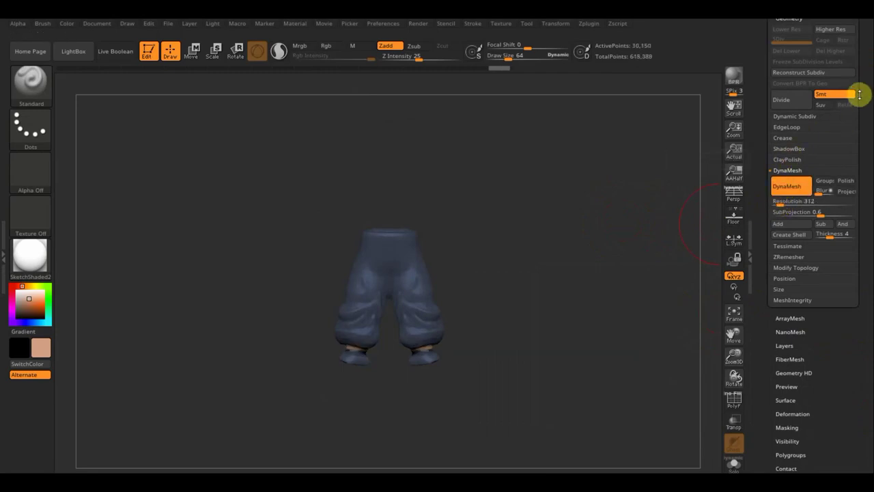
pyautogui.moveTo(859, 94); pyautogui.dragTo(855, 169)
pyautogui.click(786, 80)
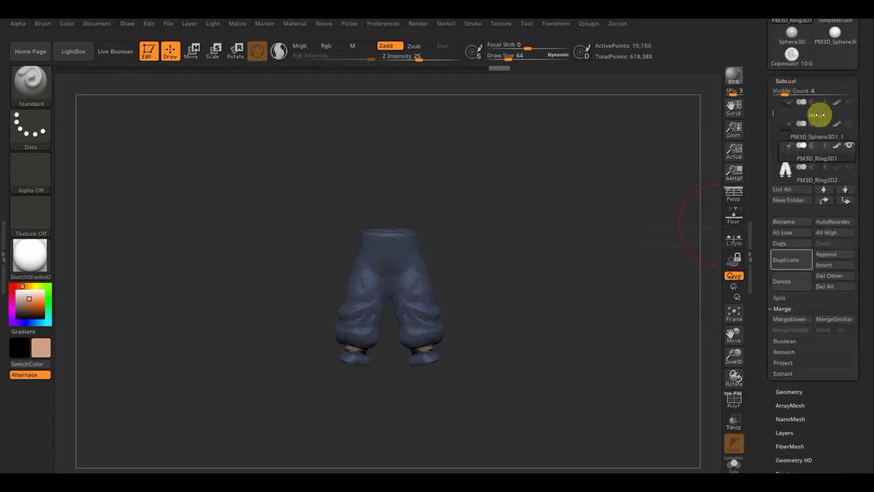
# Toggle the PM3D_Ring3D2 copy's visibility to compare it with the remeshed pants.
pyautogui.click(849, 169)
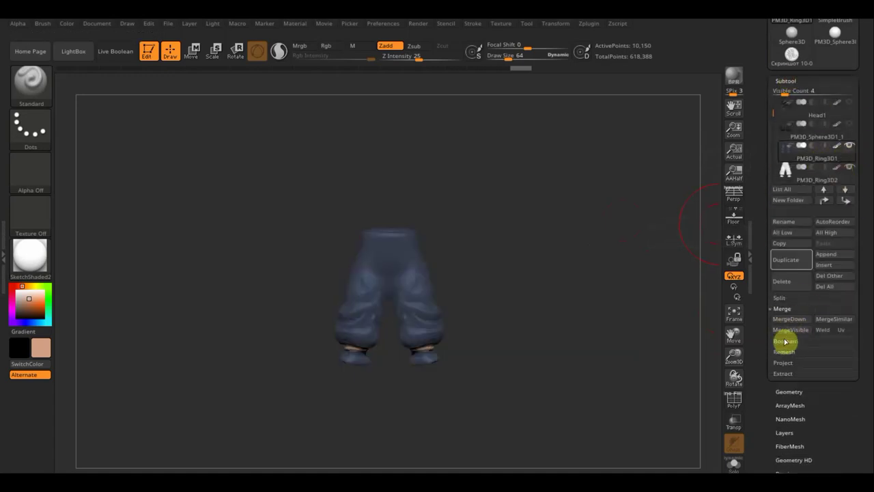
pyautogui.click(785, 363)
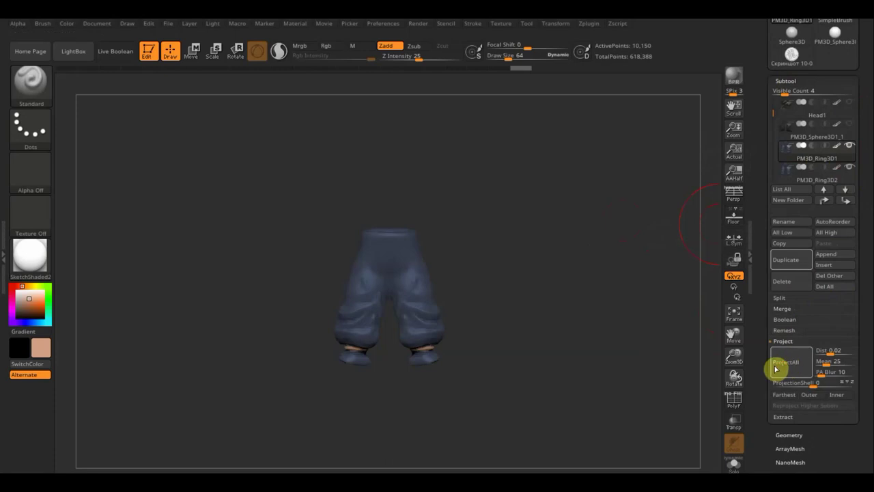
pyautogui.moveTo(819, 171)
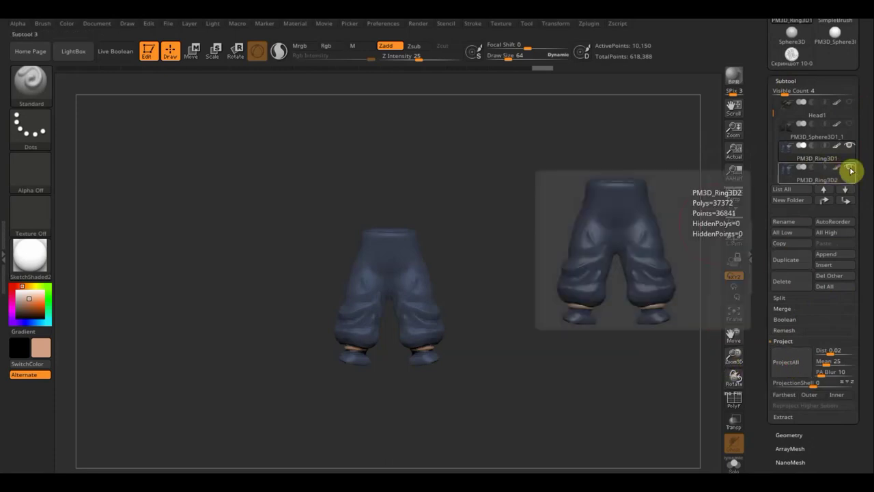
pyautogui.click(850, 170)
pyautogui.moveTo(607, 259)
pyautogui.mouseDown()
pyautogui.moveTo(669, 253)
pyautogui.moveTo(687, 225)
pyautogui.moveTo(589, 248)
pyautogui.moveTo(565, 270)
pyautogui.mouseUp()
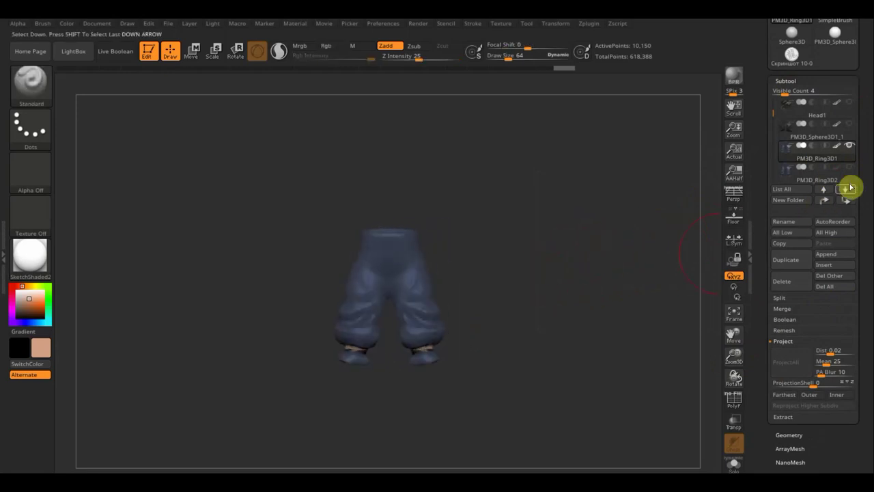
# Delete the PM3D_Ring3D2 subtool, keeping the 10,150-point PM3D_Ring3D1 pants.
pyautogui.moveTo(817, 172)
pyautogui.click(792, 179)
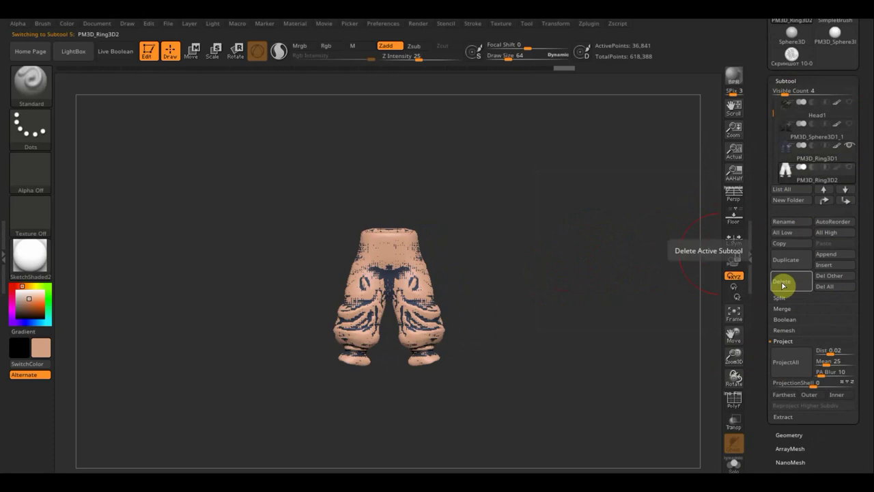
pyautogui.click(781, 281)
pyautogui.click(684, 307)
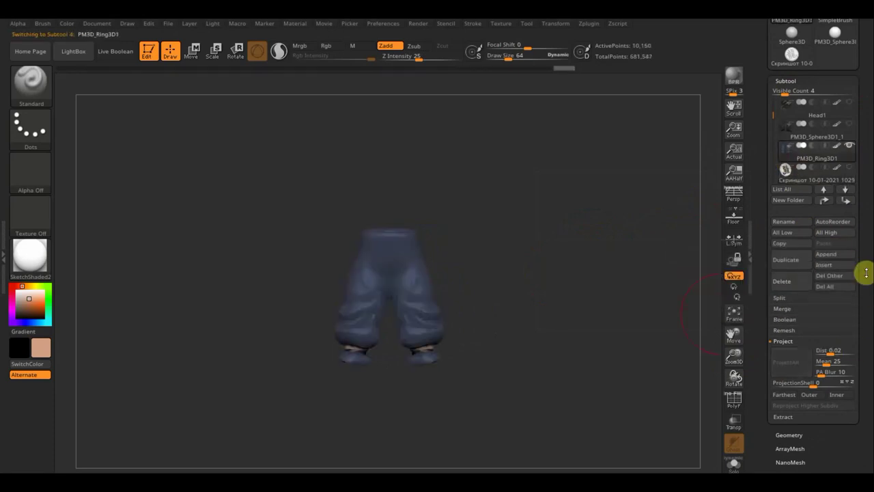
# Bring up the UV Master panel from the Zplugin menu.
pyautogui.moveTo(865, 273); pyautogui.dragTo(865, 214)
pyautogui.click(792, 280)
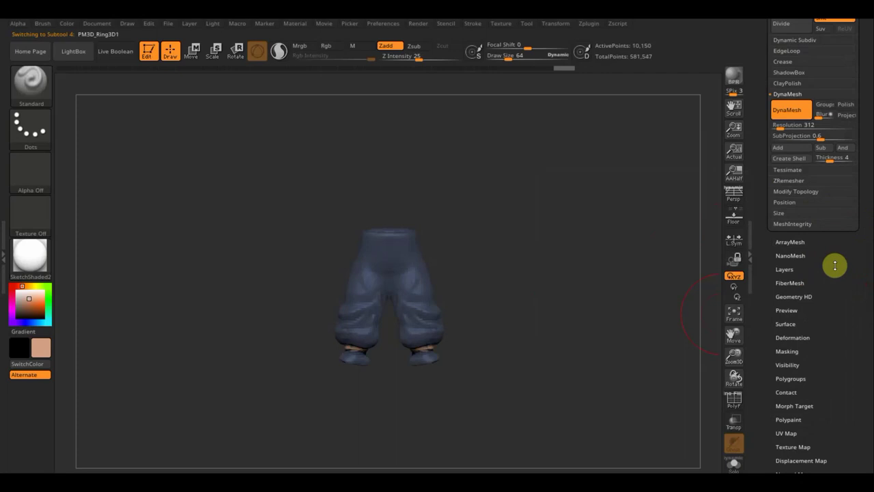
pyautogui.moveTo(833, 264); pyautogui.dragTo(834, 337)
pyautogui.moveTo(870, 215)
pyautogui.mouseDown()
pyautogui.moveTo(866, 255)
pyautogui.moveTo(865, 245)
pyautogui.mouseUp()
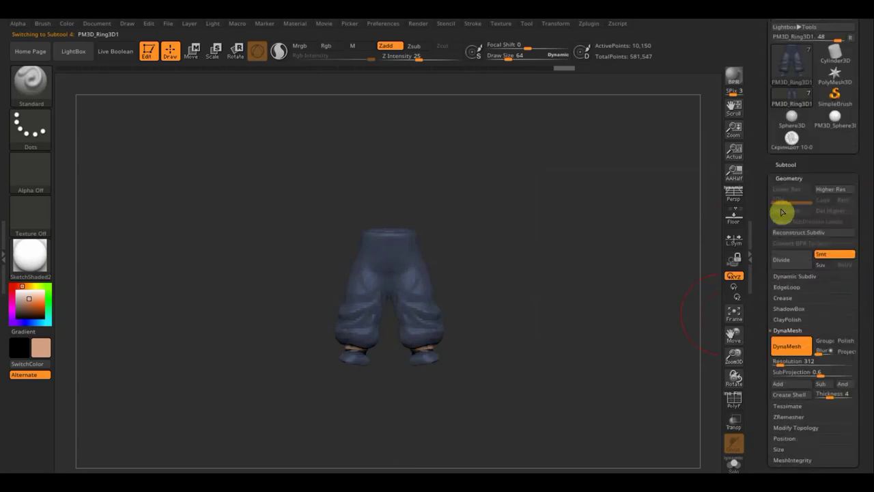
pyautogui.click(793, 164)
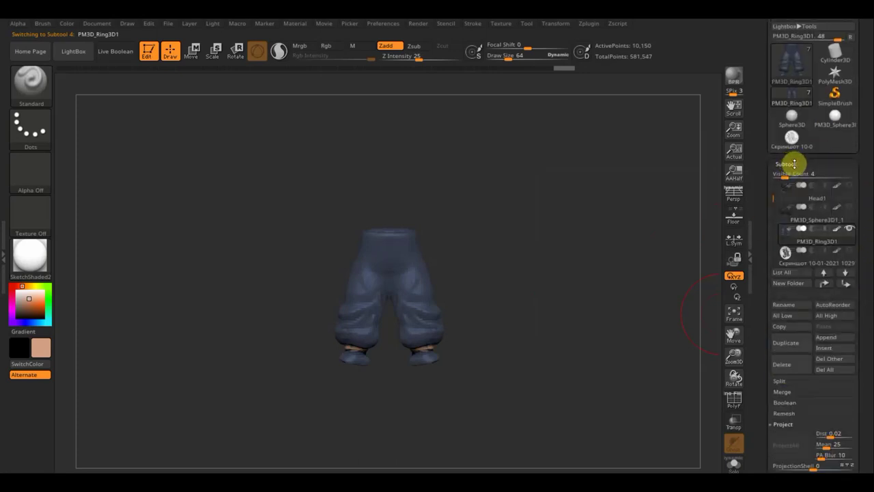
pyautogui.click(589, 24)
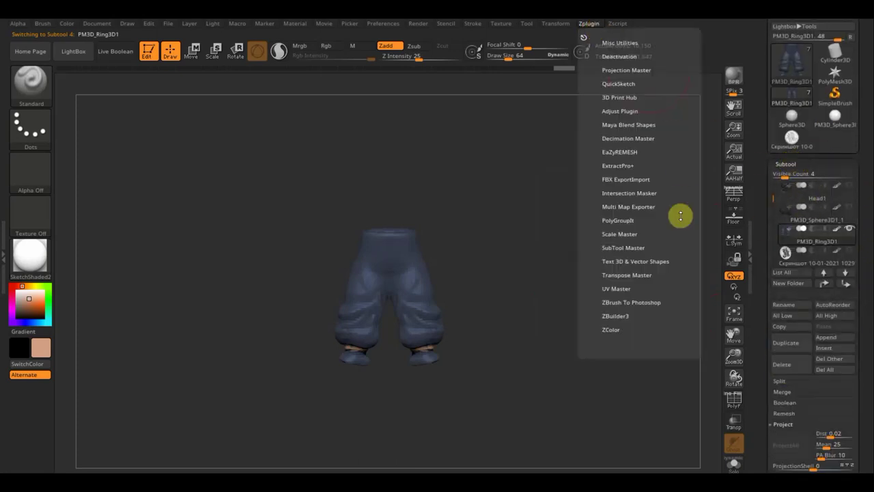
pyautogui.click(626, 288)
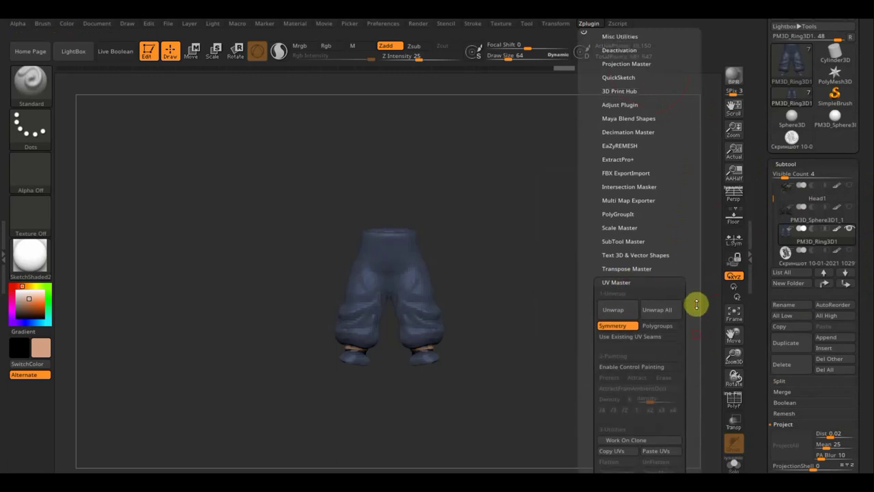
pyautogui.scroll(-3, 695, 303)
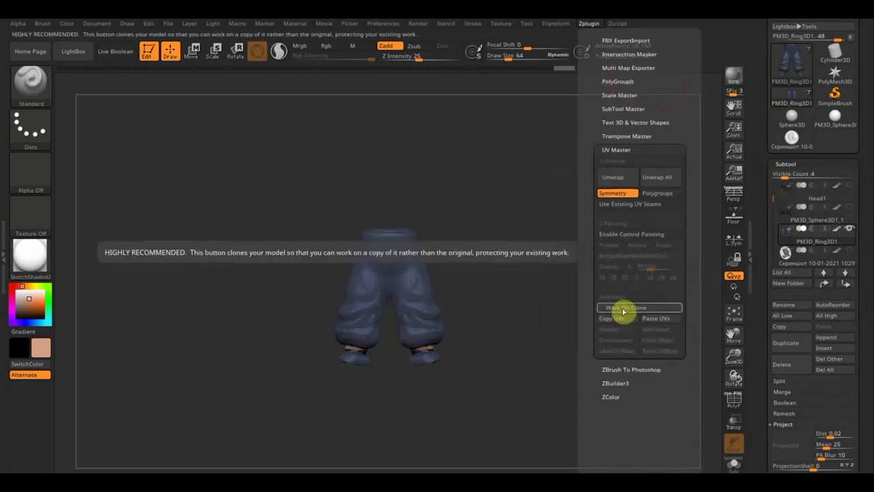
pyautogui.click(621, 307)
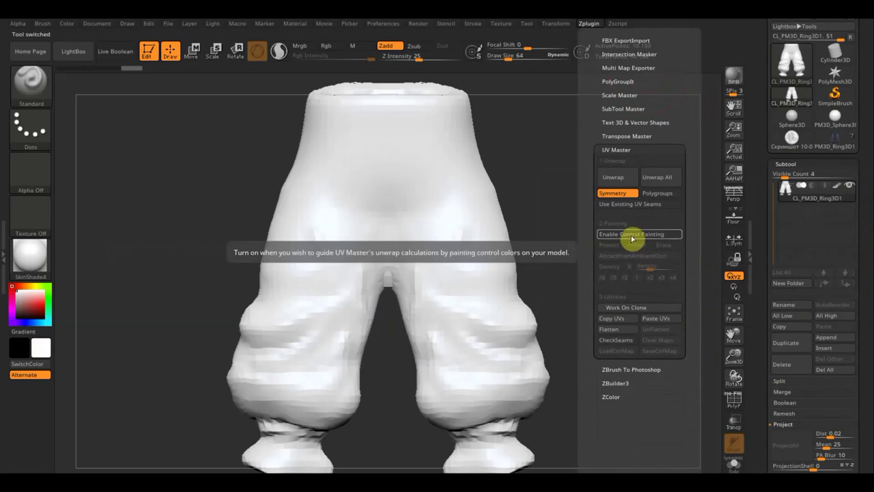
pyautogui.click(632, 235)
pyautogui.moveTo(552, 263)
pyautogui.mouseDown()
pyautogui.moveTo(624, 266)
pyautogui.moveTo(605, 285)
pyautogui.mouseUp()
pyautogui.moveTo(591, 320)
pyautogui.mouseDown()
pyautogui.moveTo(567, 211)
pyautogui.moveTo(562, 382)
pyautogui.moveTo(588, 317)
pyautogui.mouseUp()
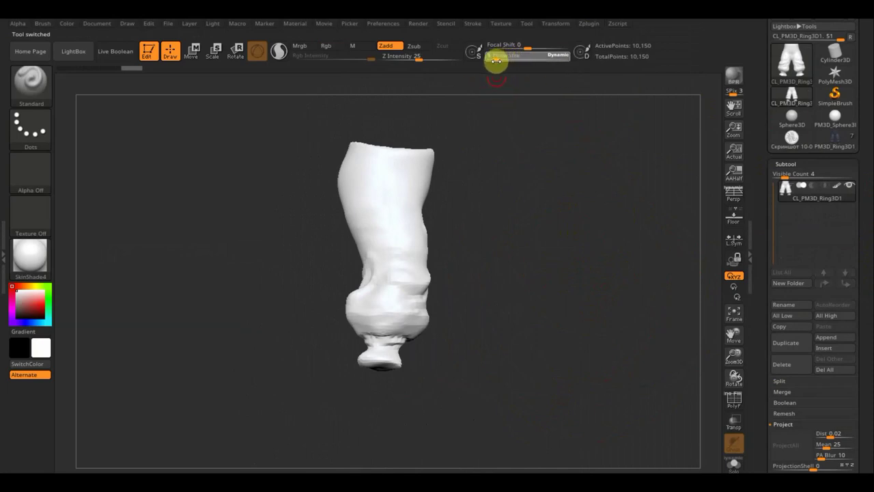
pyautogui.press('Return')
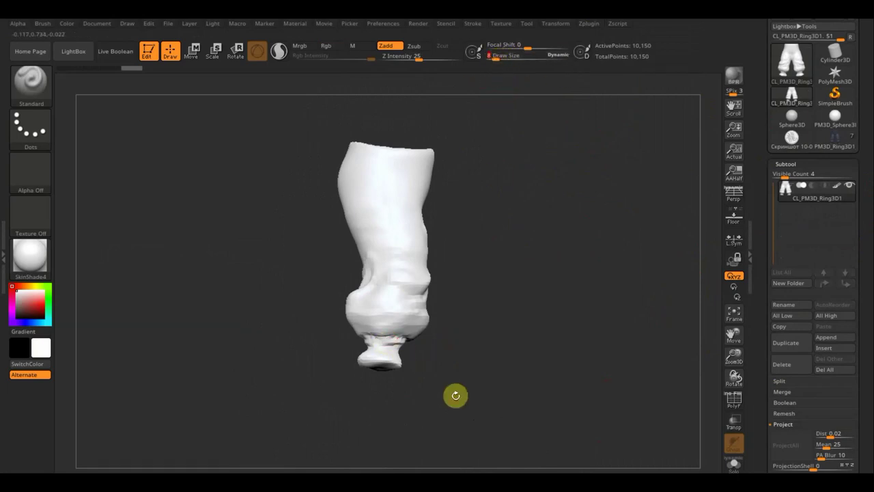
pyautogui.keyDown('ctrl'); pyautogui.moveTo(518, 413); pyautogui.dragTo(391, 117); pyautogui.keyUp('ctrl')
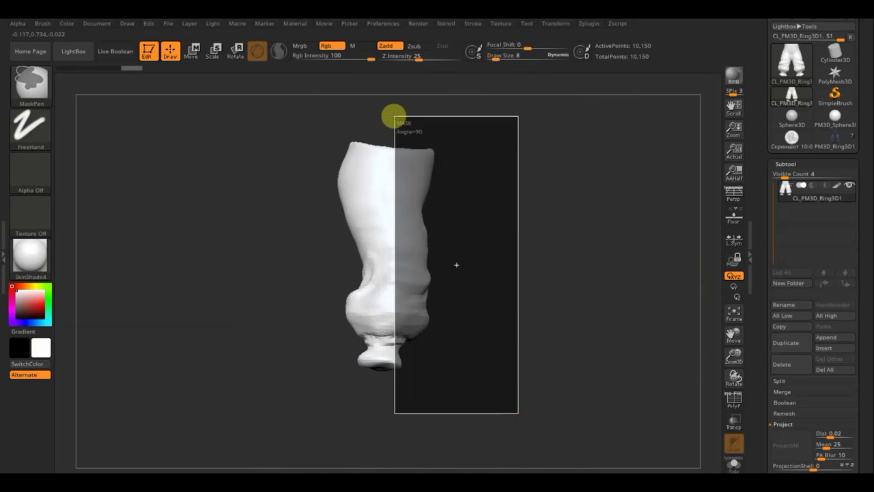
pyautogui.keyDown('ctrl'); pyautogui.moveTo(293, 89); pyautogui.dragTo(388, 387); pyautogui.keyUp('ctrl')
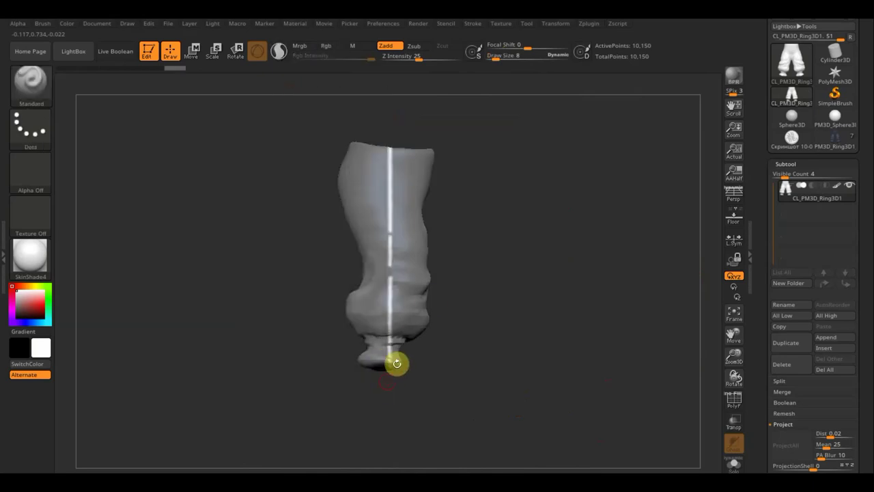
pyautogui.press('ctrl')
pyautogui.moveTo(526, 384)
pyautogui.keyDown('ctrl'); pyautogui.mouseDown()
pyautogui.moveTo(533, 357)
pyautogui.moveTo(444, 267)
pyautogui.moveTo(386, 117)
pyautogui.mouseUp(); pyautogui.keyUp('ctrl')
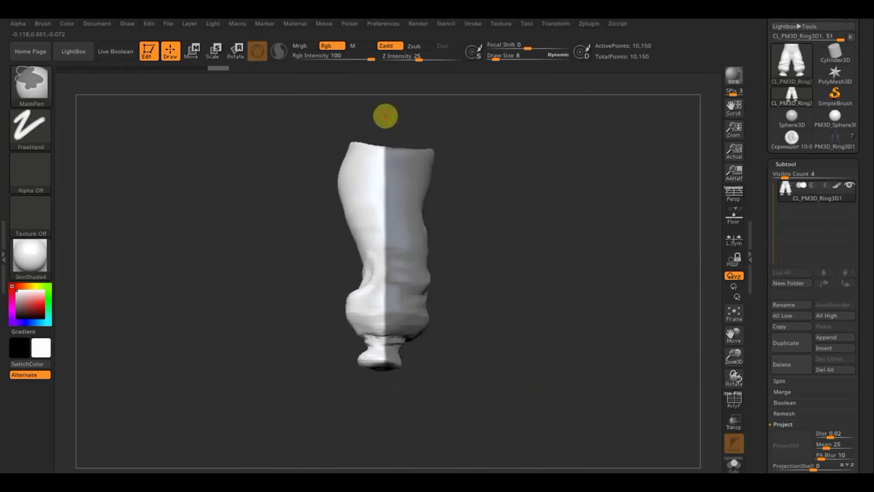
pyautogui.moveTo(287, 101)
pyautogui.keyDown('ctrl'); pyautogui.mouseDown()
pyautogui.moveTo(380, 392)
pyautogui.moveTo(380, 415)
pyautogui.moveTo(380, 407)
pyautogui.mouseUp(); pyautogui.keyUp('ctrl')
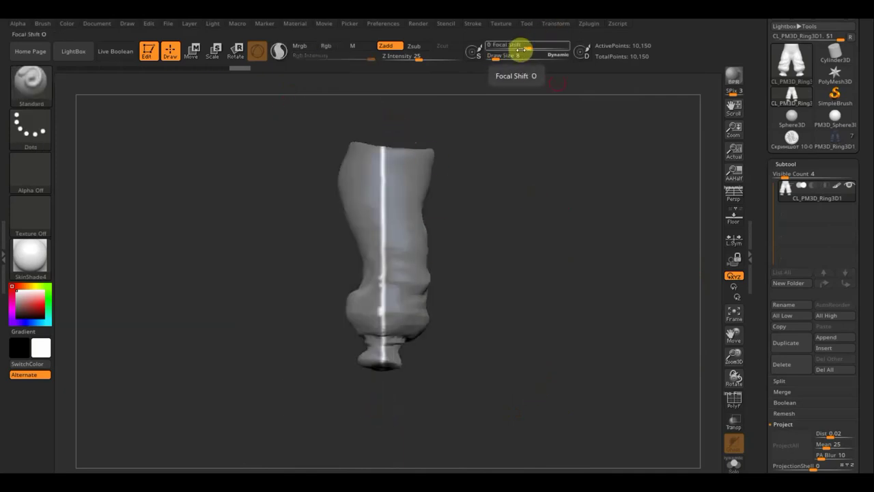
pyautogui.click(589, 24)
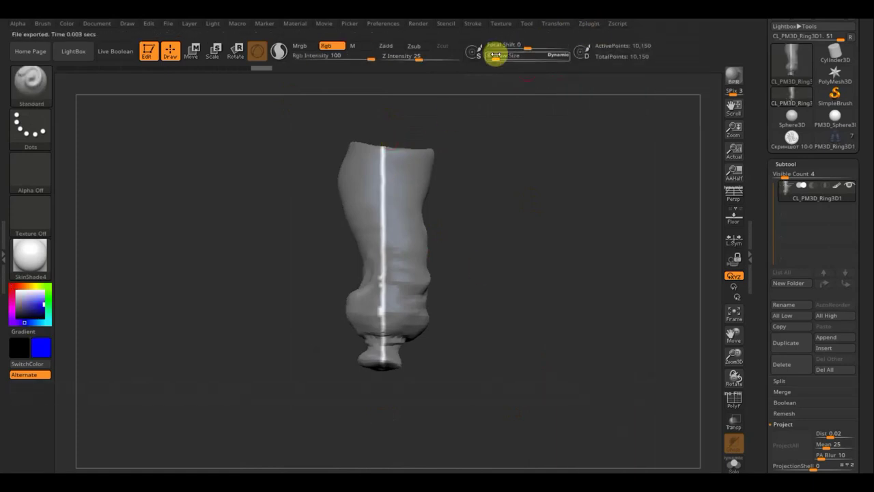
pyautogui.moveTo(496, 57); pyautogui.dragTo(501, 58)
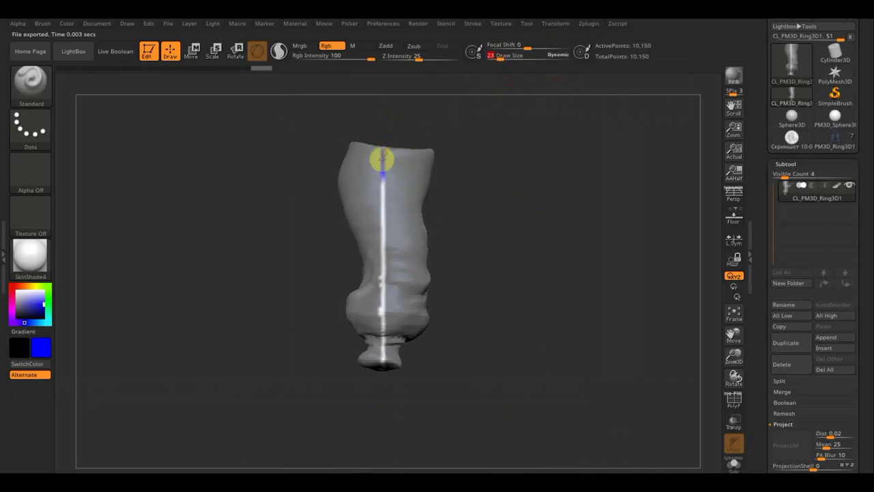
pyautogui.moveTo(382, 158)
pyautogui.mouseDown()
pyautogui.moveTo(371, 357)
pyautogui.moveTo(381, 365)
pyautogui.mouseUp()
pyautogui.moveTo(460, 352)
pyautogui.mouseDown()
pyautogui.moveTo(459, 268)
pyautogui.moveTo(401, 208)
pyautogui.moveTo(386, 308)
pyautogui.moveTo(390, 354)
pyautogui.mouseUp()
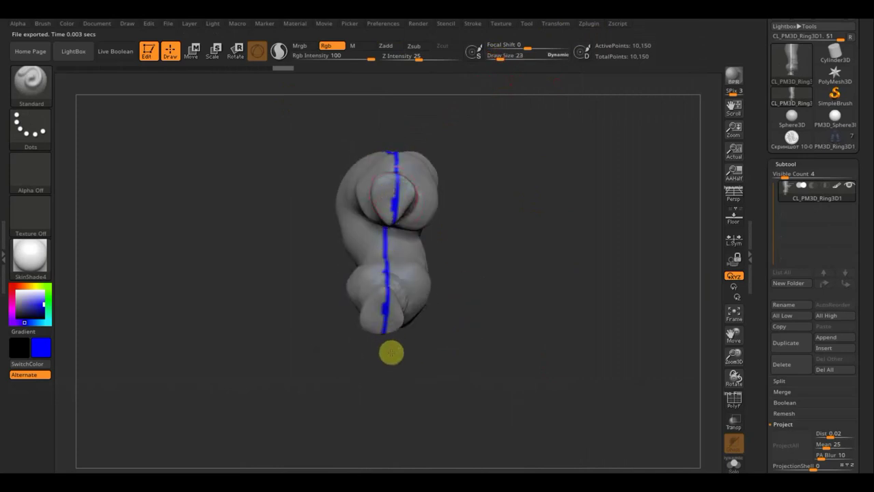
pyautogui.moveTo(467, 192)
pyautogui.mouseDown()
pyautogui.moveTo(537, 186)
pyautogui.moveTo(513, 164)
pyautogui.mouseUp()
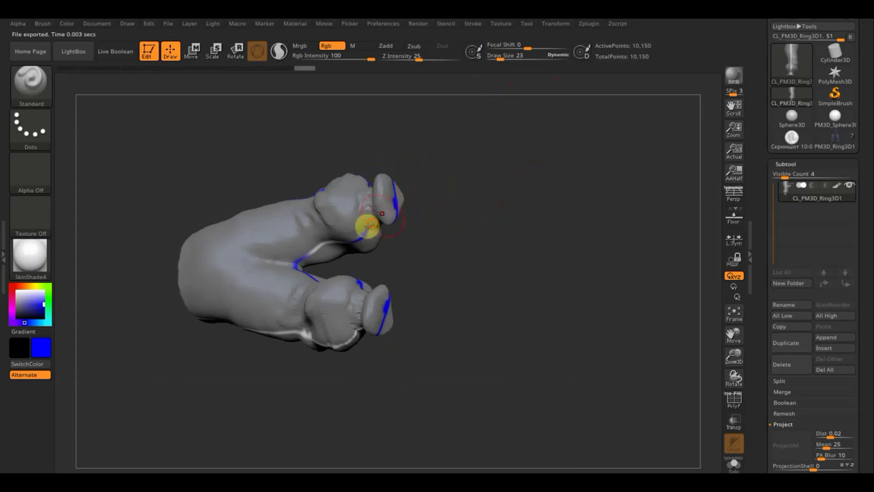
pyautogui.moveTo(395, 301); pyautogui.dragTo(336, 350)
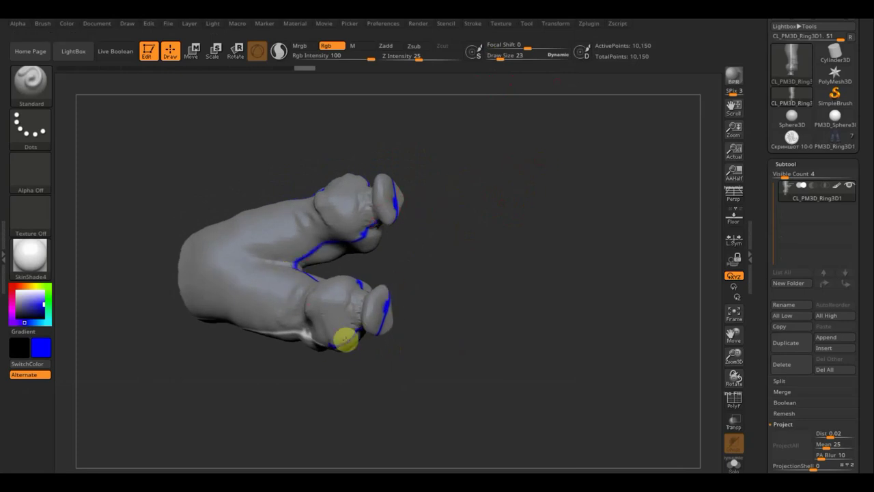
pyautogui.moveTo(486, 265)
pyautogui.mouseDown()
pyautogui.moveTo(414, 357)
pyautogui.moveTo(430, 314)
pyautogui.moveTo(564, 219)
pyautogui.moveTo(501, 173)
pyautogui.moveTo(523, 259)
pyautogui.moveTo(447, 186)
pyautogui.mouseUp()
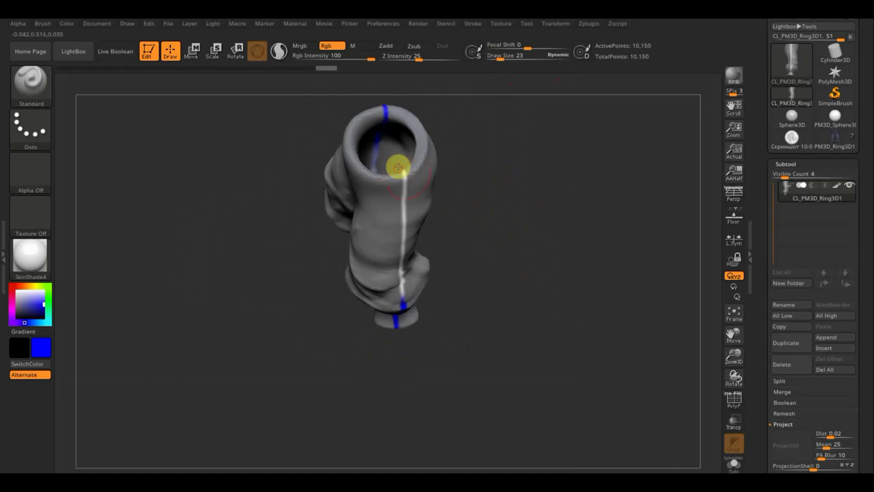
pyautogui.moveTo(413, 223); pyautogui.dragTo(411, 309)
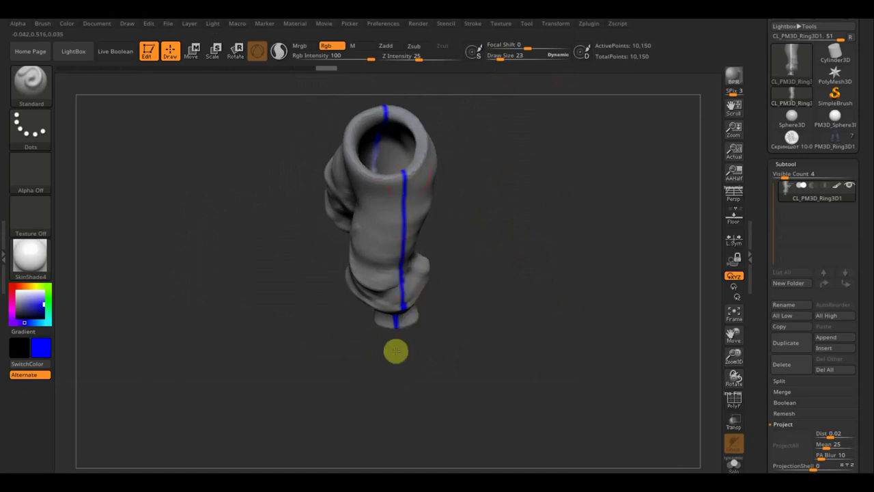
pyautogui.moveTo(396, 351)
pyautogui.mouseDown()
pyautogui.moveTo(498, 296)
pyautogui.moveTo(455, 308)
pyautogui.mouseUp()
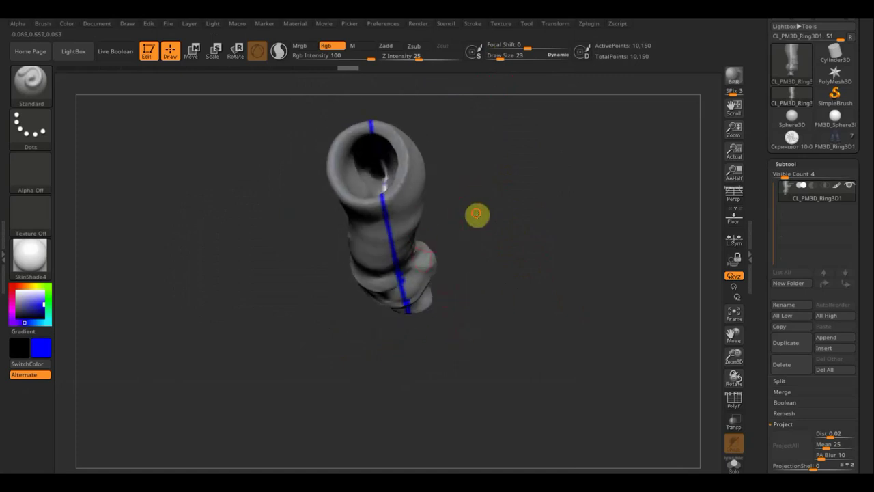
pyautogui.moveTo(477, 213); pyautogui.dragTo(427, 213)
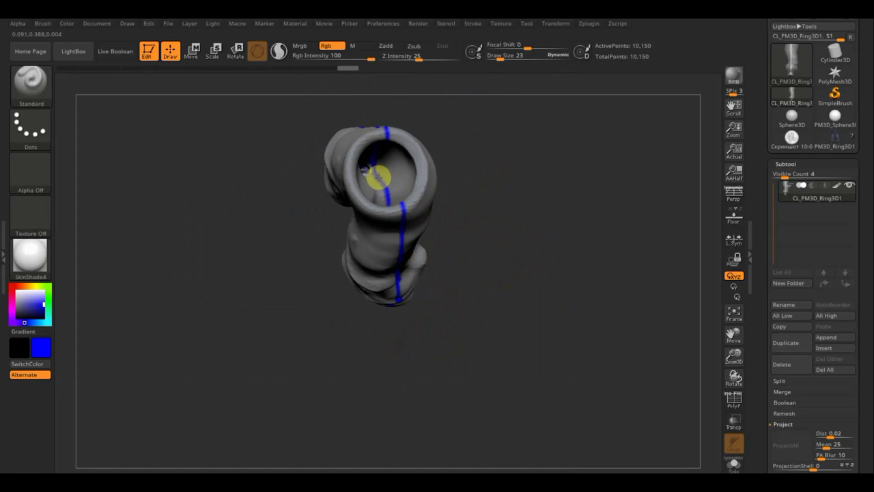
pyautogui.moveTo(379, 177); pyautogui.dragTo(393, 125)
pyautogui.moveTo(441, 259)
pyautogui.mouseDown()
pyautogui.moveTo(476, 280)
pyautogui.moveTo(424, 226)
pyautogui.mouseUp()
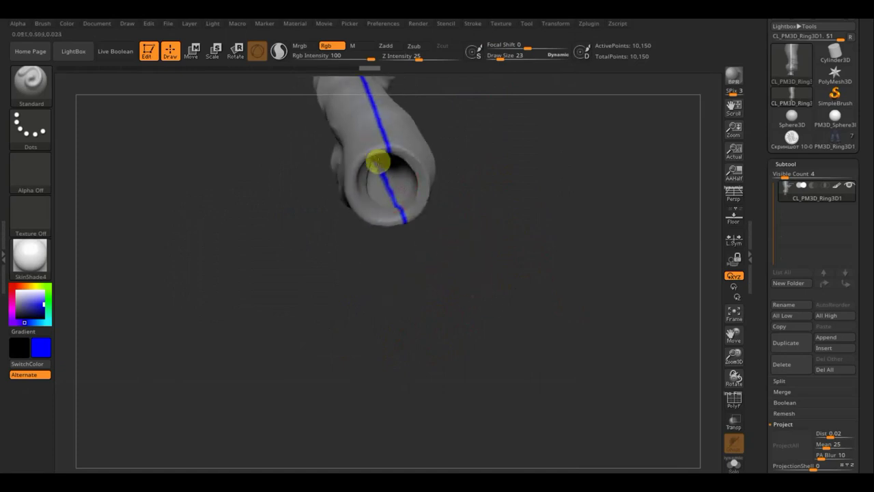
pyautogui.moveTo(485, 225)
pyautogui.mouseDown()
pyautogui.moveTo(472, 82)
pyautogui.moveTo(512, 78)
pyautogui.mouseUp()
pyautogui.moveTo(489, 202)
pyautogui.mouseDown()
pyautogui.moveTo(552, 166)
pyautogui.moveTo(548, 103)
pyautogui.moveTo(527, 166)
pyautogui.moveTo(529, 146)
pyautogui.moveTo(530, 272)
pyautogui.moveTo(553, 242)
pyautogui.mouseUp()
pyautogui.press('shift')
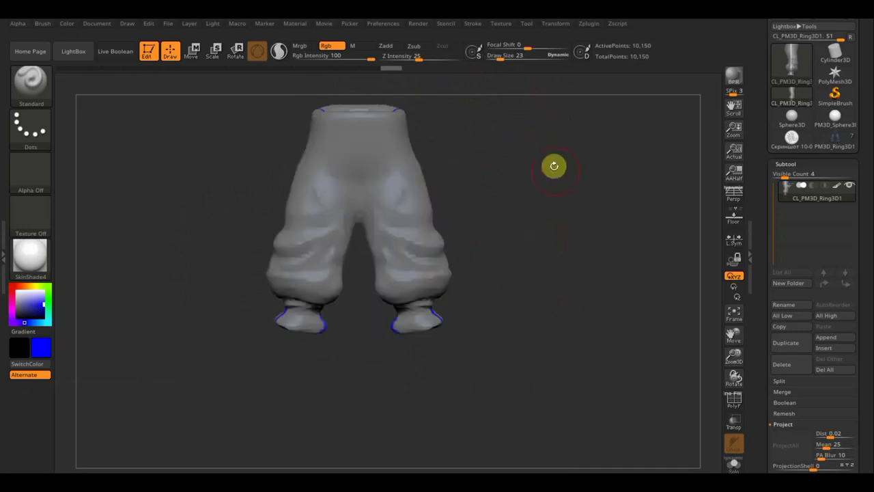
# Unwrap the pants clone with UV Master into a single UV island.
pyautogui.click(589, 24)
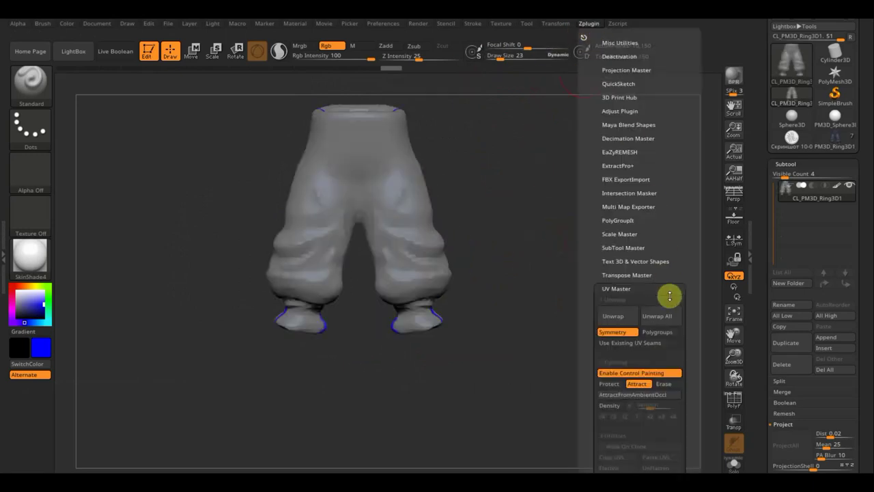
pyautogui.scroll(-3, 690, 393)
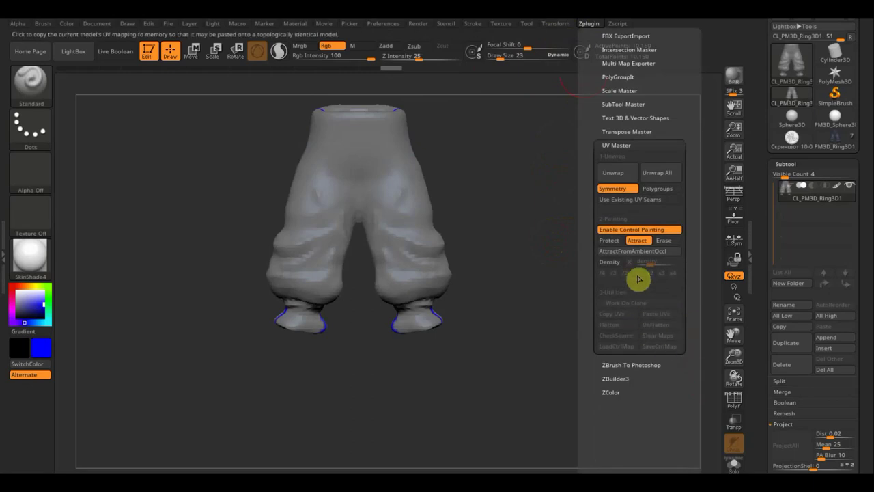
pyautogui.click(611, 172)
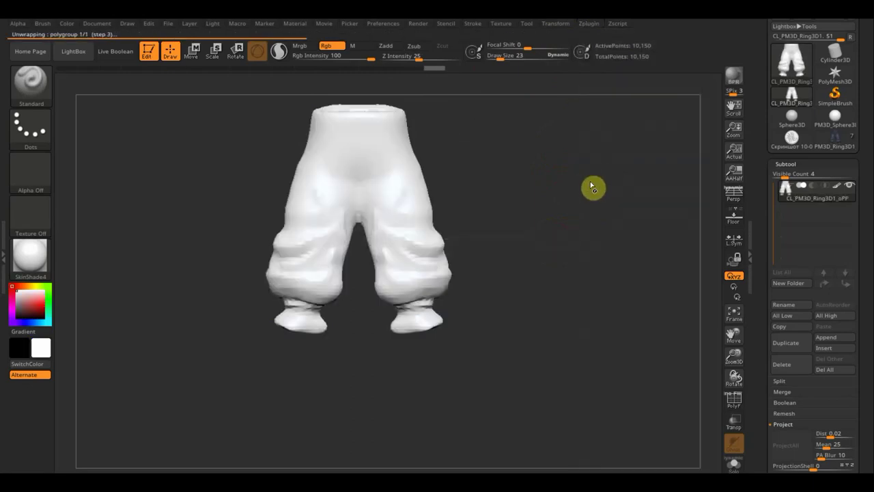
# Flatten to check the UV layout, unflatten, and switch to the dark blue PM3D_Ring3D1_1 pants.
pyautogui.click(589, 26)
pyautogui.scroll(-5, 694, 391)
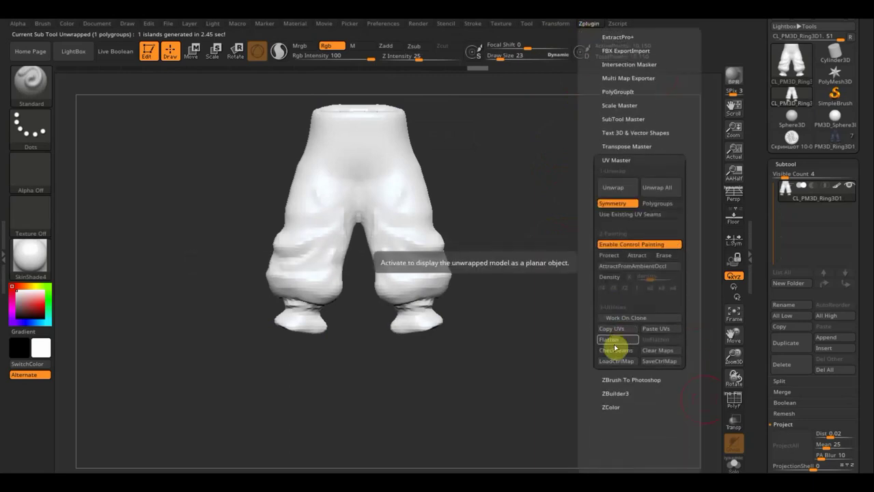
pyautogui.click(617, 341)
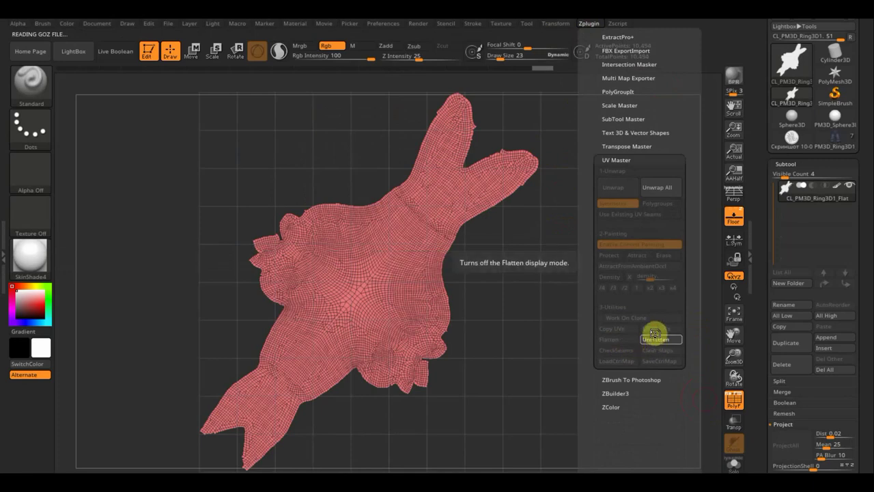
pyautogui.click(656, 340)
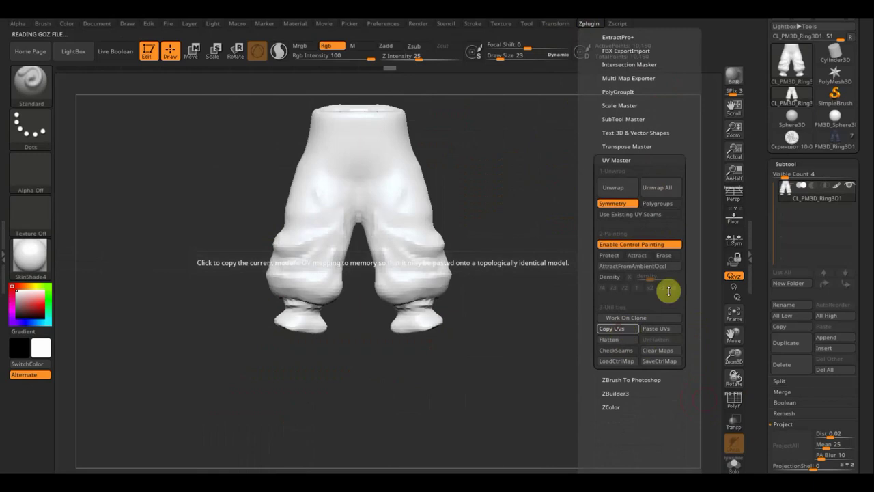
pyautogui.click(833, 141)
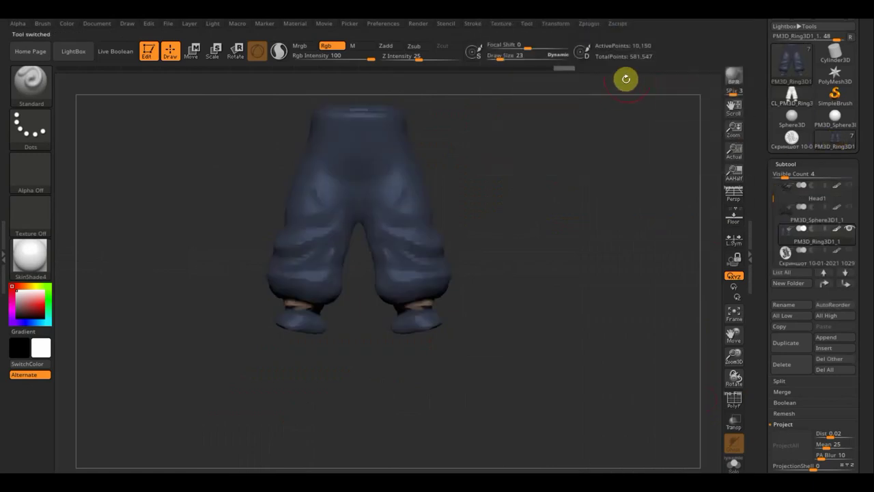
# Paste the copied UVs onto the dark blue pants with UV Master.
pyautogui.click(592, 28)
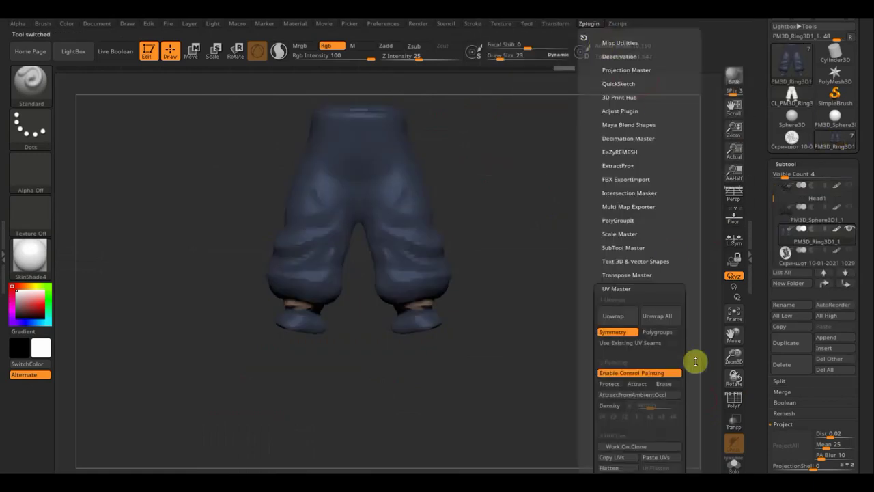
pyautogui.scroll(-5, 692, 298)
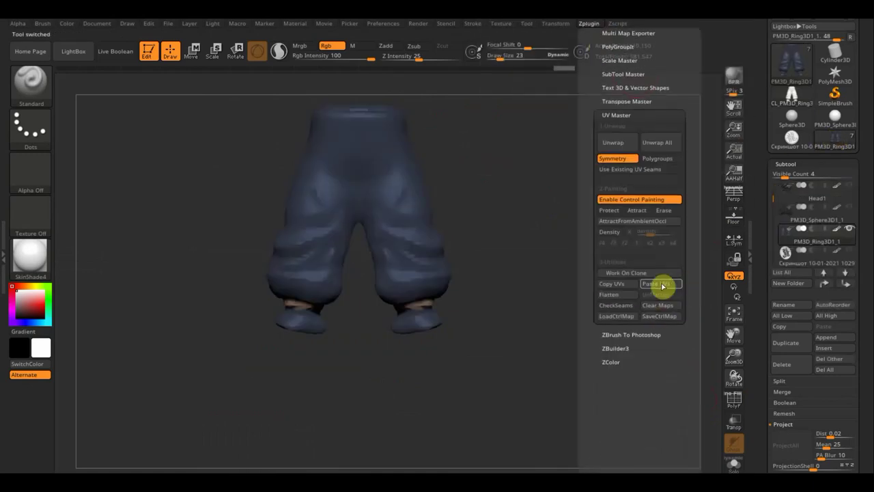
pyautogui.click(661, 285)
# Create a new texture map from the pants' polypaint.
pyautogui.moveTo(864, 389); pyautogui.dragTo(865, 282)
pyautogui.click(803, 409)
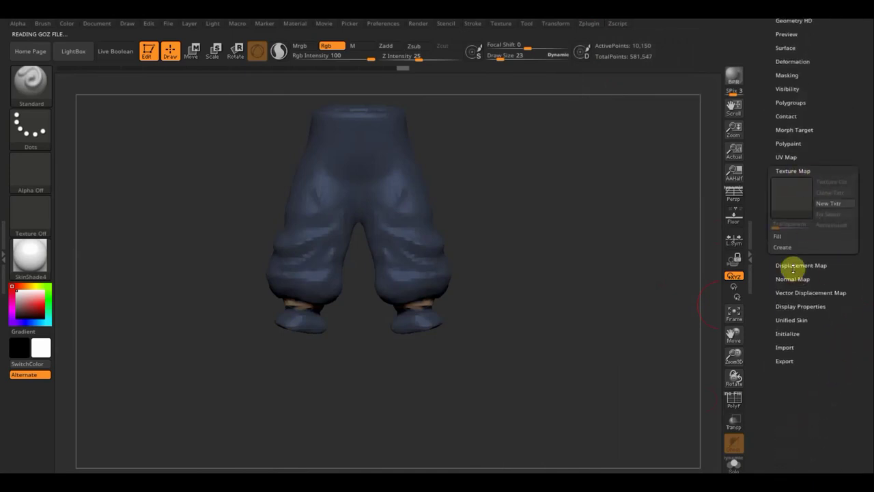
pyautogui.click(788, 247)
pyautogui.click(801, 259)
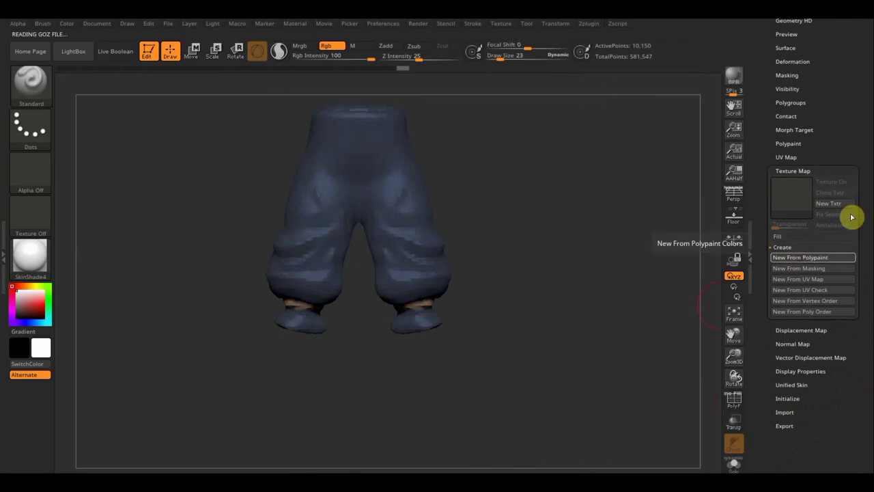
# Export the pants as an OBJ to the Desktop, naming the file 'штаны'.
pyautogui.scroll(2, 856, 126)
pyautogui.scroll(5, 852, 175)
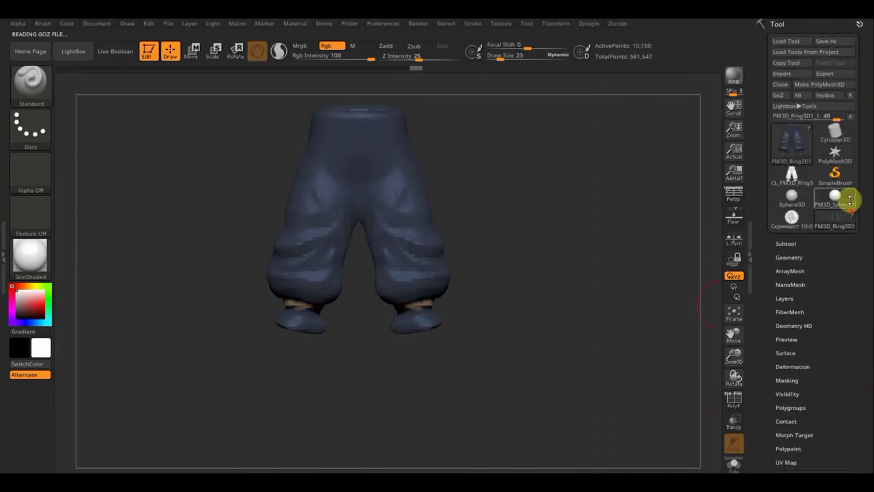
pyautogui.click(830, 74)
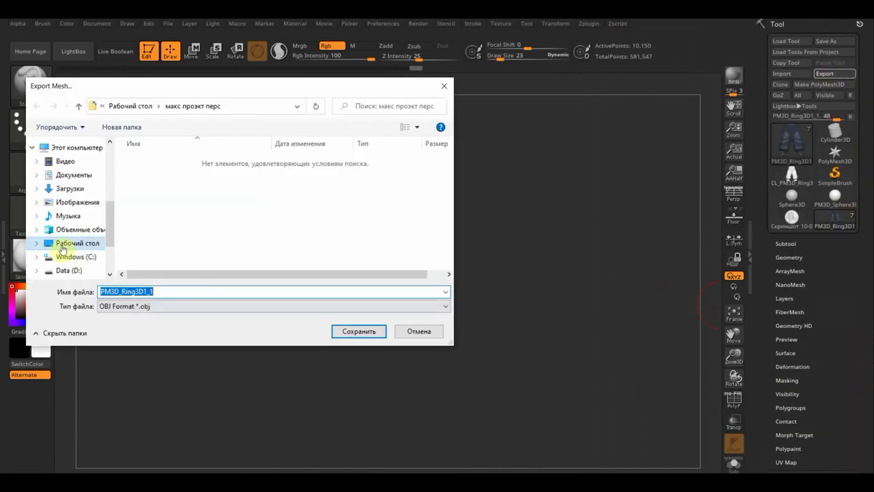
pyautogui.click(75, 244)
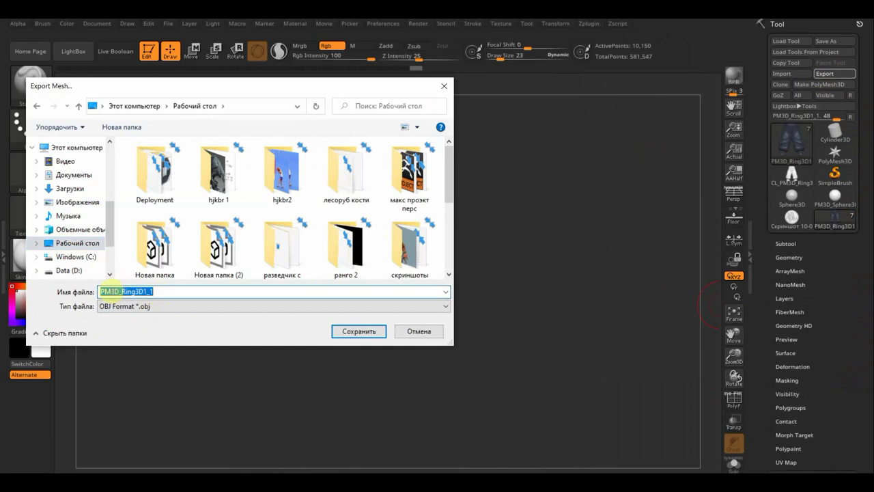
pyautogui.write('шл')
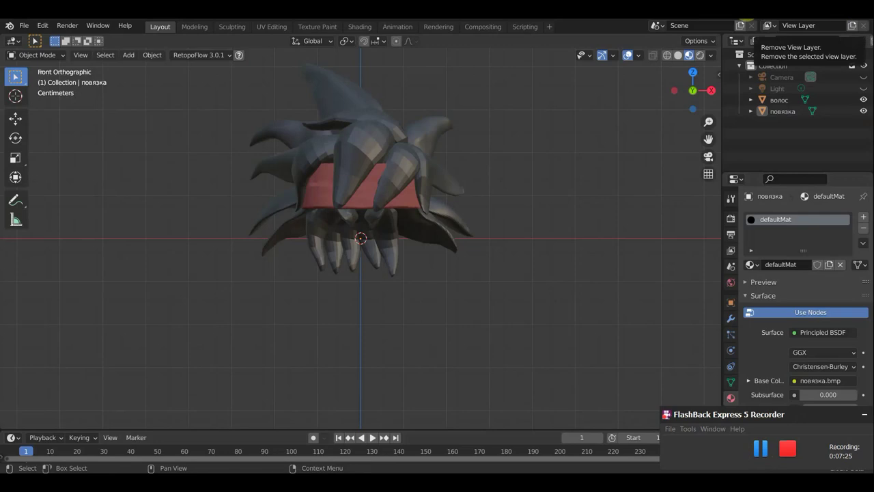
# Import глаза.OBJ from the Desktop into the Blender scene as a Wavefront OBJ.
pyautogui.scroll(-2, 489, 244)
pyautogui.scroll(-2, 471, 241)
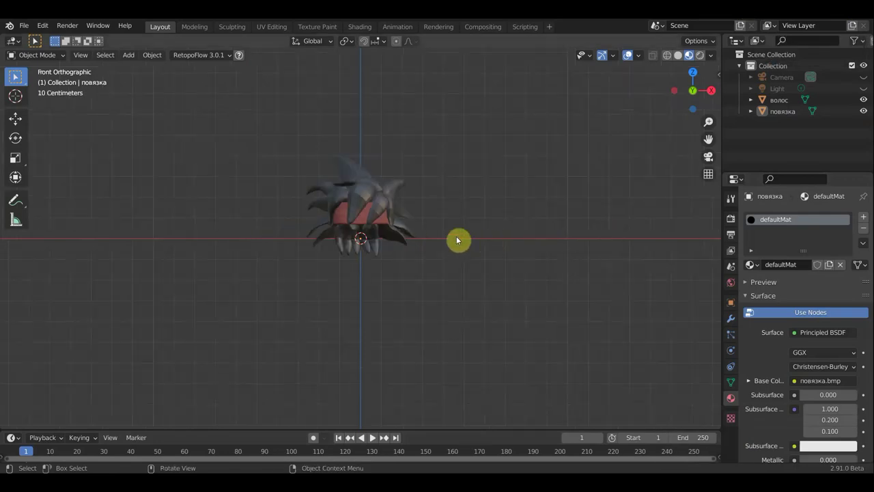
pyautogui.click(23, 26)
pyautogui.moveTo(43, 178)
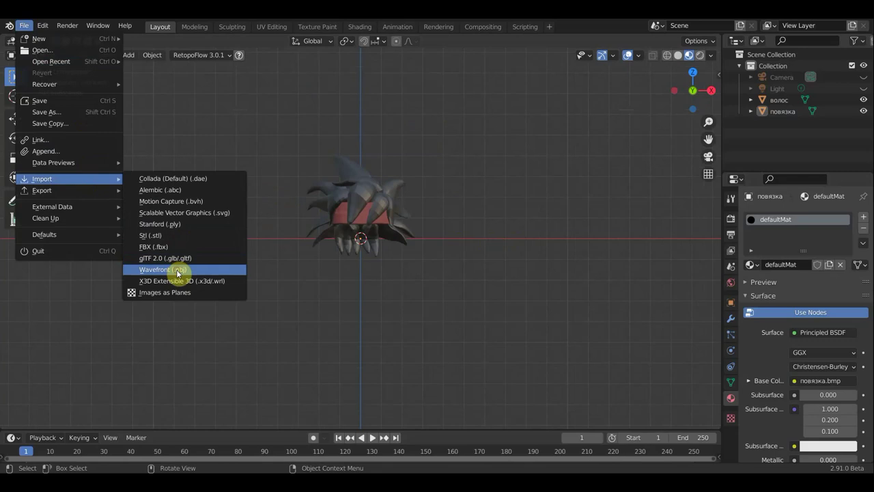
pyautogui.click(178, 269)
pyautogui.scroll(-3, 498, 296)
pyautogui.scroll(-3, 446, 324)
pyautogui.scroll(-2, 433, 289)
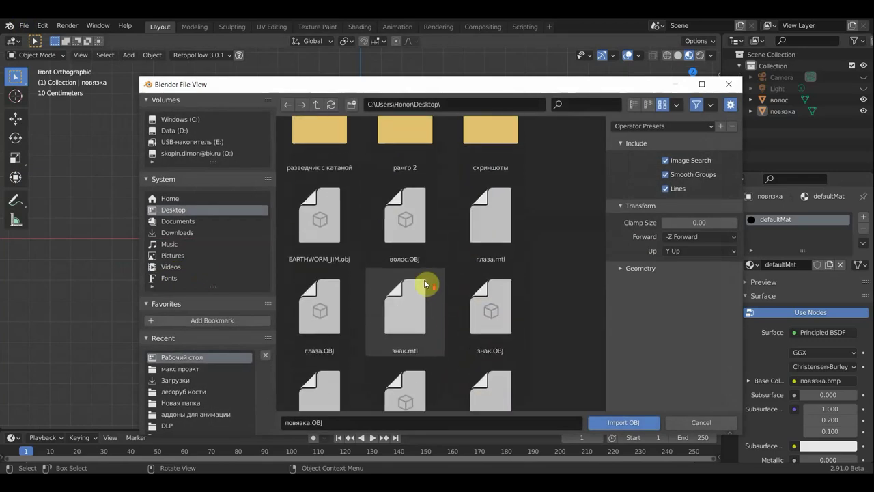
pyautogui.click(497, 252)
pyautogui.click(329, 341)
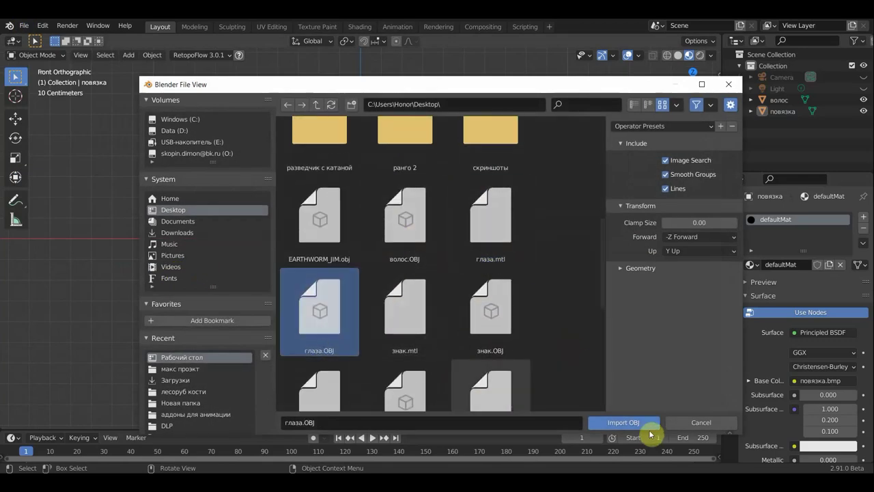
pyautogui.click(624, 422)
# Bring up the Wavefront OBJ import file browser again for the next part.
pyautogui.scroll(5, 412, 287)
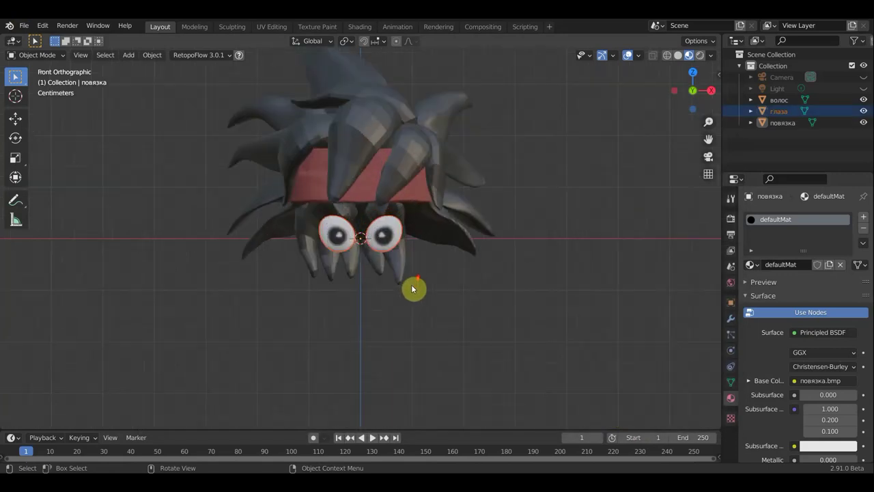
pyautogui.scroll(-3, 407, 274)
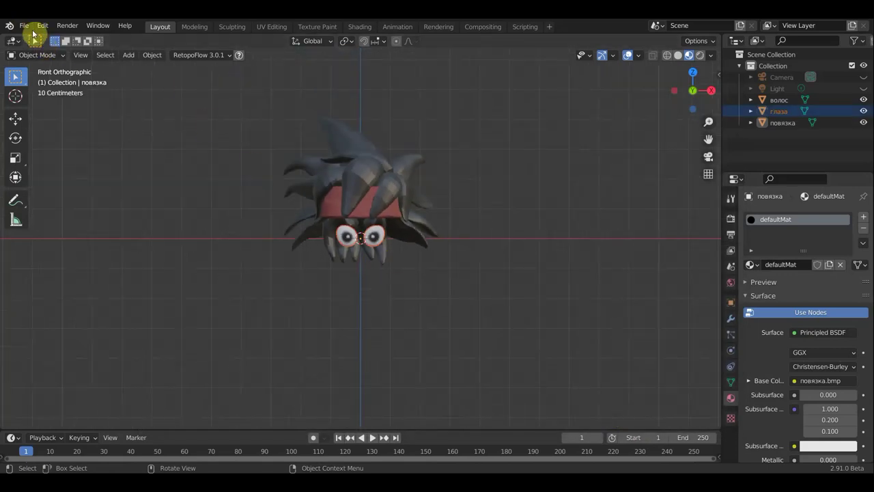
pyautogui.click(27, 28)
pyautogui.moveTo(43, 179)
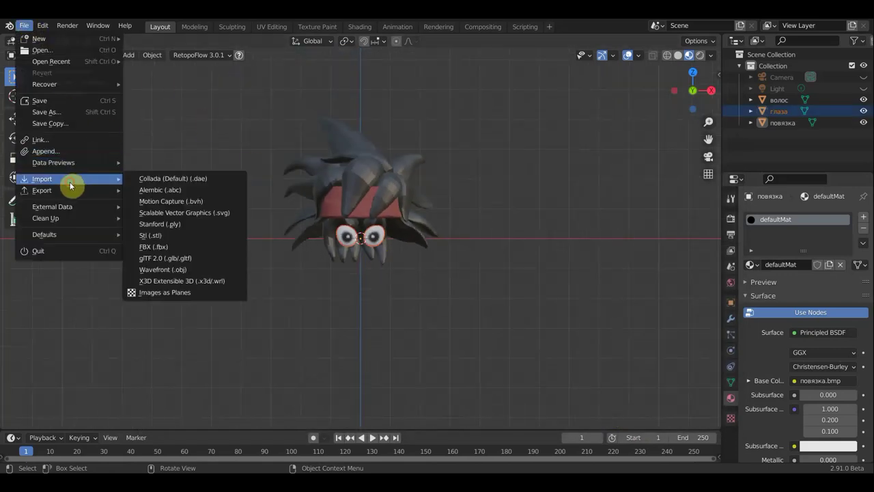
pyautogui.click(183, 271)
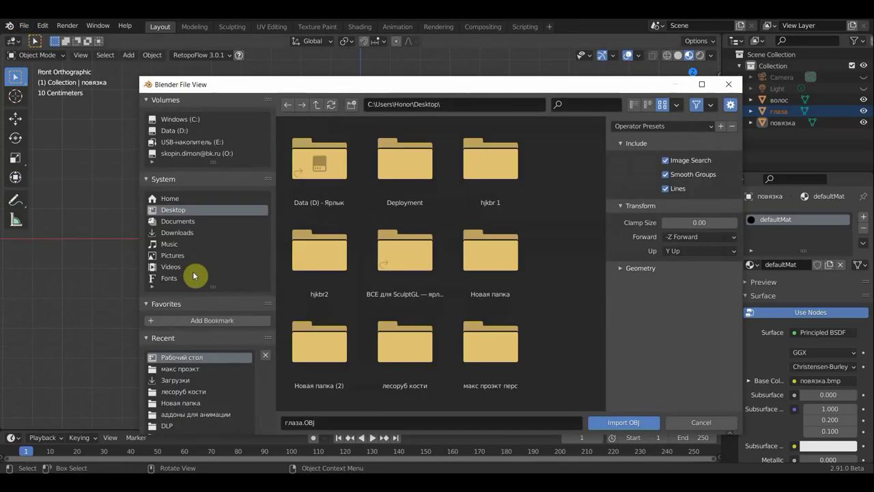
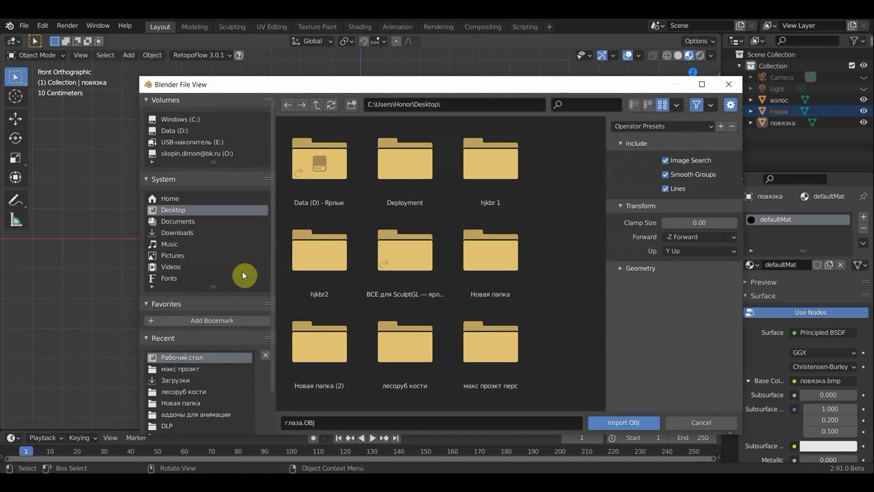
# Import the пацан.OBJ body file into the scene.
pyautogui.scroll(-3, 373, 270)
pyautogui.scroll(-1, 424, 254)
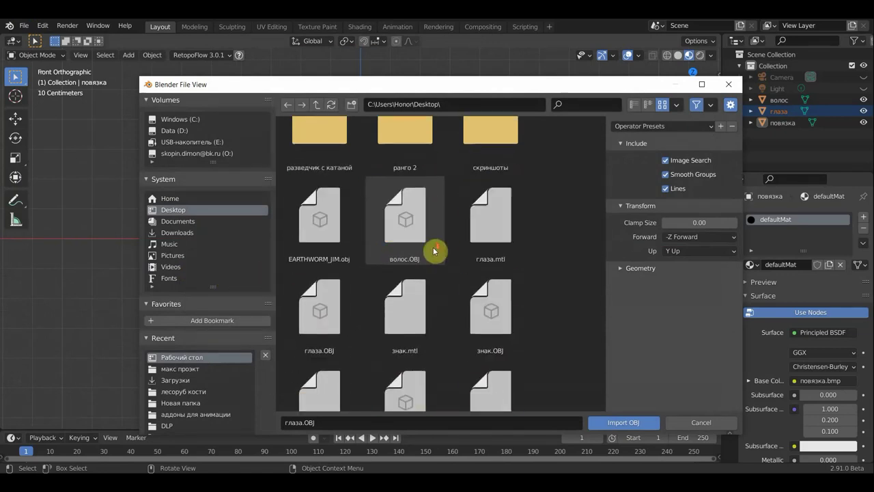
pyautogui.scroll(-3, 465, 248)
pyautogui.scroll(-3, 506, 273)
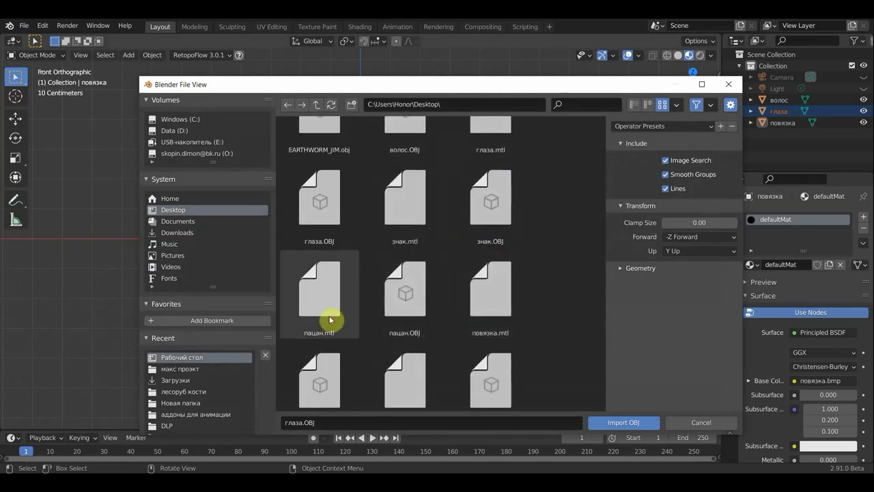
pyautogui.click(399, 330)
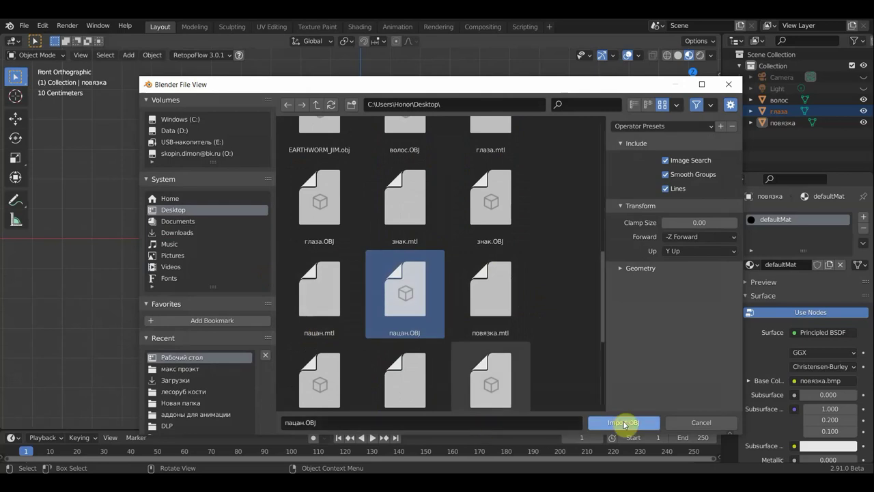
pyautogui.click(623, 422)
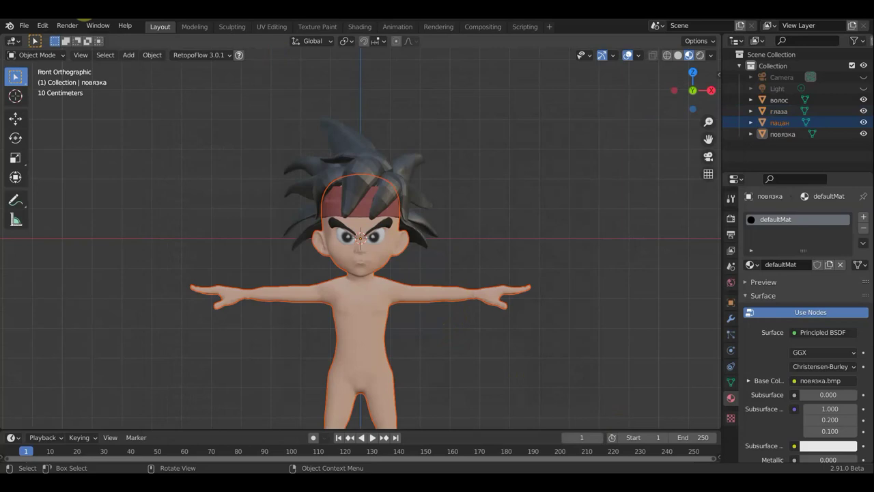
# Import the рубаха.OBJ shirt file as a Wavefront OBJ.
pyautogui.click(25, 26)
pyautogui.moveTo(68, 179)
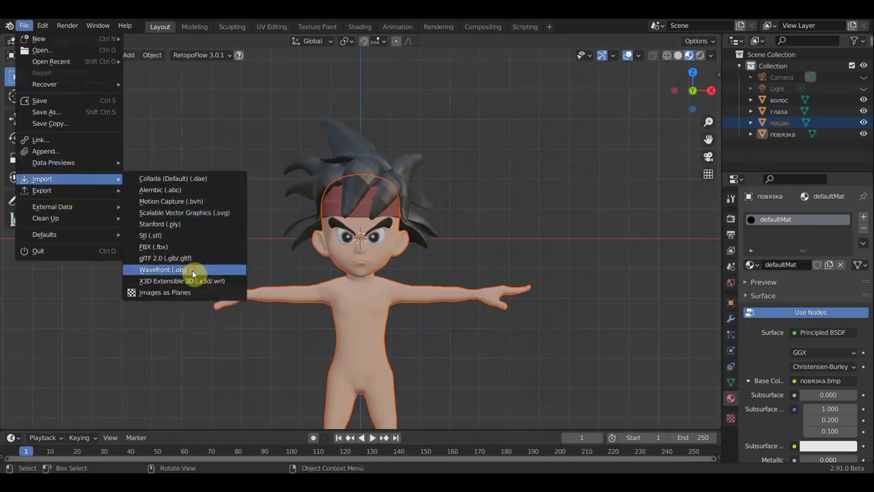
pyautogui.click(195, 270)
pyautogui.scroll(-5, 445, 314)
pyautogui.scroll(-3, 446, 318)
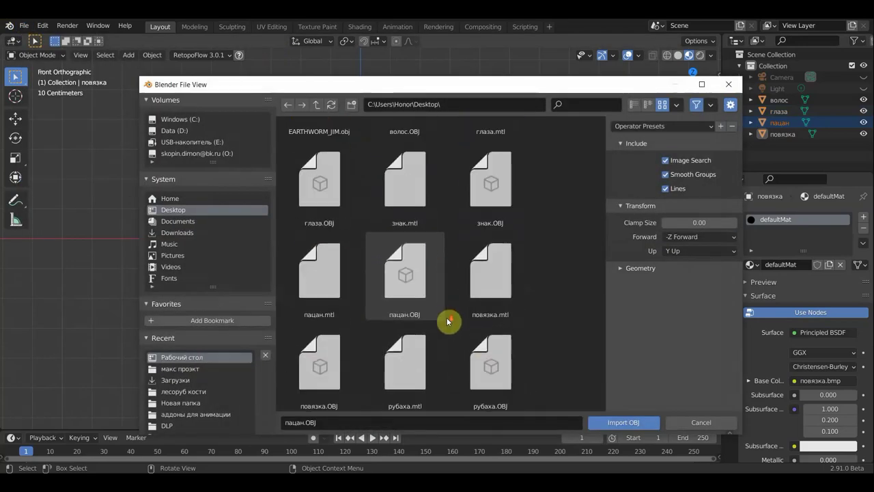
pyautogui.scroll(-2, 448, 321)
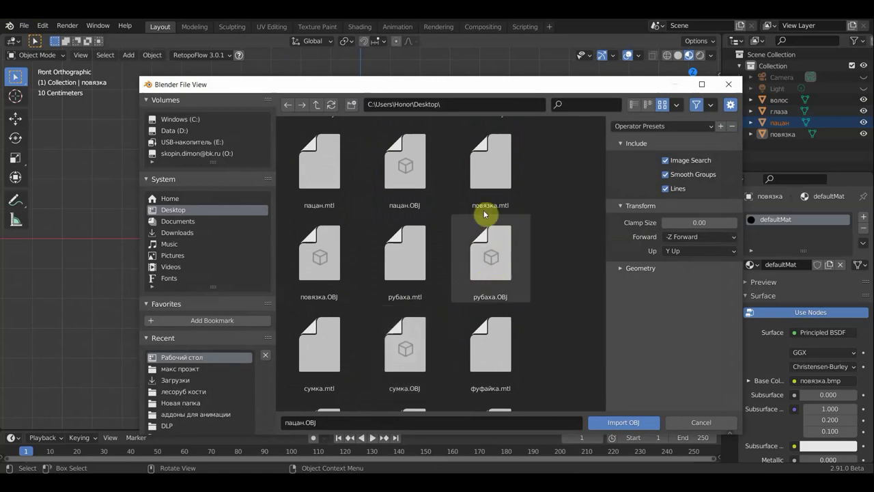
pyautogui.click(498, 295)
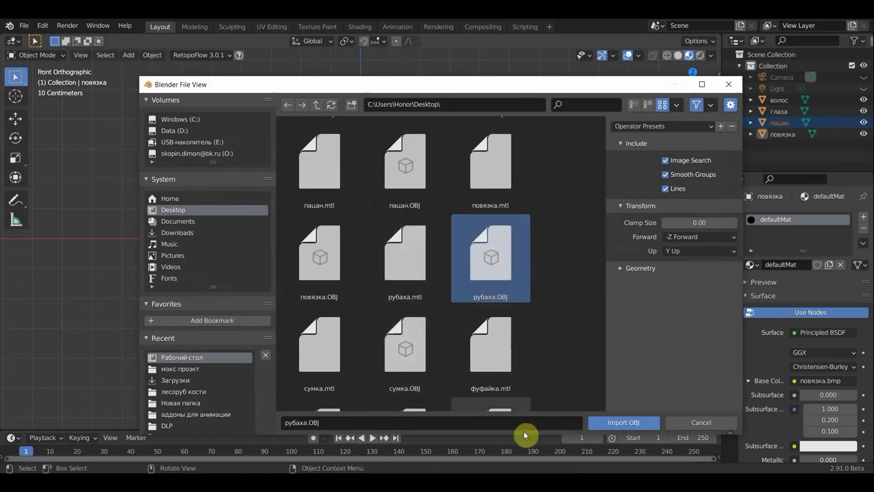
pyautogui.click(618, 422)
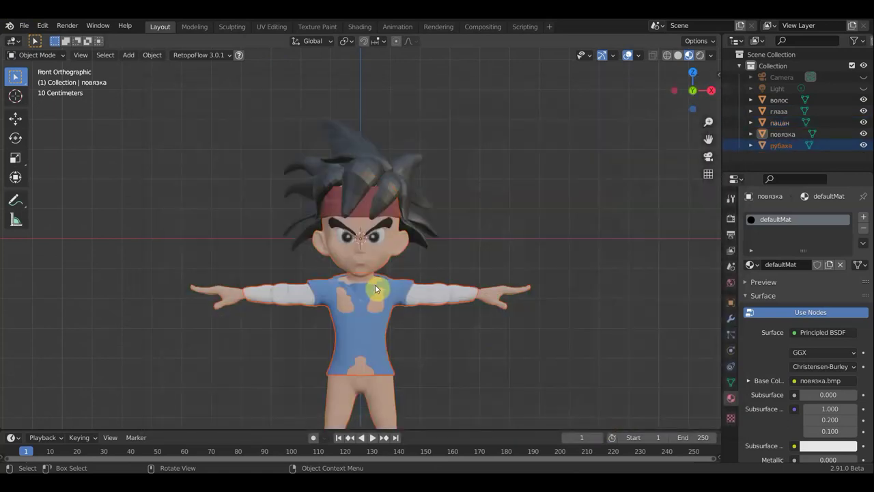
# Import the фуфайка.OBJ vest file onto the character.
pyautogui.click(24, 26)
pyautogui.moveTo(62, 179)
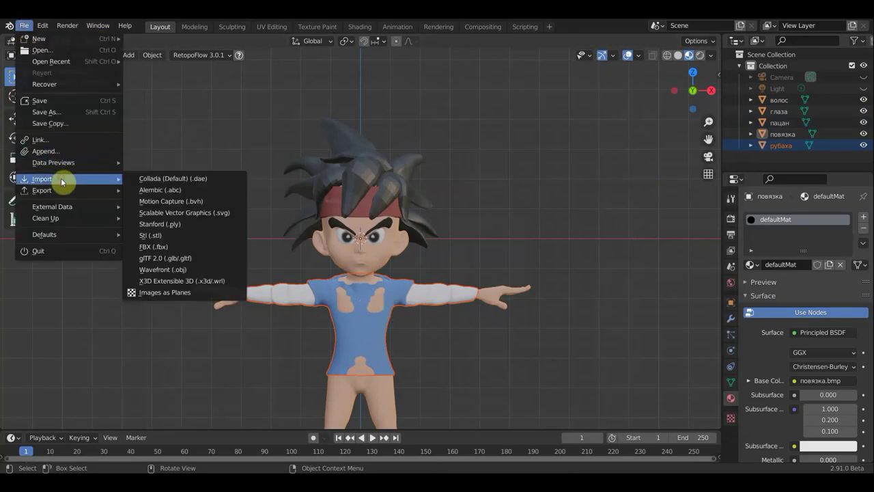
pyautogui.click(178, 269)
pyautogui.scroll(-3, 401, 285)
pyautogui.scroll(-3, 415, 293)
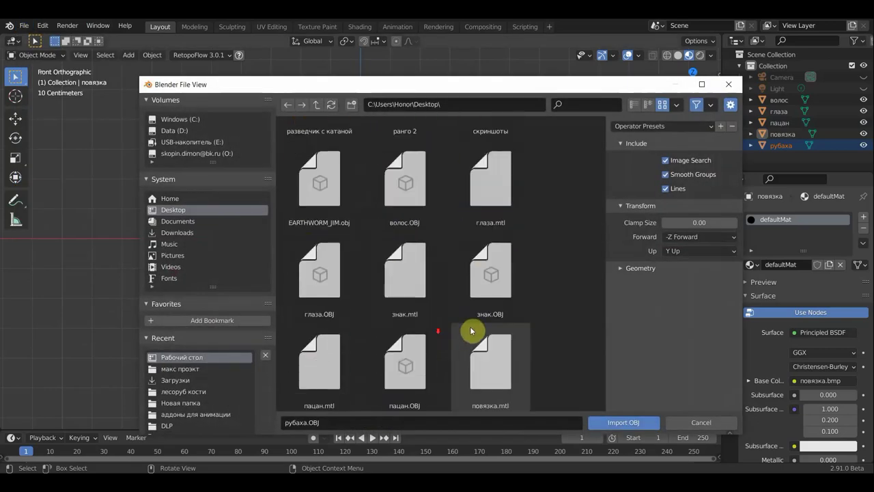
pyautogui.scroll(-3, 471, 329)
pyautogui.scroll(-1, 476, 330)
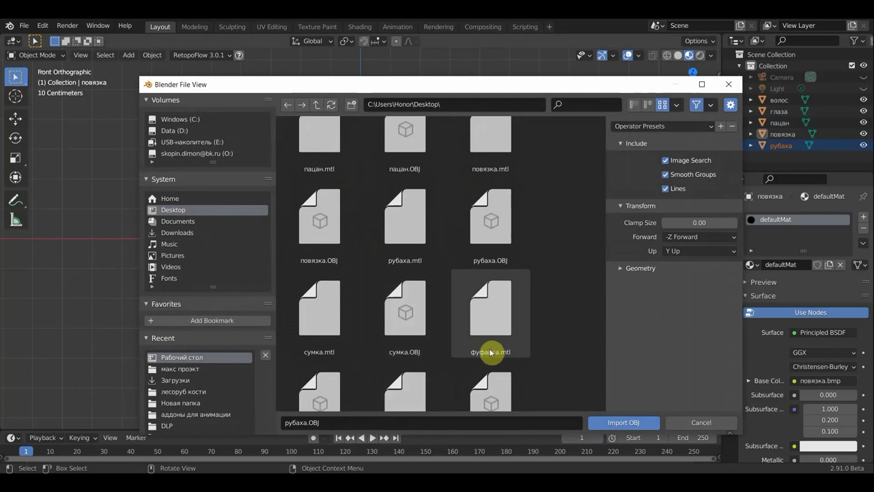
pyautogui.scroll(-1, 497, 354)
pyautogui.click(317, 400)
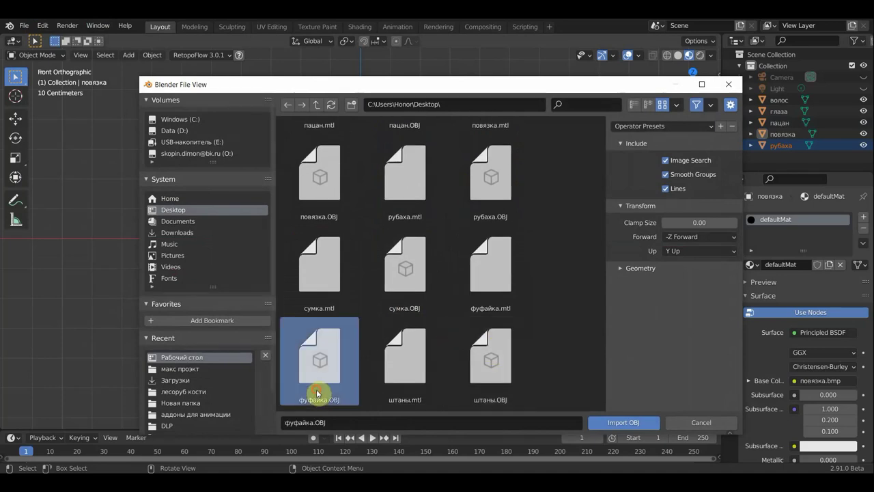
pyautogui.click(633, 422)
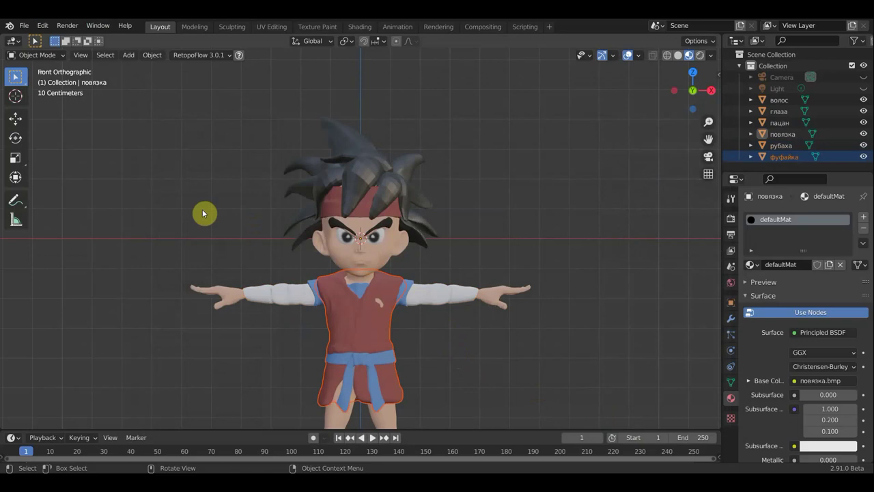
# Import the сумка.OBJ bag file so it sits at the hip.
pyautogui.click(40, 58)
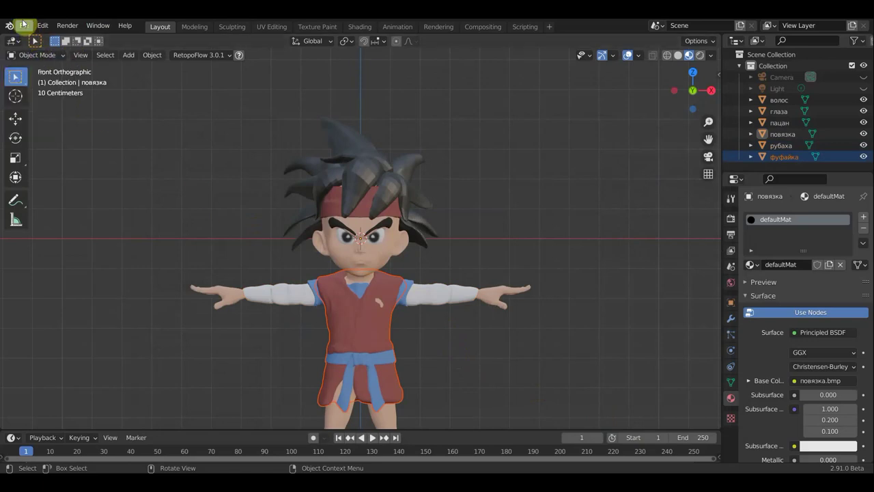
pyautogui.click(24, 25)
pyautogui.moveTo(43, 179)
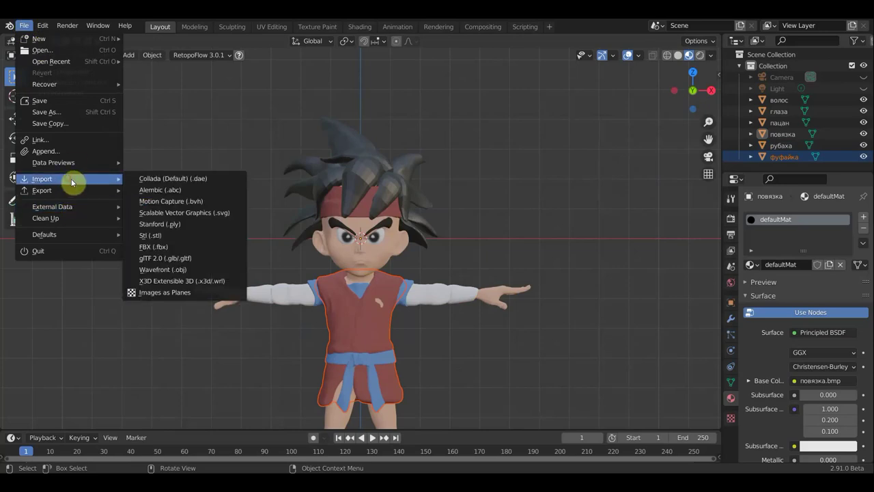
pyautogui.click(184, 273)
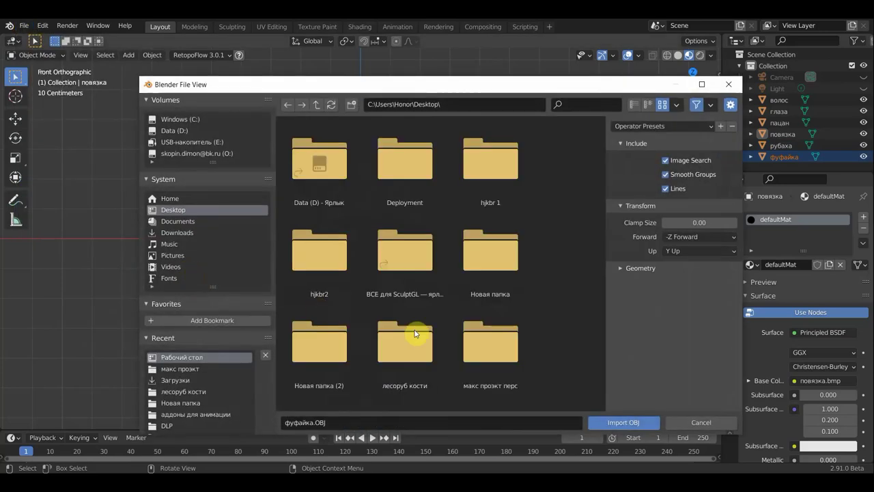
pyautogui.scroll(-2, 415, 335)
pyautogui.scroll(-4, 474, 344)
pyautogui.scroll(-2, 471, 342)
pyautogui.scroll(-2, 471, 342)
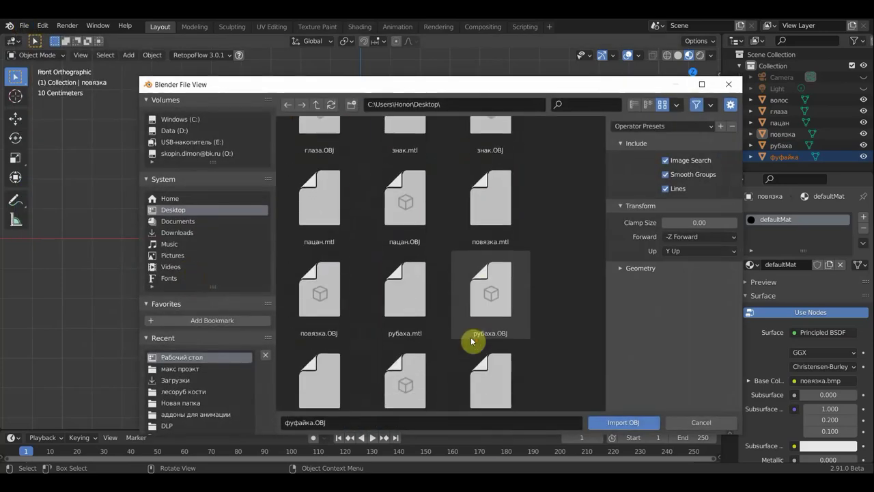
pyautogui.scroll(-2, 471, 341)
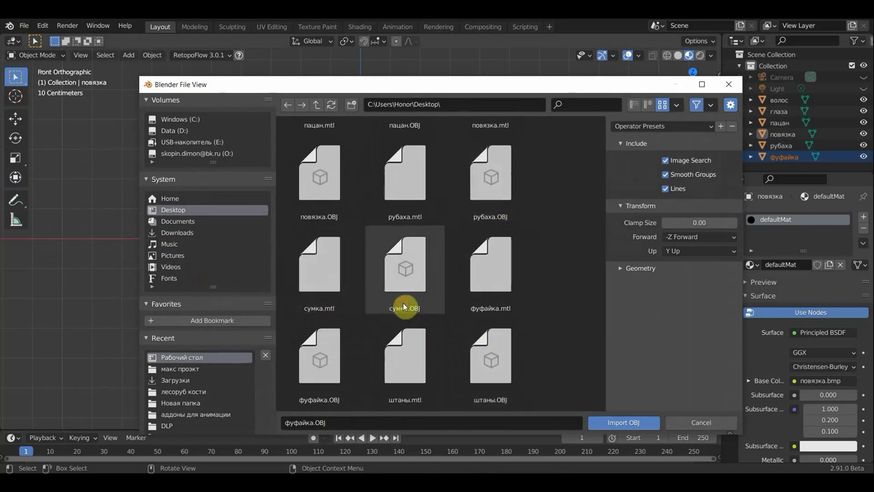
pyautogui.click(403, 302)
pyautogui.click(620, 422)
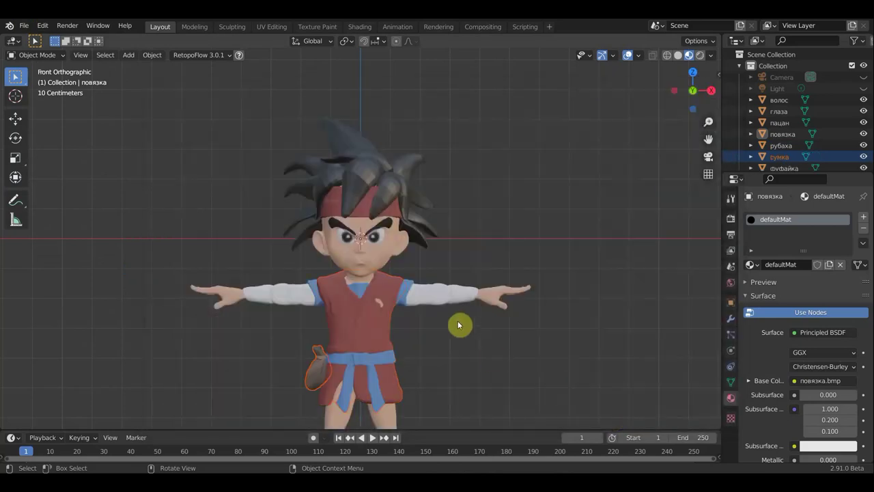
# Import the штаны.OBJ trousers file onto the character.
pyautogui.click(26, 27)
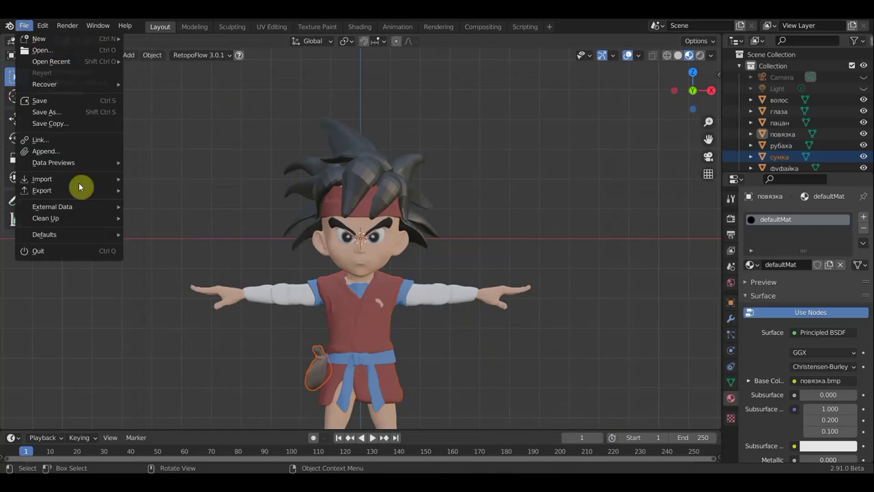
pyautogui.moveTo(43, 179)
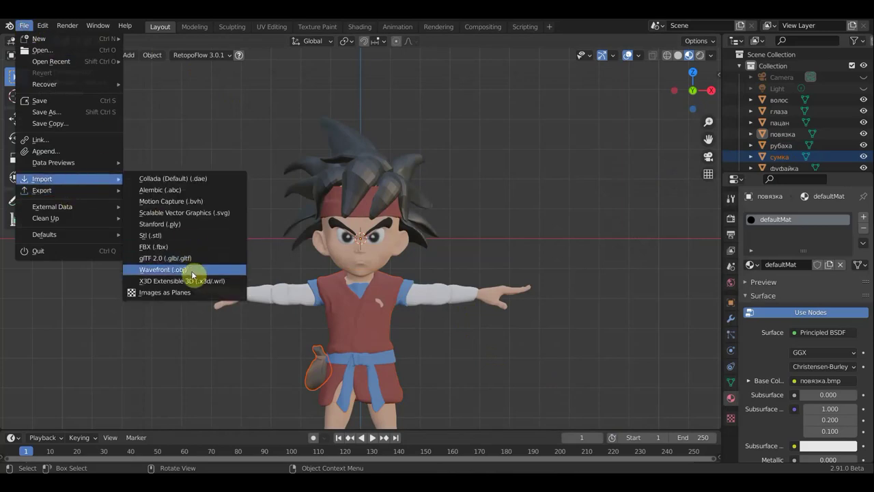
pyautogui.click(194, 274)
pyautogui.scroll(-5, 410, 301)
pyautogui.scroll(-3, 437, 321)
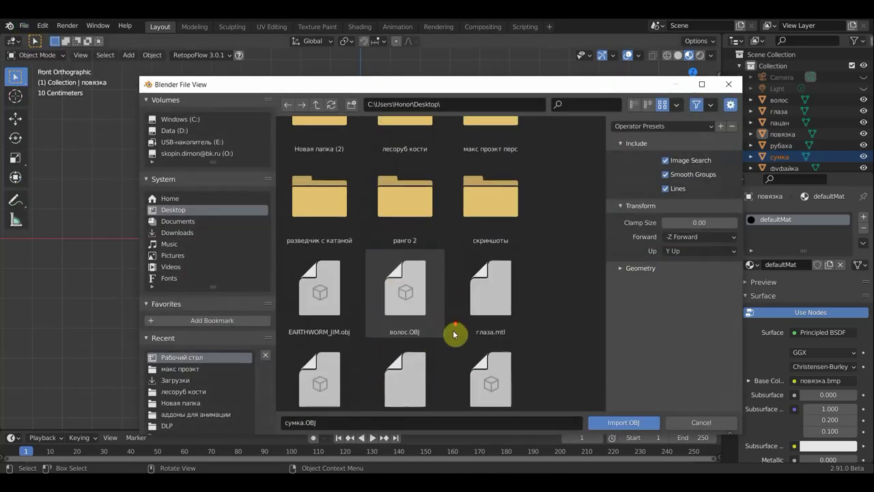
pyautogui.scroll(-5, 461, 335)
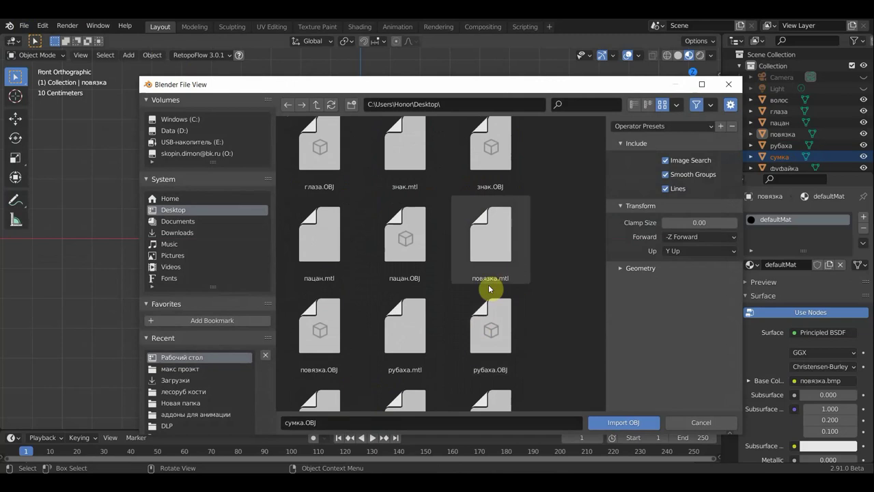
pyautogui.scroll(-3, 489, 284)
pyautogui.scroll(-1, 475, 284)
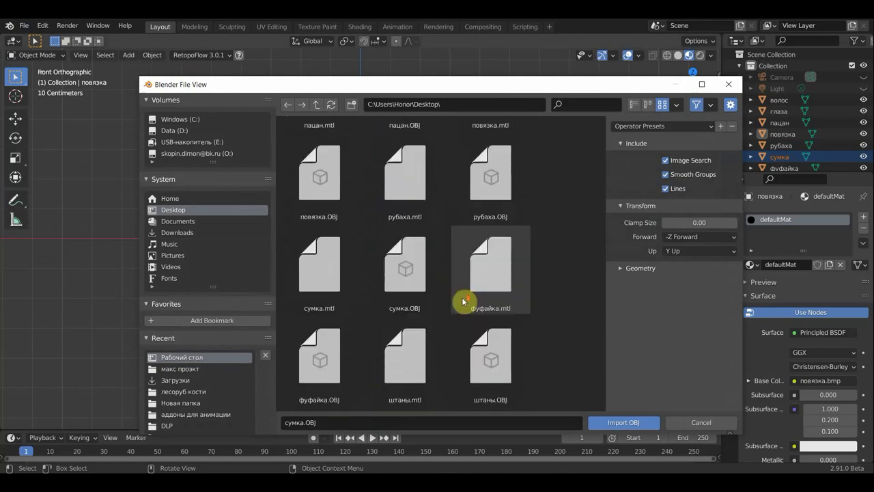
pyautogui.click(491, 310)
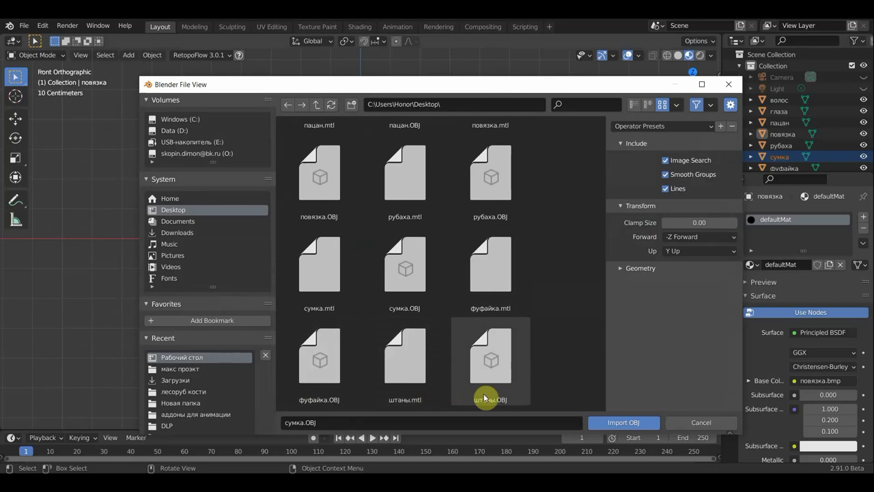
pyautogui.click(487, 382)
pyautogui.click(625, 422)
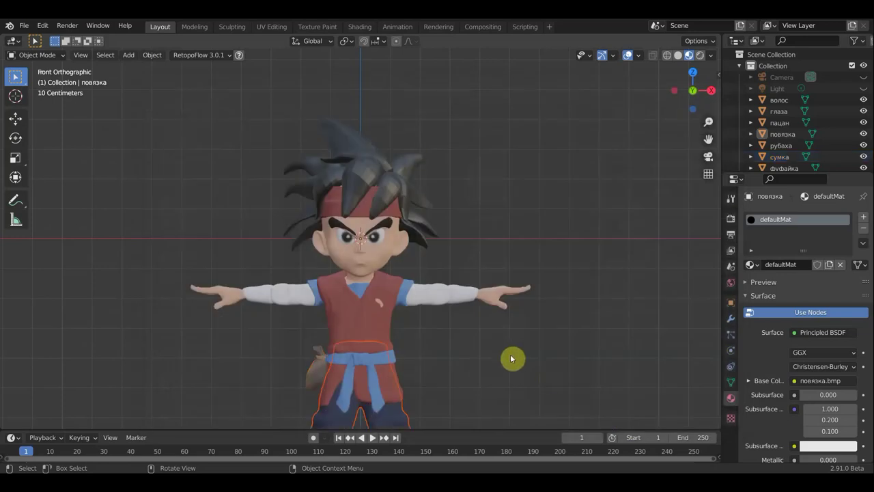
# Switch to Front Orthographic view (Numpad 1) and zoom out to fit the whole character.
pyautogui.scroll(-3, 520, 360)
pyautogui.scroll(2, 512, 358)
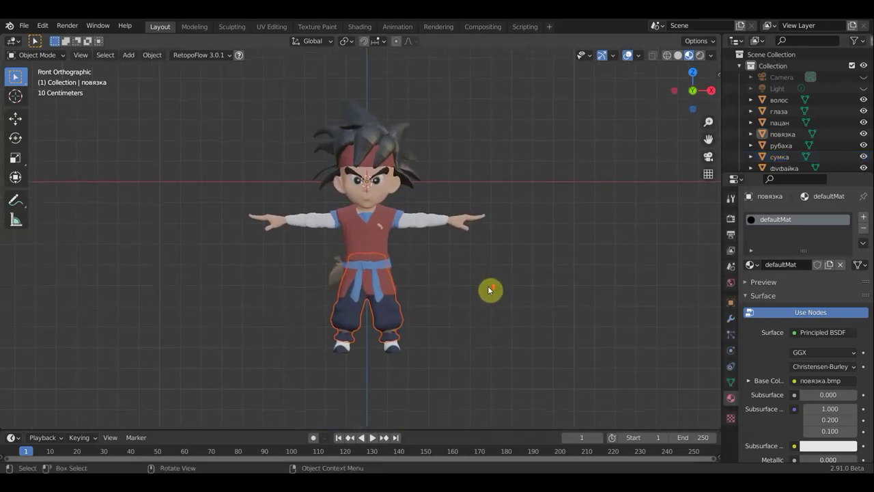
pyautogui.scroll(2, 490, 291)
pyautogui.moveTo(409, 312)
pyautogui.mouseDown(button='middle')
pyautogui.moveTo(439, 333)
pyautogui.moveTo(387, 332)
pyautogui.moveTo(497, 334)
pyautogui.mouseUp(button='middle')
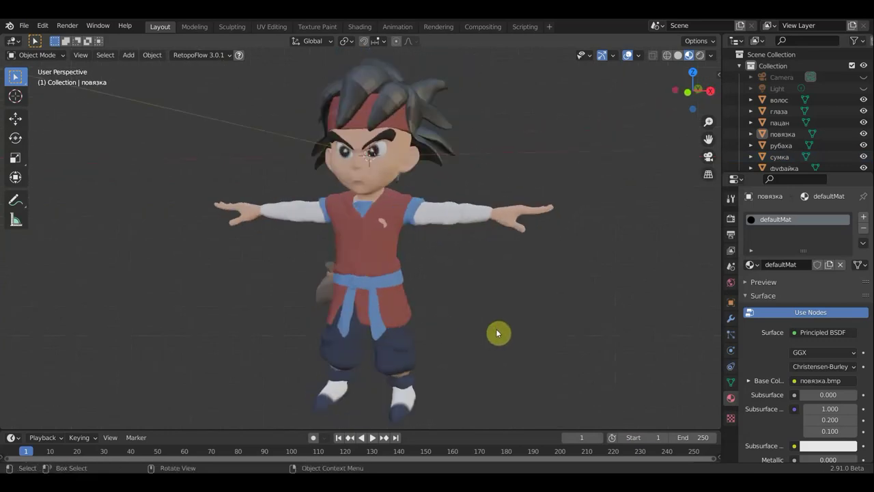
pyautogui.press('KP_1')
pyautogui.scroll(-2, 494, 326)
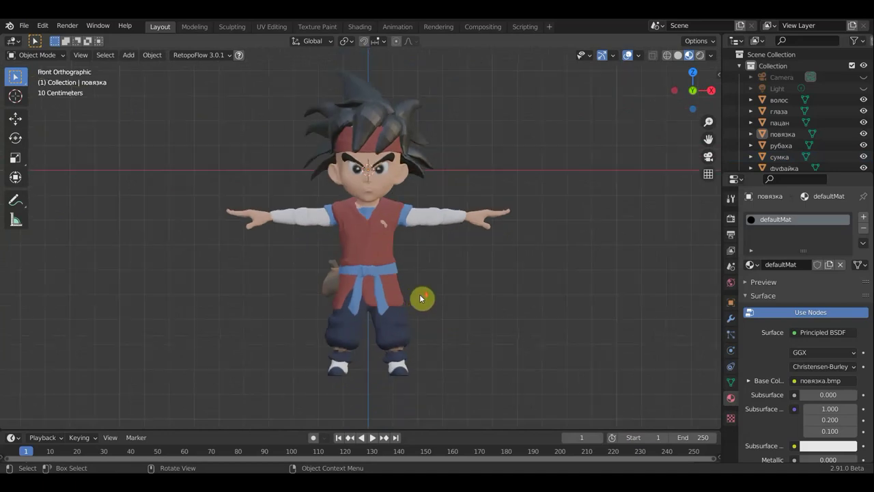
pyautogui.scroll(-1, 419, 296)
# Import the знак.OBJ badge file from the Desktop.
pyautogui.click(24, 25)
pyautogui.moveTo(69, 179)
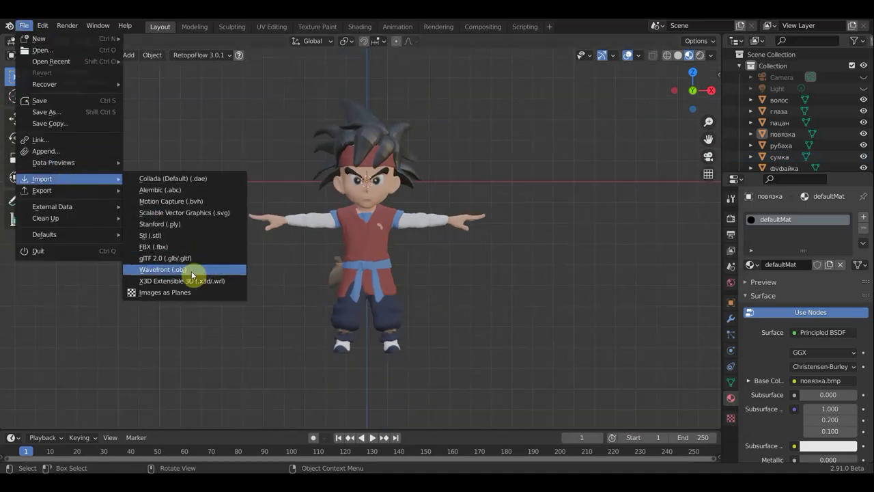
pyautogui.click(192, 274)
pyautogui.scroll(-2, 410, 307)
pyautogui.scroll(-2, 403, 310)
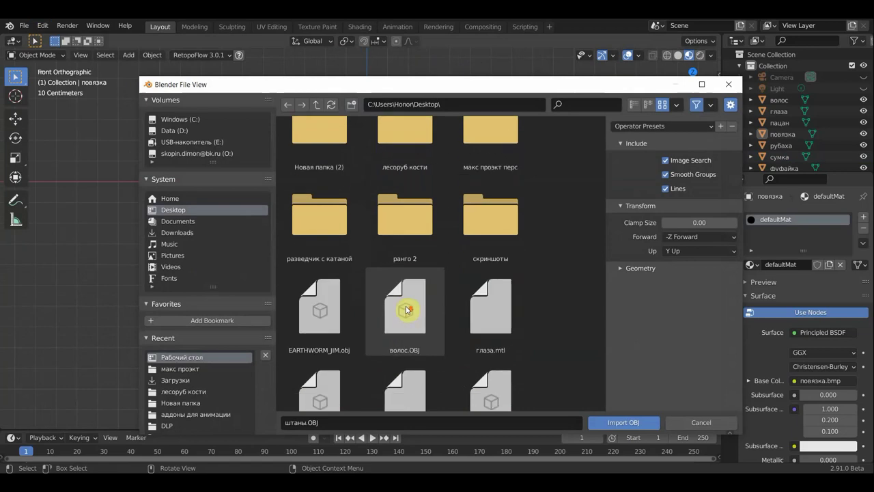
pyautogui.scroll(-3, 406, 309)
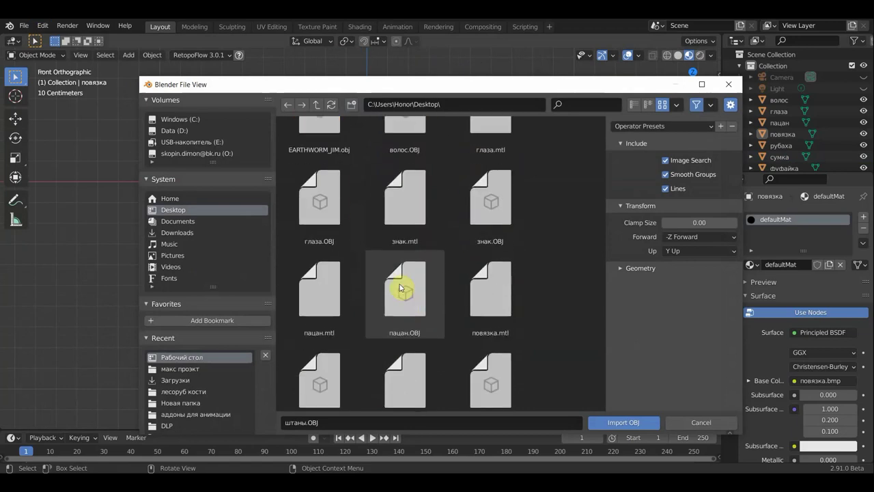
pyautogui.click(488, 232)
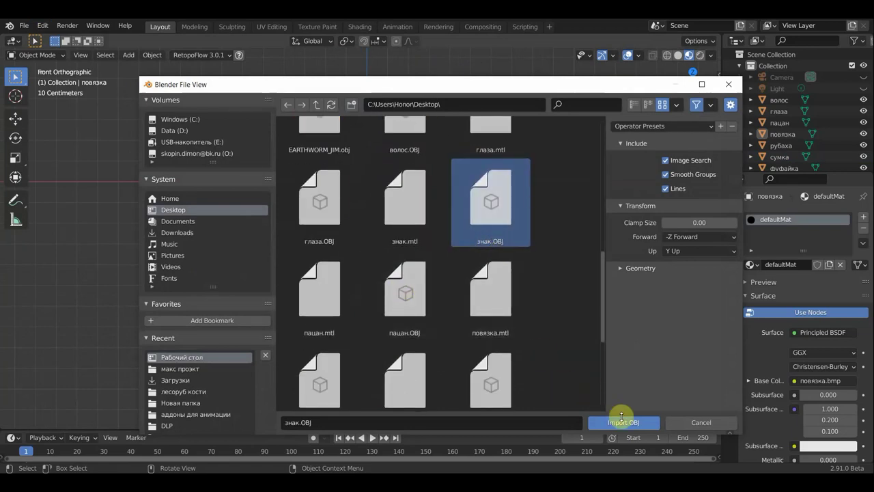
pyautogui.click(625, 423)
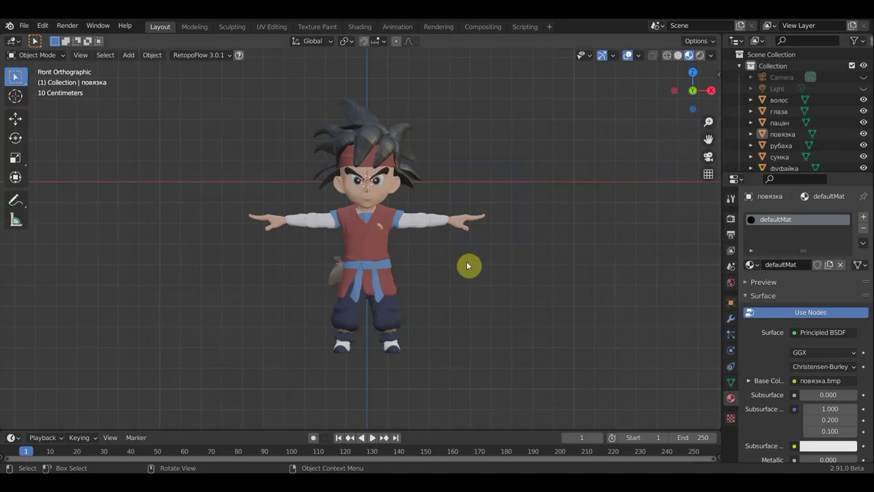
# Orbit and zoom around the torso to inspect the chest badge and left arm.
pyautogui.scroll(5, 469, 266)
pyautogui.moveTo(497, 260); pyautogui.dragTo(432, 285, button='middle')
pyautogui.scroll(5, 424, 221)
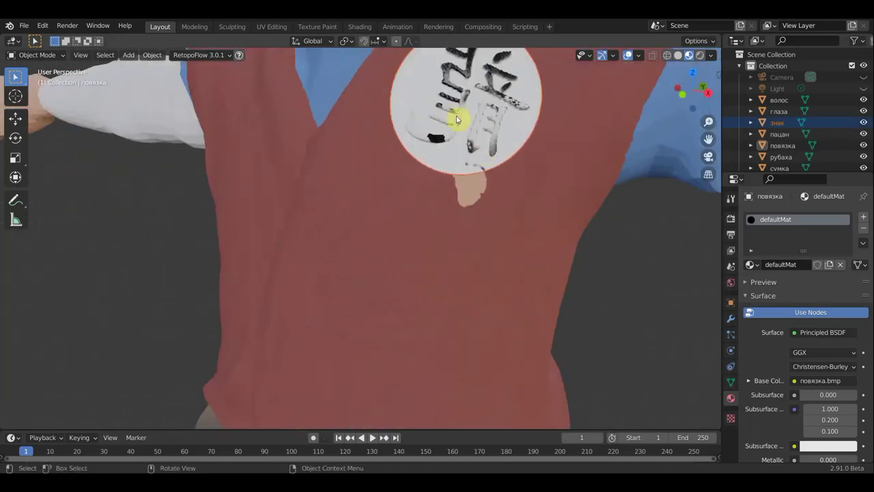
pyautogui.scroll(-4, 456, 115)
pyautogui.moveTo(535, 110)
pyautogui.mouseDown(button='middle')
pyautogui.moveTo(487, 120)
pyautogui.moveTo(538, 110)
pyautogui.moveTo(517, 144)
pyautogui.mouseUp(button='middle')
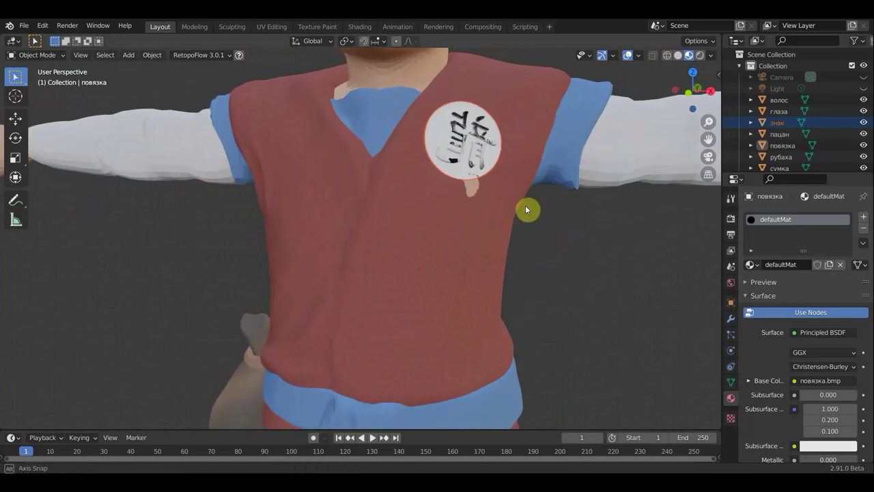
pyautogui.moveTo(526, 209); pyautogui.dragTo(480, 217, button='middle')
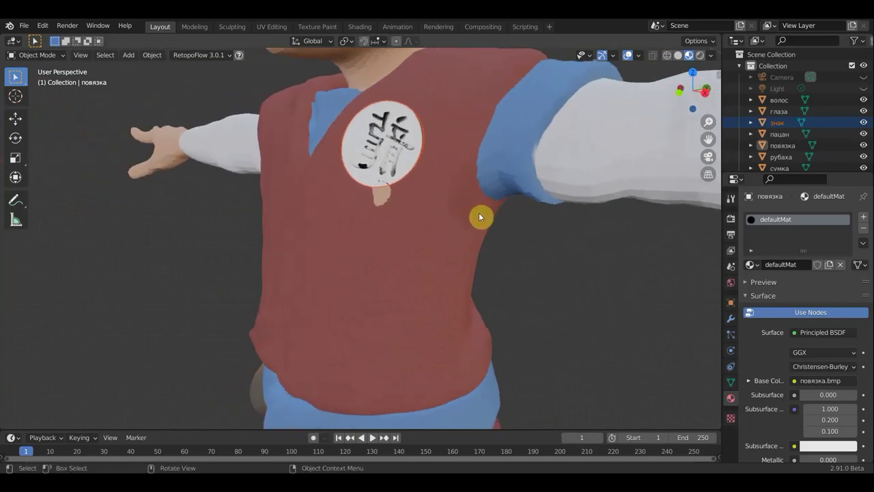
# Sculpt the пацан body with the Grab brush, pulling the skin patch near the chest badge.
pyautogui.click(358, 88)
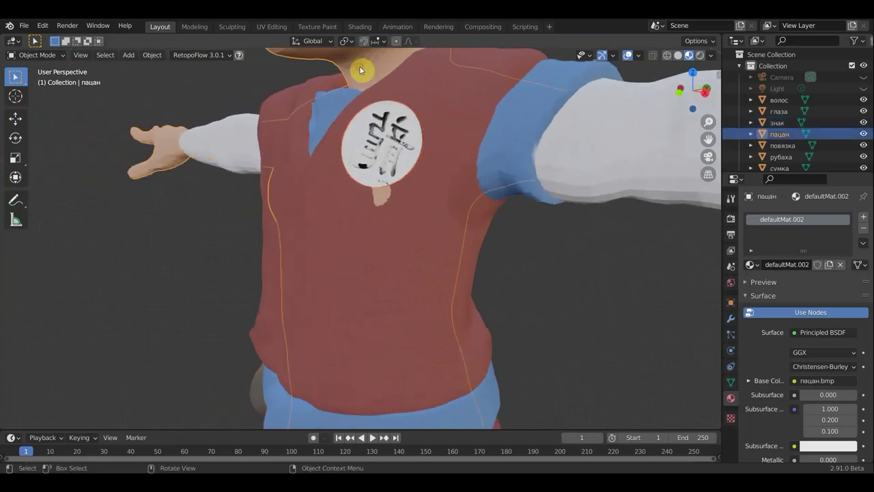
pyautogui.moveTo(357, 88); pyautogui.dragTo(332, 97, button='middle')
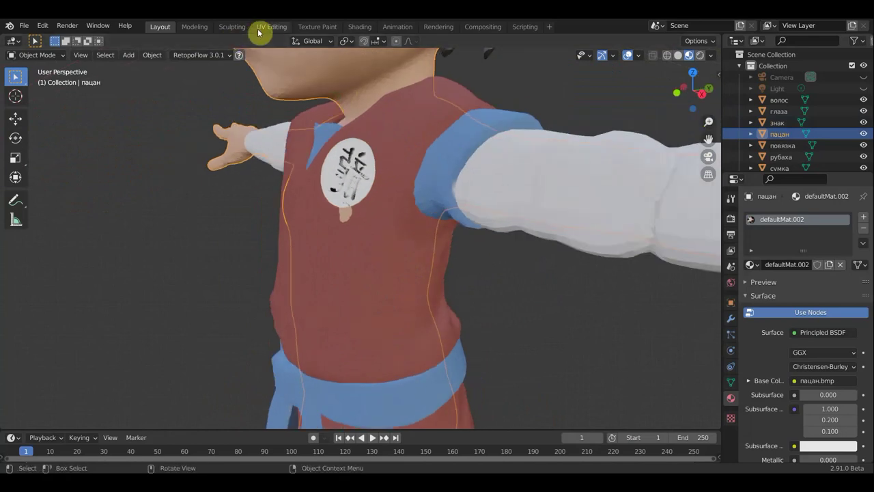
pyautogui.click(39, 59)
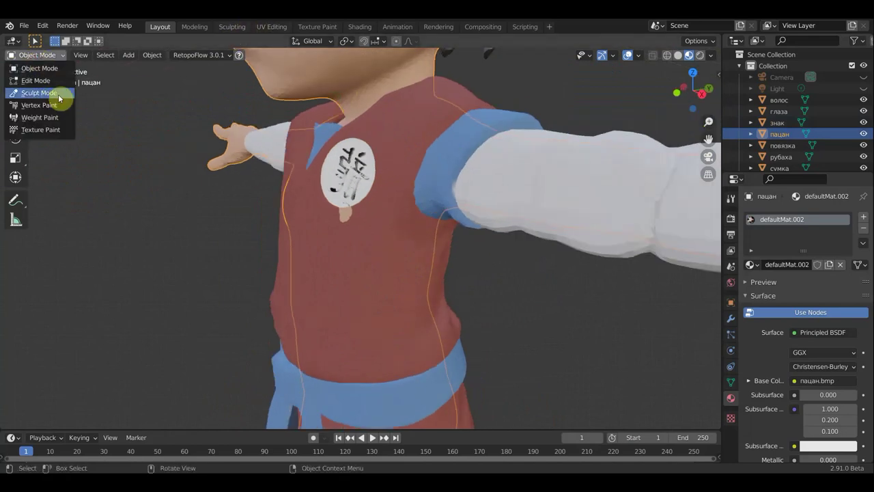
pyautogui.click(48, 92)
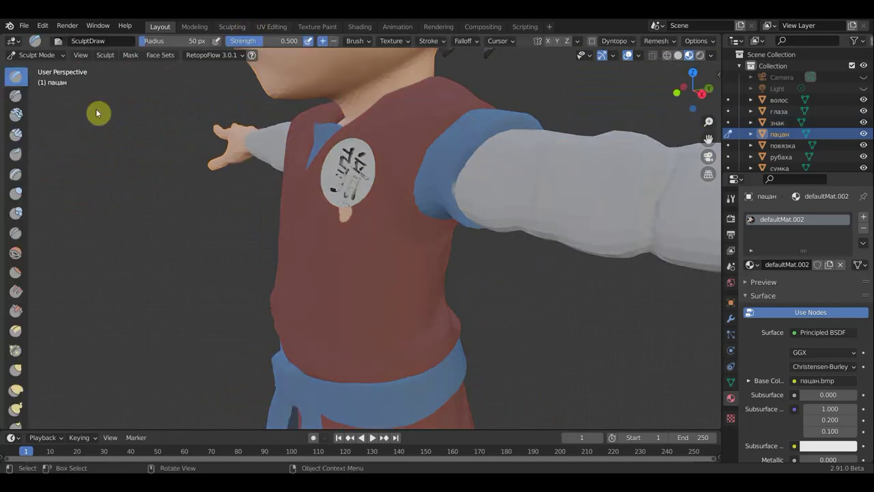
pyautogui.click(18, 371)
pyautogui.moveTo(341, 236); pyautogui.dragTo(348, 212)
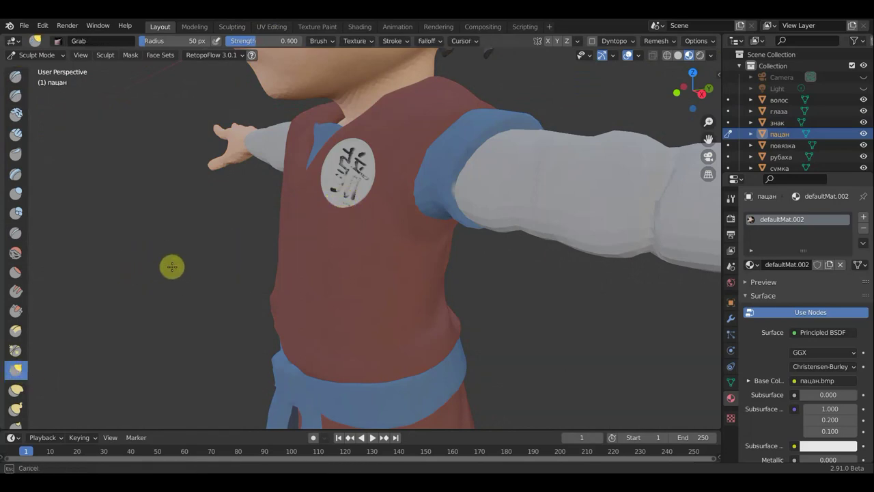
pyautogui.moveTo(195, 264)
pyautogui.mouseDown(button='middle')
pyautogui.moveTo(597, 246)
pyautogui.moveTo(515, 256)
pyautogui.moveTo(338, 250)
pyautogui.mouseUp(button='middle')
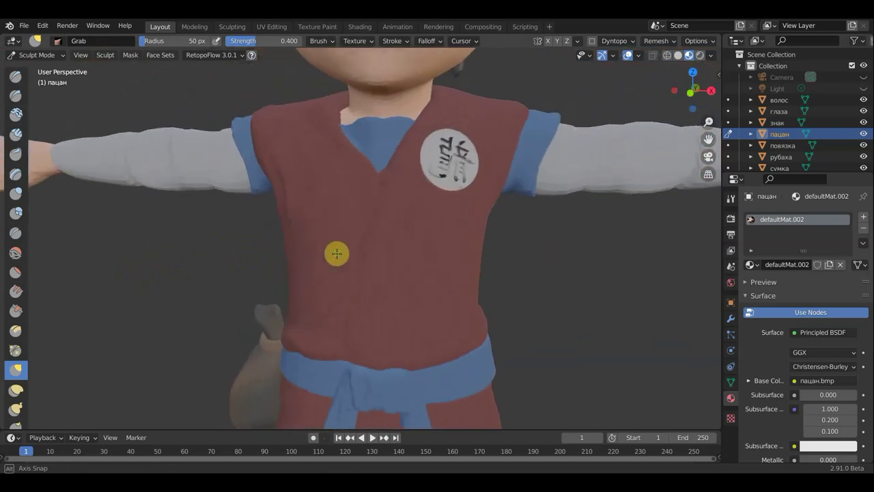
pyautogui.scroll(-2, 338, 250)
pyautogui.scroll(-2, 342, 248)
pyautogui.scroll(-1, 344, 247)
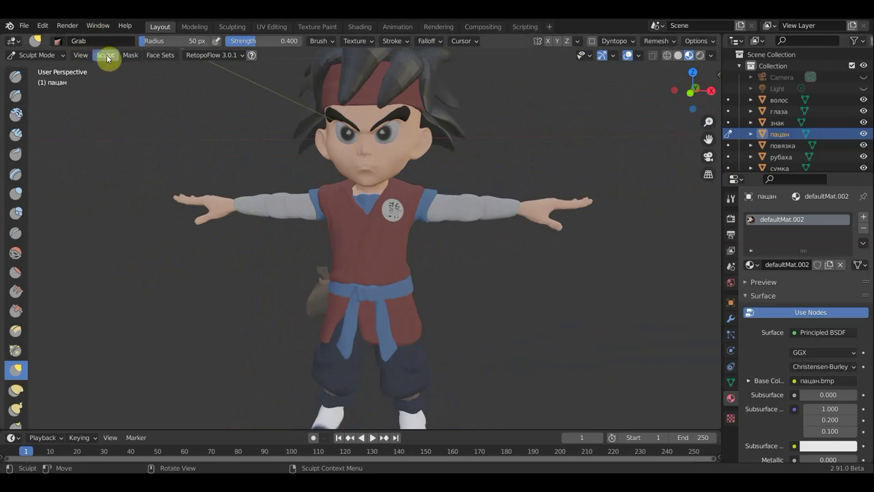
pyautogui.click(39, 56)
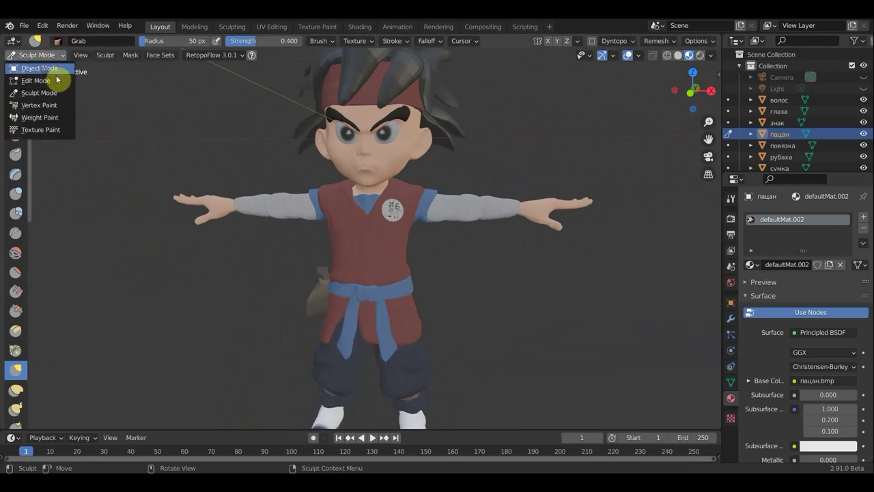
# In Object Mode, select рубаха and hide the фуфайка vest to expose the shirt.
pyautogui.click(41, 68)
pyautogui.click(368, 205)
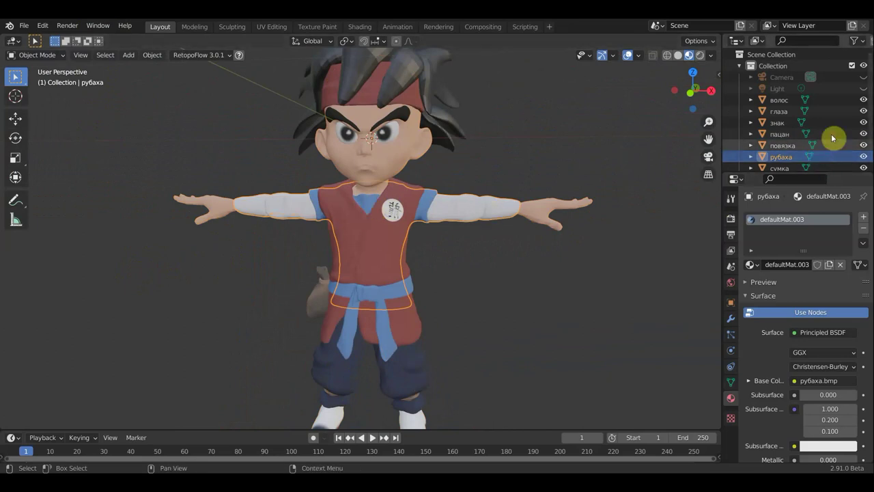
pyautogui.scroll(-2, 847, 130)
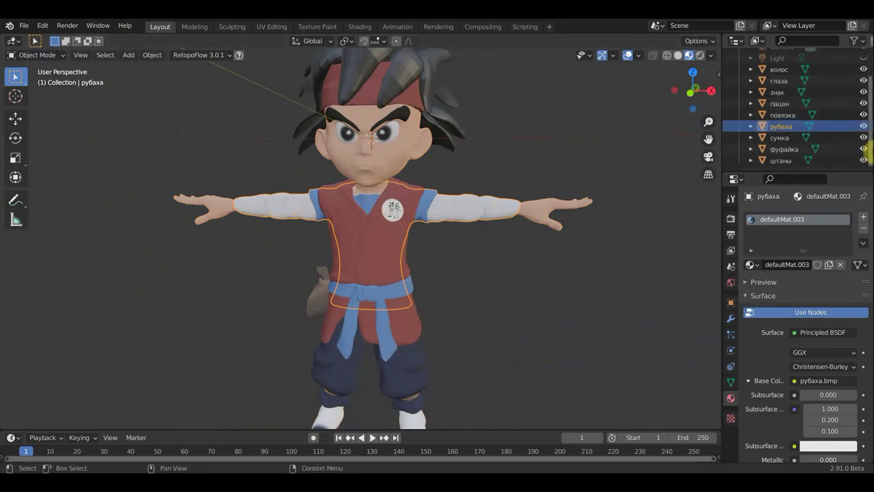
pyautogui.click(864, 149)
pyautogui.moveTo(525, 237); pyautogui.dragTo(356, 316, button='middle')
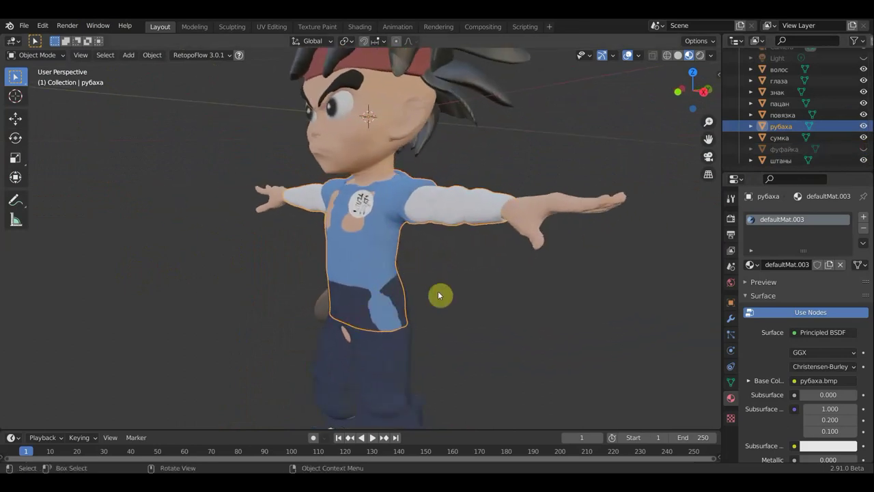
pyautogui.moveTo(438, 295); pyautogui.dragTo(579, 272, button='middle')
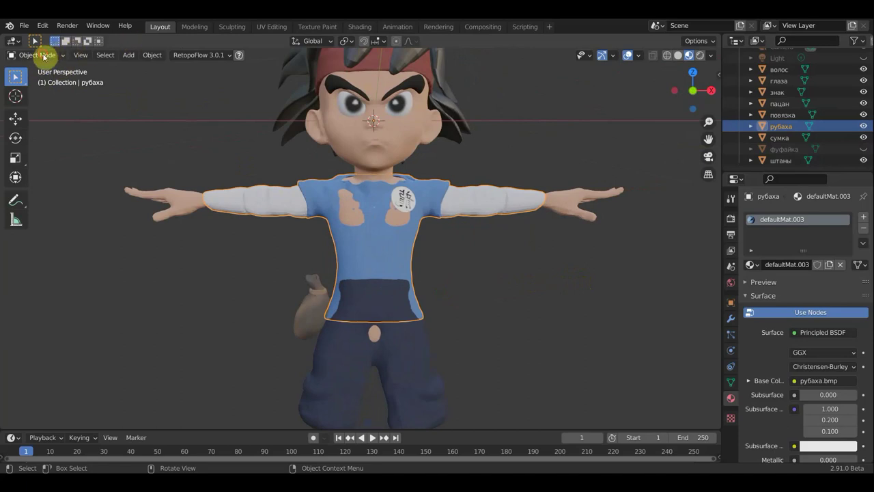
pyautogui.click(44, 56)
# Sculpt the рубаха shirt at hip, side and waist with a 110 px brush and X mirroring.
pyautogui.click(52, 90)
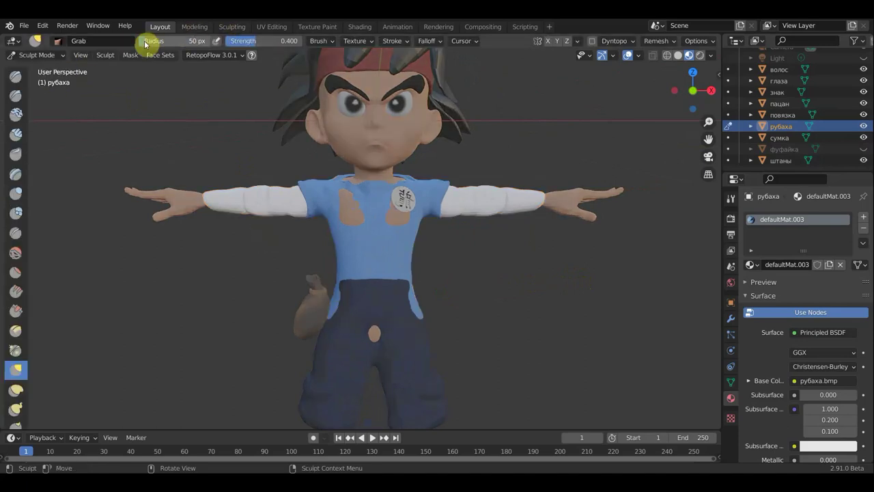
pyautogui.moveTo(170, 41); pyautogui.dragTo(174, 41)
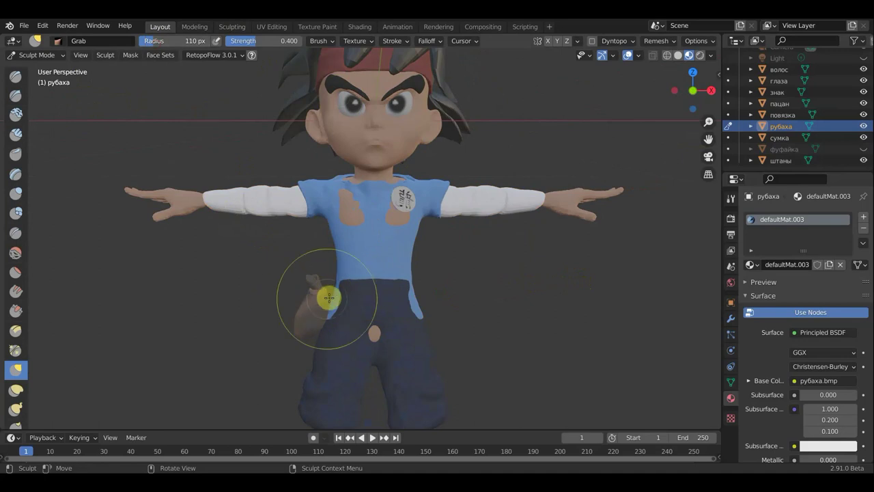
pyautogui.click(549, 42)
pyautogui.moveTo(332, 302); pyautogui.dragTo(342, 303)
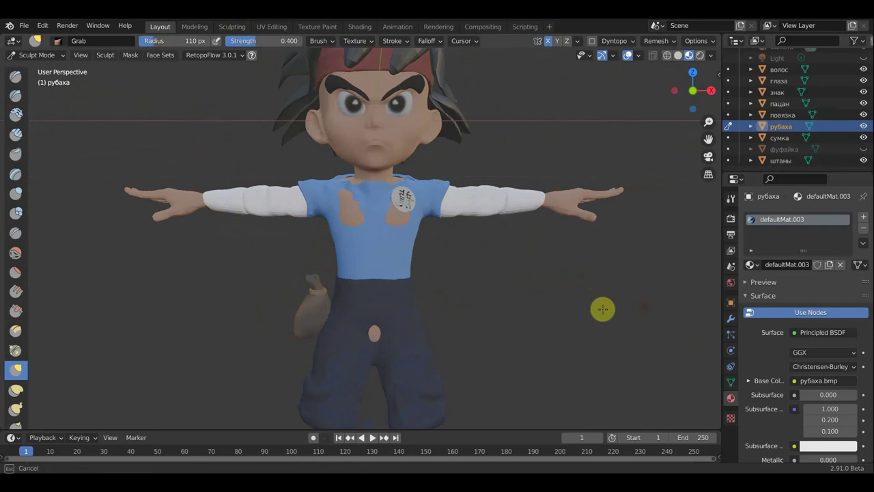
pyautogui.moveTo(536, 316)
pyautogui.mouseDown(button='middle')
pyautogui.moveTo(399, 300)
pyautogui.moveTo(396, 279)
pyautogui.mouseUp(button='middle')
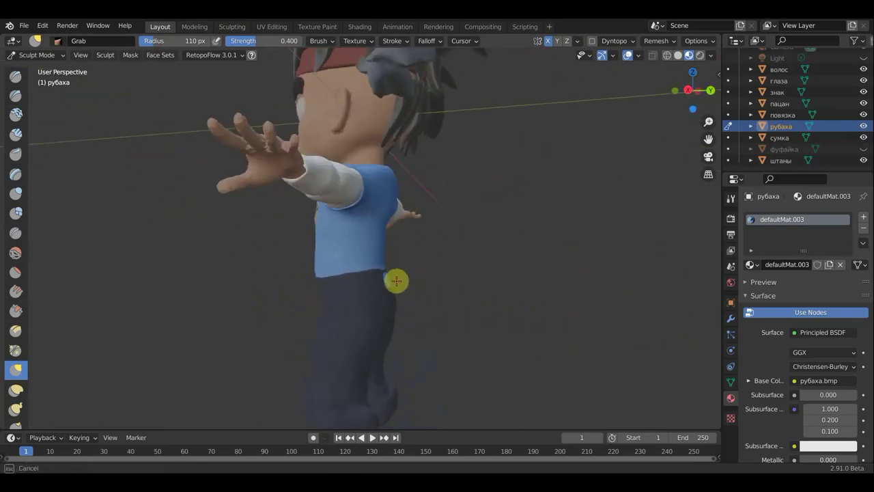
pyautogui.moveTo(396, 279); pyautogui.dragTo(386, 281)
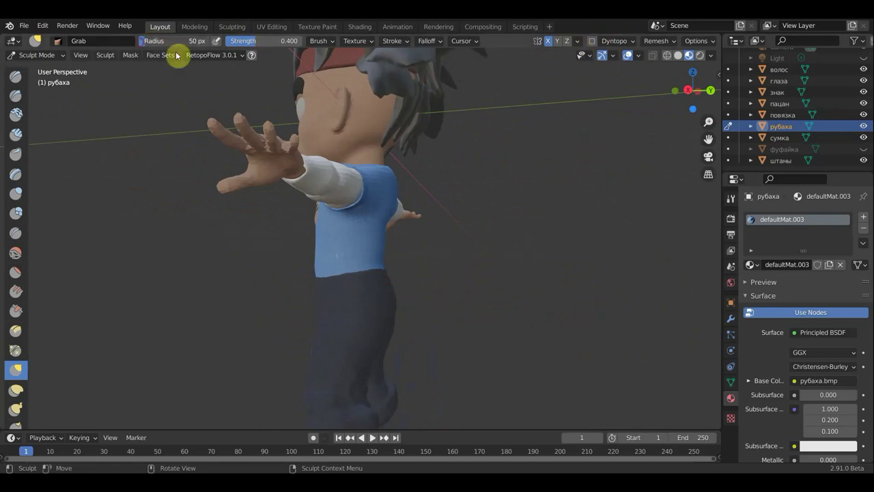
pyautogui.moveTo(505, 248); pyautogui.dragTo(577, 267, button='middle')
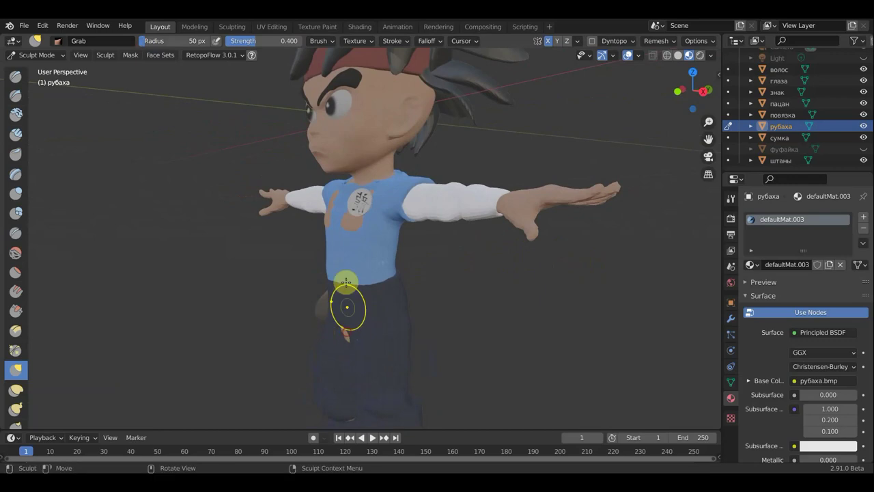
pyautogui.moveTo(326, 210); pyautogui.dragTo(329, 210)
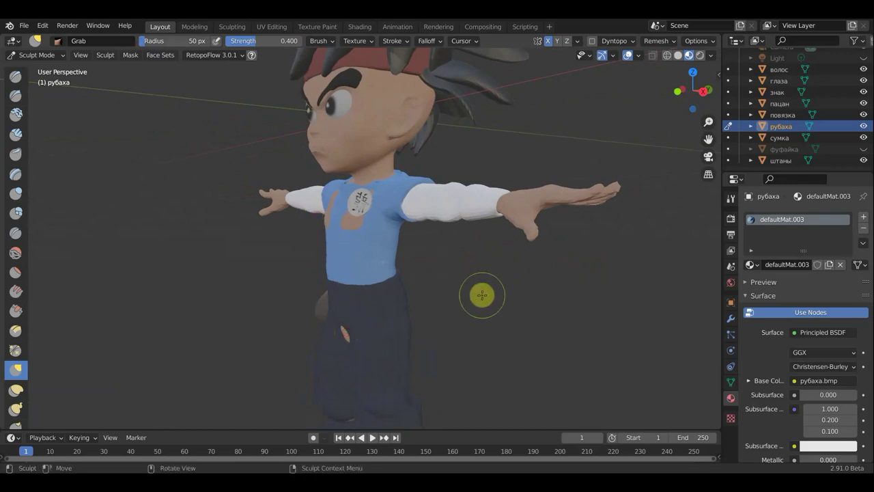
pyautogui.moveTo(568, 295)
pyautogui.mouseDown(button='middle')
pyautogui.moveTo(657, 298)
pyautogui.moveTo(625, 289)
pyautogui.mouseUp(button='middle')
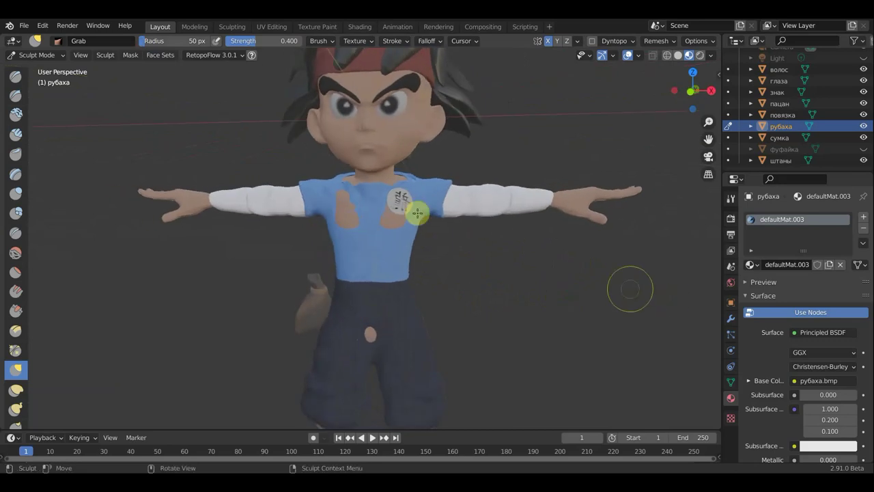
pyautogui.click(42, 25)
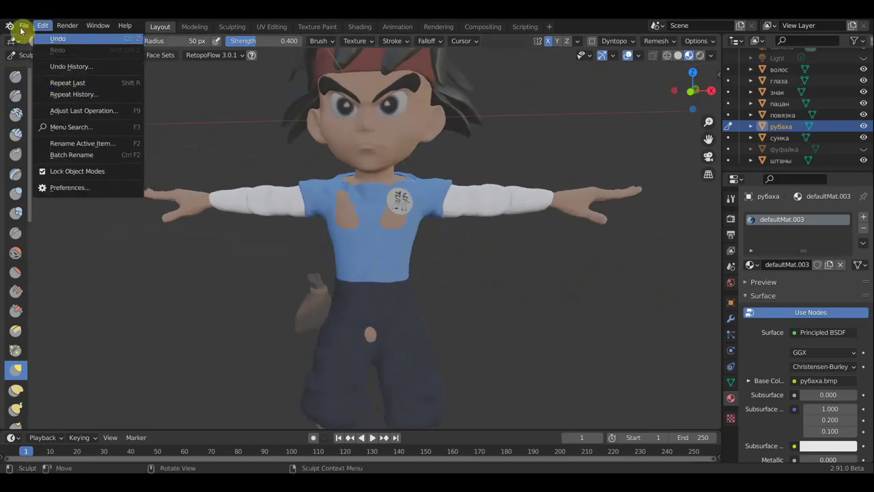
# Undo the last shirt stroke, then put the пацан body into Sculpt Mode.
pyautogui.click(41, 38)
pyautogui.click(44, 55)
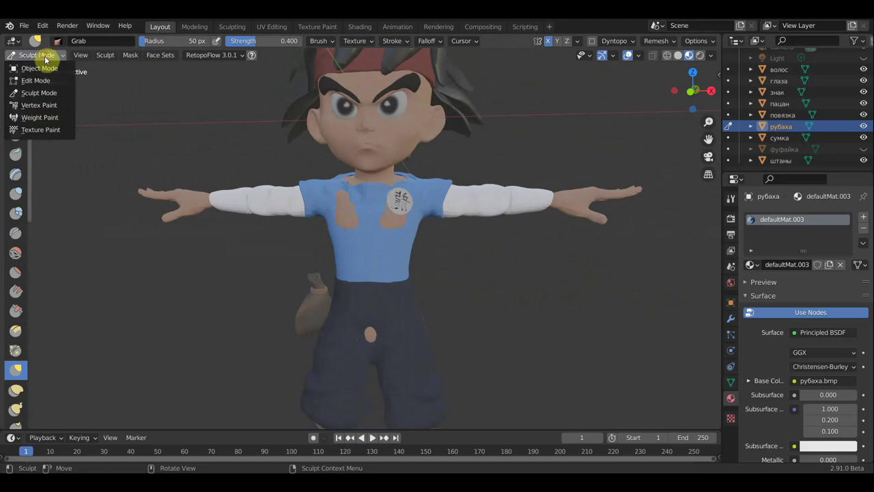
pyautogui.click(54, 69)
pyautogui.click(379, 143)
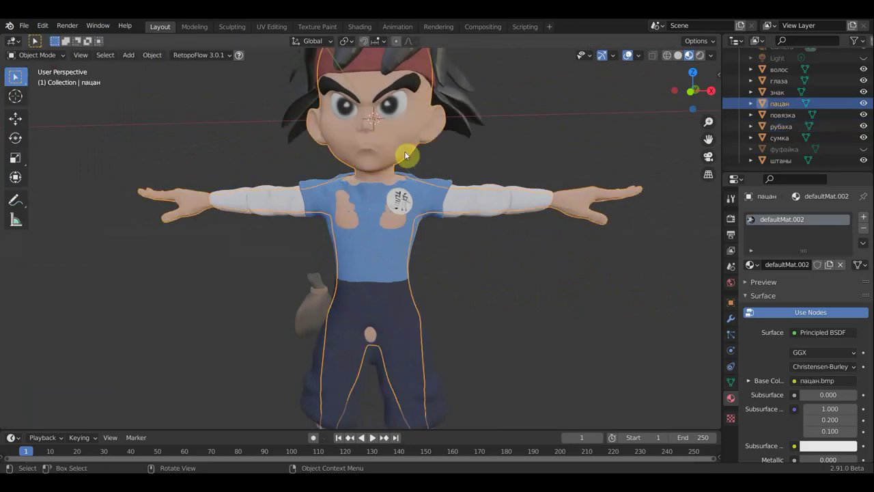
pyautogui.click(34, 55)
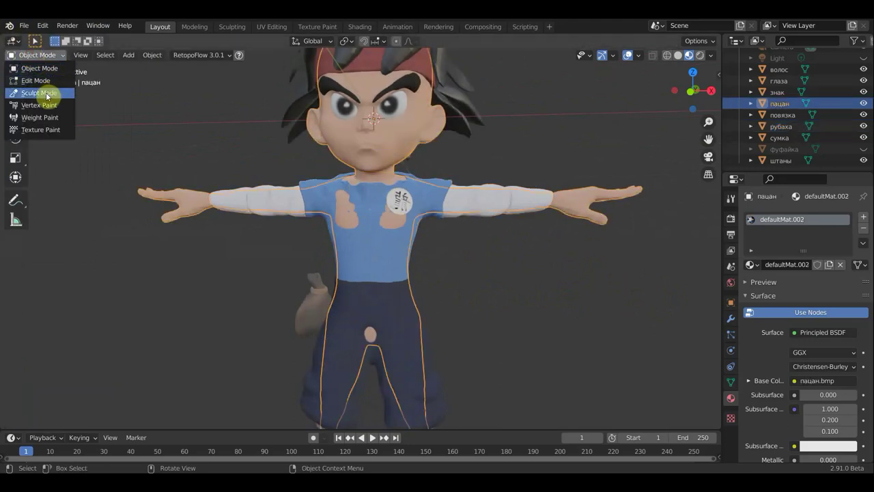
pyautogui.click(41, 92)
# With X mirror on, Grab the chest and trouser skin back under the clothing.
pyautogui.moveTo(191, 114); pyautogui.dragTo(137, 127, button='middle')
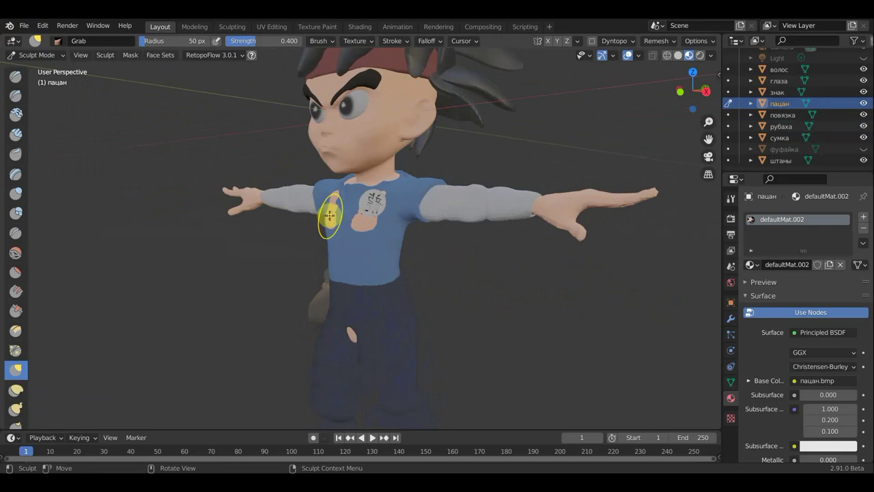
pyautogui.moveTo(330, 217); pyautogui.dragTo(326, 218)
pyautogui.click(552, 45)
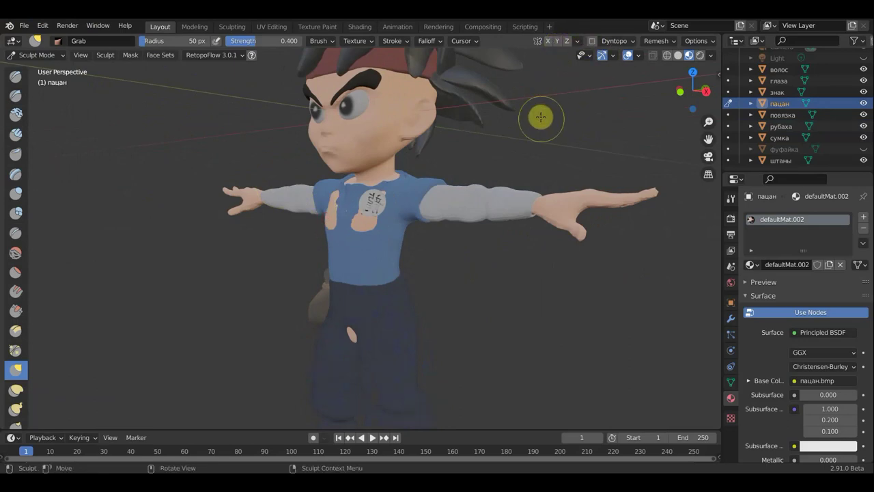
pyautogui.click(548, 41)
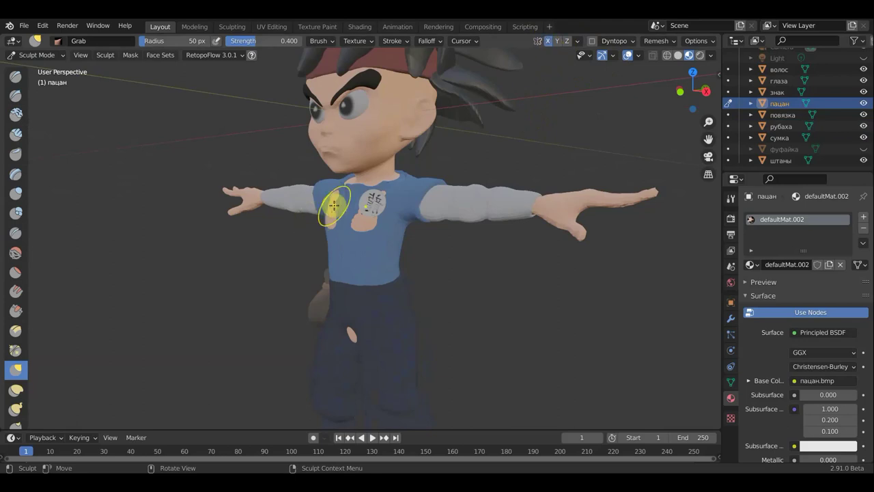
pyautogui.moveTo(330, 216)
pyautogui.mouseDown()
pyautogui.moveTo(335, 197)
pyautogui.moveTo(345, 199)
pyautogui.mouseUp()
pyautogui.moveTo(351, 336); pyautogui.dragTo(487, 306)
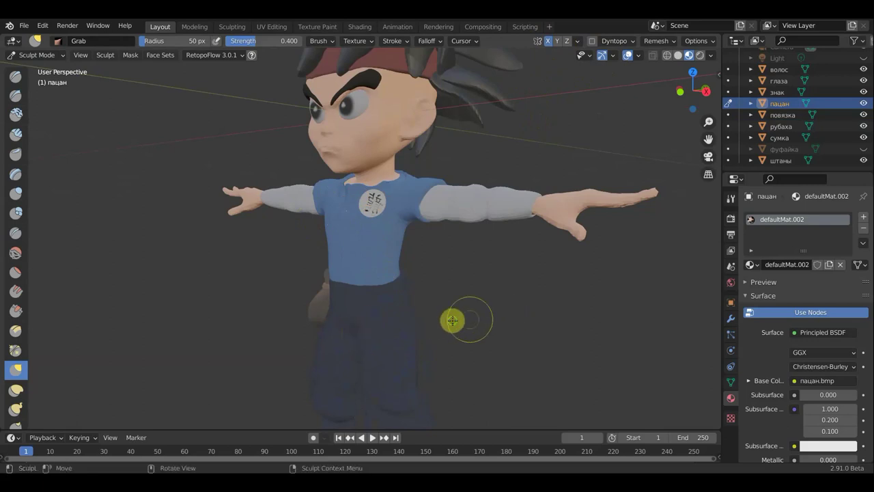
pyautogui.moveTo(453, 322)
pyautogui.mouseDown(button='middle')
pyautogui.moveTo(189, 326)
pyautogui.moveTo(70, 316)
pyautogui.moveTo(706, 323)
pyautogui.moveTo(724, 311)
pyautogui.mouseUp(button='middle')
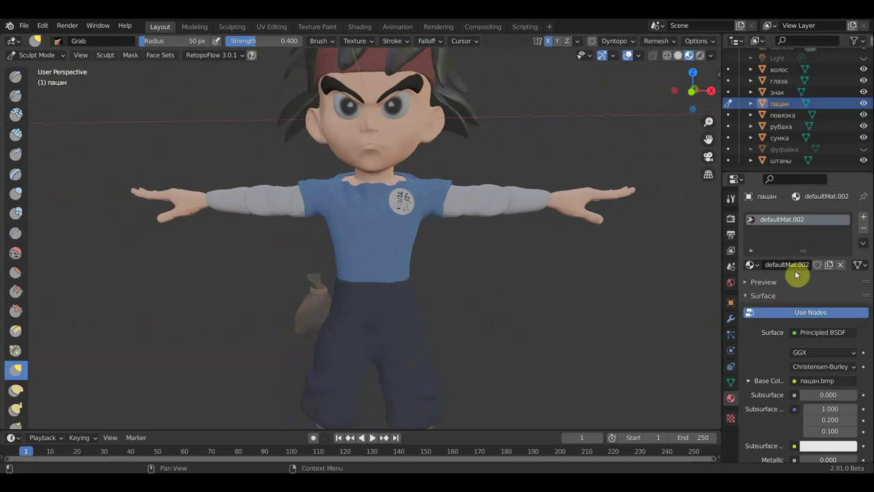
pyautogui.click(52, 55)
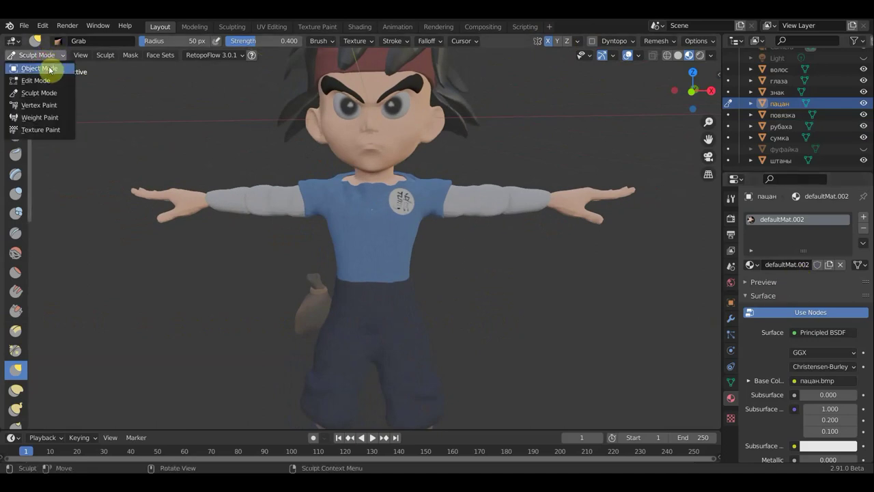
# Return to Object Mode, unhide the фуфайка vest and face the character front-on.
pyautogui.click(42, 62)
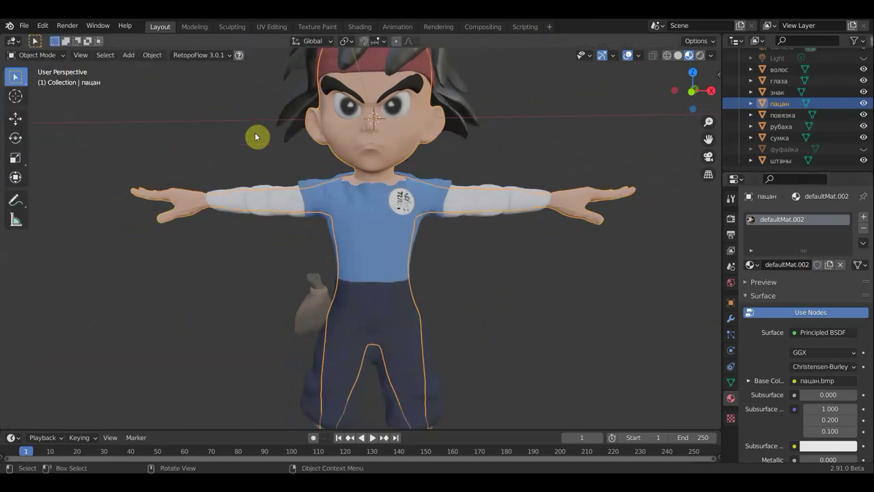
pyautogui.click(864, 150)
pyautogui.scroll(-3, 525, 250)
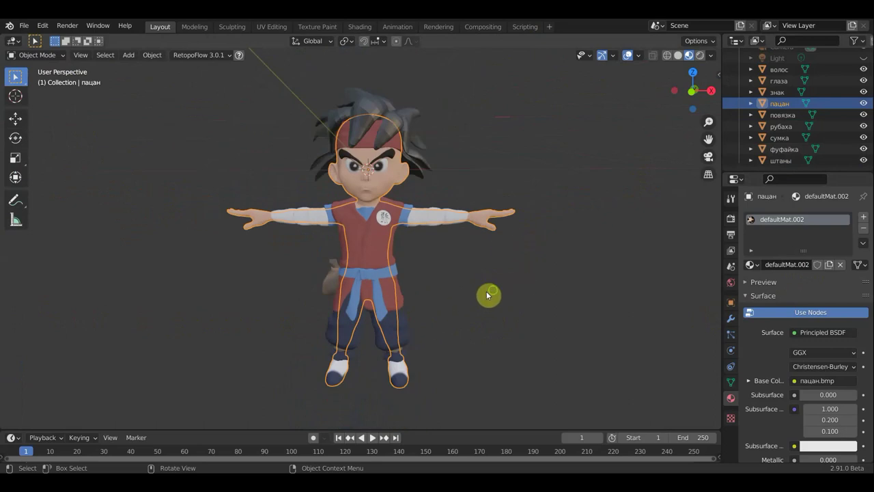
pyautogui.moveTo(488, 295)
pyautogui.mouseDown(button='middle')
pyautogui.moveTo(244, 296)
pyautogui.moveTo(518, 297)
pyautogui.mouseUp(button='middle')
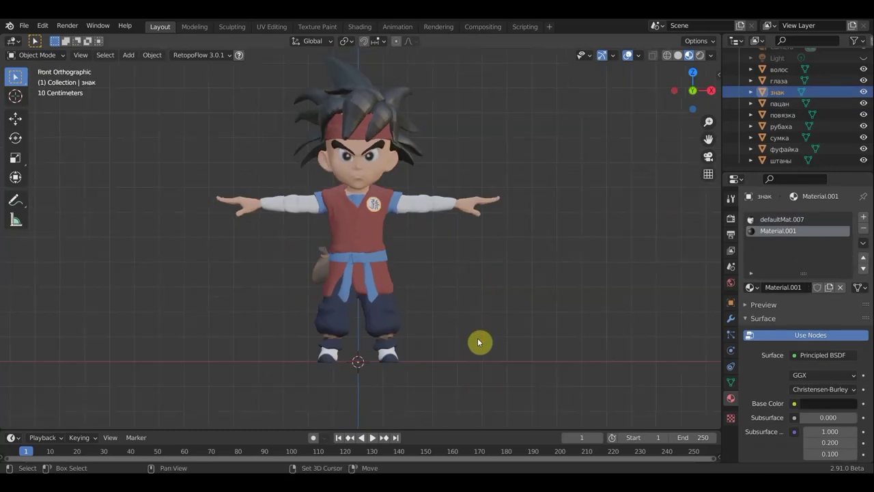
# Switch to wireframe shading and select the волос hair object.
pyautogui.keyDown('shift'); pyautogui.scroll(3, 480, 345); pyautogui.keyUp('shift')
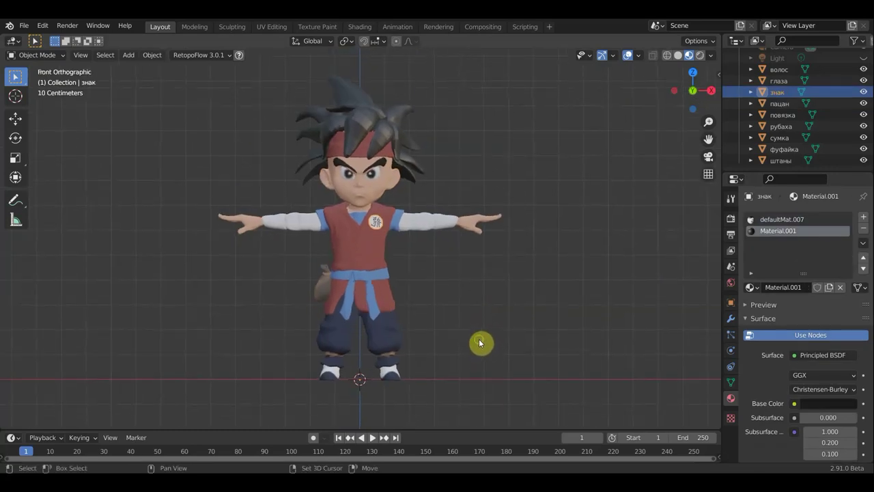
pyautogui.click(667, 56)
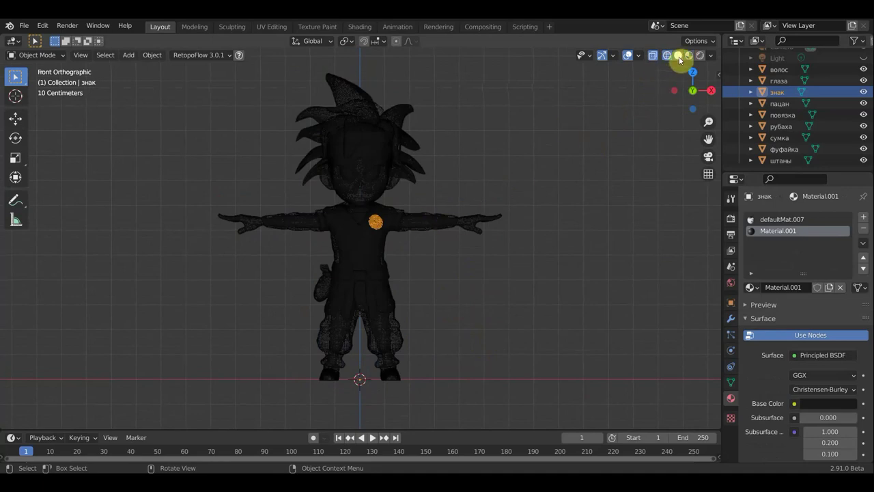
pyautogui.scroll(2, 372, 137)
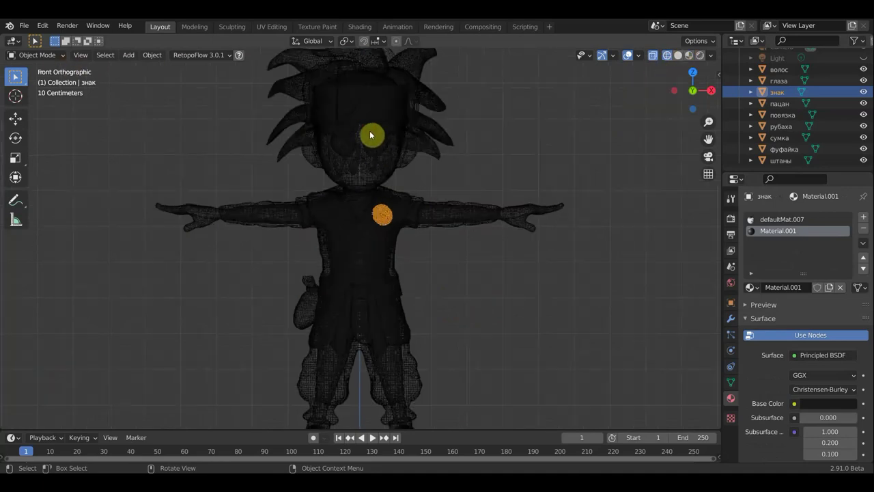
pyautogui.click(263, 226)
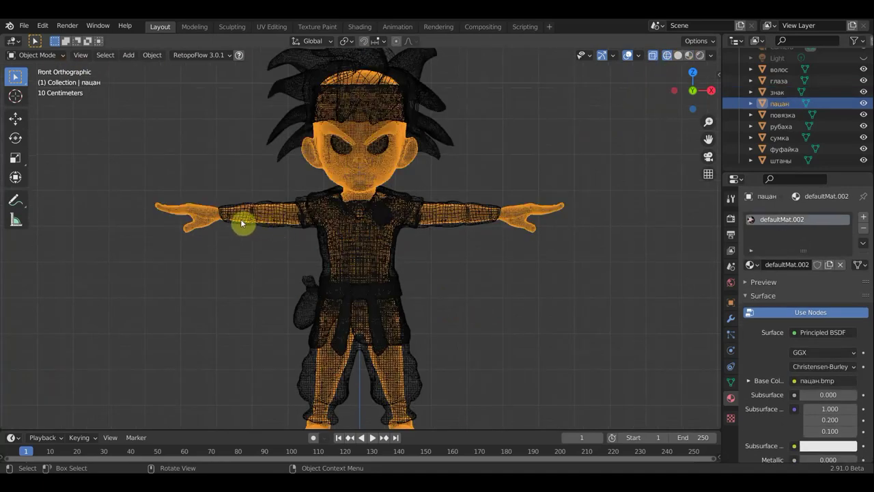
pyautogui.click(328, 167)
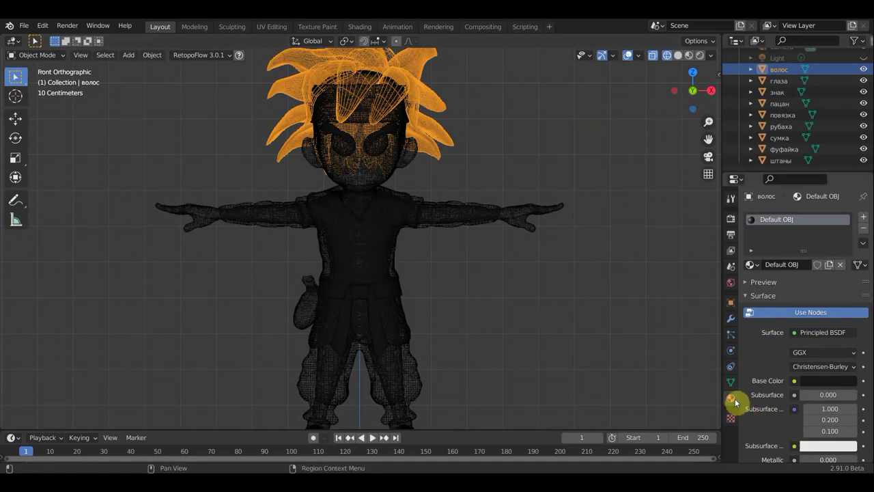
# Add a Decimate modifier to волос at ratio 0.1233 (10723 faces) and apply it.
pyautogui.click(731, 319)
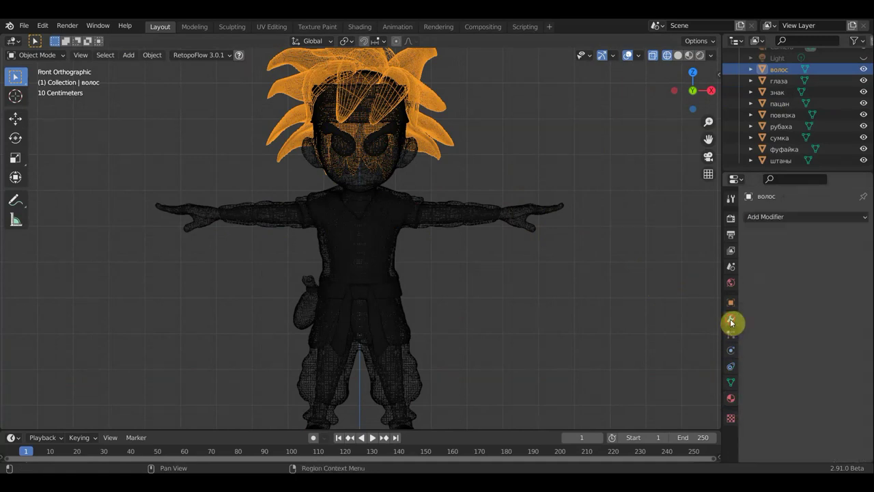
pyautogui.click(779, 223)
pyautogui.click(652, 295)
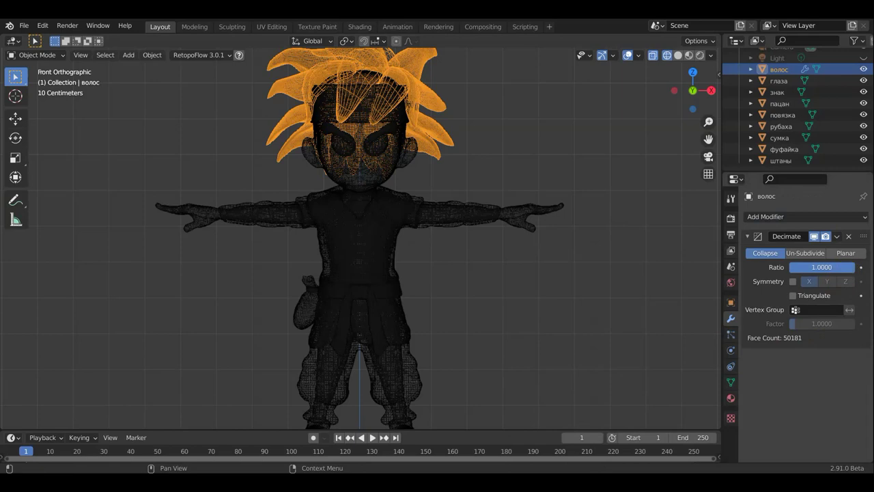
pyautogui.moveTo(836, 267)
pyautogui.mouseDown()
pyautogui.moveTo(811, 267)
pyautogui.moveTo(822, 287)
pyautogui.mouseUp()
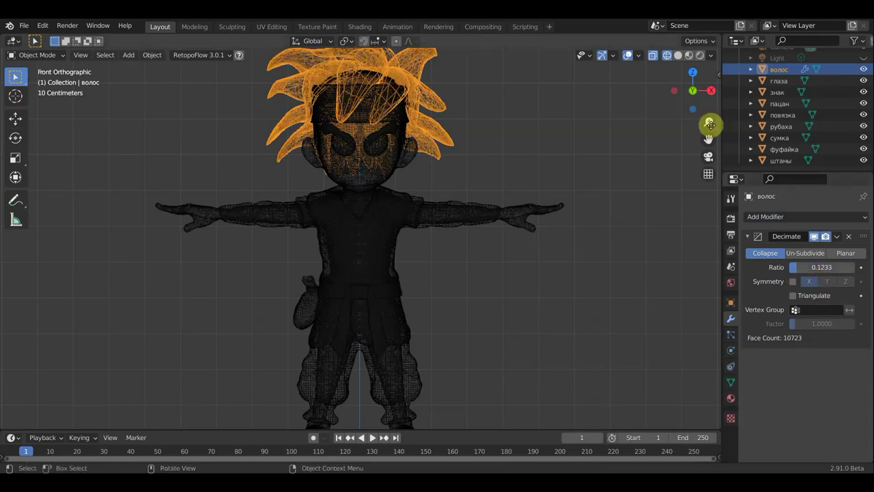
pyautogui.click(690, 56)
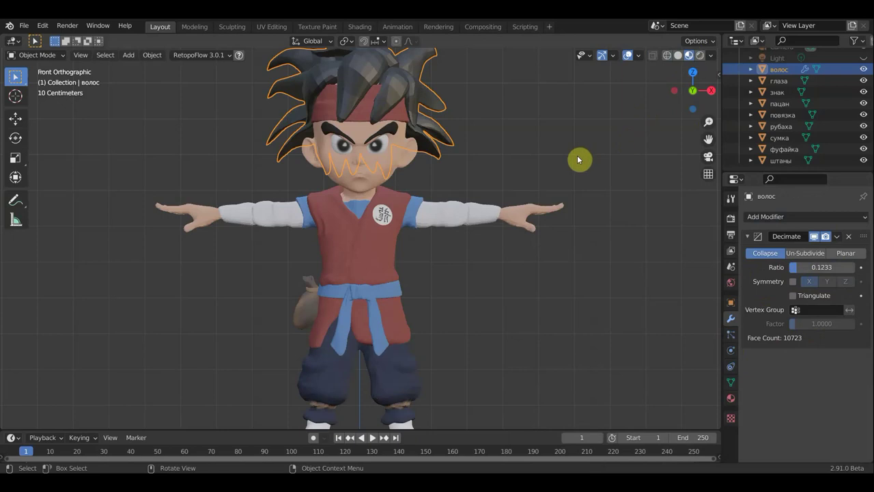
pyautogui.scroll(-1, 577, 159)
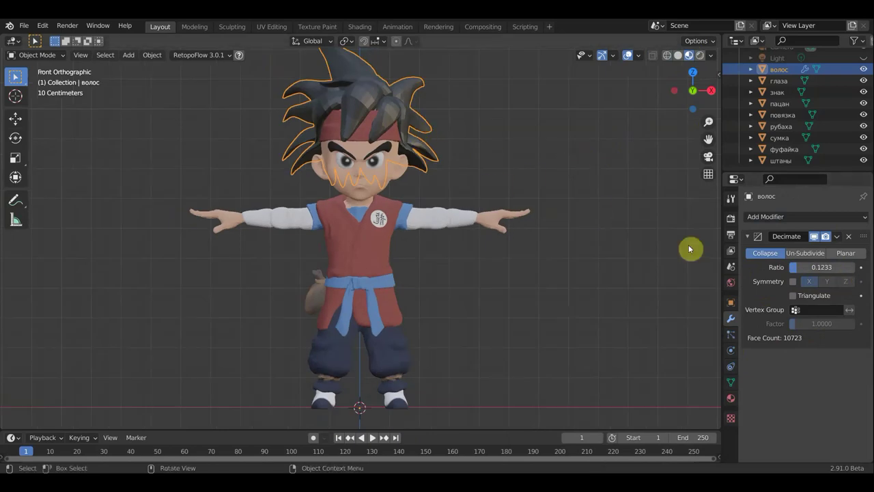
pyautogui.click(839, 237)
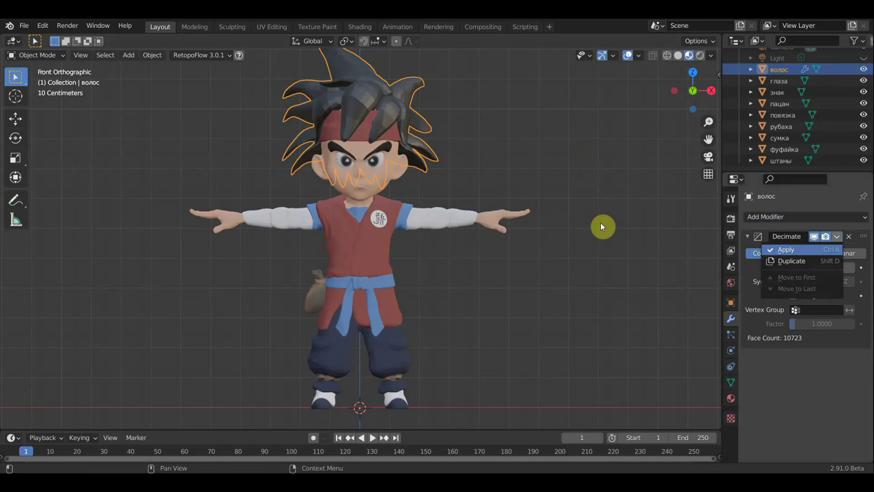
pyautogui.press('Return')
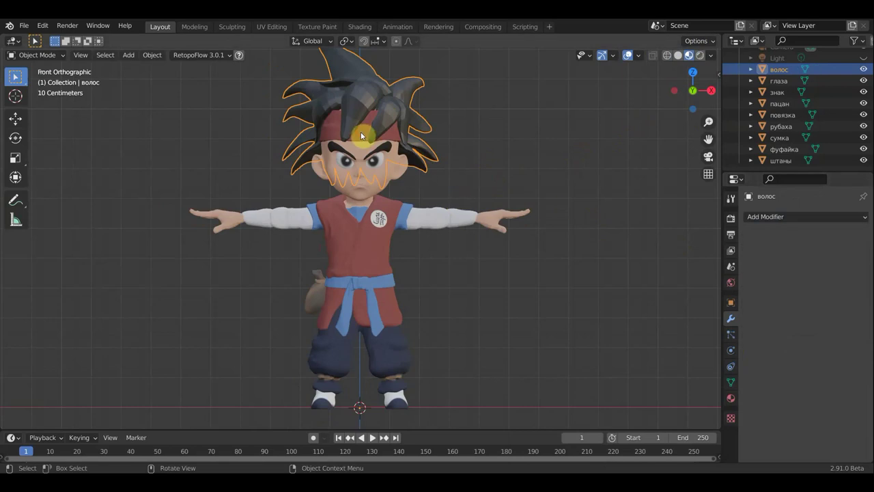
pyautogui.click(362, 135)
# In wireframe view, add a Decimate modifier to the headband and lower its ratio to 0.1233.
pyautogui.click(668, 55)
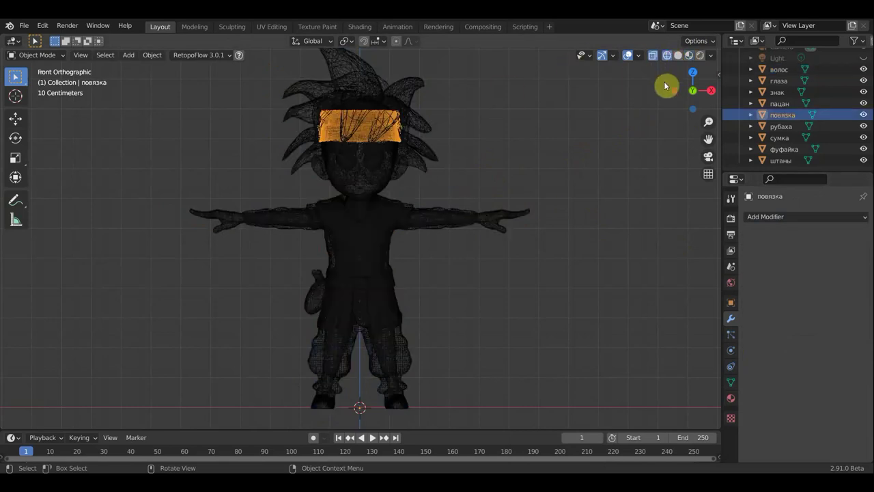
pyautogui.scroll(1, 601, 164)
pyautogui.scroll(1, 673, 195)
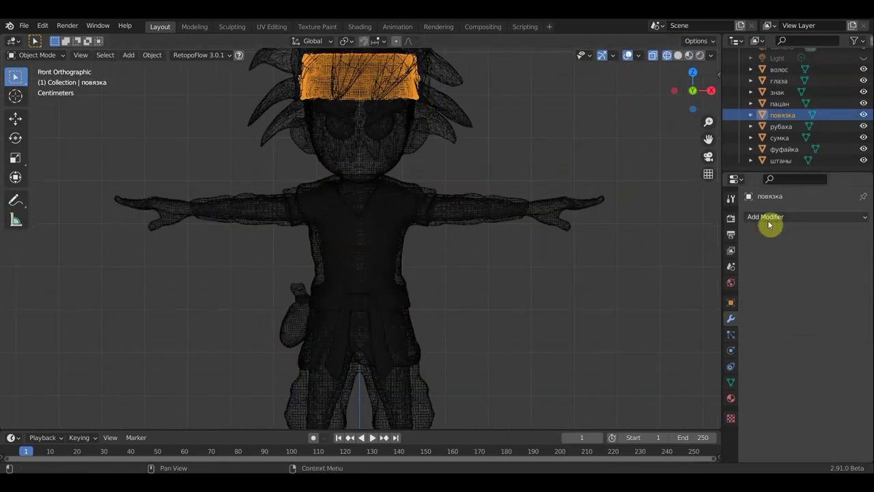
pyautogui.click(770, 217)
pyautogui.click(635, 298)
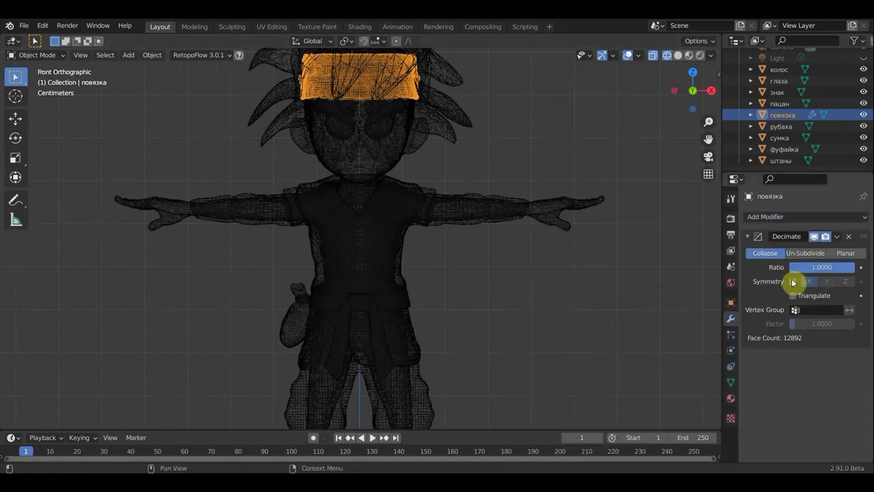
pyautogui.moveTo(851, 271); pyautogui.dragTo(846, 270)
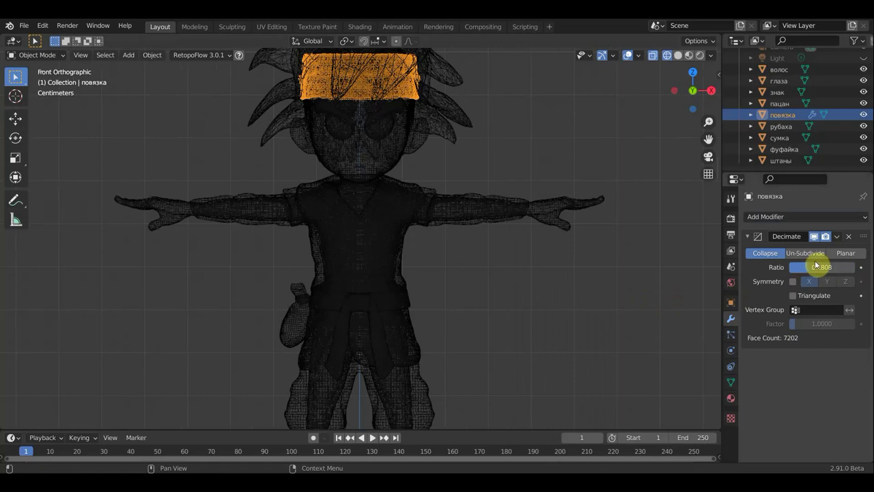
# Check the headband in Material Preview and apply its decimation, leaving 3138 faces.
pyautogui.click(688, 56)
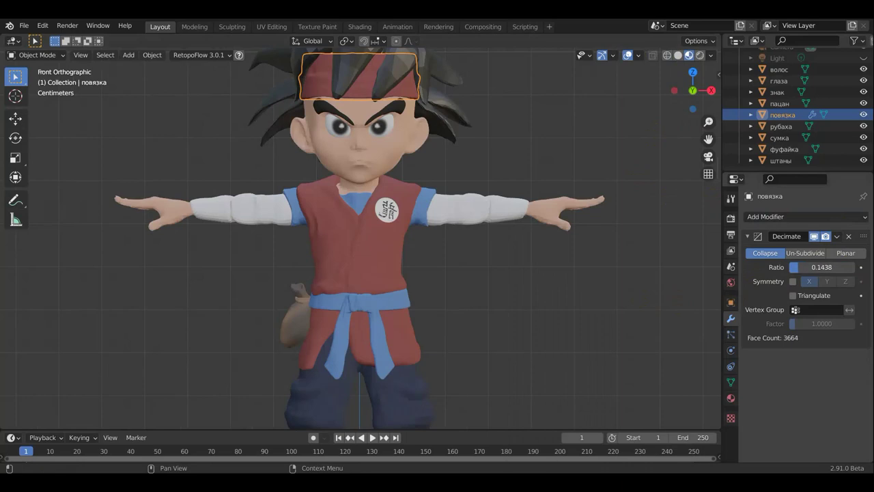
pyautogui.click(837, 239)
pyautogui.click(802, 248)
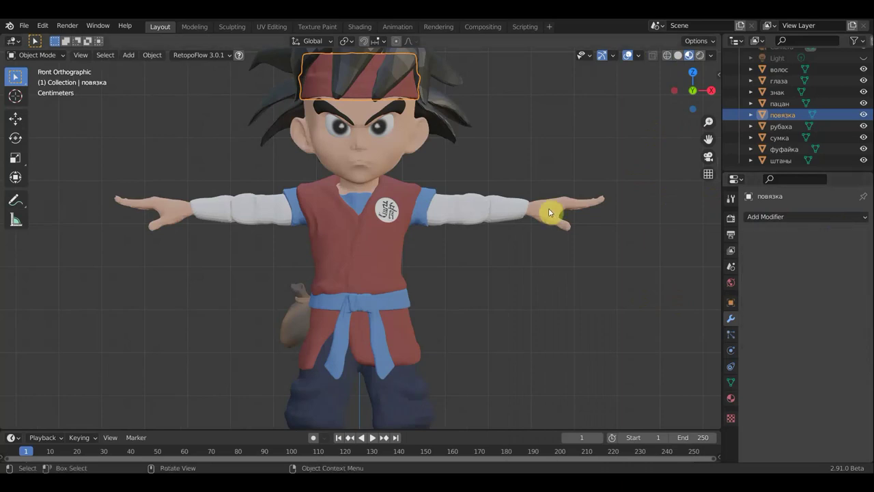
pyautogui.scroll(-1, 398, 276)
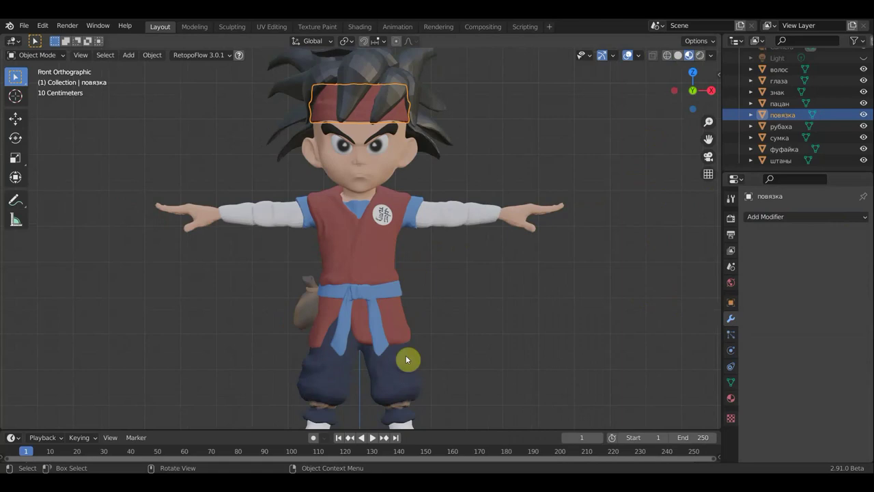
# Select the штаны pants in wireframe, add a Decimate modifier and lower the ratio to about 0.19.
pyautogui.click(401, 376)
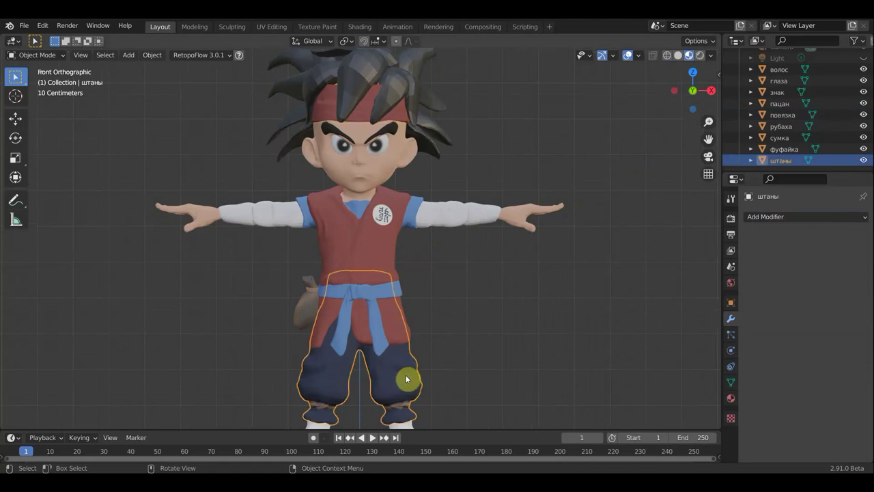
pyautogui.click(668, 58)
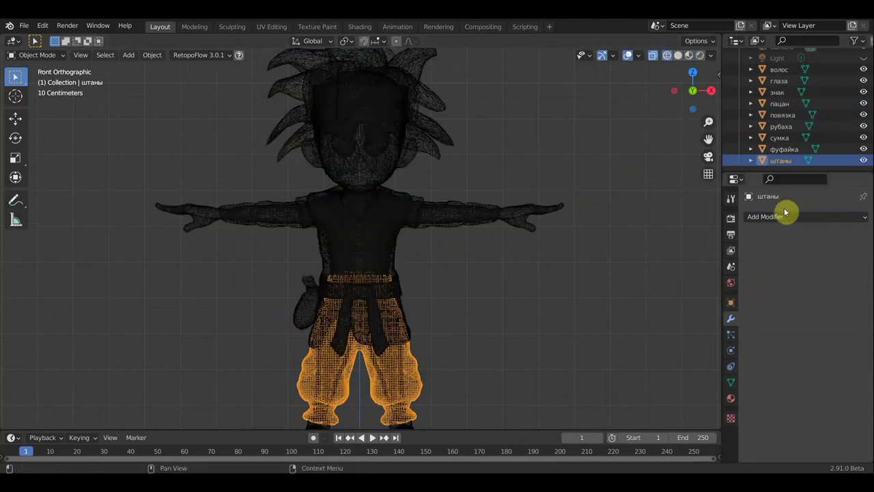
pyautogui.click(765, 217)
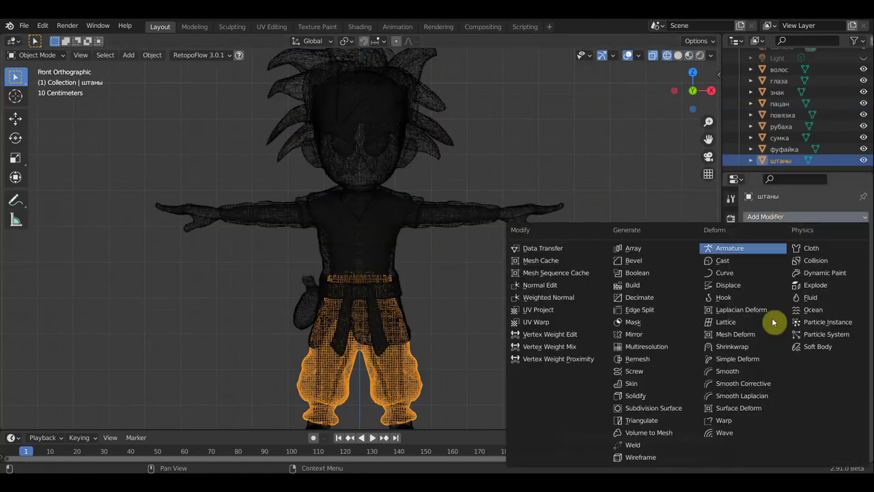
pyautogui.click(639, 298)
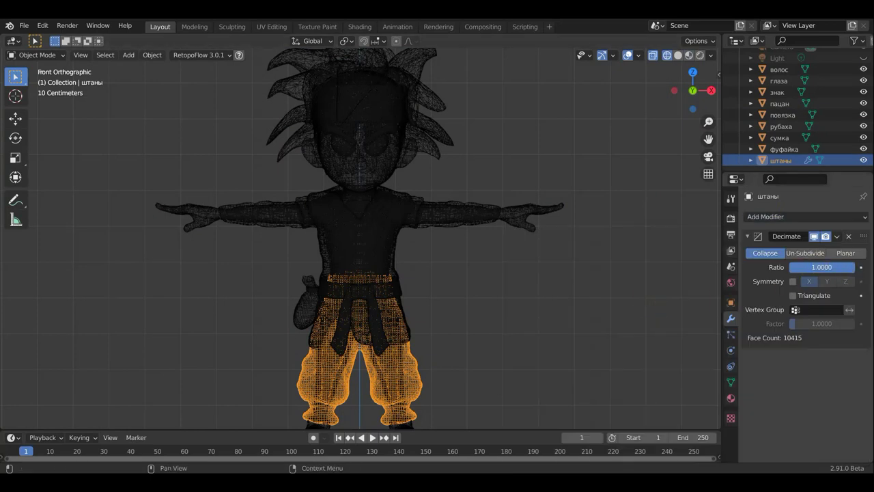
pyautogui.moveTo(822, 267); pyautogui.dragTo(806, 267)
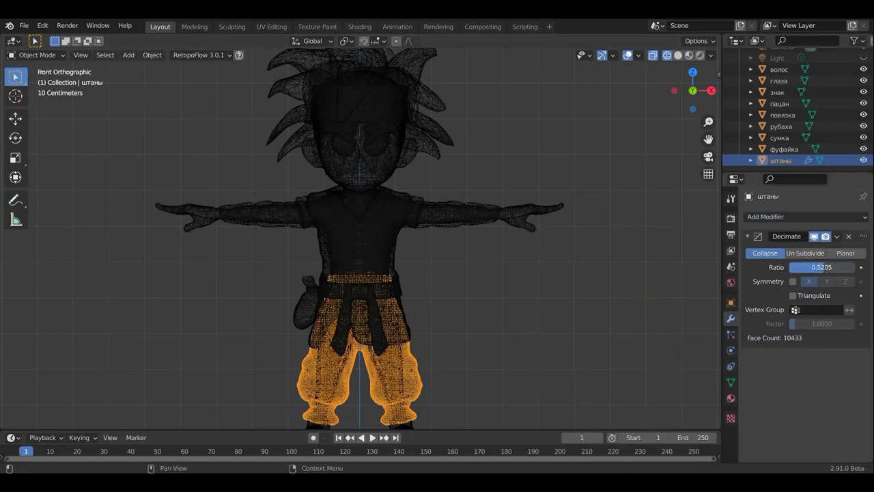
pyautogui.moveTo(817, 268); pyautogui.dragTo(802, 267)
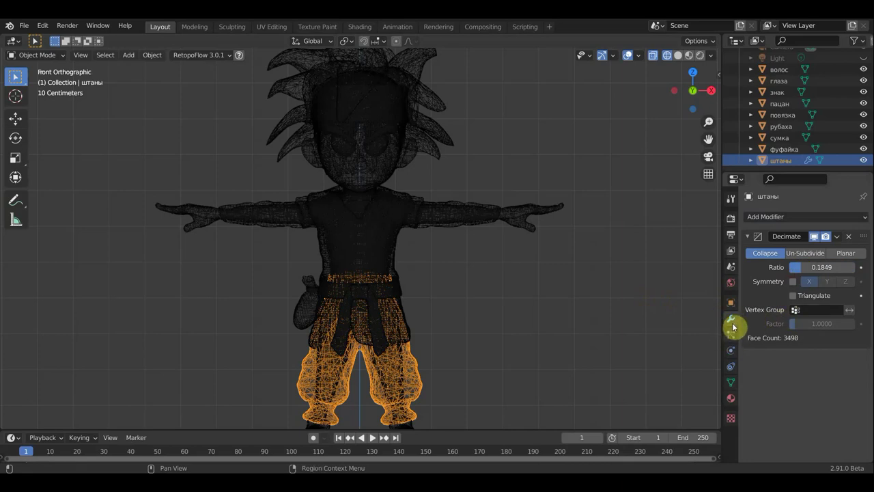
# In Material Preview, raise the pants' ratio to about 0.24 (≈4565 faces) and apply the modifier.
pyautogui.click(690, 54)
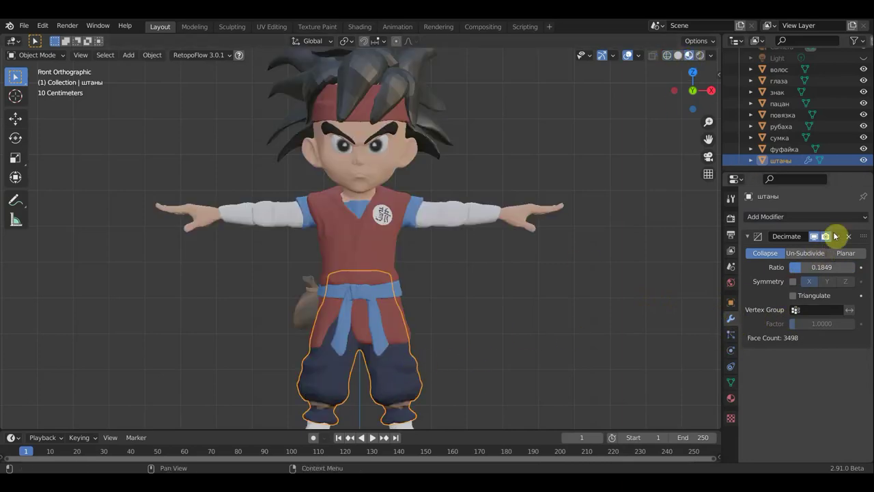
pyautogui.moveTo(566, 322)
pyautogui.mouseDown(button='middle')
pyautogui.moveTo(367, 303)
pyautogui.moveTo(542, 308)
pyautogui.mouseUp(button='middle')
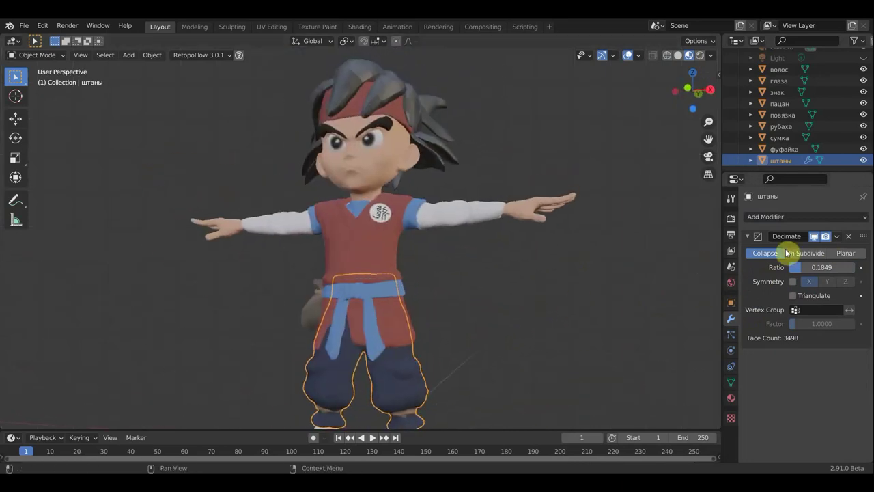
pyautogui.moveTo(798, 267); pyautogui.dragTo(812, 267)
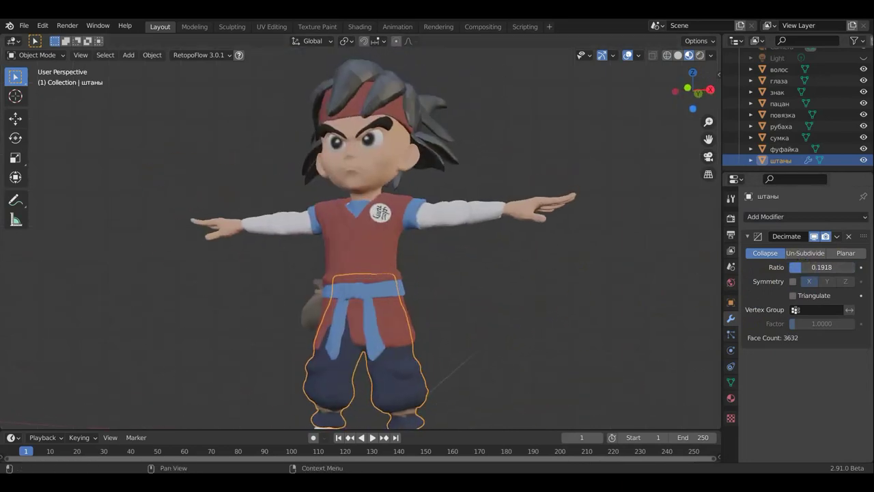
pyautogui.click(836, 236)
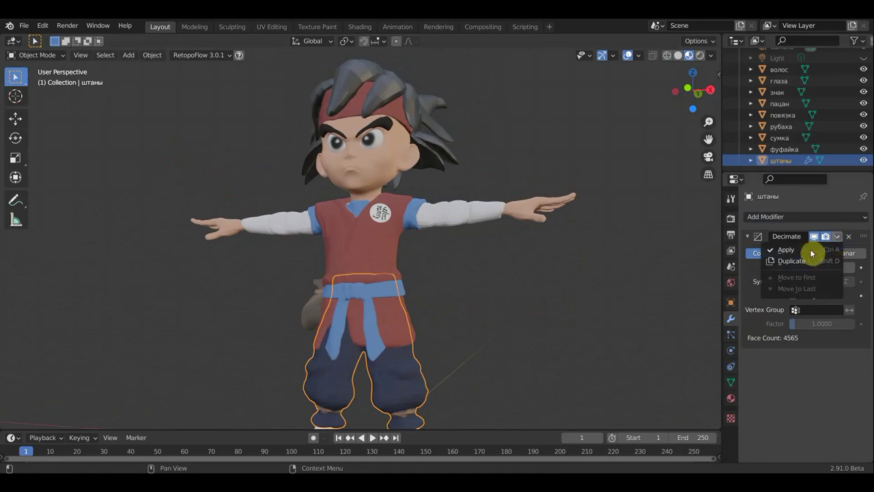
pyautogui.click(804, 252)
pyautogui.moveTo(493, 275); pyautogui.dragTo(508, 288, button='middle')
# Select the пацан body mesh and add a Decimate modifier to it.
pyautogui.click(541, 212)
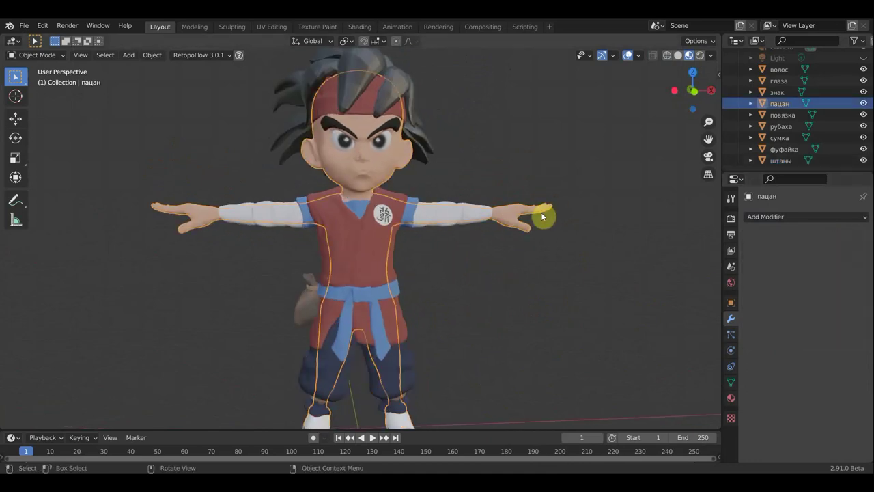
pyautogui.scroll(4, 542, 213)
pyautogui.scroll(-2, 503, 223)
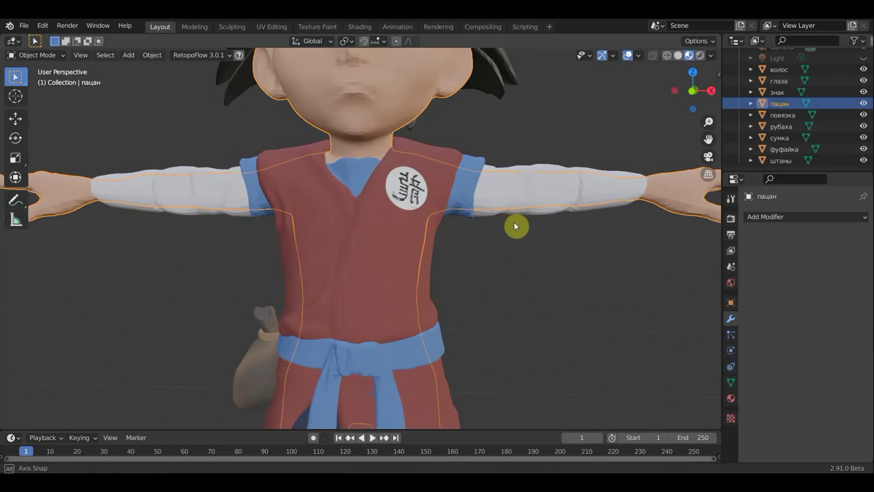
pyautogui.scroll(-2, 512, 221)
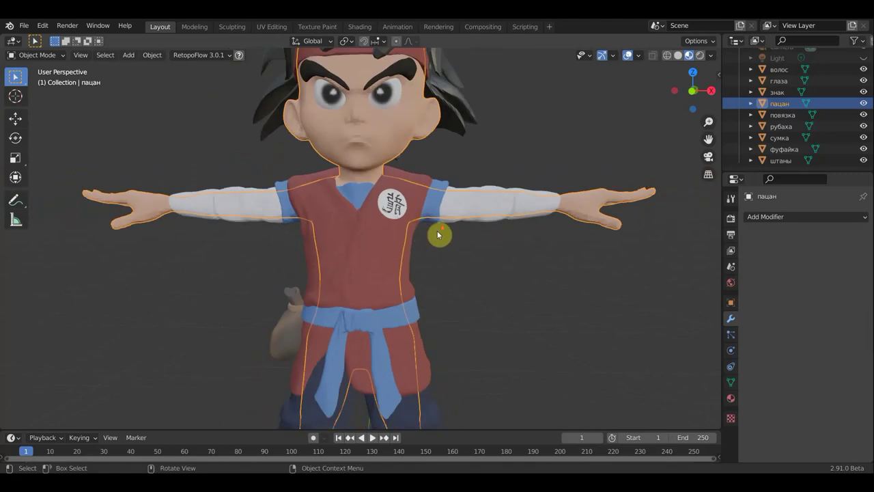
pyautogui.scroll(-1, 440, 233)
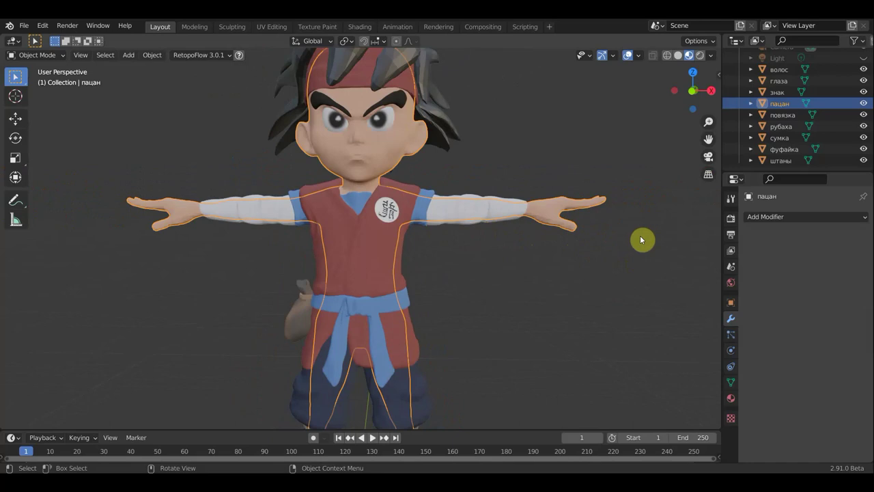
pyautogui.click(777, 218)
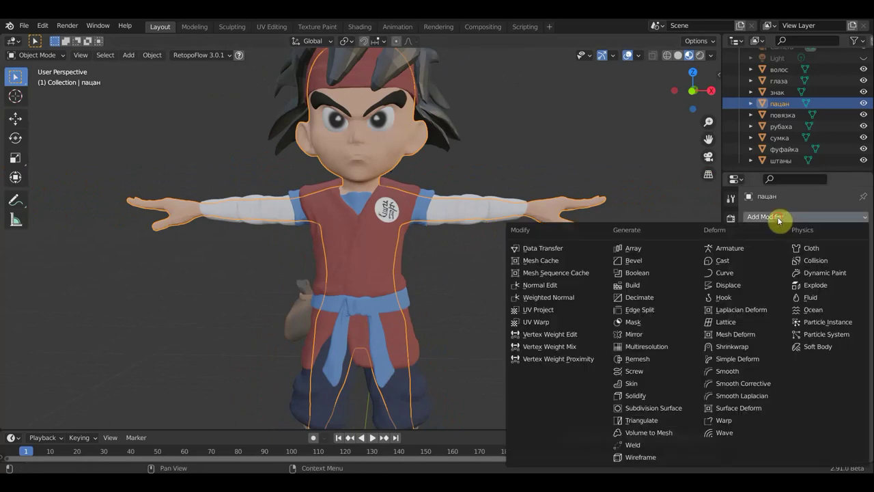
pyautogui.click(657, 299)
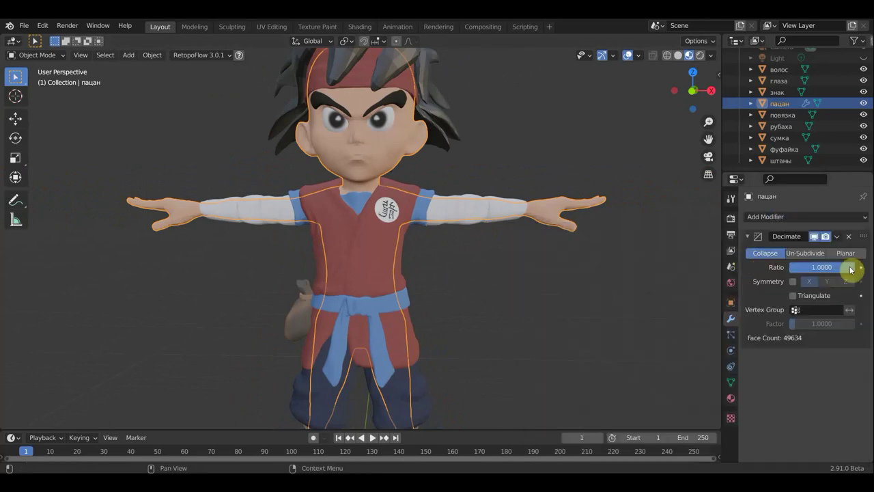
# Experiment with the body's decimate ratio, undoing once and trying values around 0.30 and lower.
pyautogui.moveTo(822, 267); pyautogui.dragTo(759, 267)
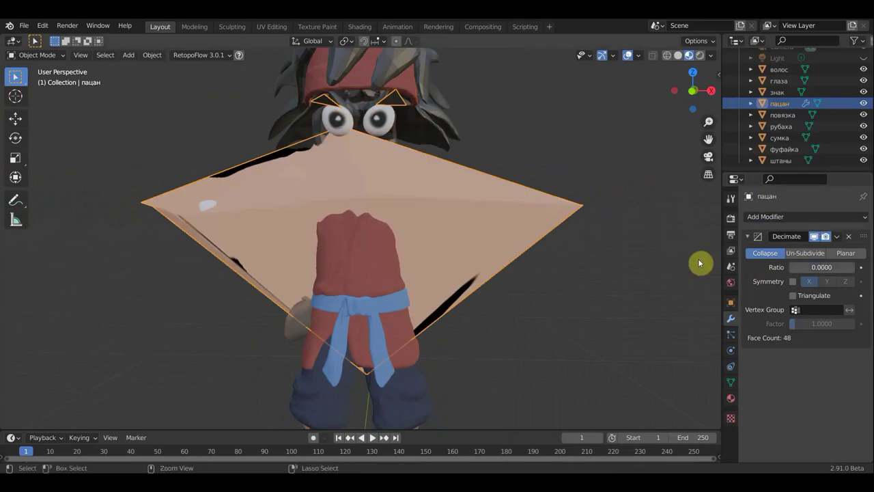
pyautogui.hotkey('ctrl', 'z')
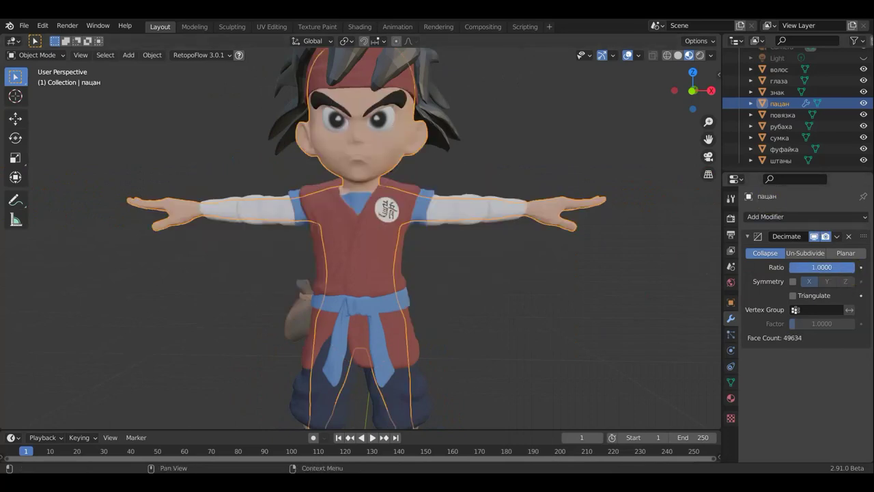
pyautogui.moveTo(853, 267); pyautogui.dragTo(804, 272)
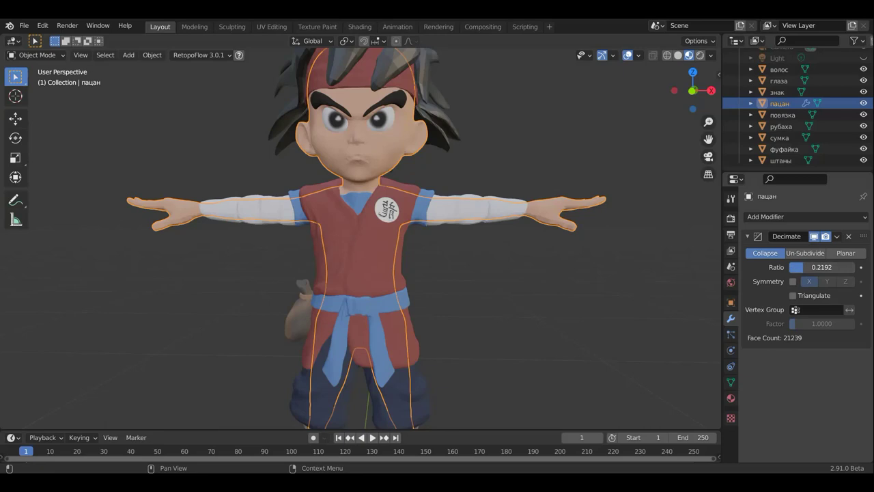
pyautogui.moveTo(794, 267); pyautogui.dragTo(793, 267)
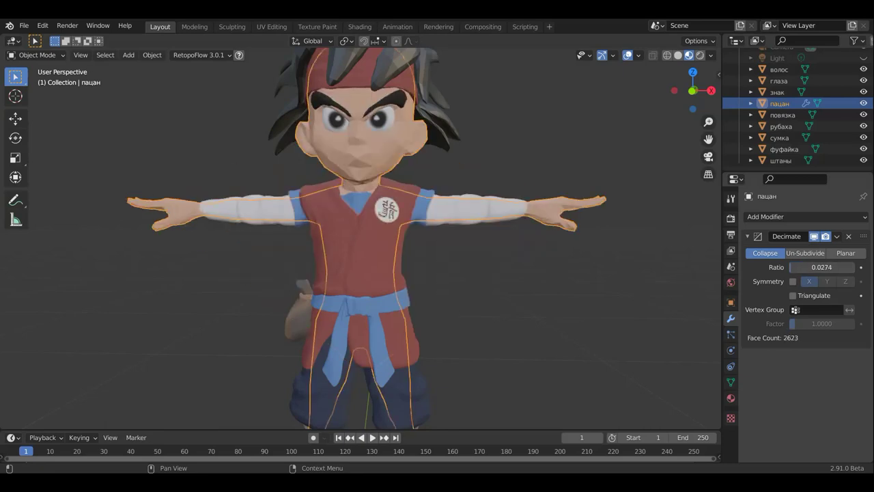
pyautogui.click(793, 268)
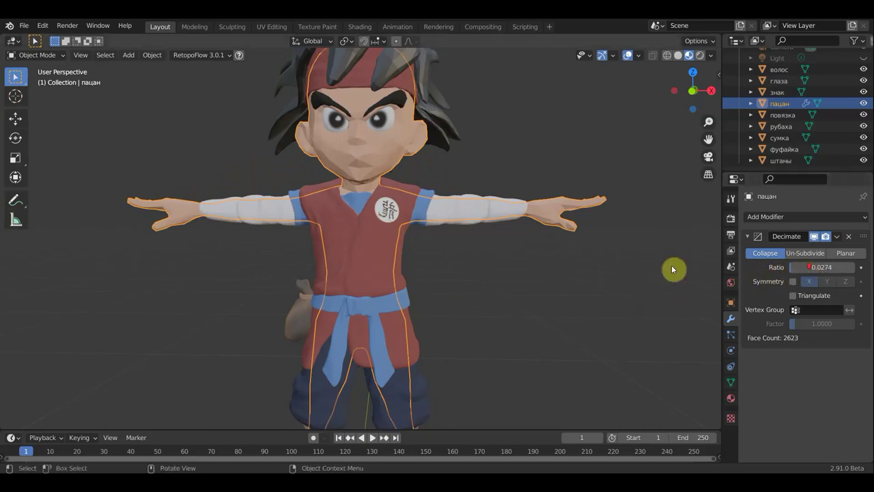
# Fine-tune the body's ratio to about 15,168 faces and apply the Decimate modifier.
pyautogui.moveTo(626, 248)
pyautogui.mouseDown(button='middle')
pyautogui.moveTo(562, 363)
pyautogui.moveTo(626, 277)
pyautogui.moveTo(669, 298)
pyautogui.moveTo(41, 319)
pyautogui.moveTo(20, 337)
pyautogui.mouseUp(button='middle')
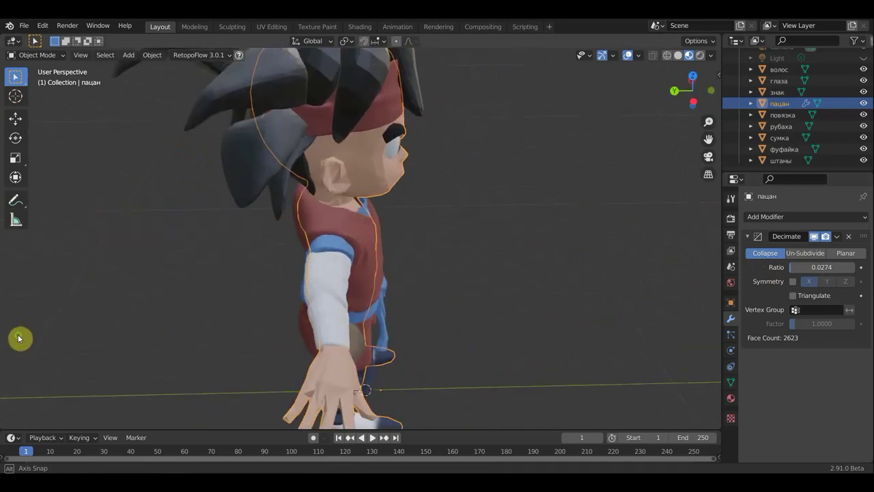
pyautogui.moveTo(371, 353); pyautogui.dragTo(393, 335, button='middle')
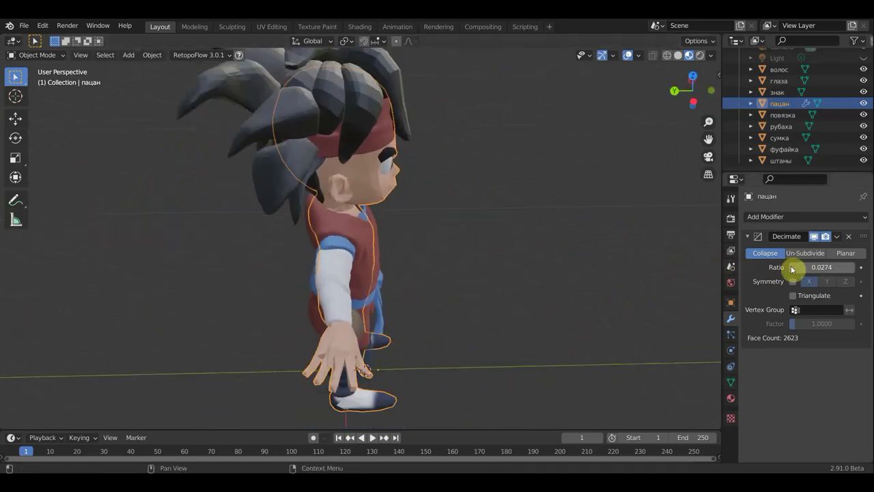
pyautogui.moveTo(791, 266); pyautogui.dragTo(792, 266)
pyautogui.moveTo(793, 267); pyautogui.dragTo(798, 267)
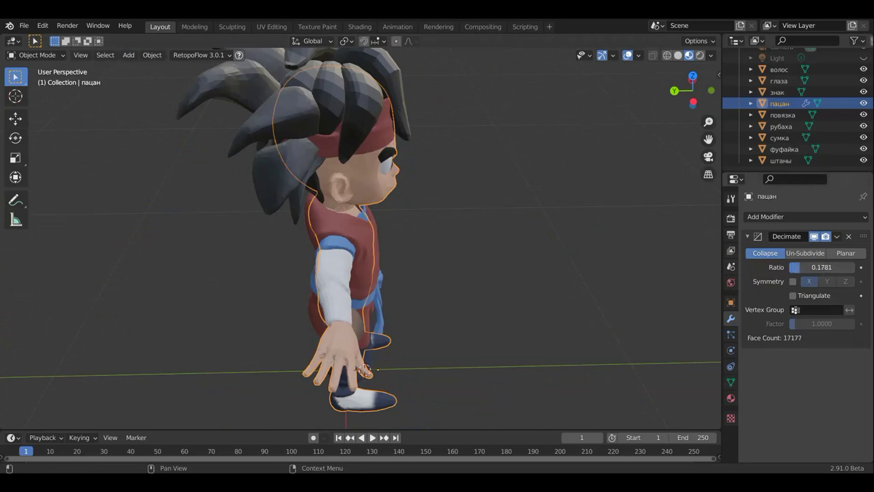
pyautogui.moveTo(798, 267); pyautogui.dragTo(803, 270)
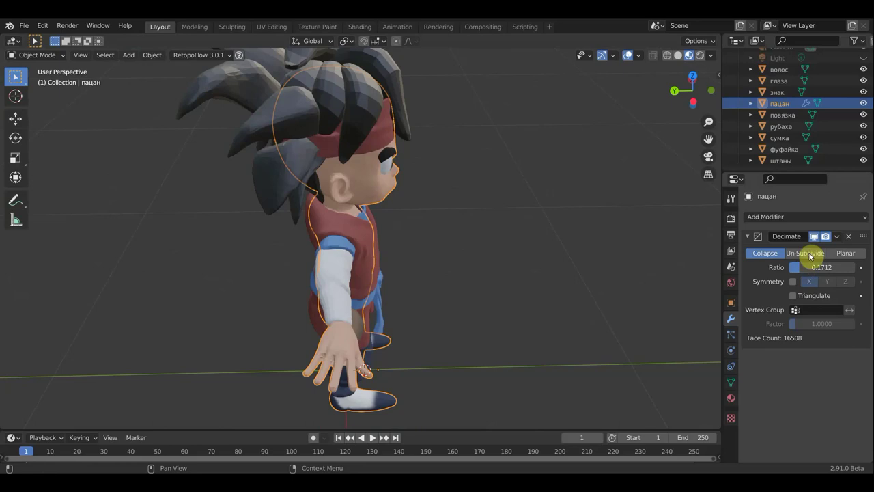
pyautogui.click(838, 237)
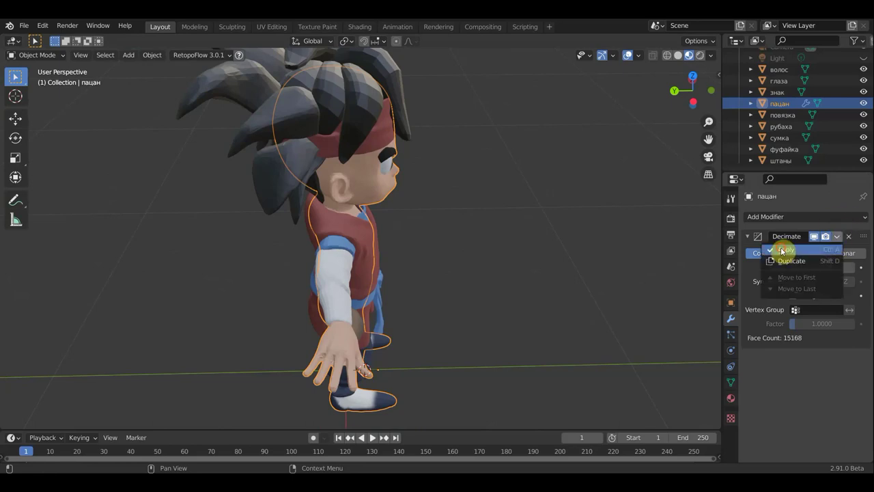
pyautogui.click(782, 250)
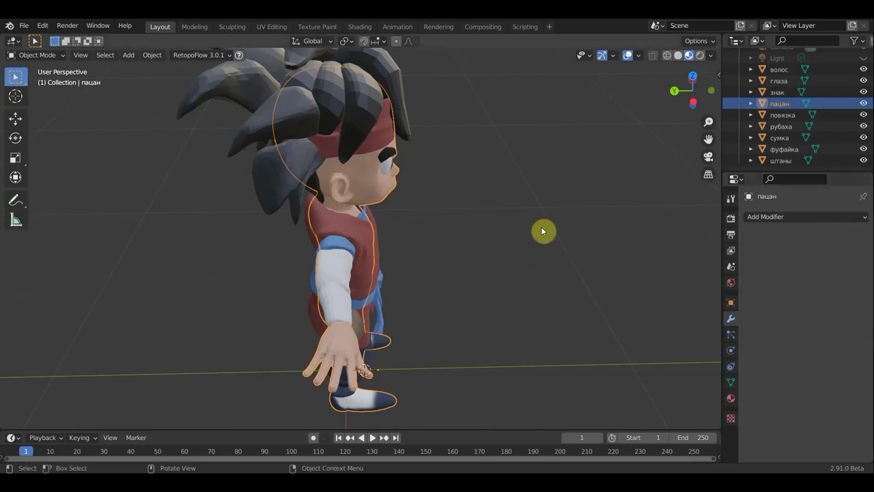
# Select the фуфайка vest in wireframe, decimate it to ratio ≈0.318 (19918 faces) and apply with Ctrl+A.
pyautogui.moveTo(541, 231)
pyautogui.mouseDown(button='middle')
pyautogui.moveTo(414, 196)
pyautogui.moveTo(403, 166)
pyautogui.mouseUp(button='middle')
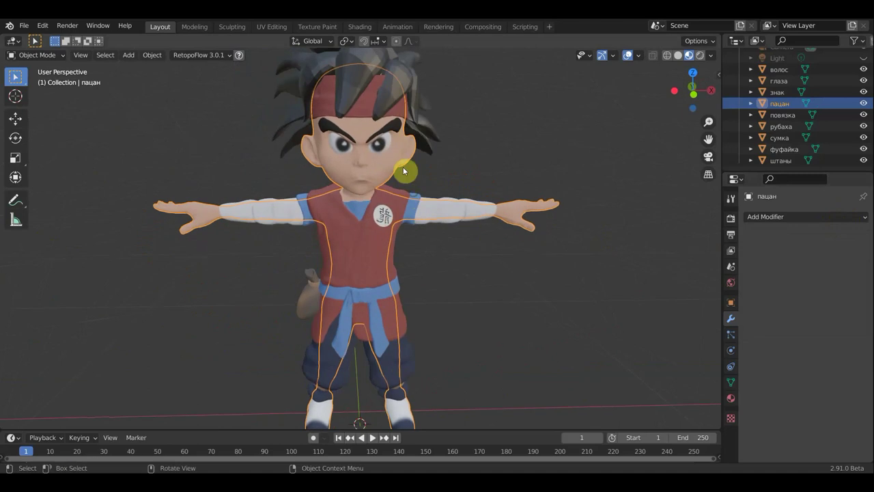
pyautogui.scroll(1, 393, 177)
pyautogui.click(381, 311)
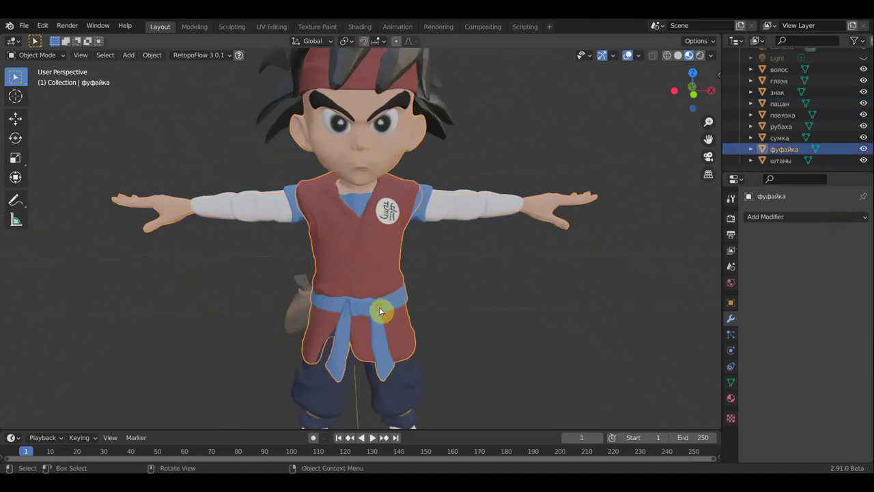
pyautogui.click(668, 55)
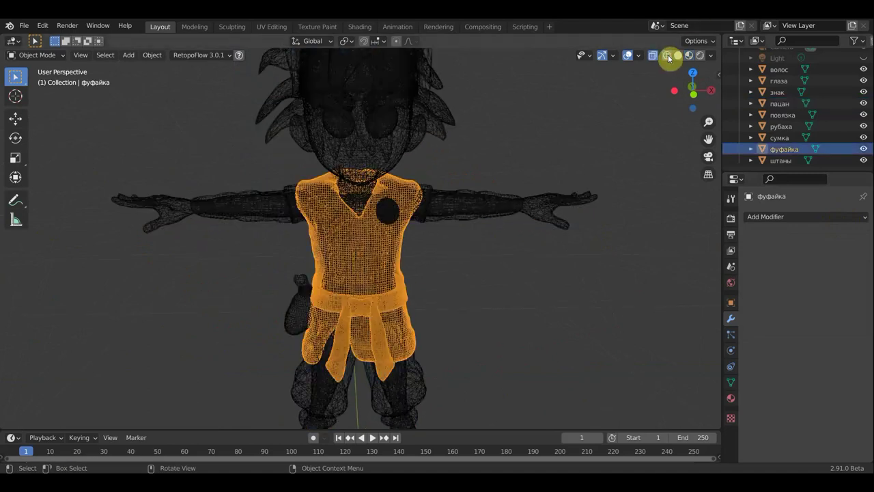
pyautogui.click(788, 217)
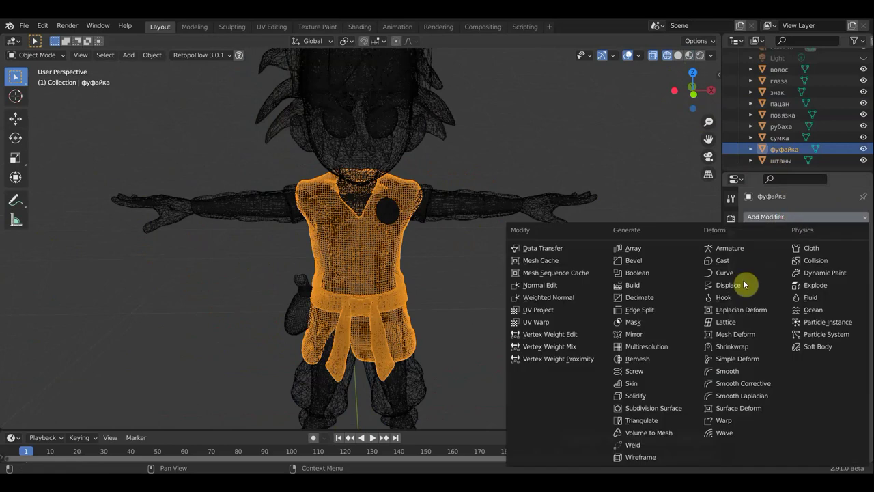
pyautogui.click(632, 297)
pyautogui.moveTo(853, 269); pyautogui.dragTo(806, 267)
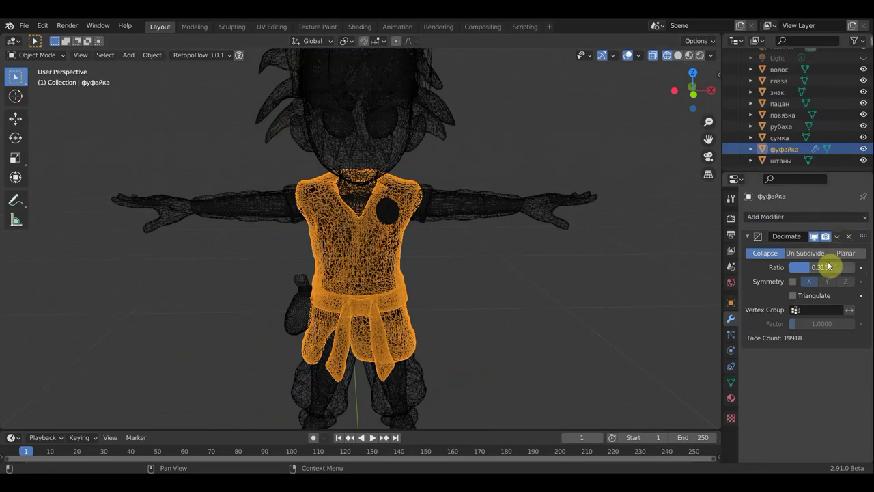
pyautogui.click(838, 237)
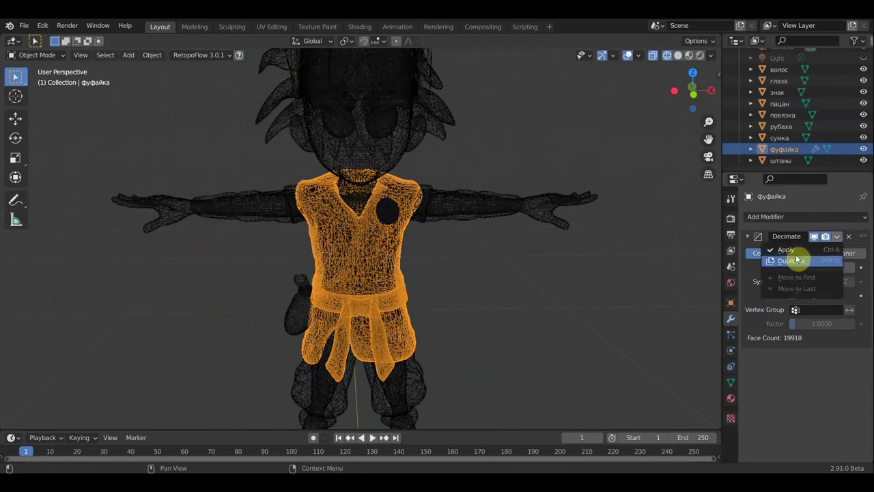
pyautogui.hotkey('ctrl', 'a')
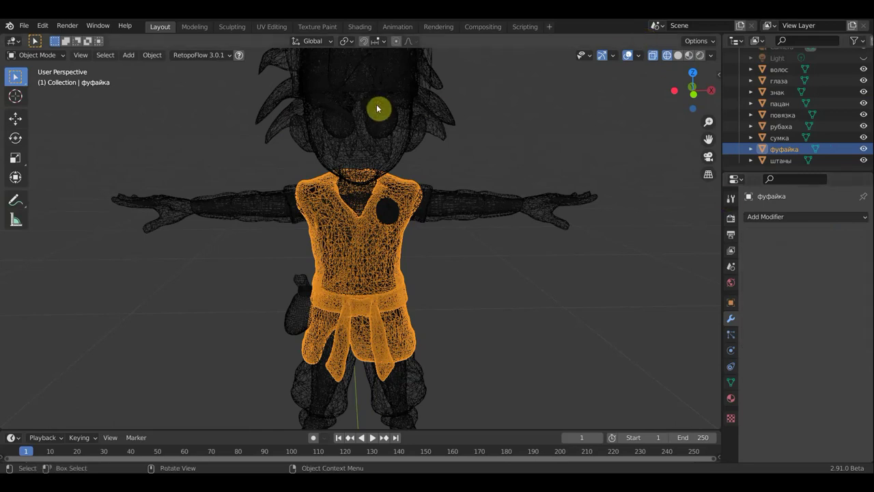
# Click through the hair, eyes and body, then orbit and select the сумка bag on the hip.
pyautogui.click(385, 122)
pyautogui.click(385, 126)
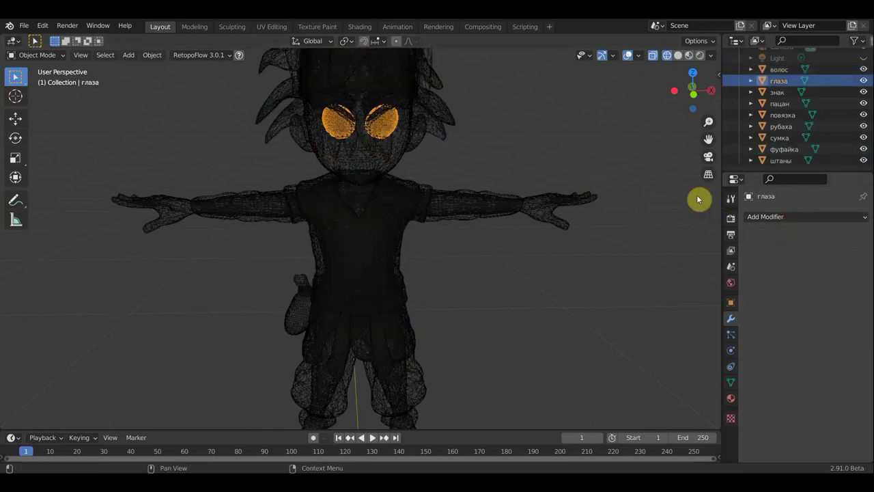
pyautogui.click(383, 157)
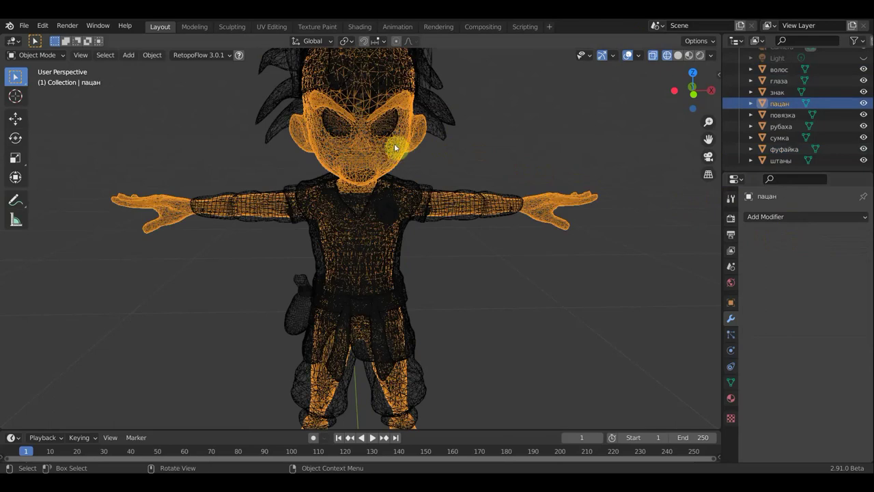
pyautogui.scroll(-2, 413, 132)
pyautogui.scroll(-1, 473, 217)
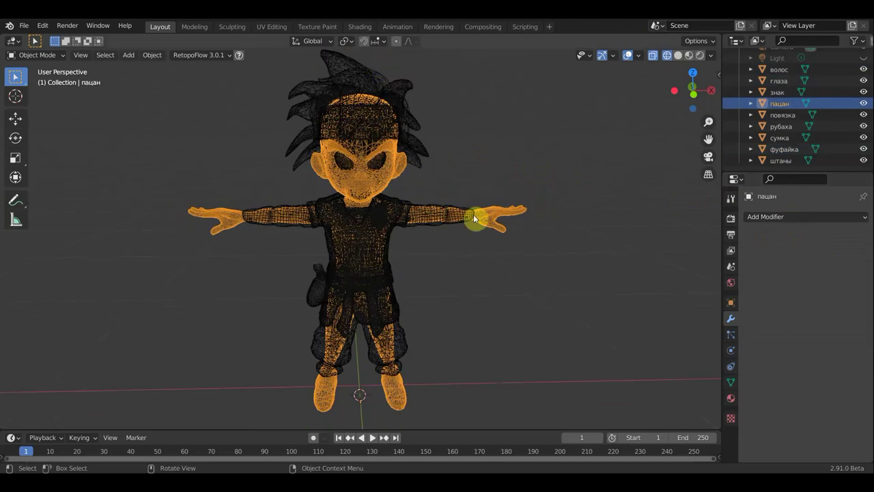
pyautogui.moveTo(451, 303)
pyautogui.mouseDown(button='middle')
pyautogui.moveTo(404, 296)
pyautogui.moveTo(492, 285)
pyautogui.mouseUp(button='middle')
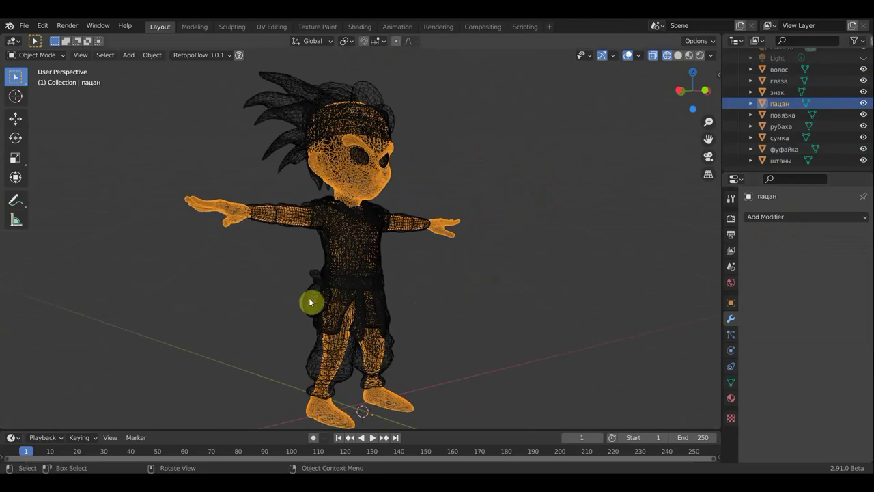
pyautogui.click(335, 306)
# Decimate the bag to ratio 0.2808 (3075 faces) and apply the modifier.
pyautogui.scroll(3, 335, 307)
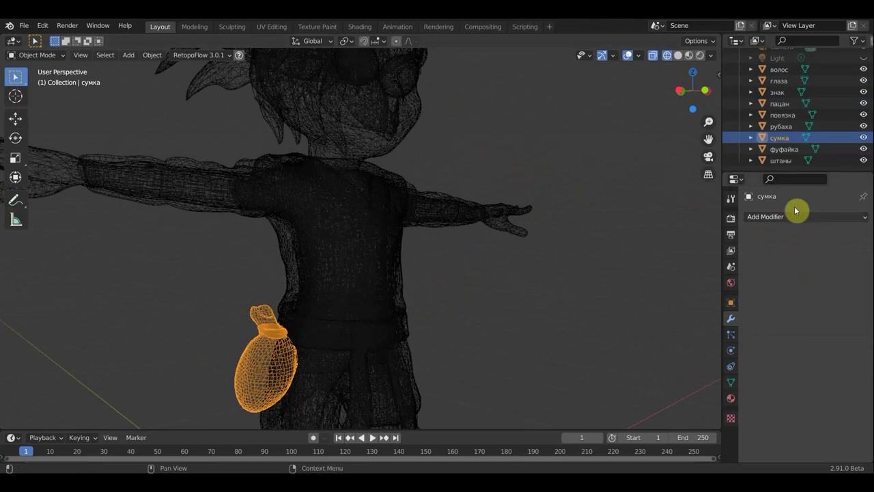
pyautogui.click(785, 217)
pyautogui.click(657, 296)
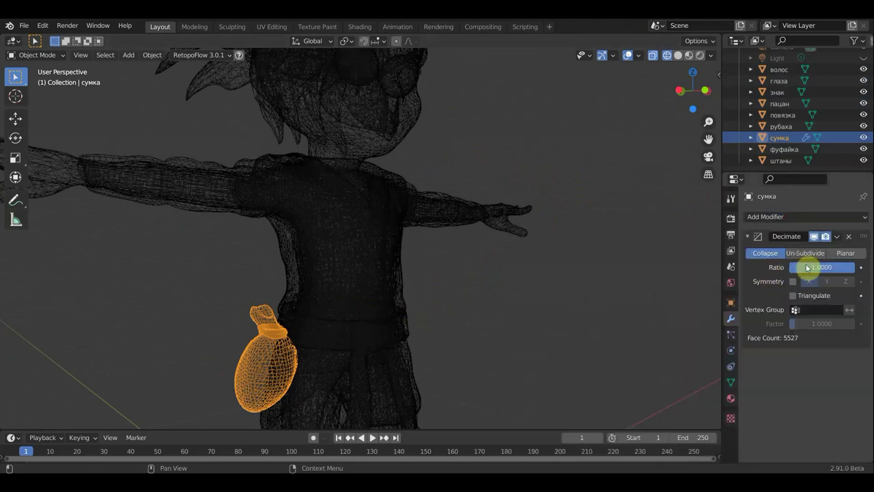
pyautogui.moveTo(851, 269); pyautogui.dragTo(820, 267)
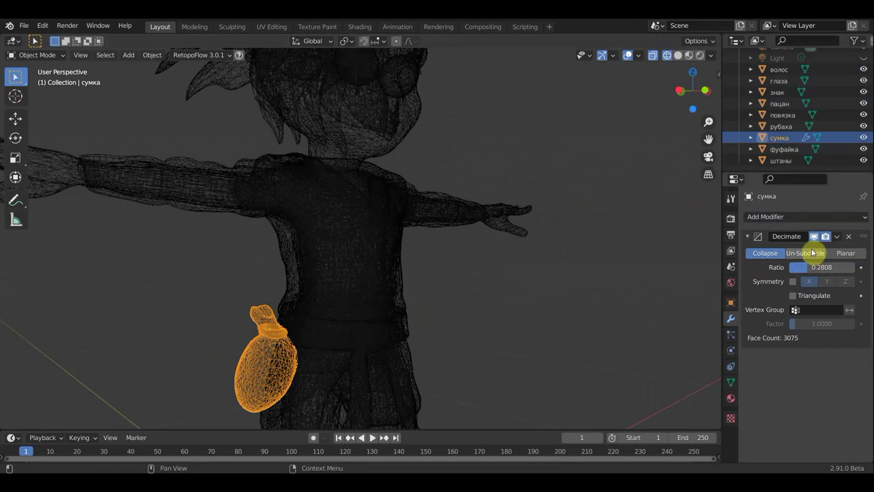
pyautogui.click(837, 237)
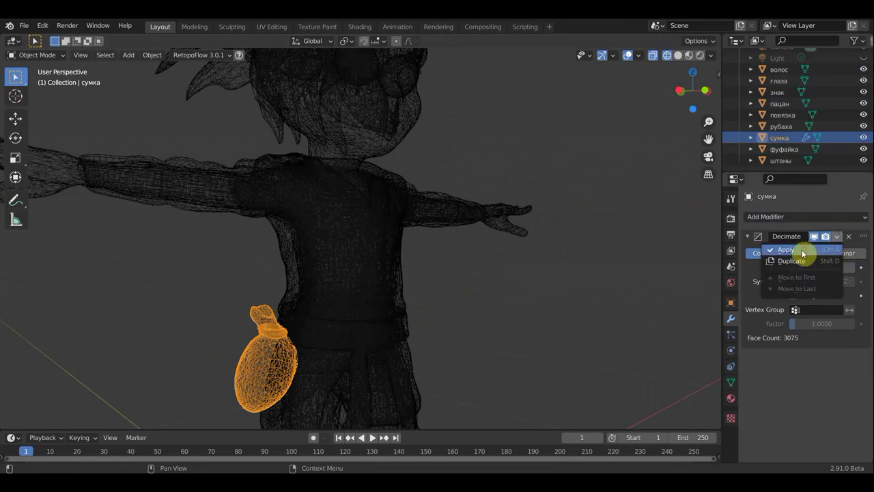
pyautogui.click(803, 254)
pyautogui.moveTo(525, 233)
pyautogui.keyDown('alt'); pyautogui.mouseDown(button='middle')
pyautogui.moveTo(450, 262)
pyautogui.moveTo(409, 119)
pyautogui.mouseUp(button='middle'); pyautogui.keyUp('alt')
pyautogui.click(398, 102)
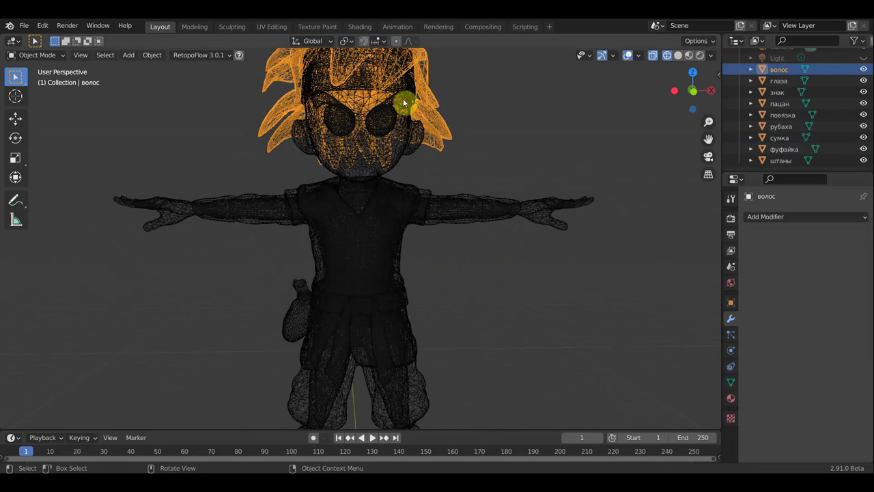
pyautogui.click(403, 98)
pyautogui.click(404, 102)
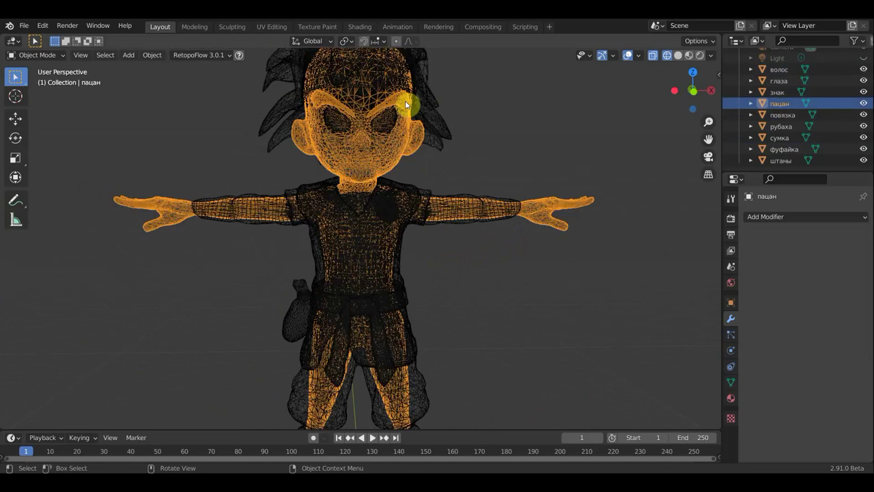
pyautogui.click(404, 100)
pyautogui.click(403, 100)
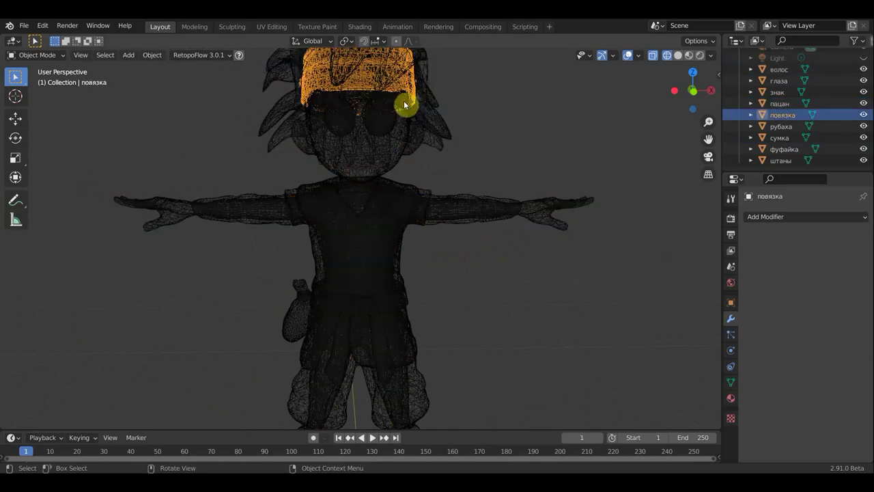
pyautogui.scroll(-2, 427, 153)
pyautogui.scroll(-1, 373, 300)
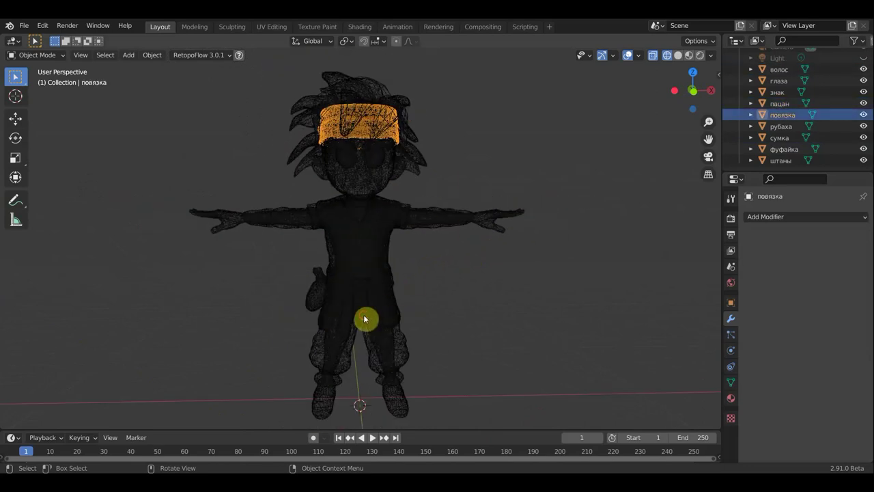
pyautogui.click(365, 318)
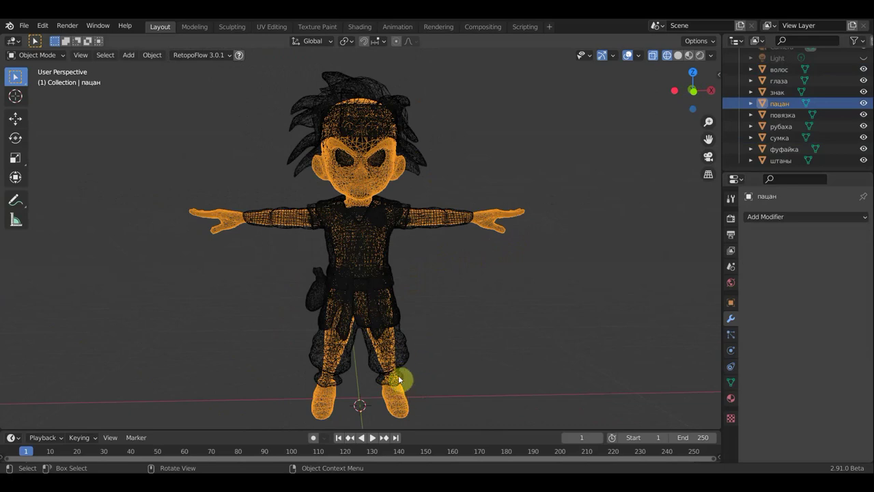
pyautogui.click(398, 345)
pyautogui.click(380, 313)
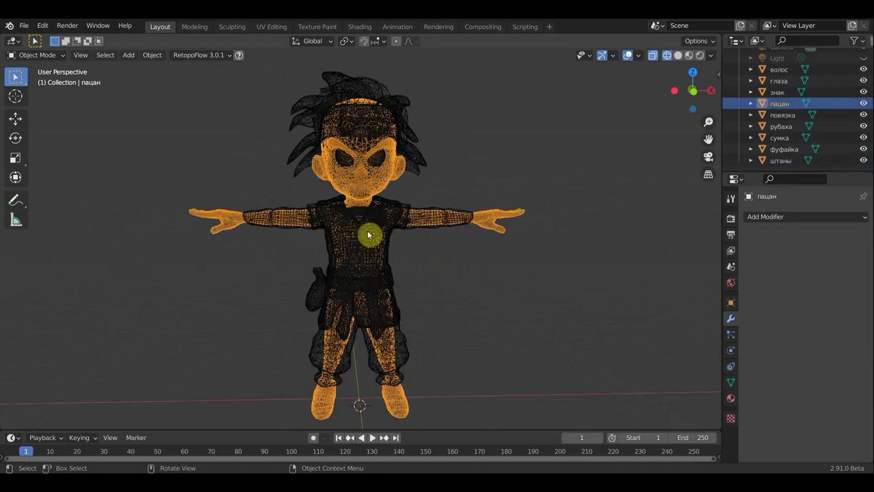
pyautogui.click(289, 223)
pyautogui.scroll(5, 289, 223)
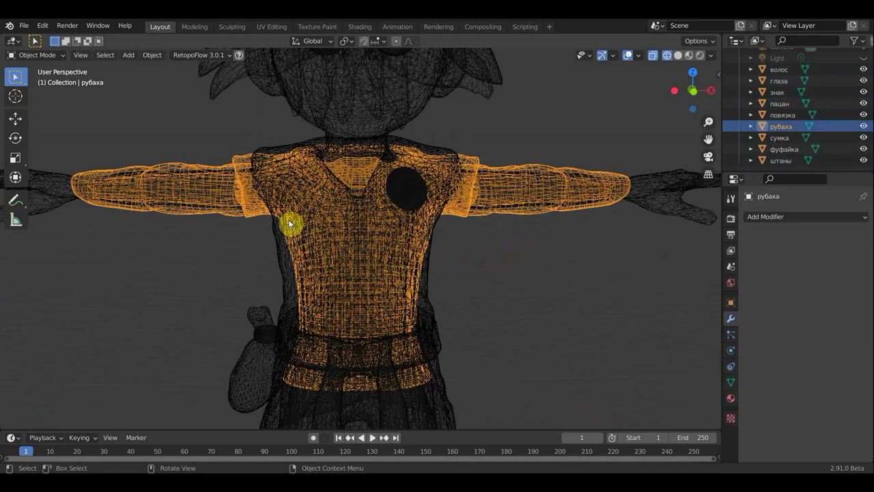
pyautogui.moveTo(315, 229)
pyautogui.mouseDown(button='middle')
pyautogui.moveTo(408, 246)
pyautogui.moveTo(415, 264)
pyautogui.moveTo(441, 266)
pyautogui.moveTo(342, 254)
pyautogui.mouseUp(button='middle')
pyautogui.scroll(-1, 369, 247)
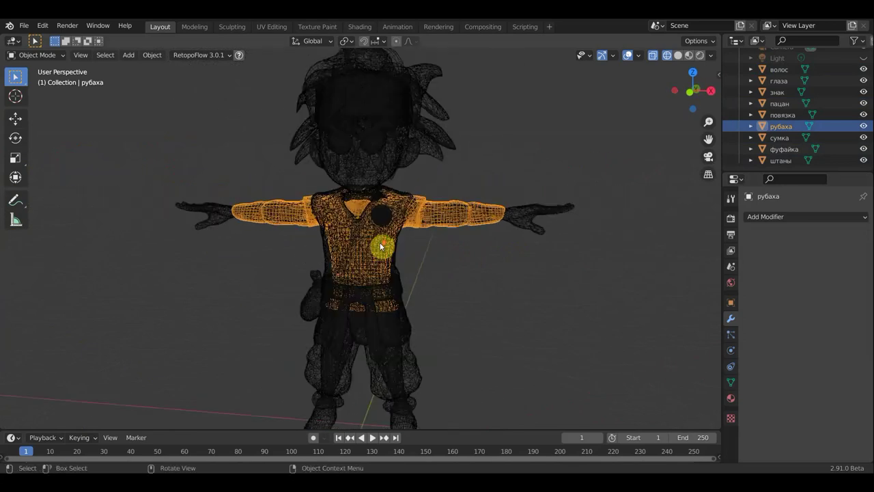
pyautogui.scroll(-4, 392, 232)
# Show the character in Material Preview in Front Orthographic view (Numpad 1), deselected and zoomed in.
pyautogui.click(690, 55)
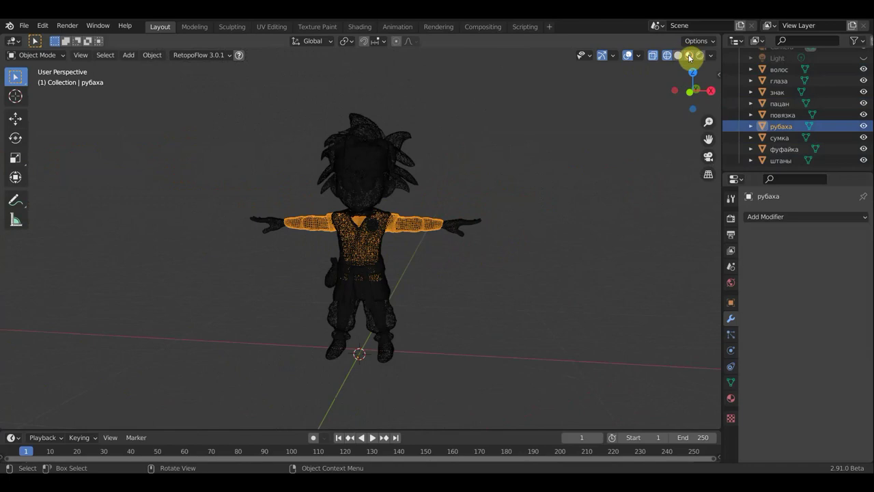
pyautogui.moveTo(554, 208)
pyautogui.mouseDown(button='middle')
pyautogui.moveTo(620, 200)
pyautogui.moveTo(596, 213)
pyautogui.mouseUp(button='middle')
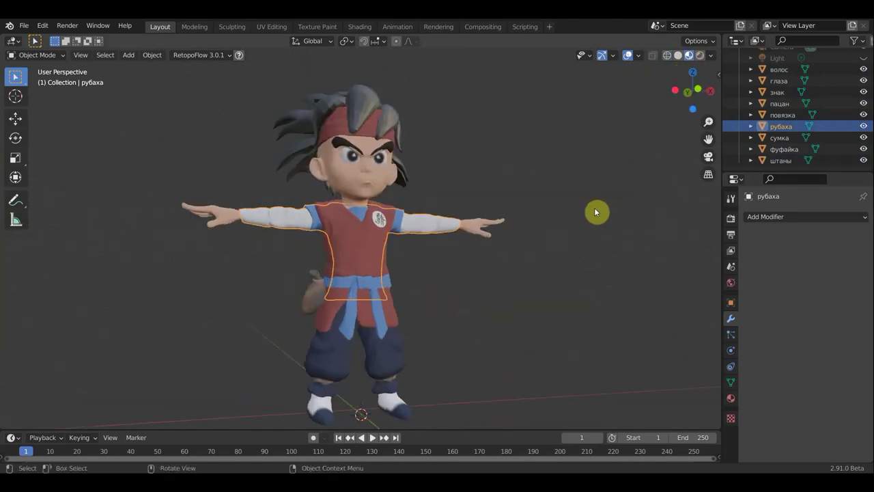
pyautogui.press('KP_1')
pyautogui.scroll(-2, 544, 273)
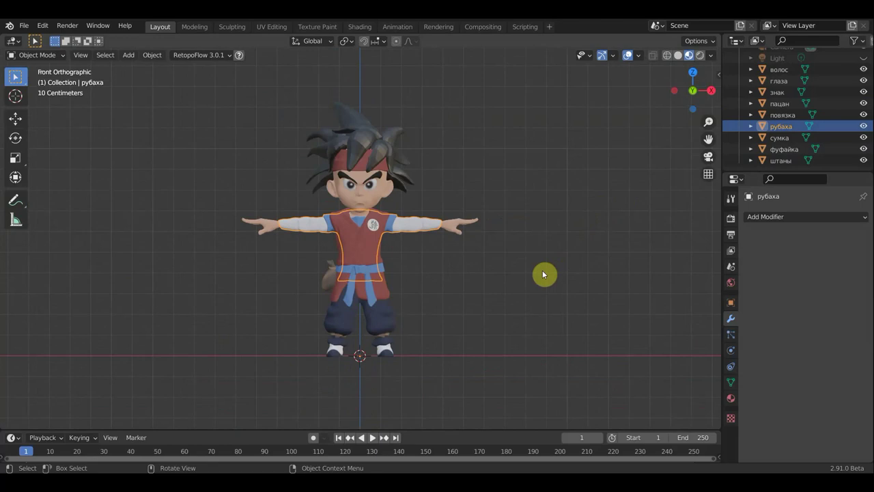
pyautogui.click(534, 311)
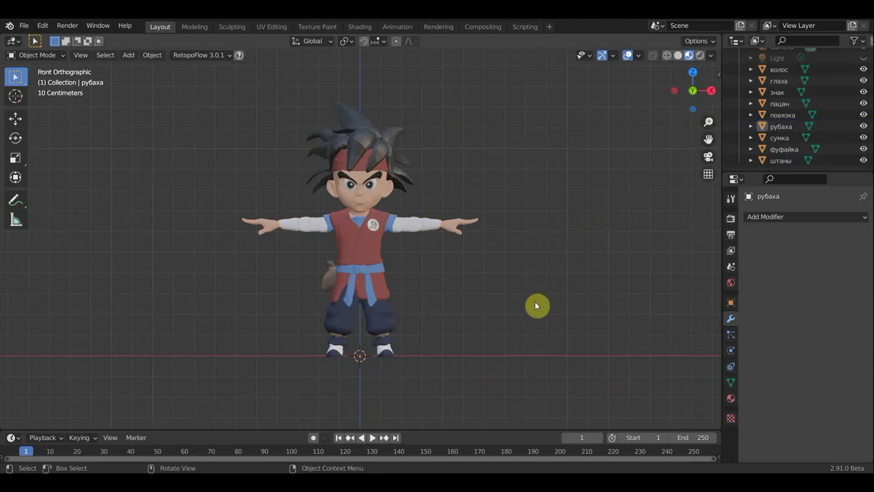
pyautogui.scroll(2, 537, 306)
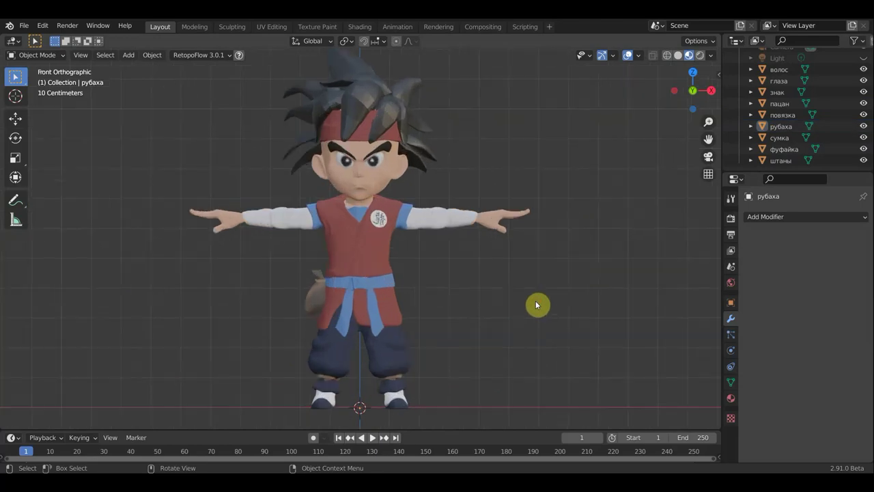